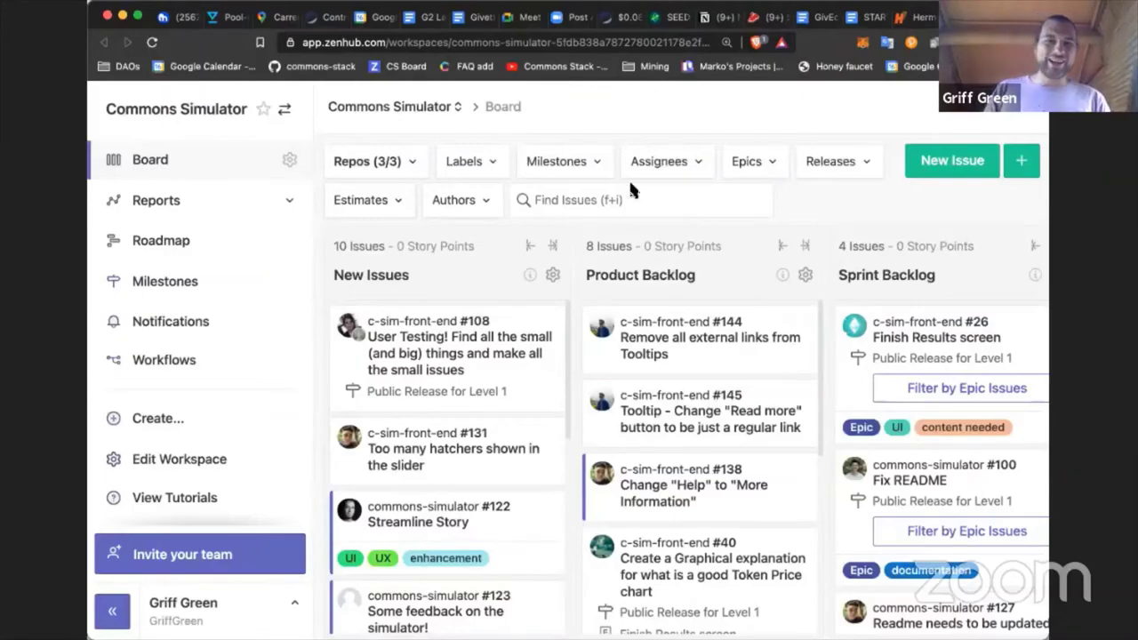
# Step: Look through the board's pipelines from New Issues to Closed, focusing on the cards in Review/QA
pyautogui.hscroll(3, 630, 469)
pyautogui.hscroll(20, 631, 468)
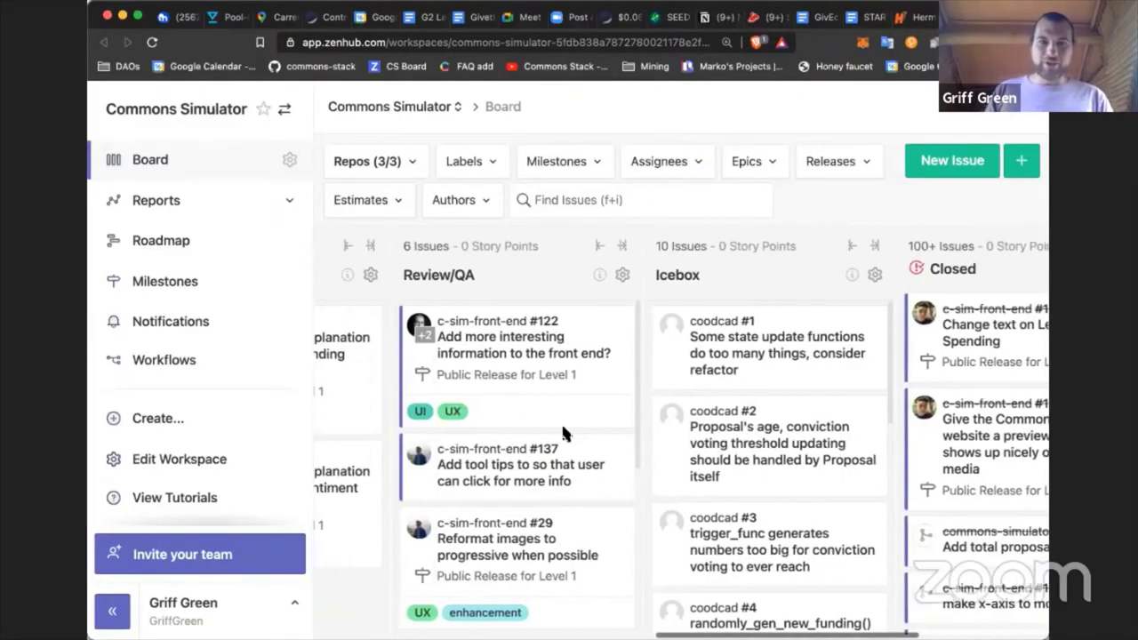
pyautogui.hscroll(-2, 562, 434)
pyautogui.scroll(-3, 562, 433)
pyautogui.scroll(3, 561, 434)
pyautogui.hscroll(2, 562, 434)
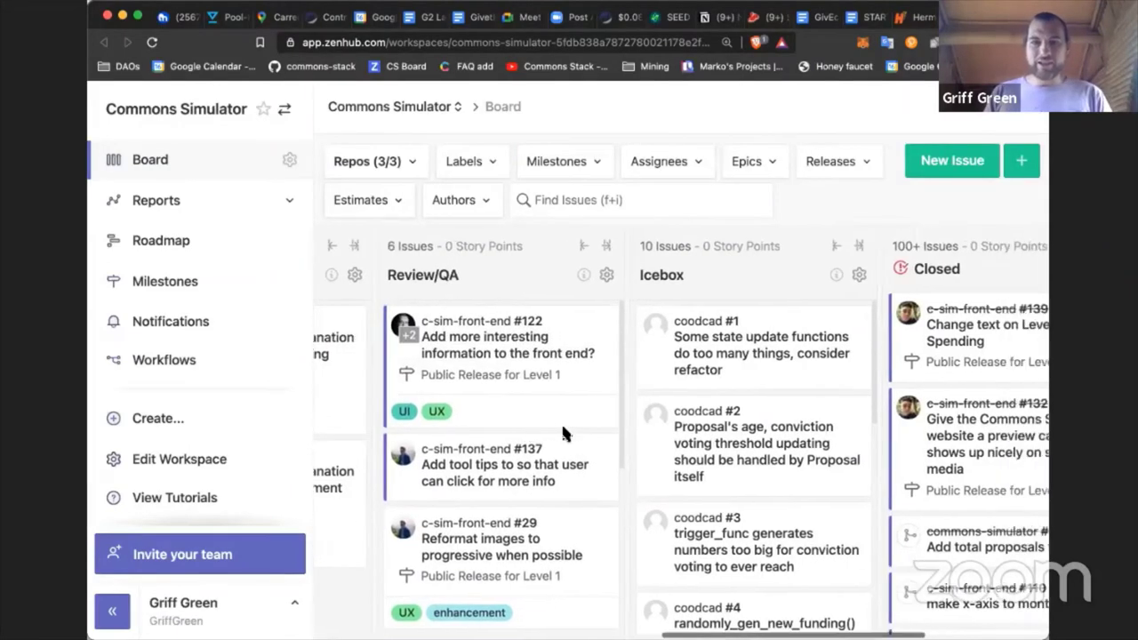
pyautogui.hscroll(5, 562, 429)
pyautogui.scroll(-10, 656, 423)
pyautogui.scroll(-2, 656, 421)
pyautogui.scroll(4, 655, 419)
pyautogui.scroll(3, 651, 422)
pyautogui.hscroll(-5, 631, 405)
pyautogui.hscroll(-2, 631, 402)
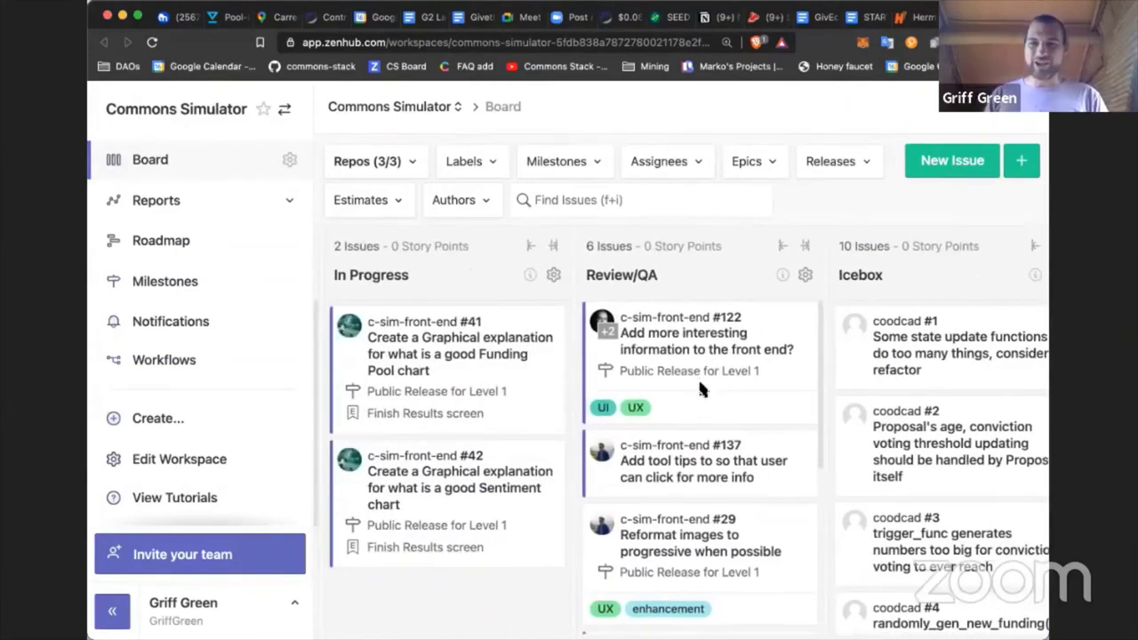
pyautogui.scroll(-1, 700, 382)
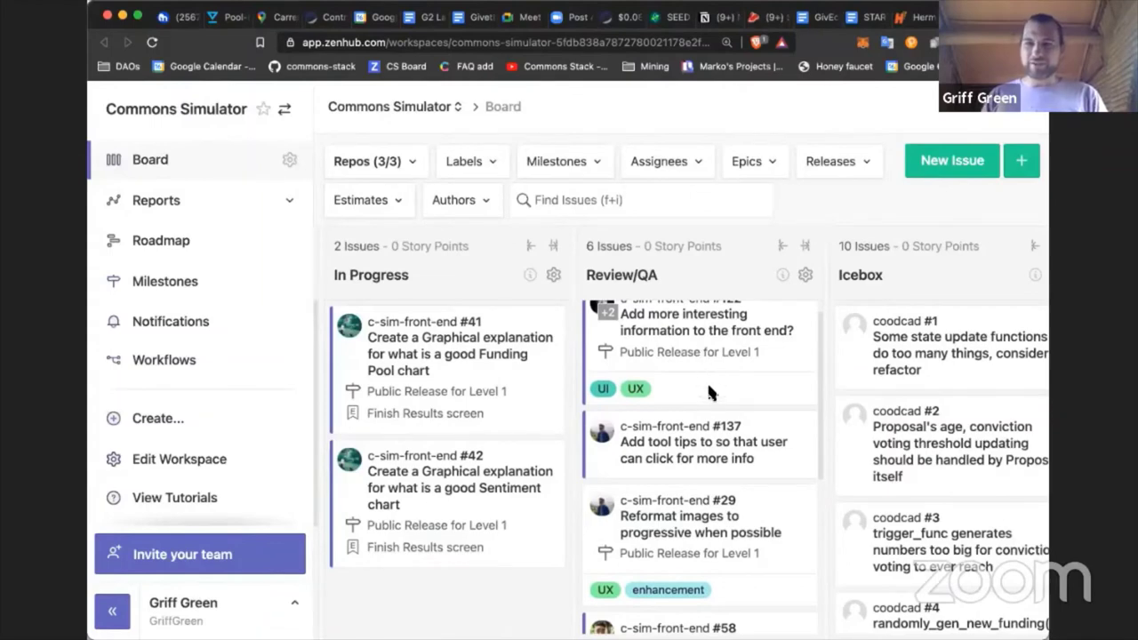
pyautogui.scroll(1, 706, 381)
pyautogui.scroll(-5, 708, 390)
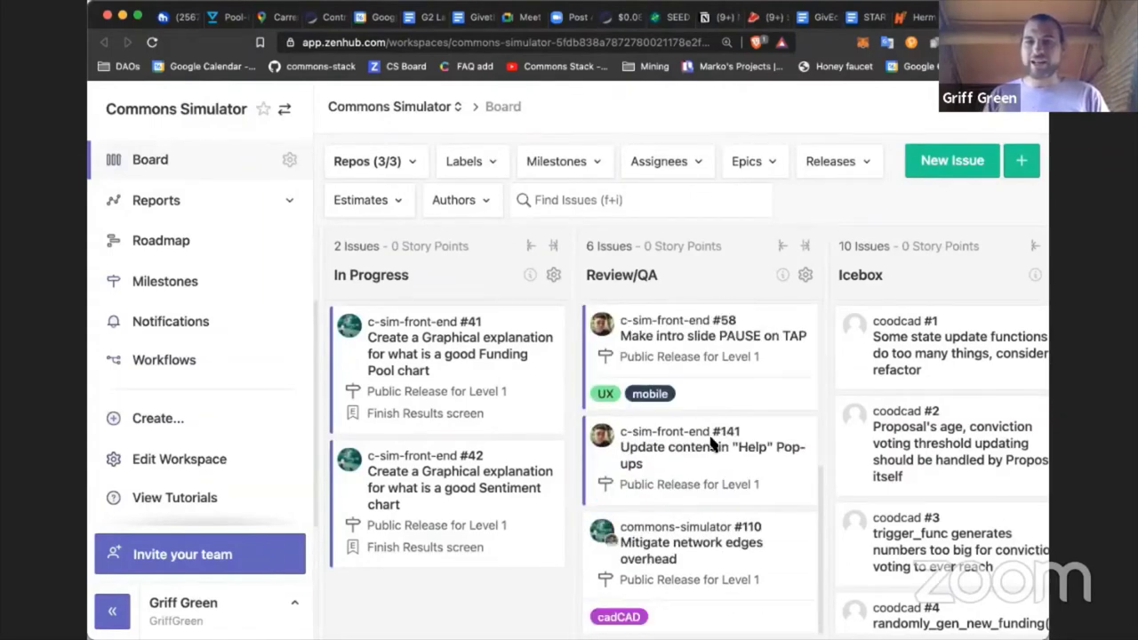
pyautogui.scroll(5, 711, 442)
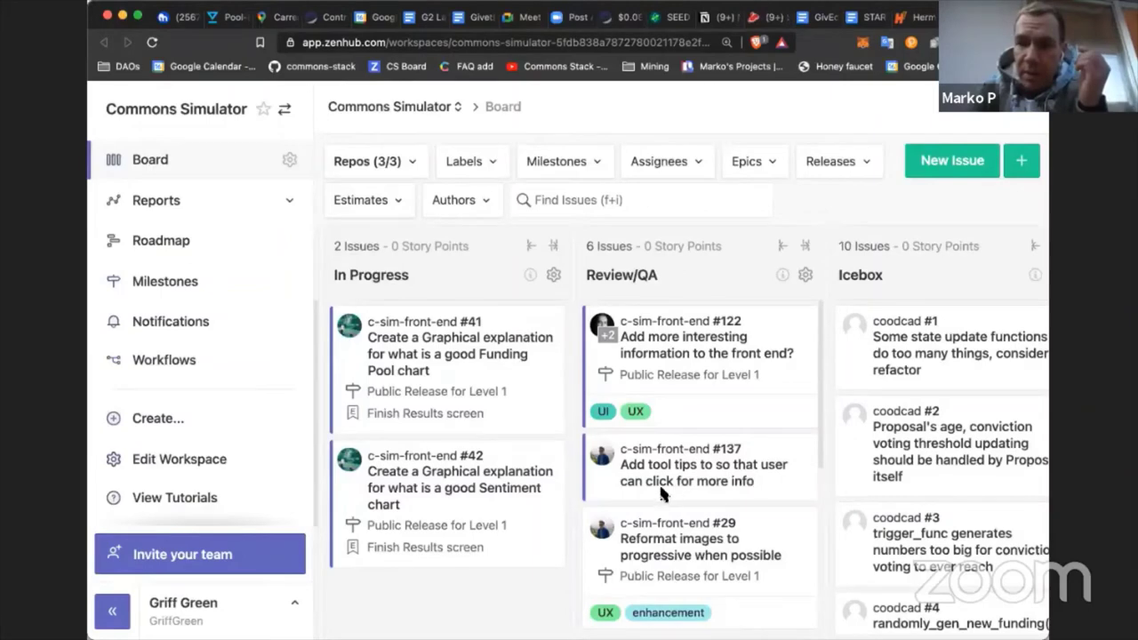
# Step: Read the checklist, mockup and comments of issue #122 "Add more interesting information to the front end?", then return to the board
pyautogui.click(696, 367)
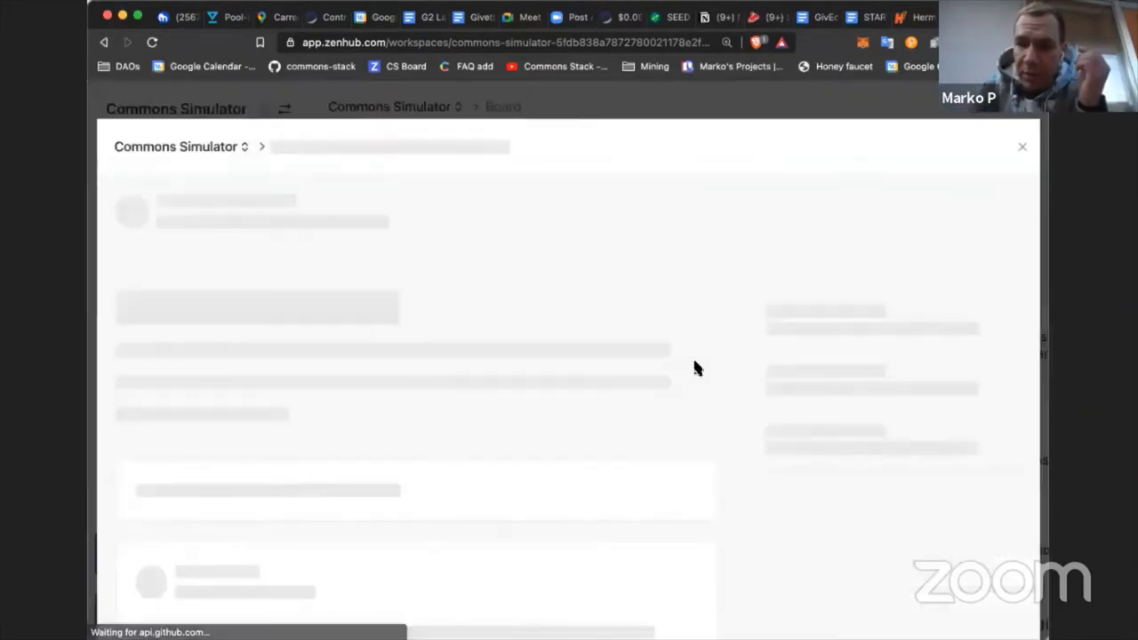
pyautogui.scroll(-2, 695, 367)
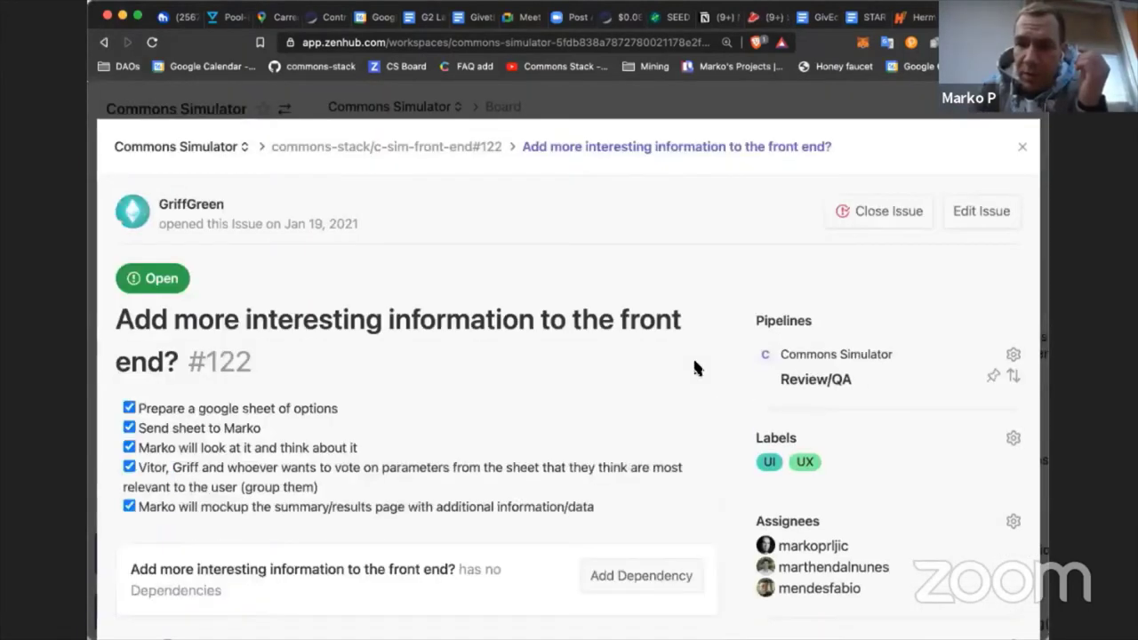
pyautogui.scroll(-10, 696, 367)
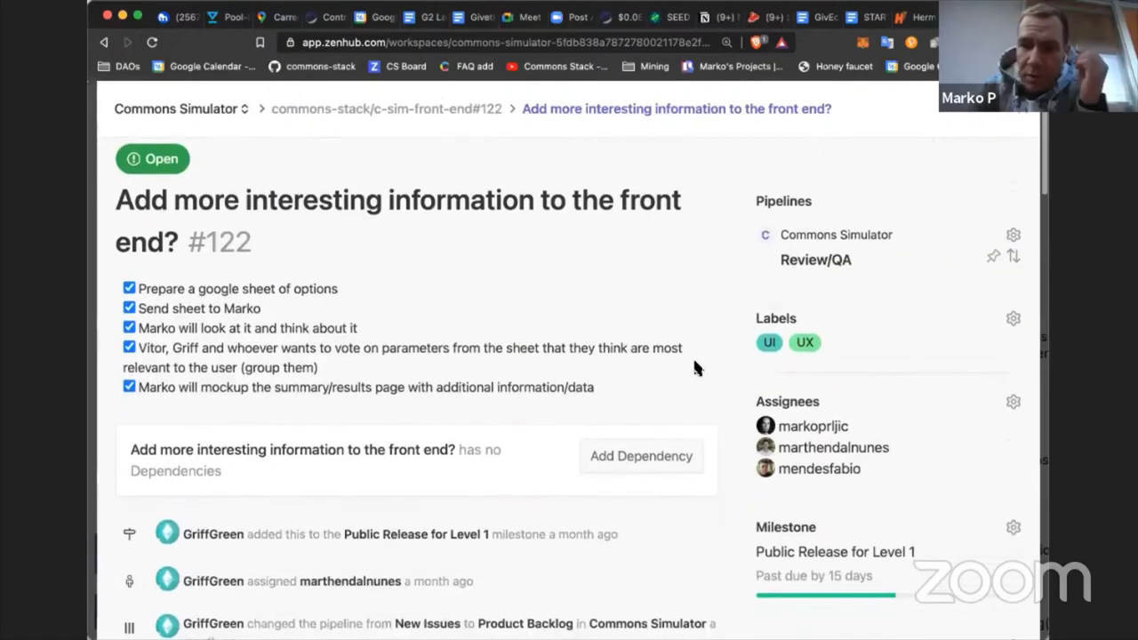
pyautogui.scroll(-15, 696, 367)
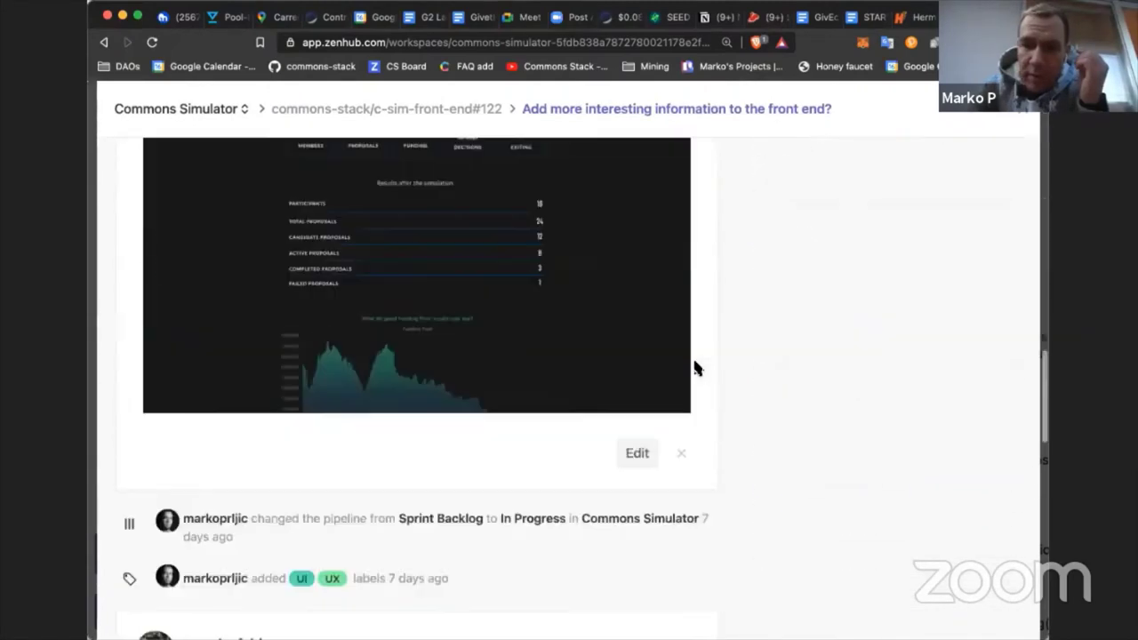
pyautogui.scroll(-3, 696, 367)
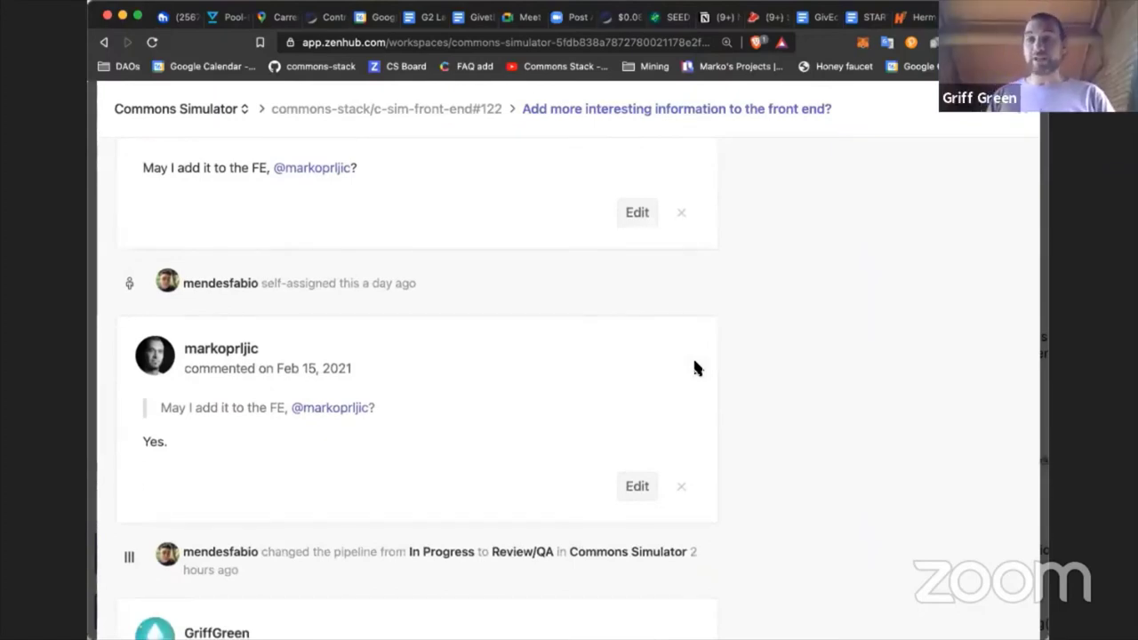
pyautogui.scroll(-4, 696, 367)
pyautogui.scroll(-2, 697, 367)
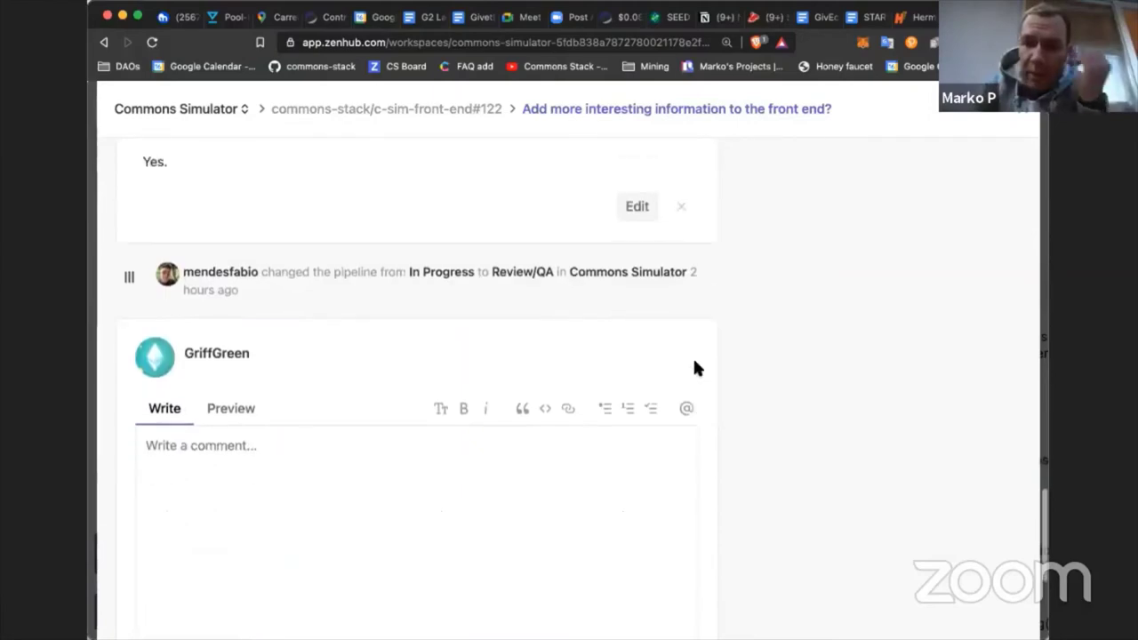
pyautogui.scroll(5, 696, 367)
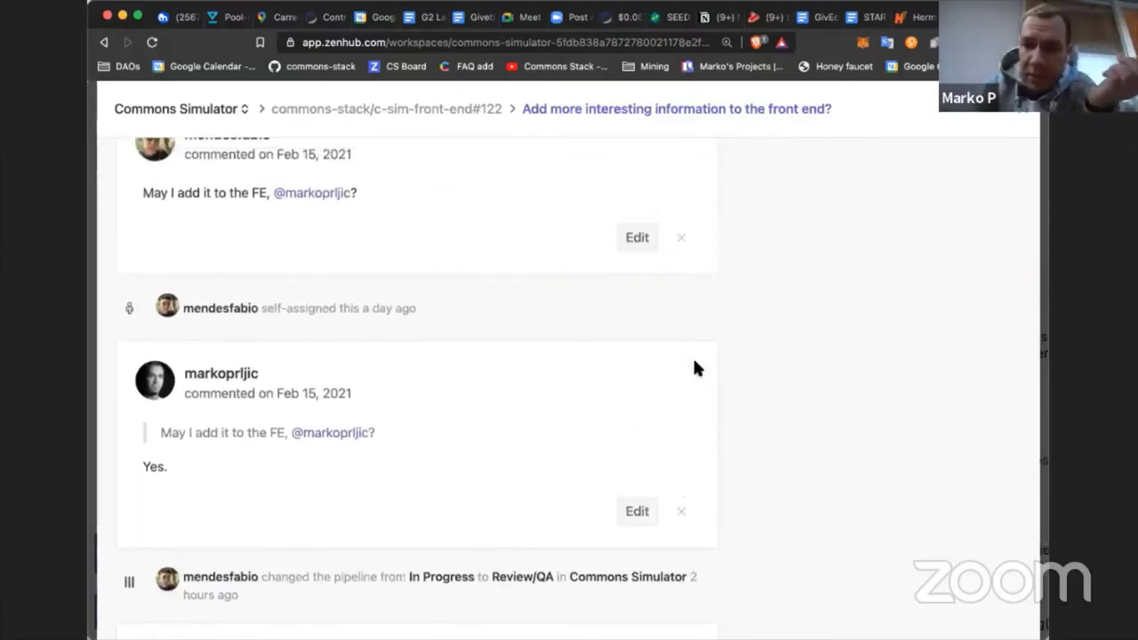
pyautogui.scroll(15, 696, 367)
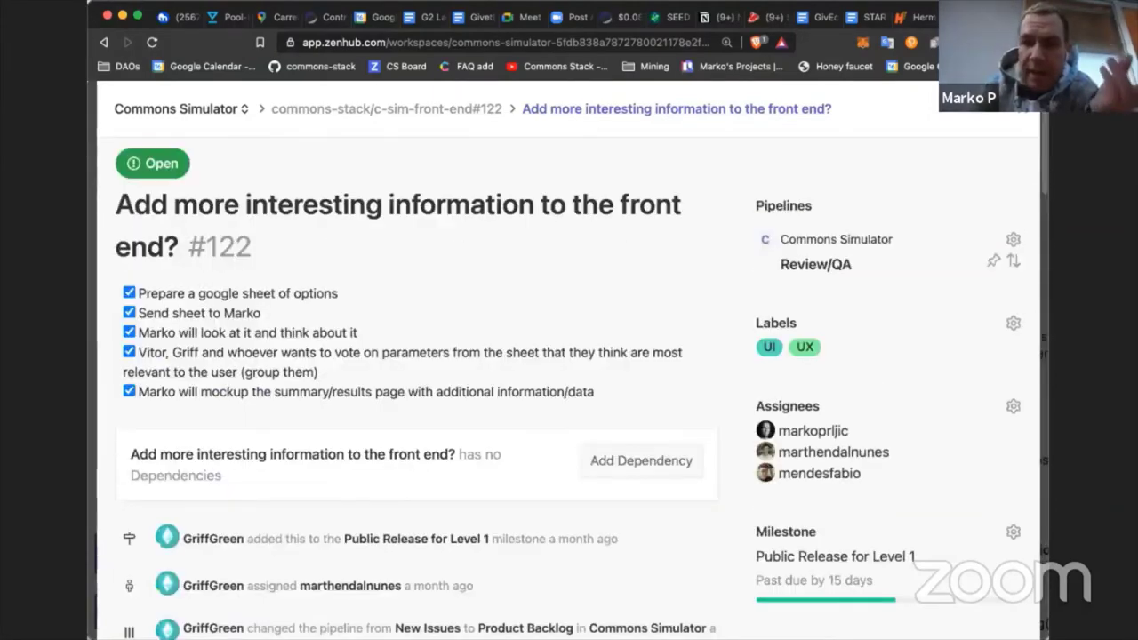
pyautogui.click(1021, 114)
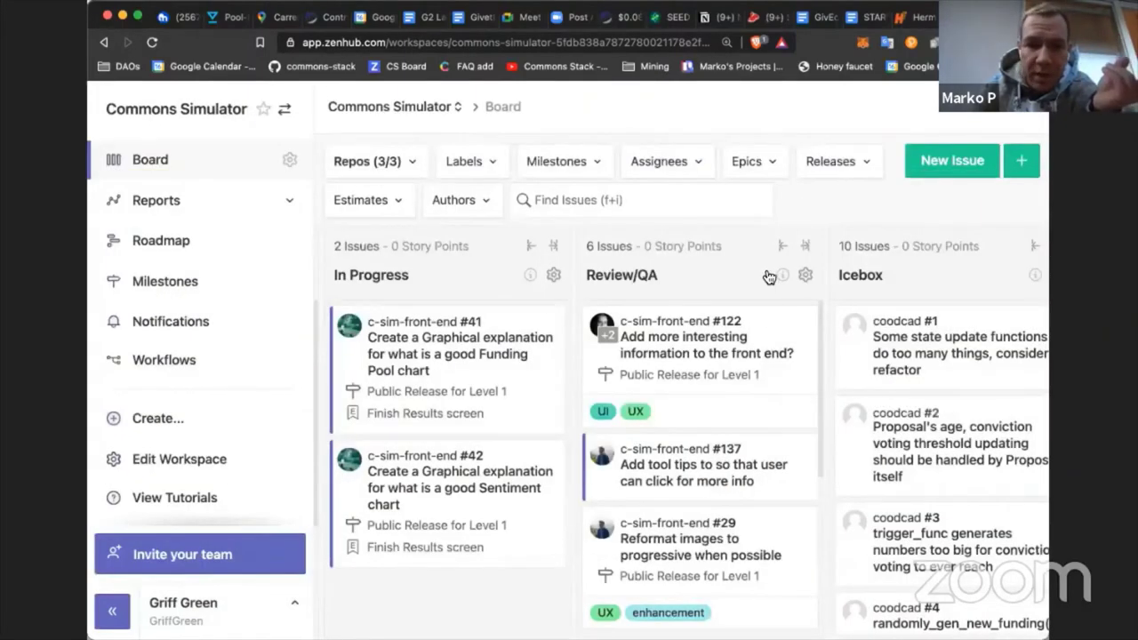
# Step: Close issues #122 and #137 "Add tool tips to so that user can click for more info" in Review/QA
pyautogui.click(799, 317)
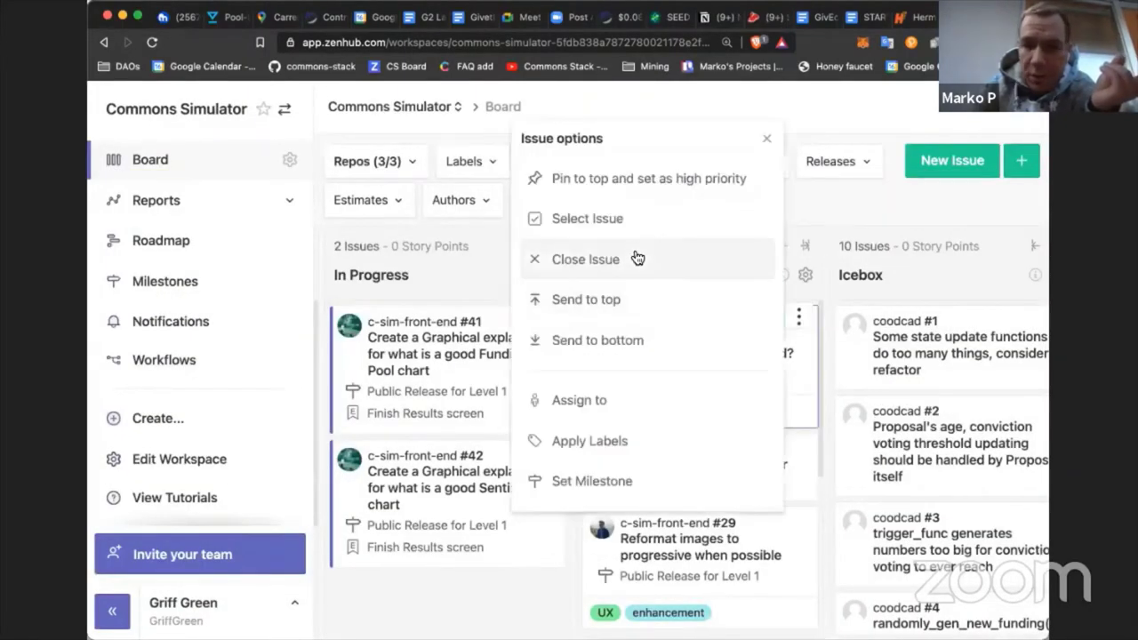
pyautogui.click(638, 258)
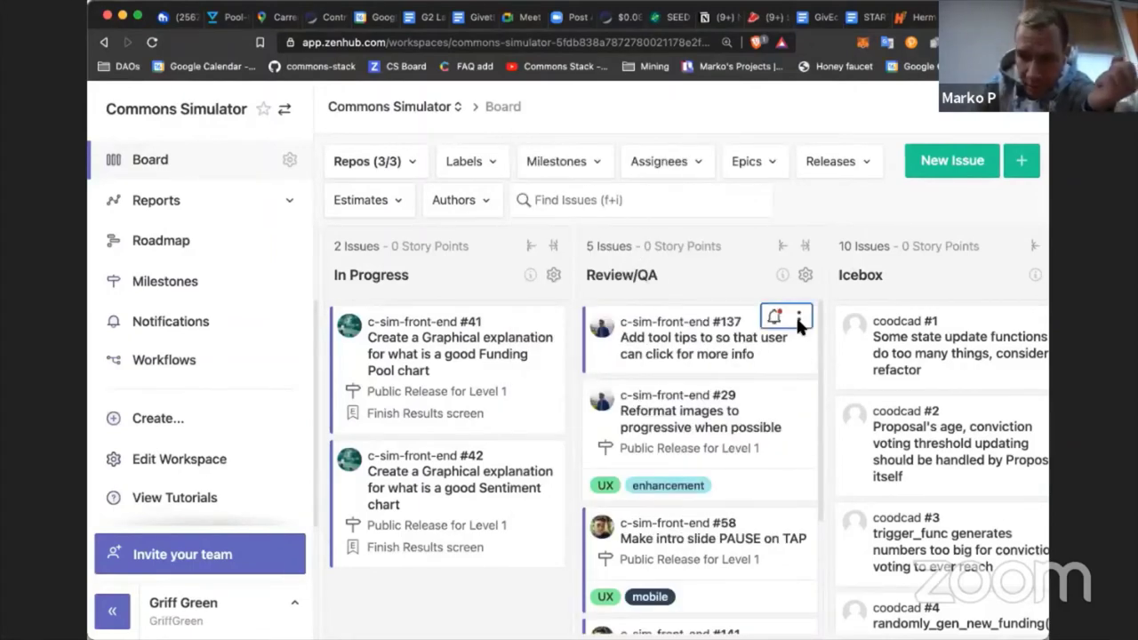
pyautogui.click(799, 318)
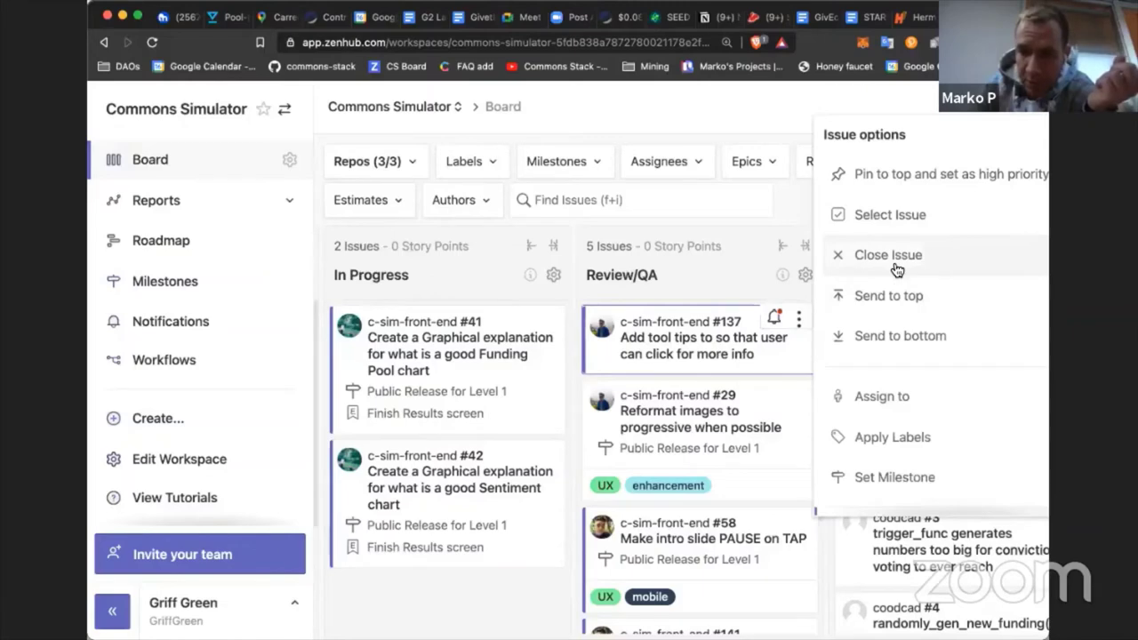
pyautogui.click(894, 266)
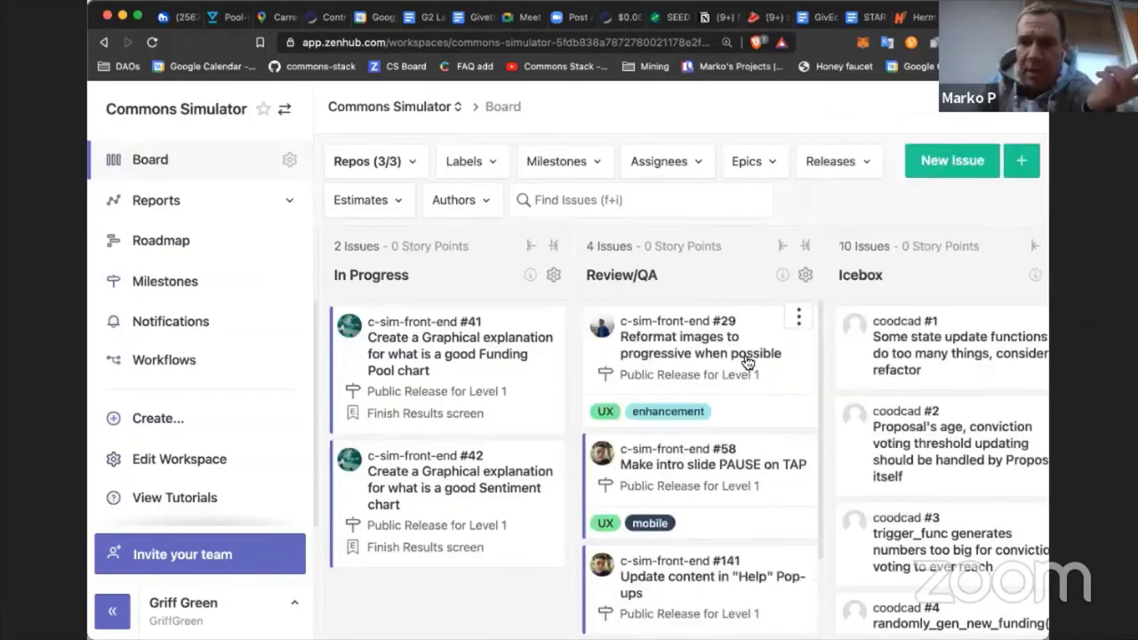
# Step: Review the description and comments of issue #29 "Reformat images to progressive when possible", then return to the board
pyautogui.click(748, 358)
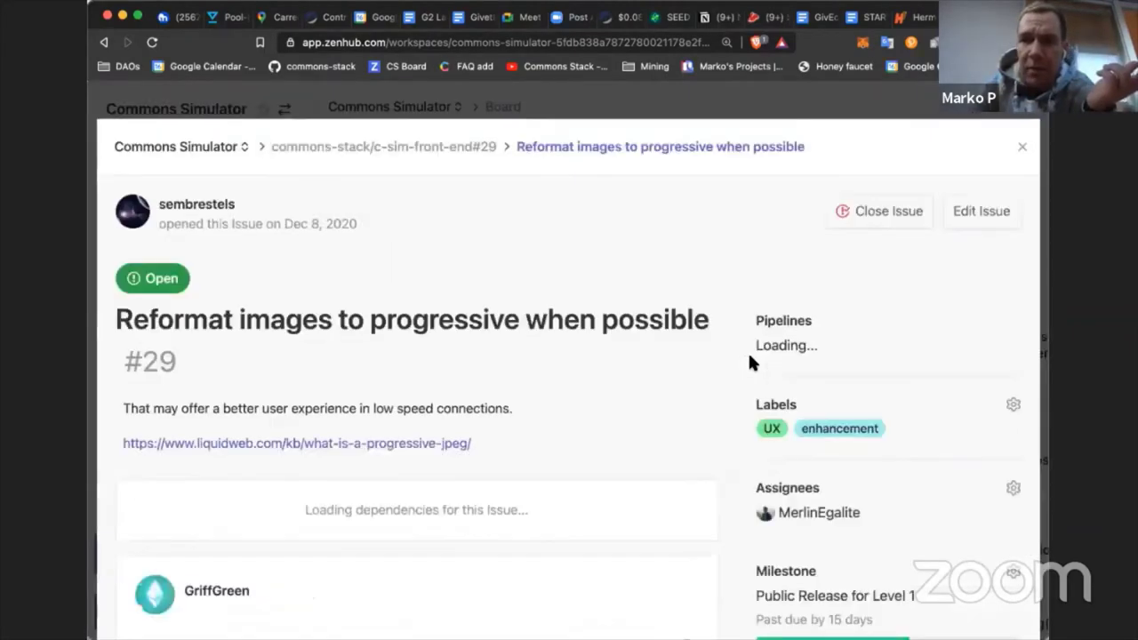
pyautogui.scroll(-5, 749, 358)
pyautogui.scroll(-7, 748, 350)
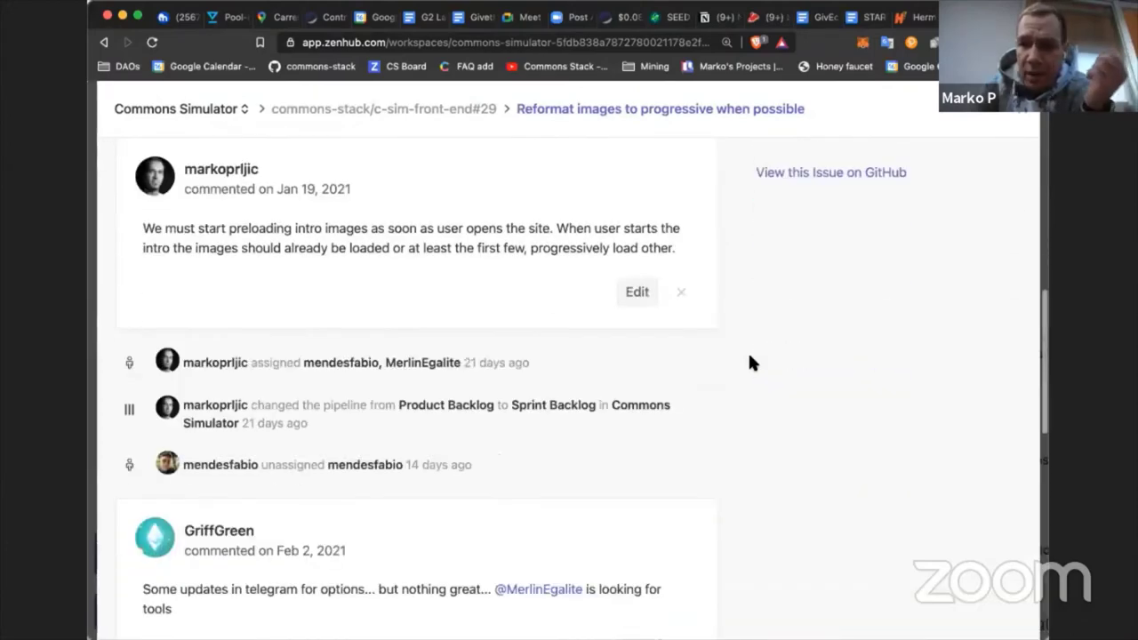
pyautogui.scroll(-3, 748, 351)
pyautogui.scroll(4, 747, 350)
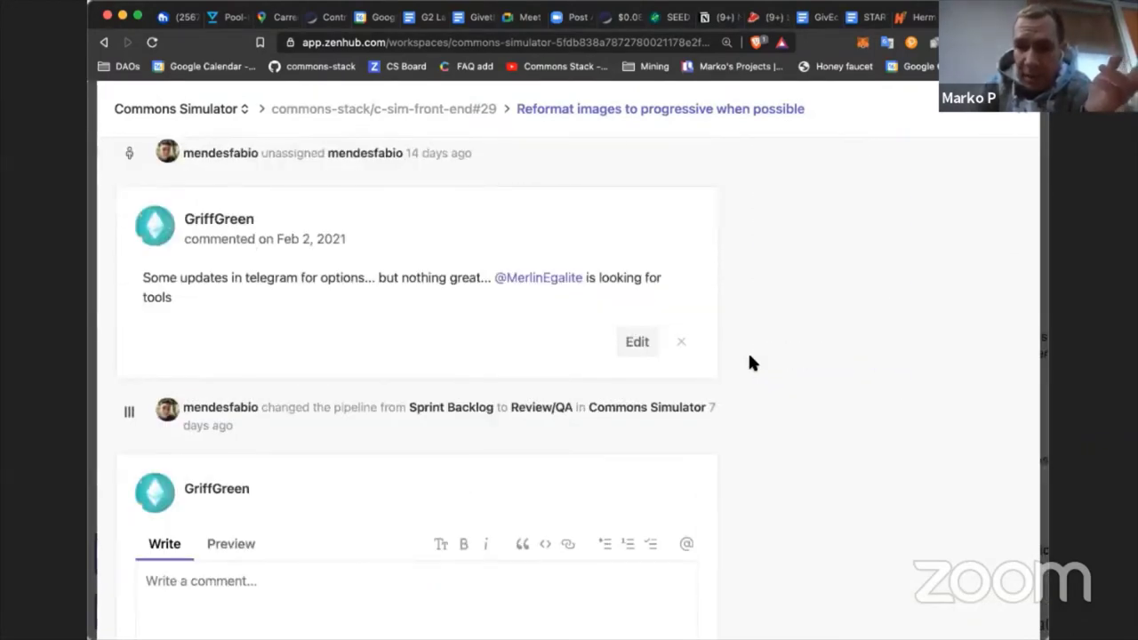
pyautogui.scroll(10, 750, 356)
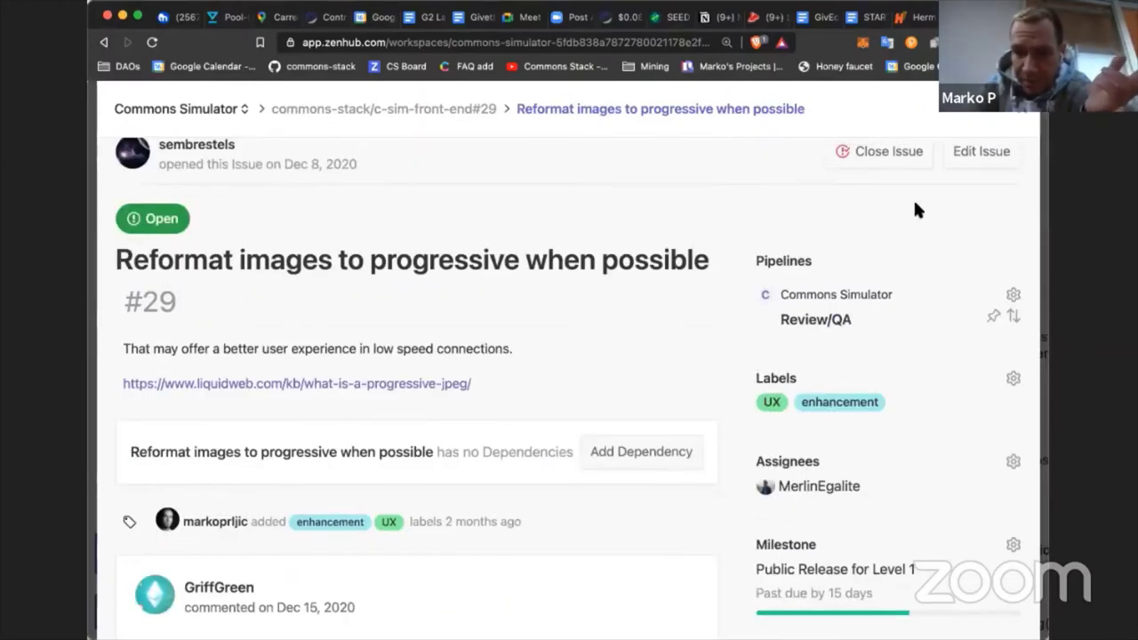
pyautogui.click(1018, 118)
# Step: Close issue #58 "Make intro slide PAUSE on TAP" in the Review/QA pipeline
pyautogui.scroll(-3, 773, 383)
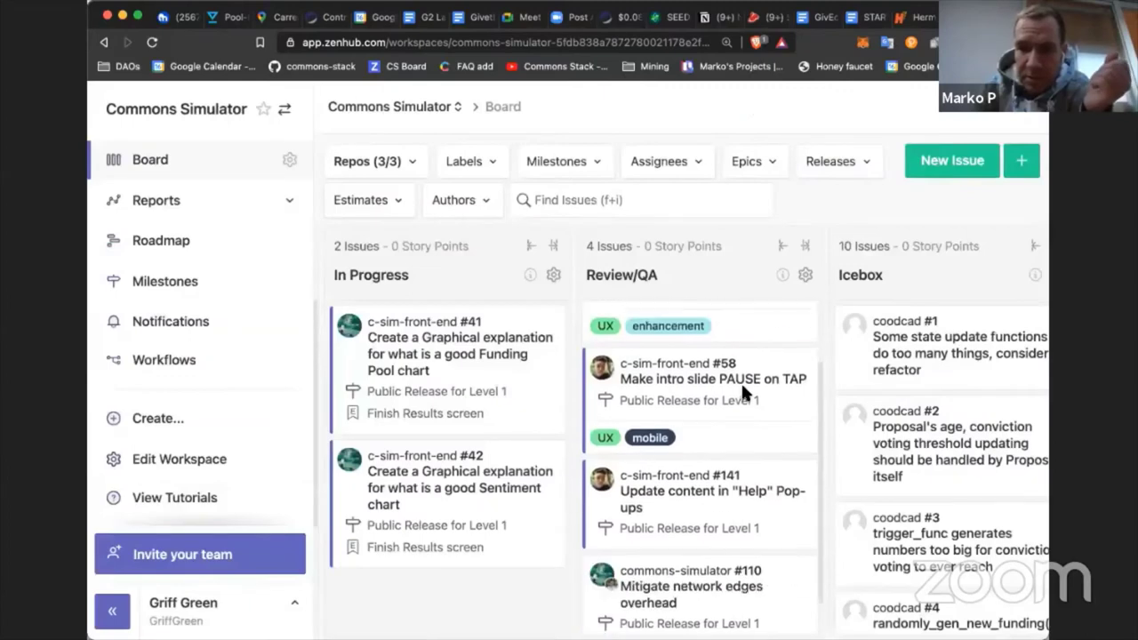
pyautogui.click(798, 359)
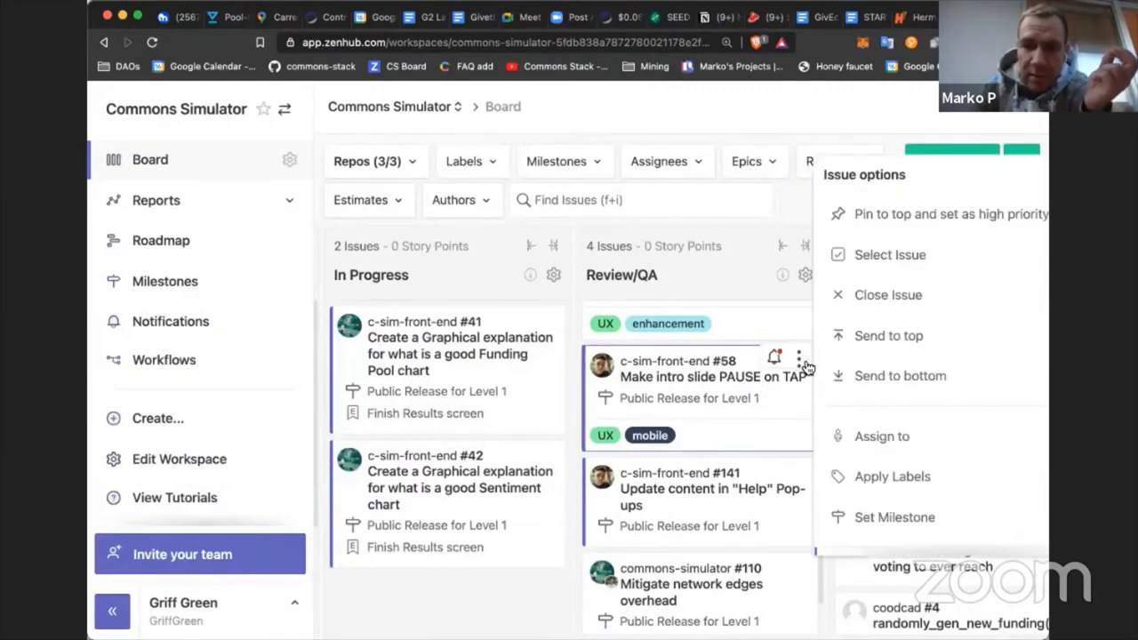
pyautogui.click(850, 301)
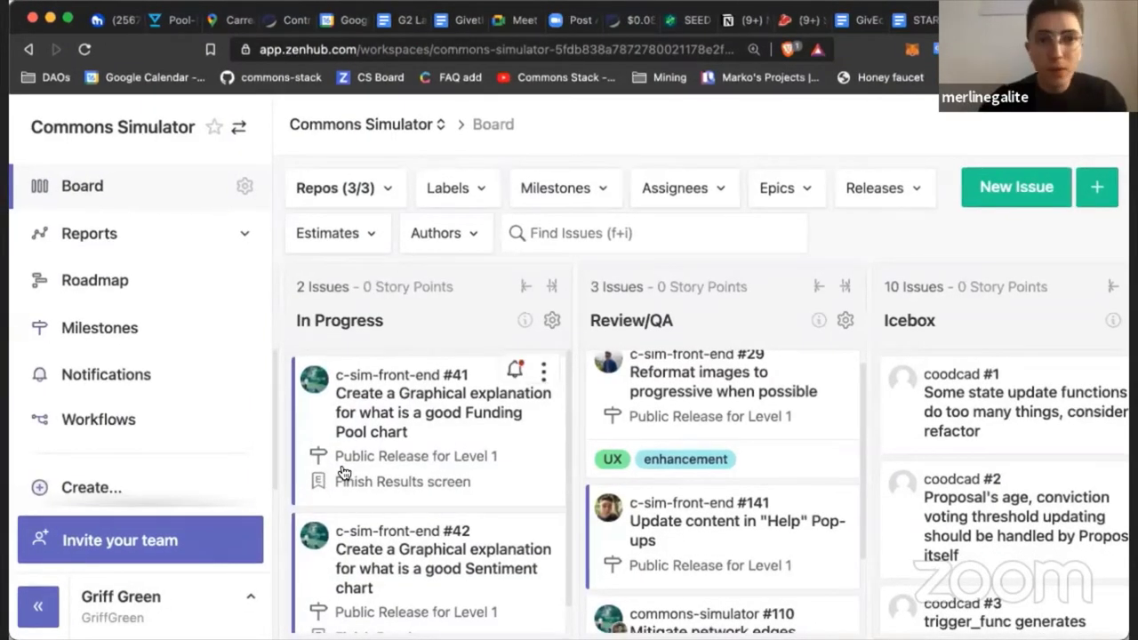
# Step: Reduce the page zoom so that the Review/QA, Icebox and Closed pipelines fit side by side
pyautogui.hotkey('ctrl', '-')
pyautogui.hotkey('ctrl', '-')
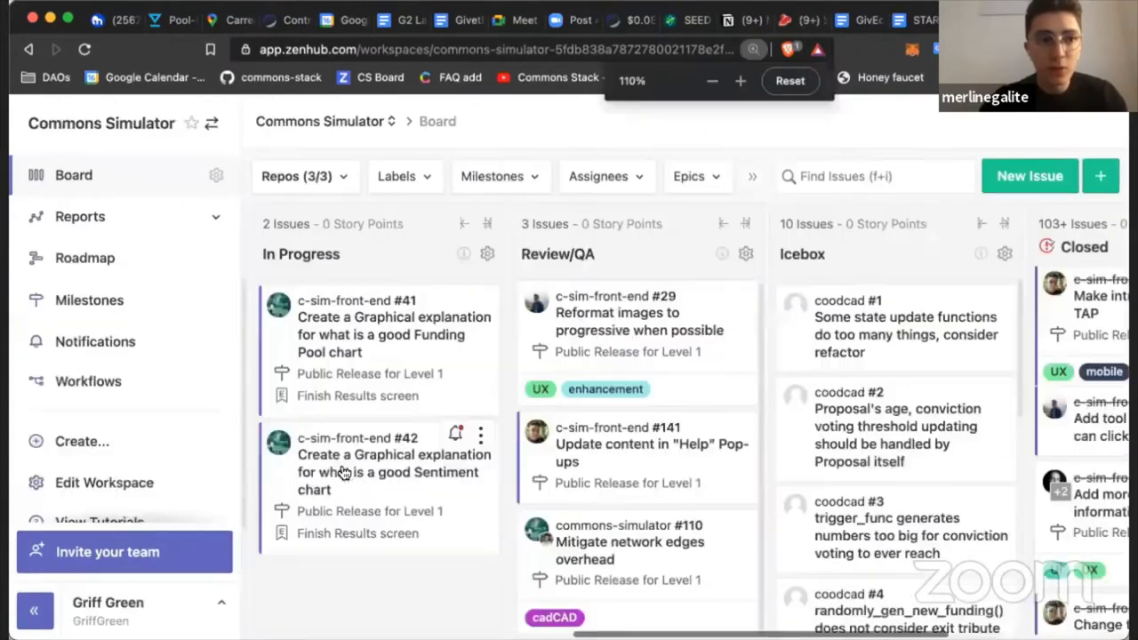
pyautogui.hotkey('ctrl', '-')
pyautogui.hscroll(5, 662, 442)
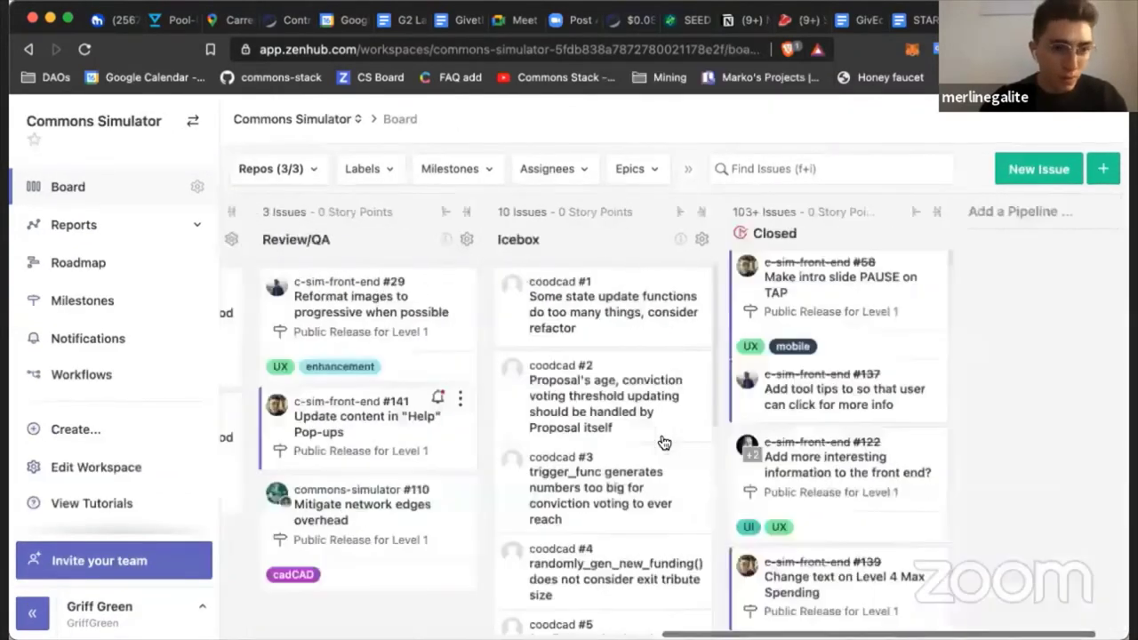
pyautogui.hscroll(-4, 526, 432)
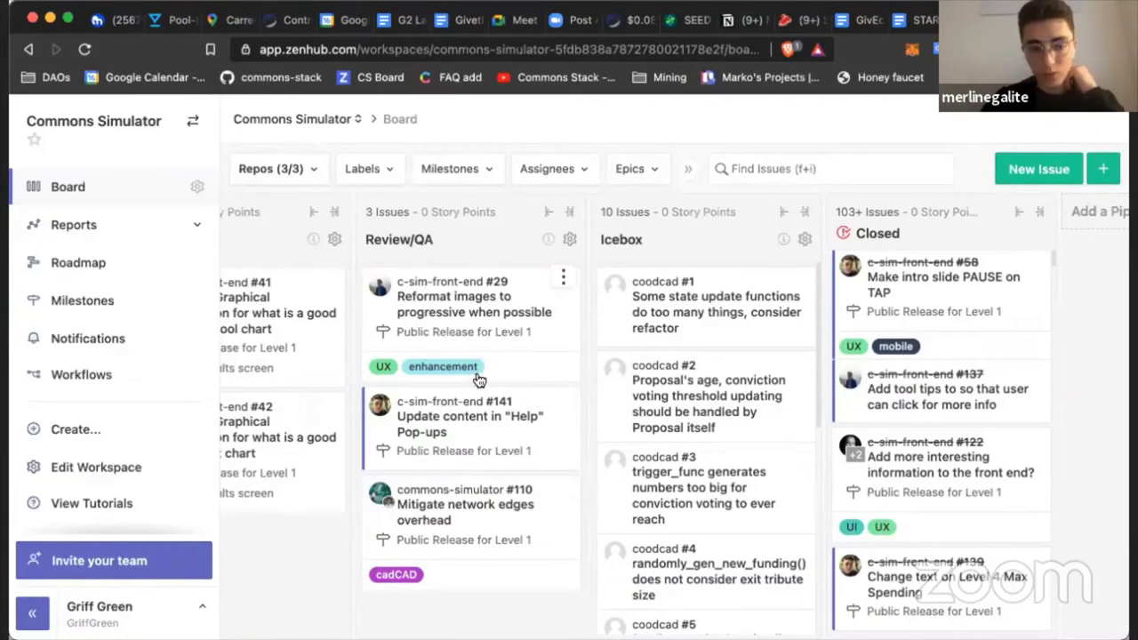
# Step: Reassign issue #29 "Reformat images to progressive when possible" from its current assignee to the team member assigned to issue #141
pyautogui.click(564, 278)
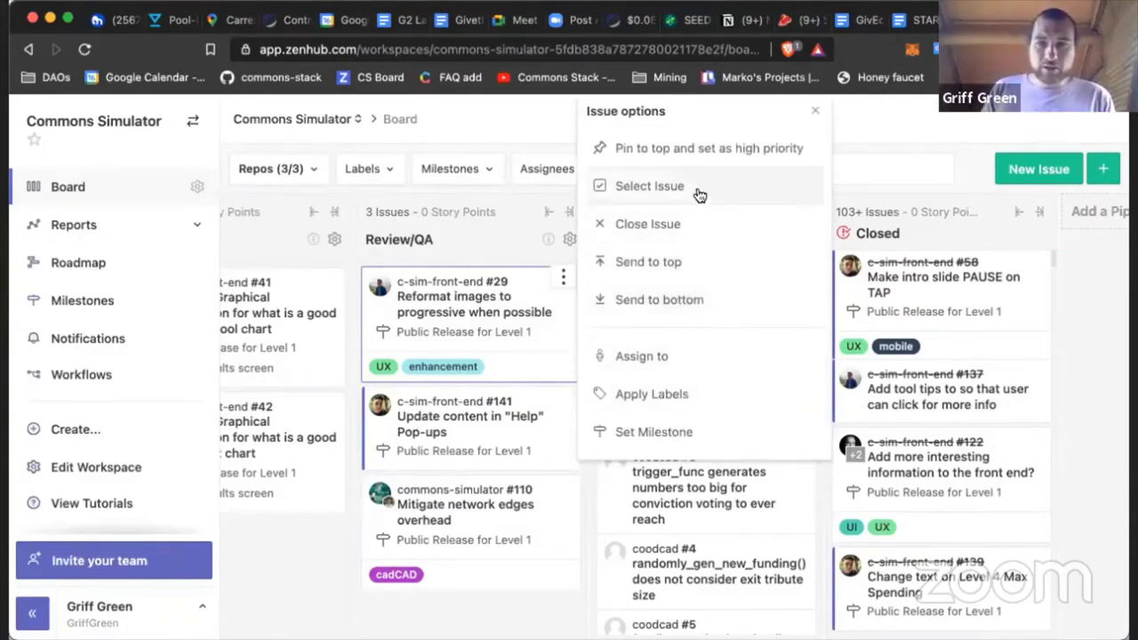
pyautogui.click(669, 358)
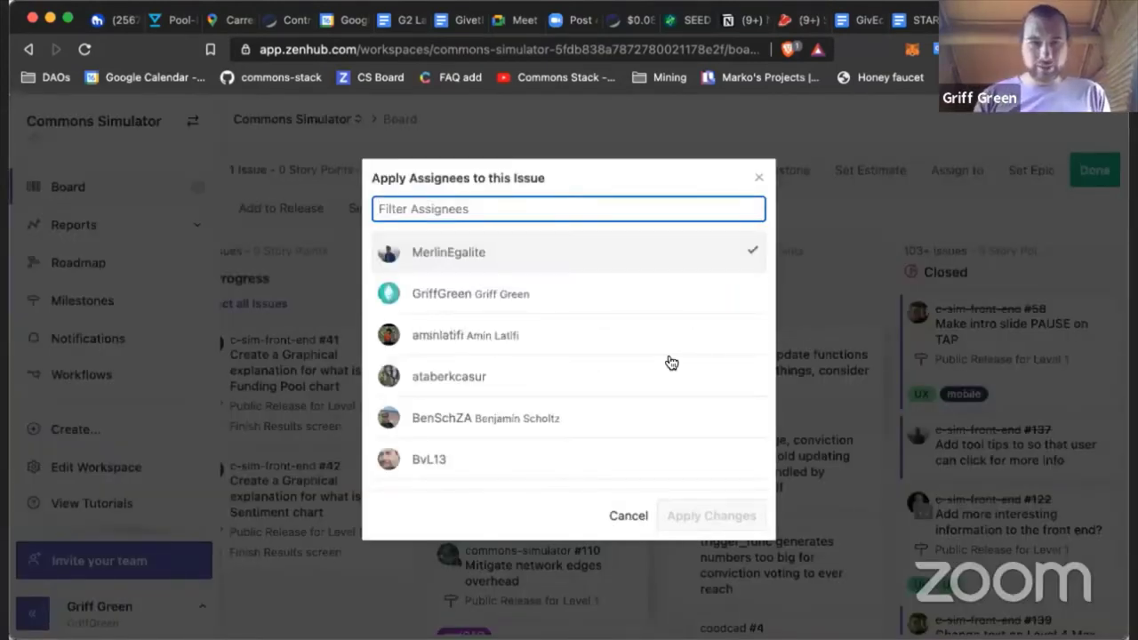
pyautogui.click(648, 258)
pyautogui.write('fabio')
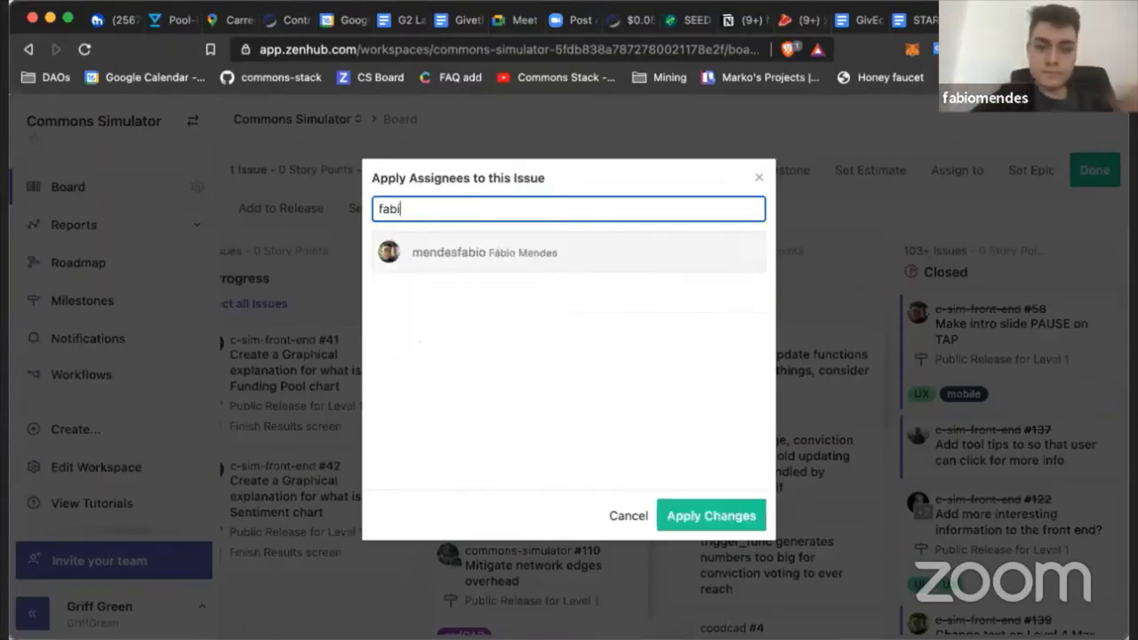
pyautogui.click(571, 242)
pyautogui.click(691, 498)
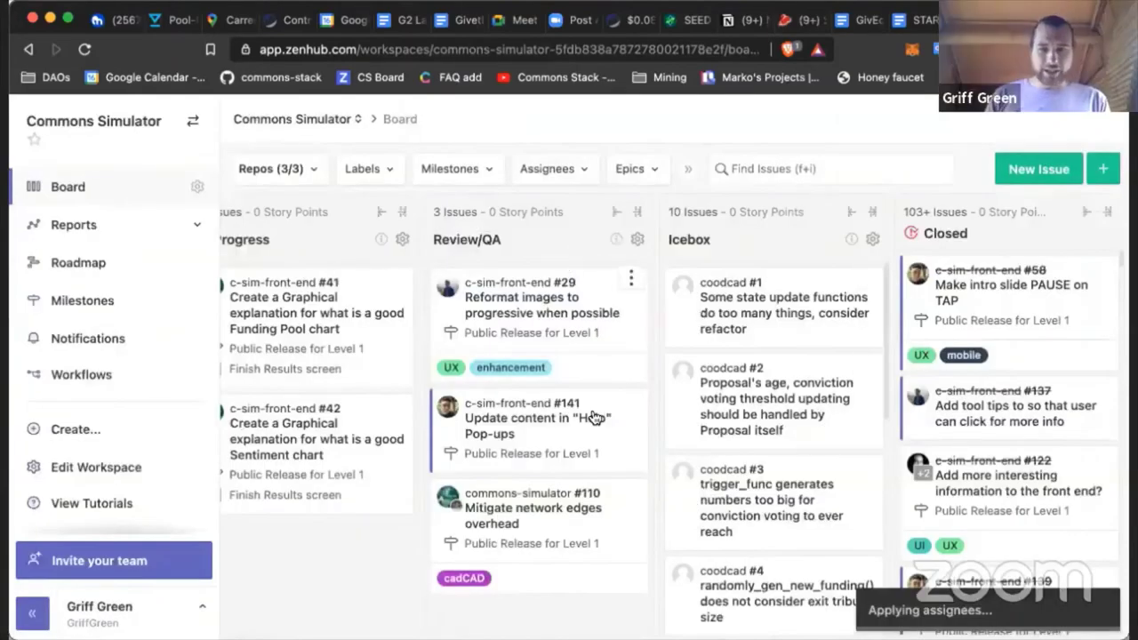
# Step: Open issue #141 "Update content in "Help" Pop-ups" and read through its details and discussion
pyautogui.click(545, 436)
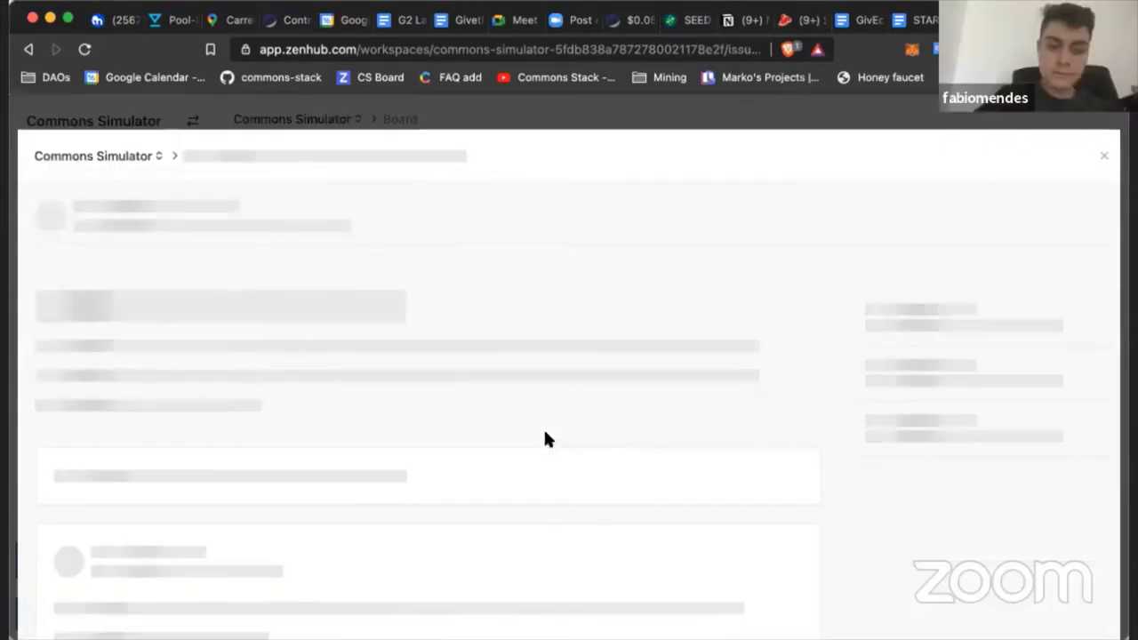
pyautogui.scroll(-10, 549, 383)
pyautogui.scroll(10, 549, 378)
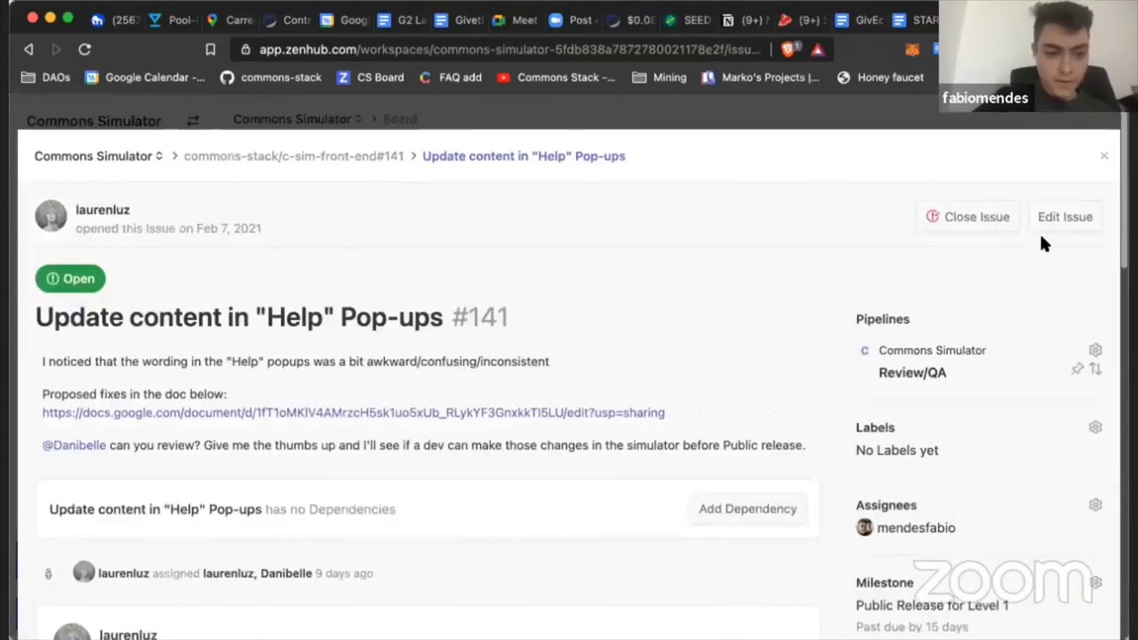
# Step: Close issue #141 "Update content in "Help" Pop-ups" in the Review/QA pipeline
pyautogui.click(959, 226)
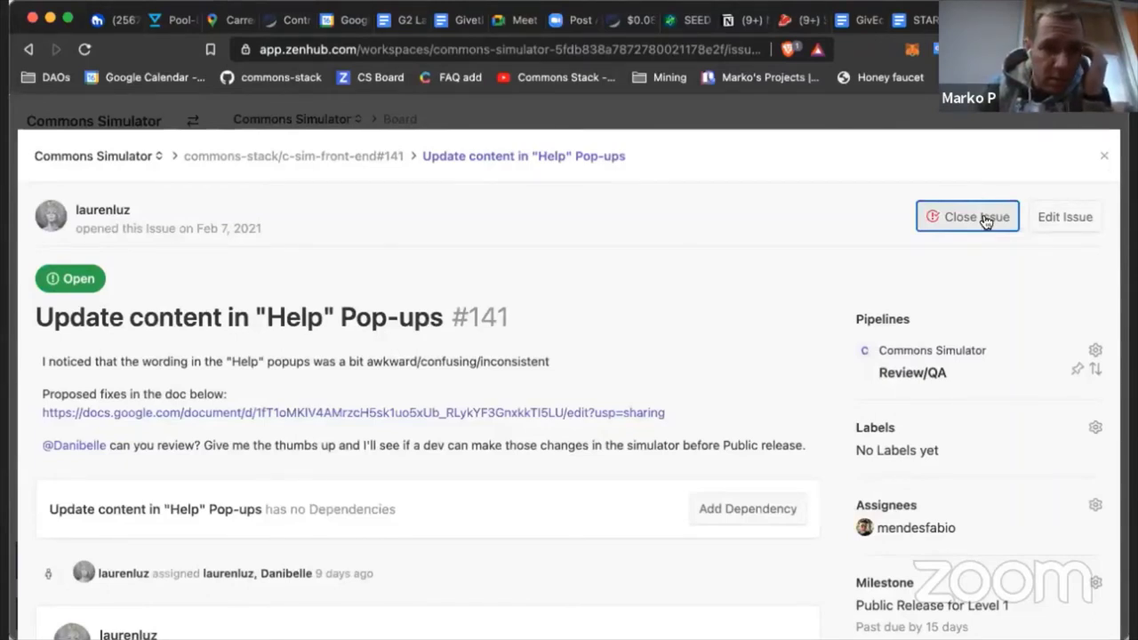
pyautogui.click(1104, 156)
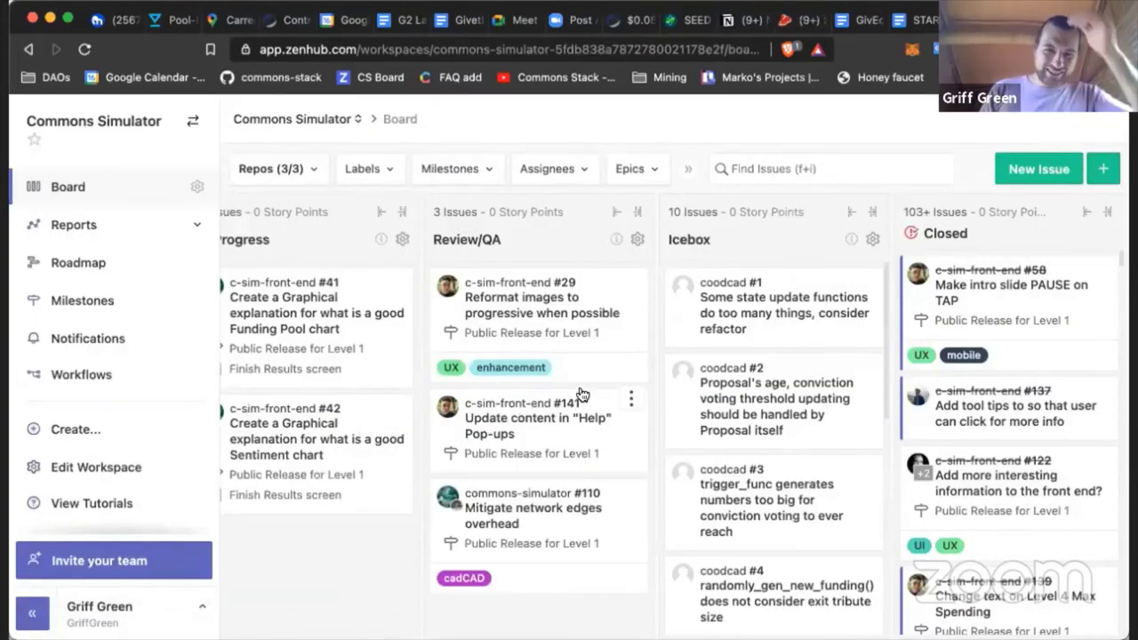
pyautogui.click(630, 401)
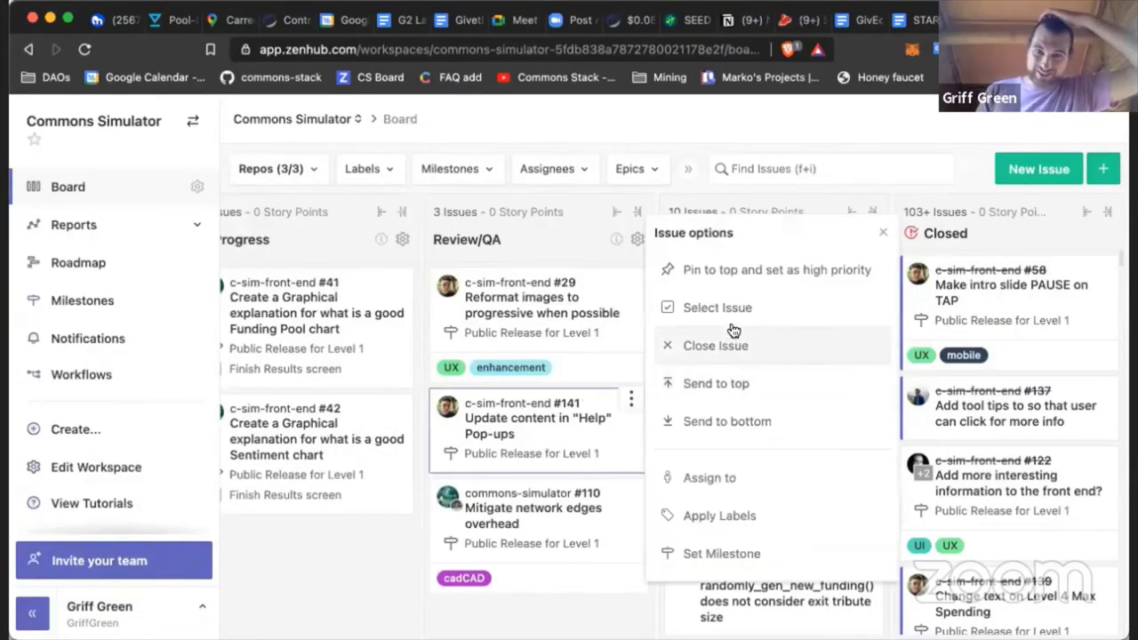
pyautogui.click(701, 345)
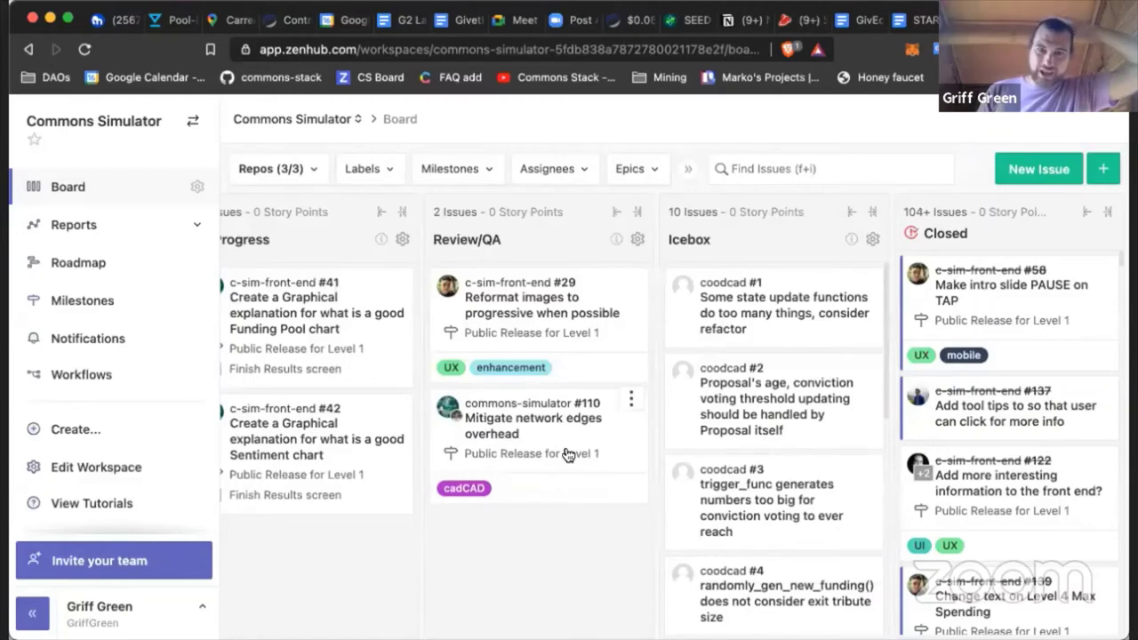
# Step: Open issue #110 "Mitigate network edges overhead" in Review/QA and examine its comments, pipeline history and linked pull request
pyautogui.click(553, 417)
pyautogui.scroll(-10, 551, 416)
pyautogui.scroll(3, 551, 415)
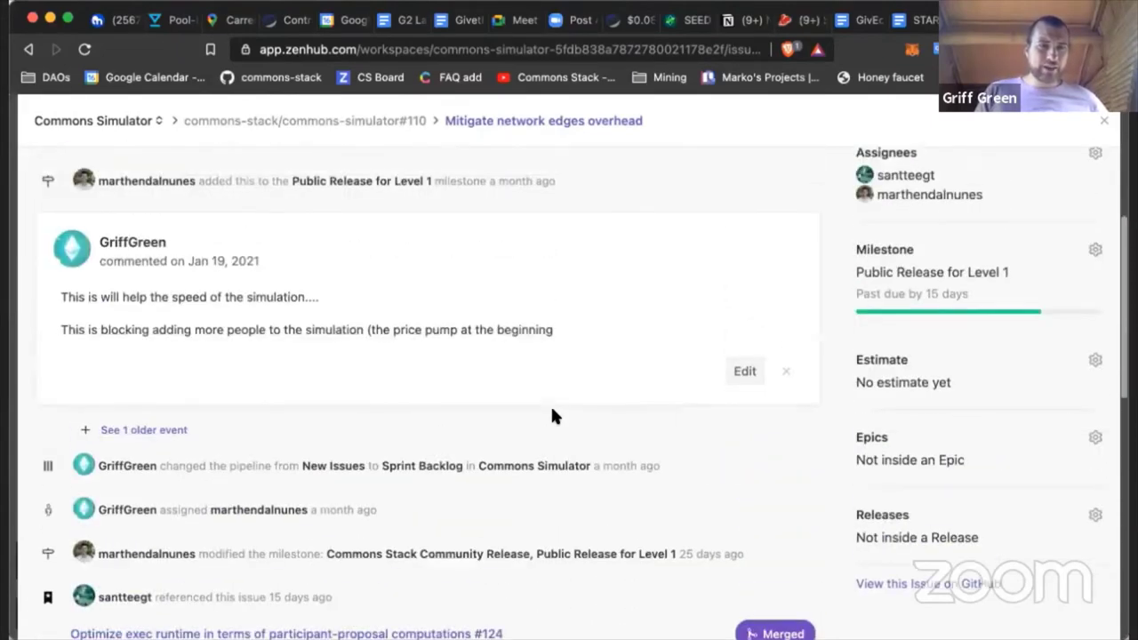
pyautogui.scroll(5, 551, 415)
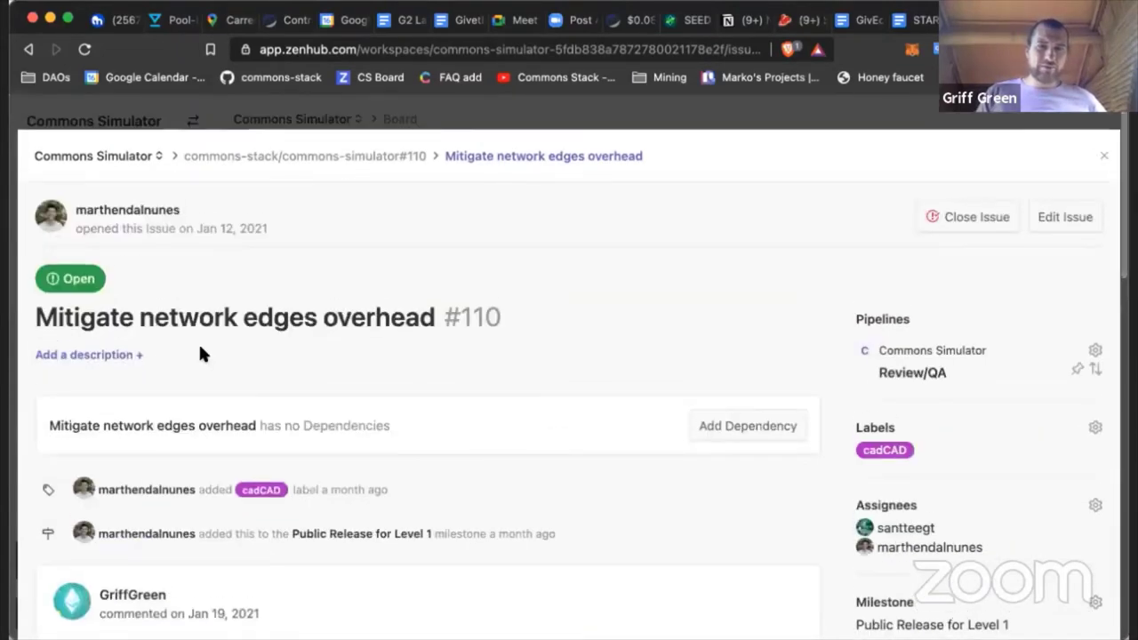
pyautogui.scroll(-15, 305, 362)
pyautogui.scroll(3, 307, 359)
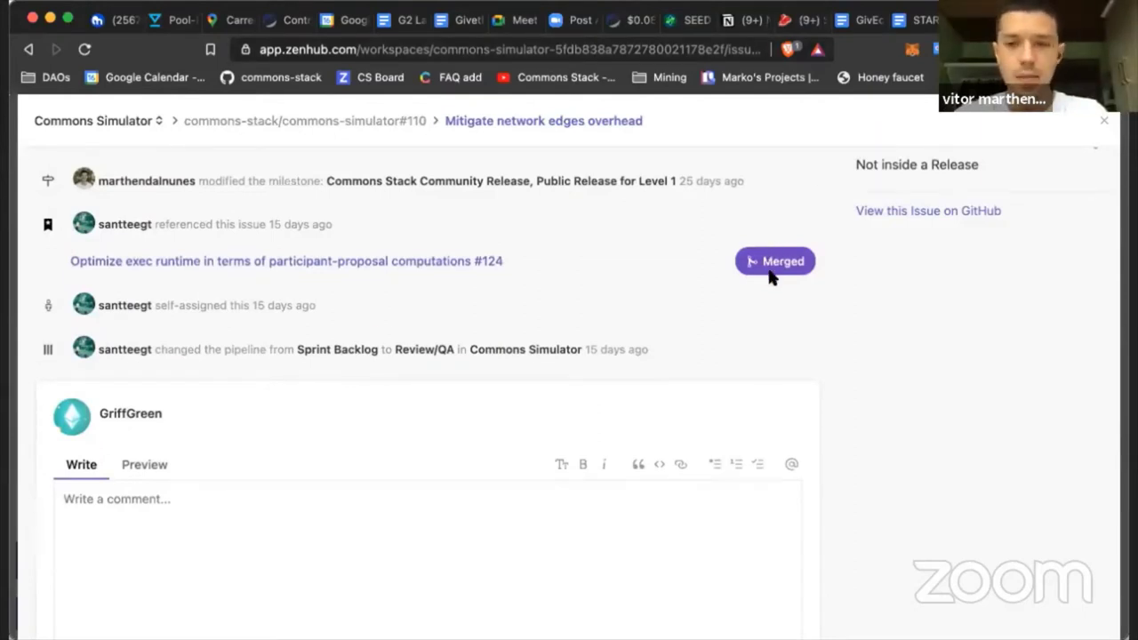
pyautogui.scroll(2, 516, 267)
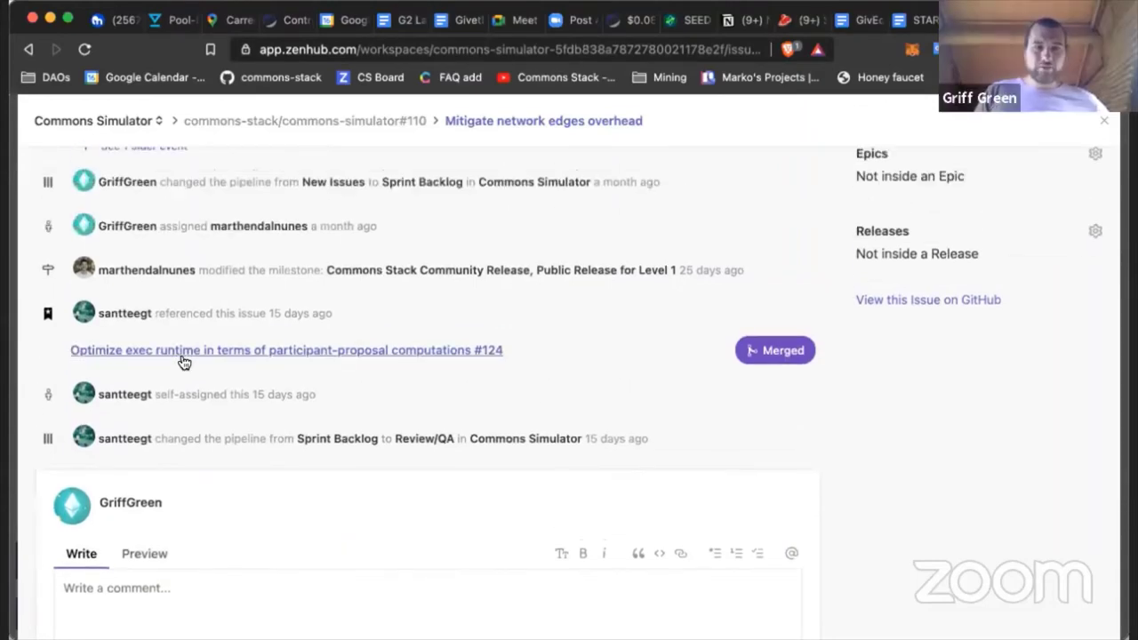
pyautogui.scroll(1, 566, 419)
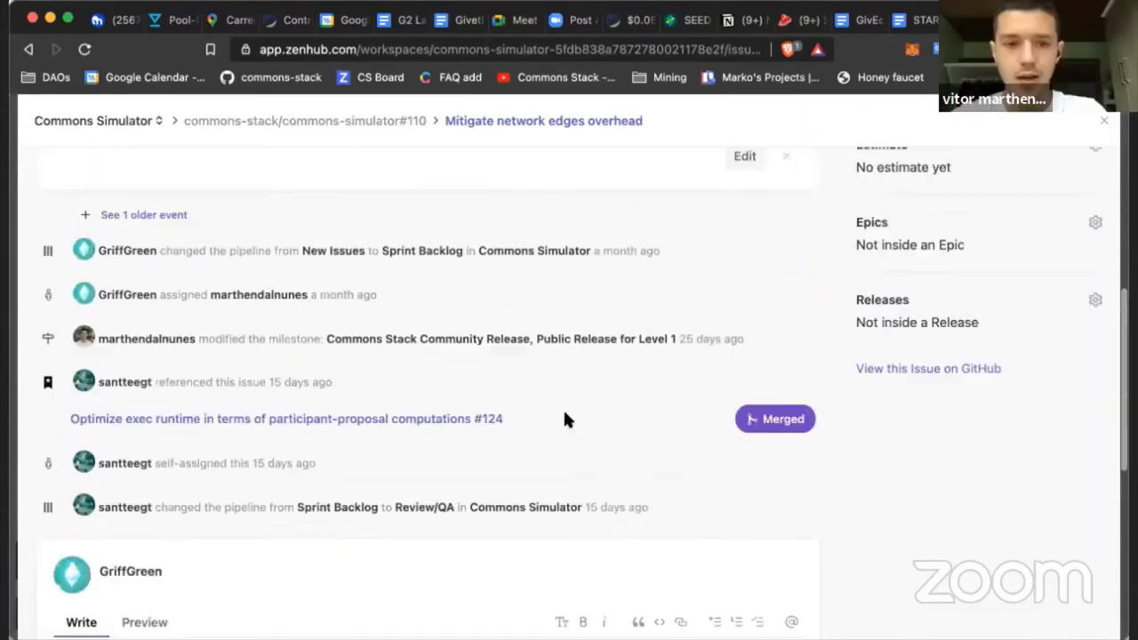
pyautogui.scroll(3, 565, 420)
pyautogui.click(1102, 125)
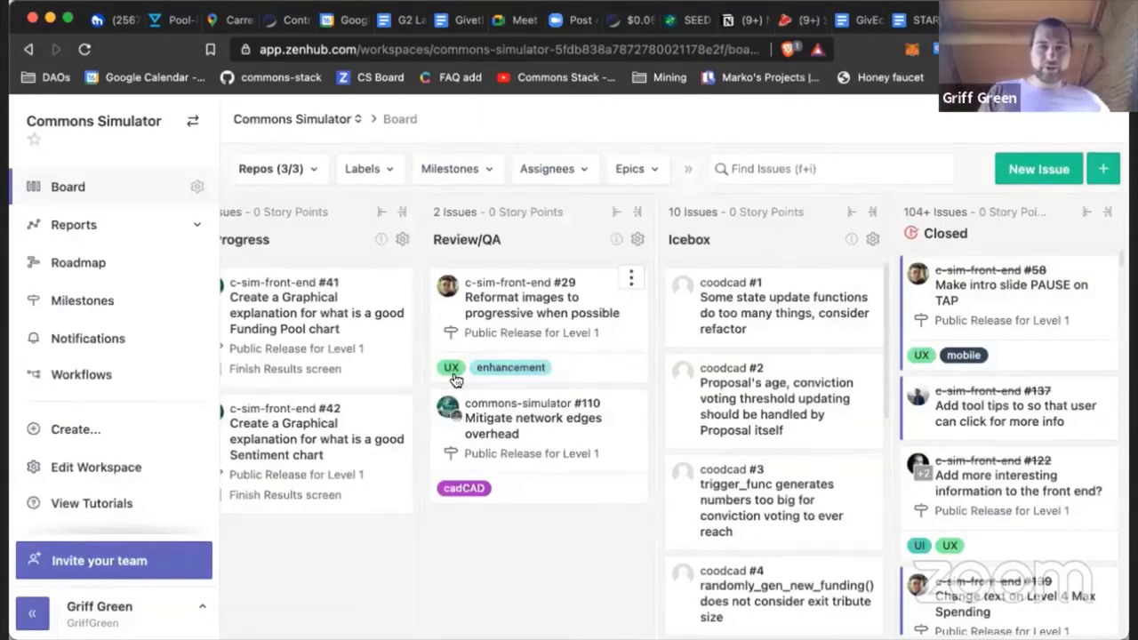
# Step: Open the epic #26 "Finish Results screen" in Sprint Backlog and read through its description, sub-issues and referenced issues
pyautogui.hscroll(-4, 622, 338)
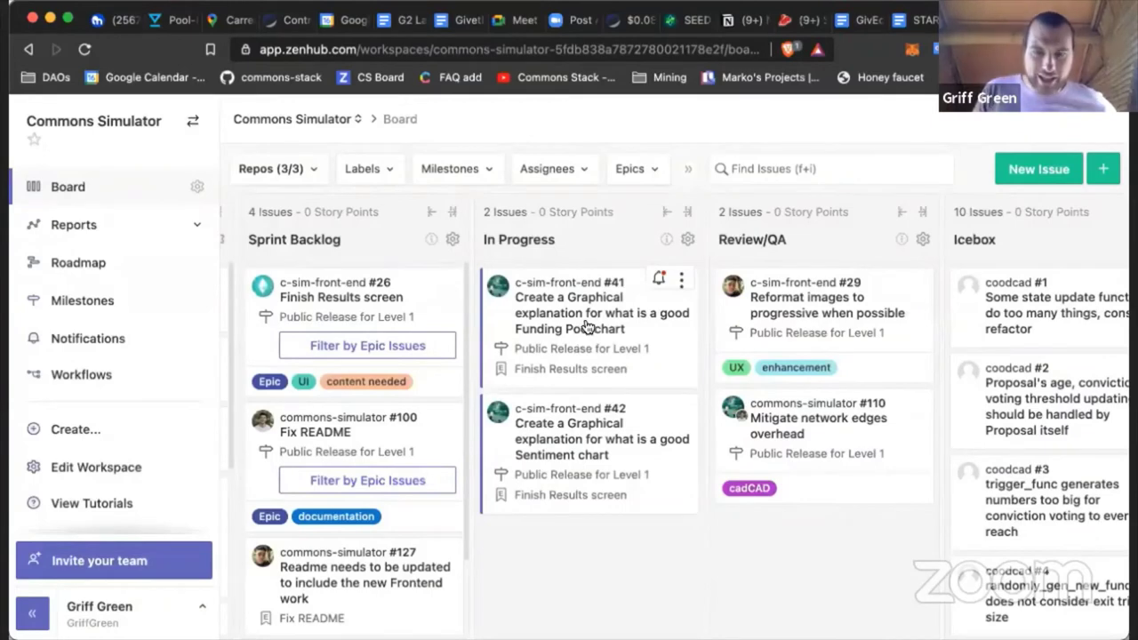
pyautogui.hscroll(-1, 583, 342)
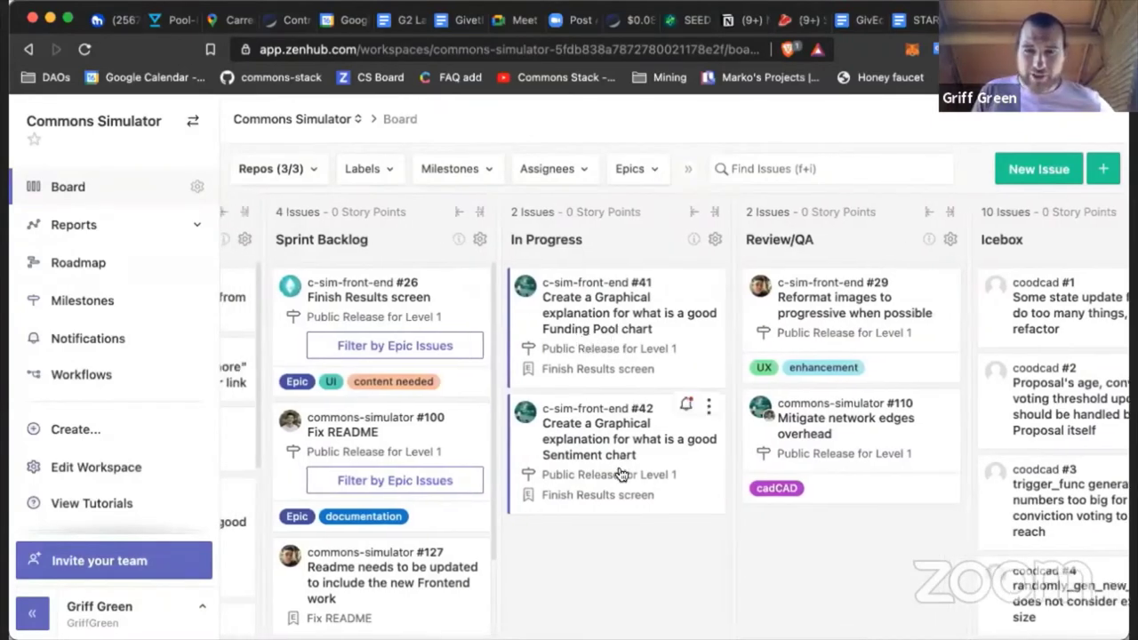
pyautogui.hscroll(-2, 505, 457)
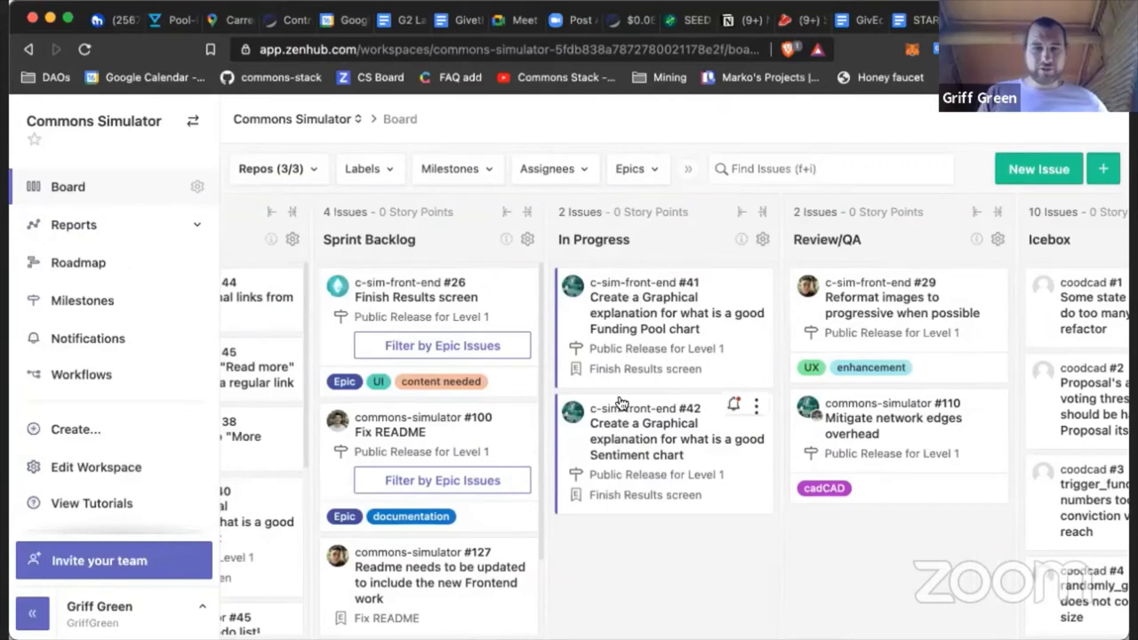
pyautogui.hscroll(-6, 669, 414)
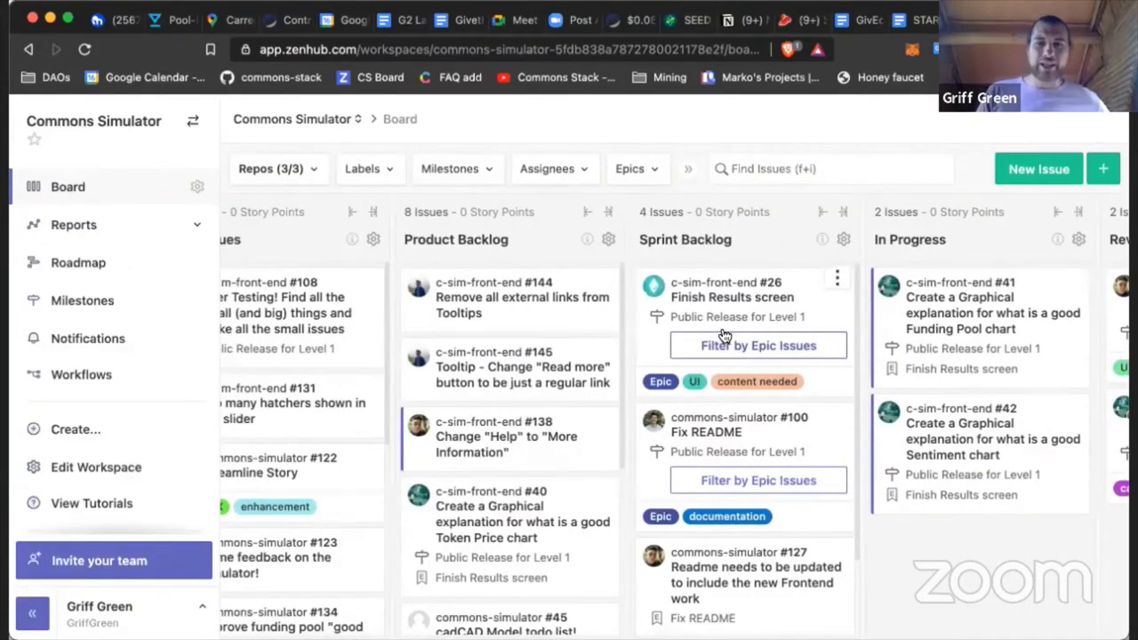
pyautogui.hscroll(1, 773, 353)
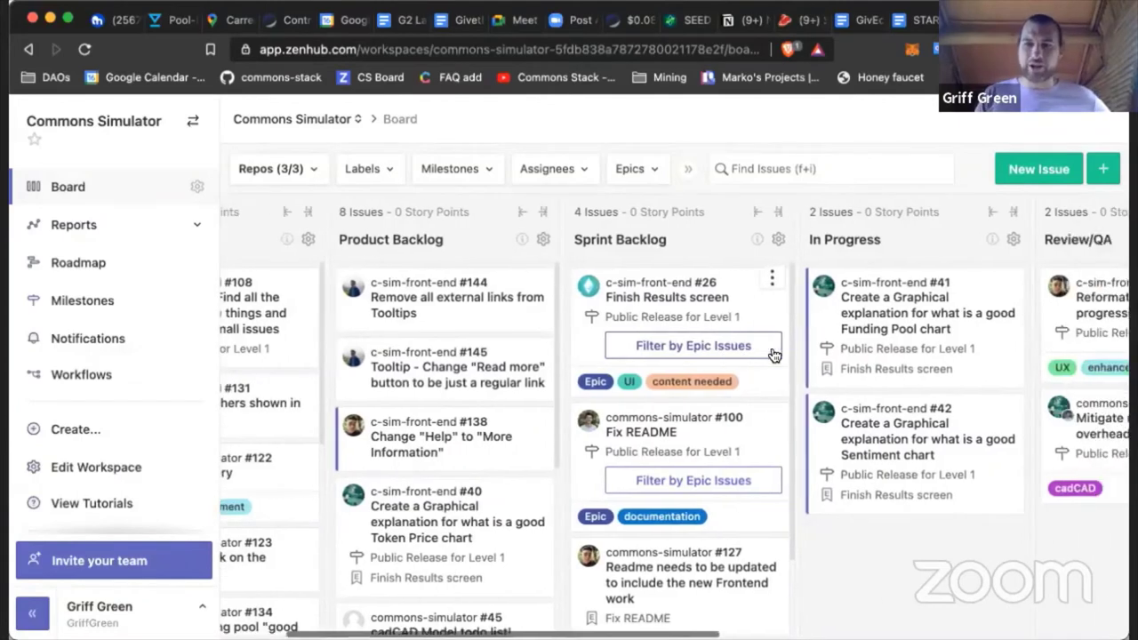
pyautogui.click(690, 302)
pyautogui.scroll(-2, 614, 304)
pyautogui.scroll(-2, 616, 310)
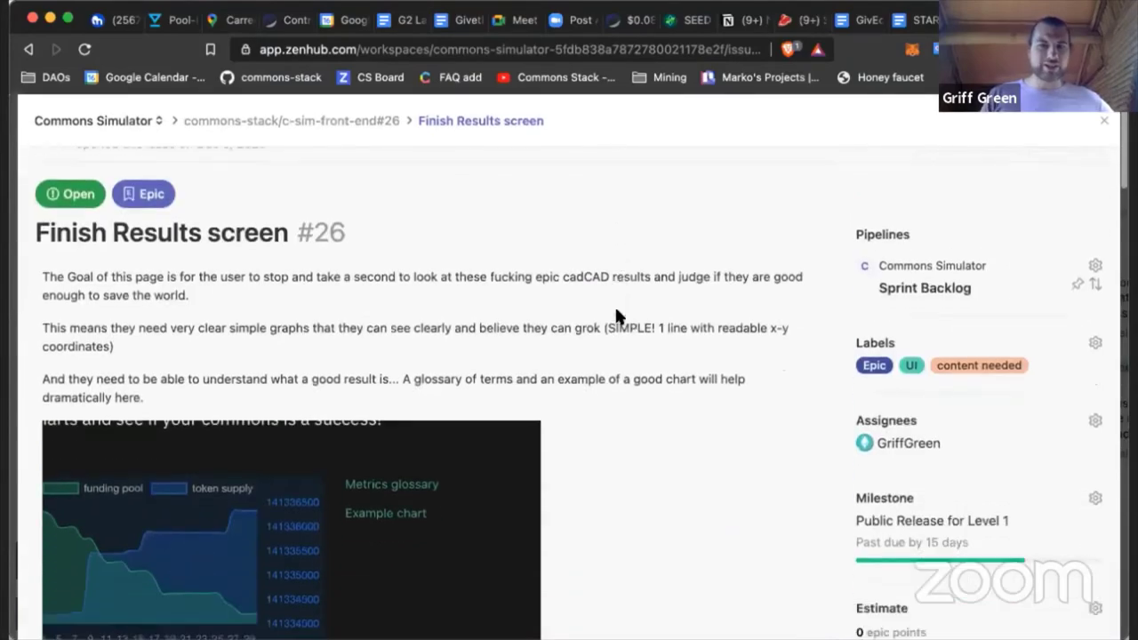
pyautogui.scroll(-3, 616, 313)
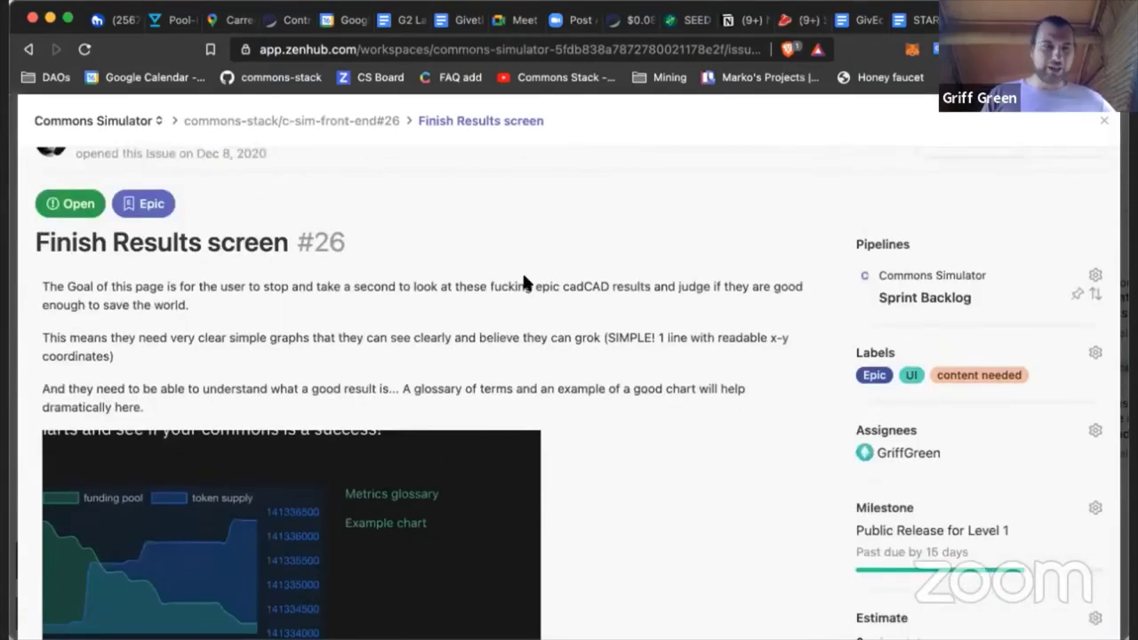
pyautogui.scroll(-10, 525, 284)
pyautogui.scroll(-20, 522, 283)
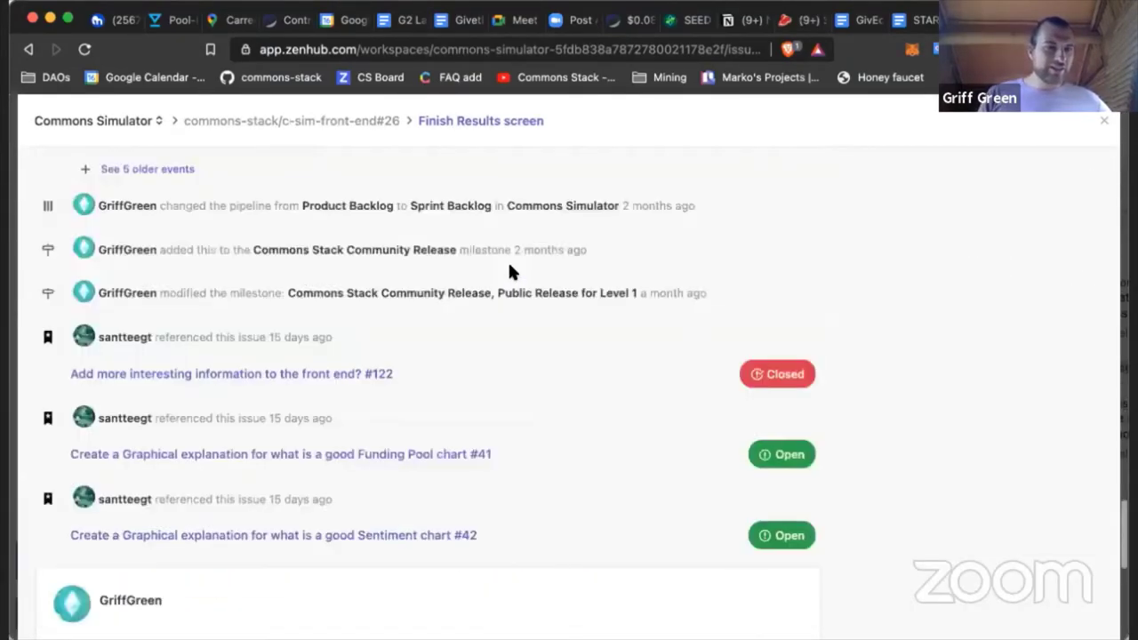
pyautogui.scroll(12, 510, 267)
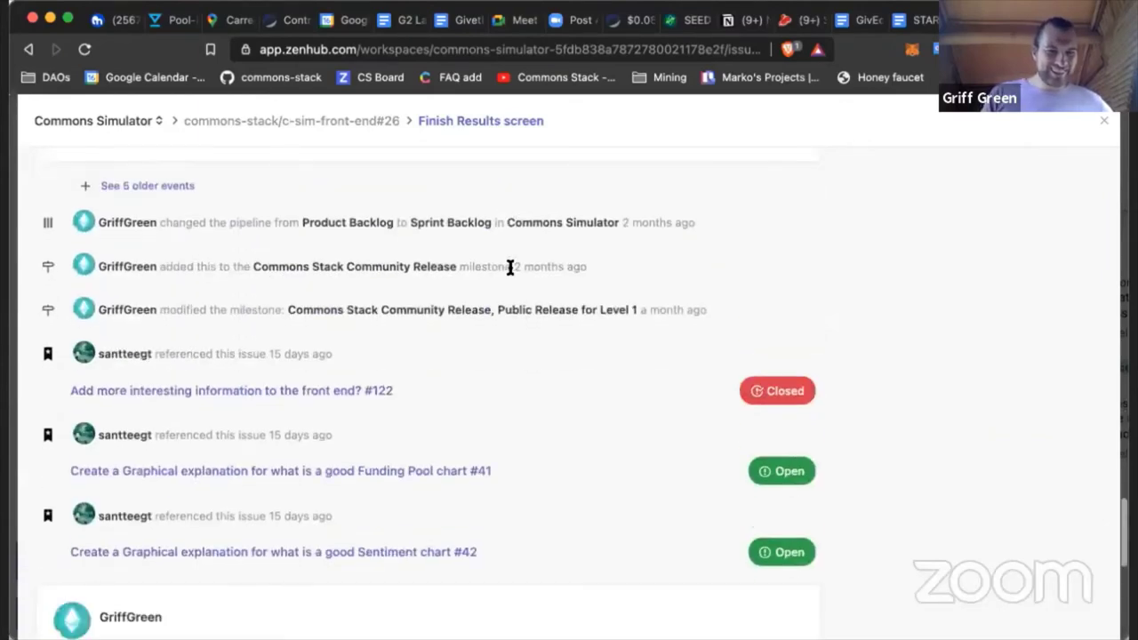
pyautogui.scroll(-2, 511, 267)
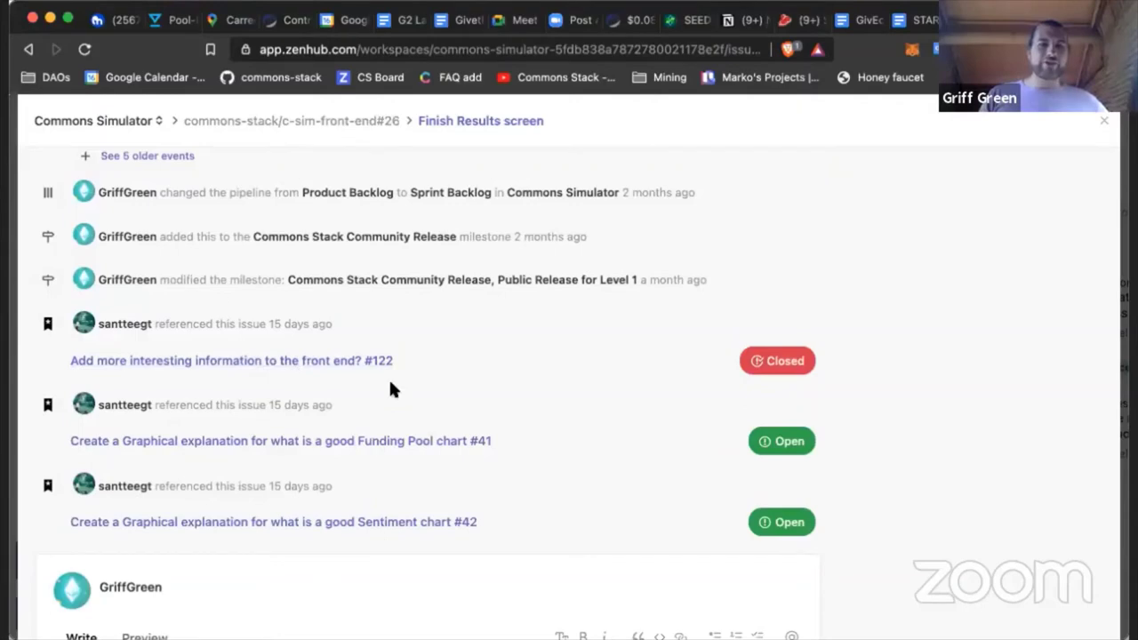
pyautogui.scroll(10, 552, 302)
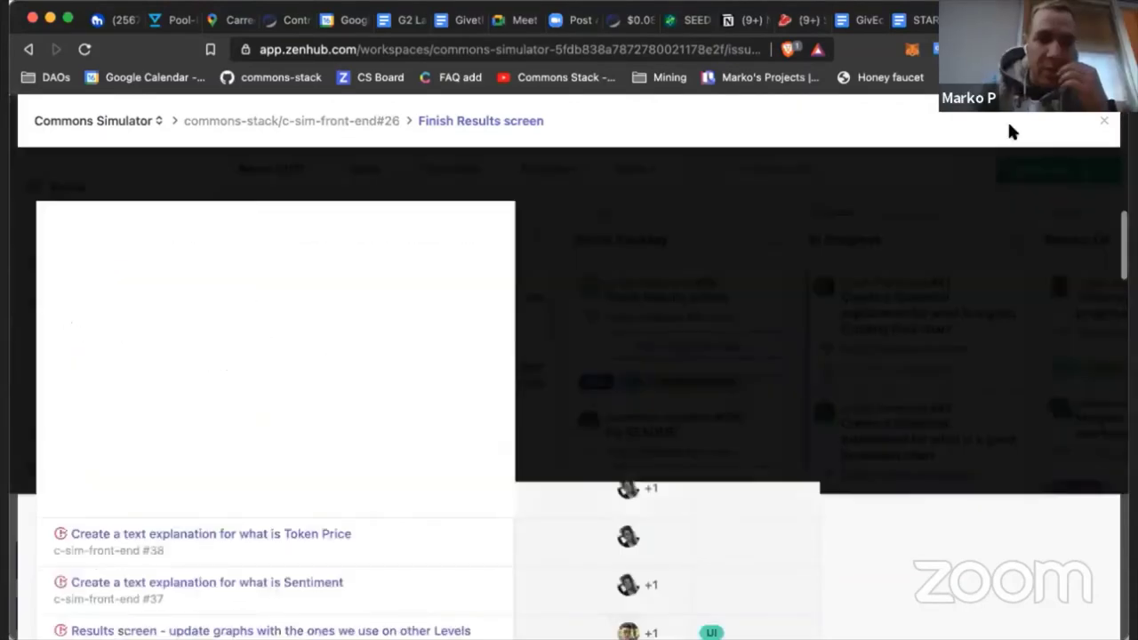
pyautogui.click(1101, 125)
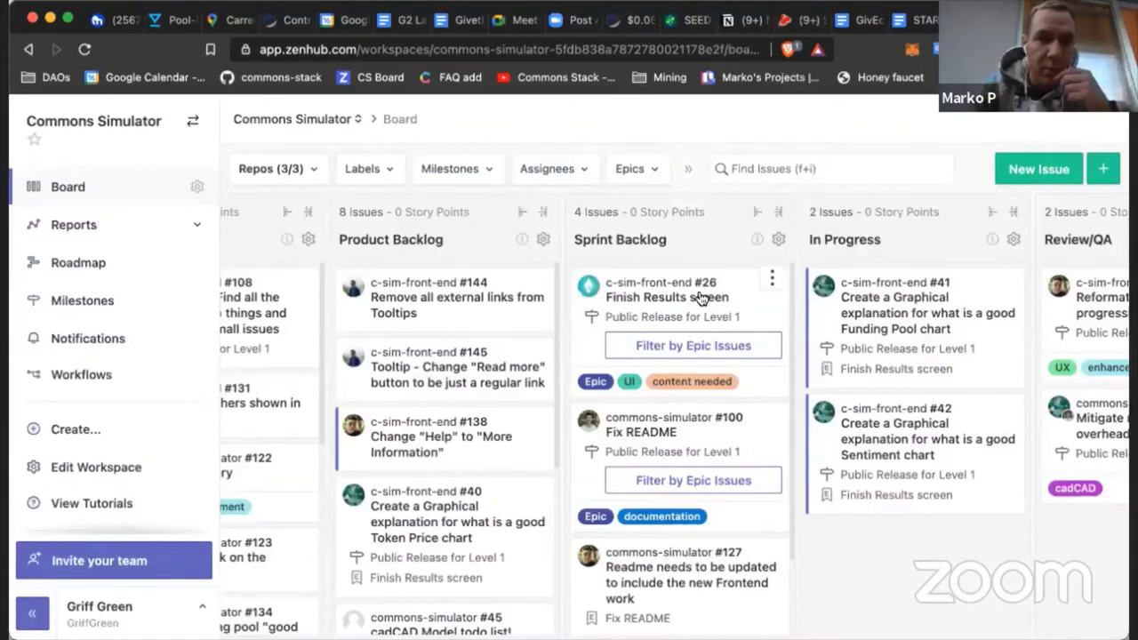
# Step: Filter the board to hide epics
pyautogui.click(651, 169)
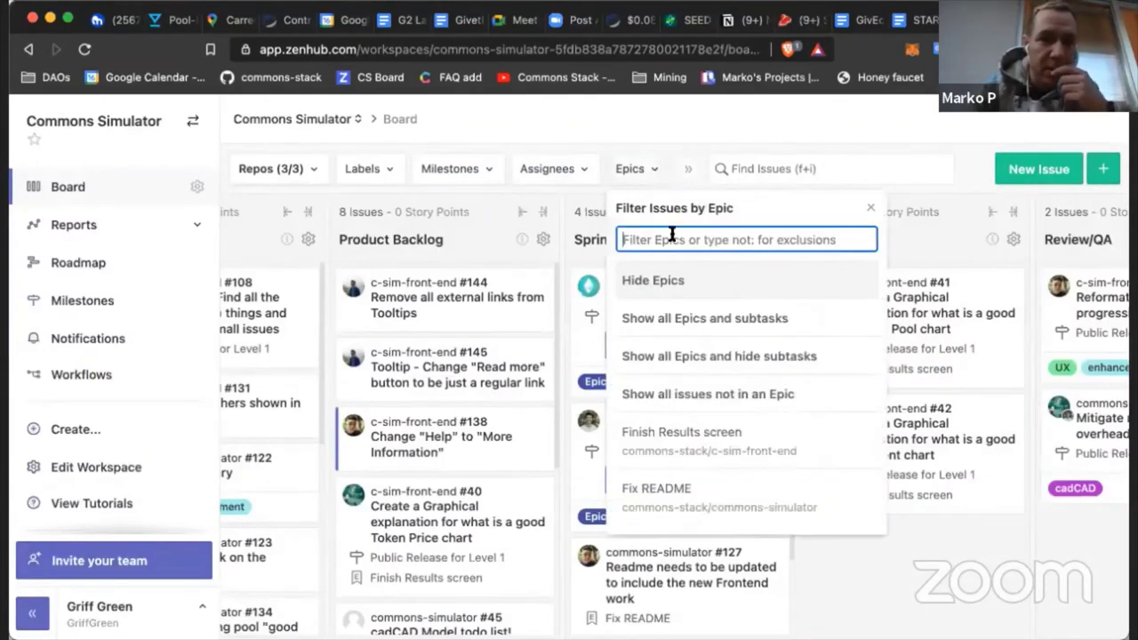
pyautogui.click(681, 293)
pyautogui.click(939, 203)
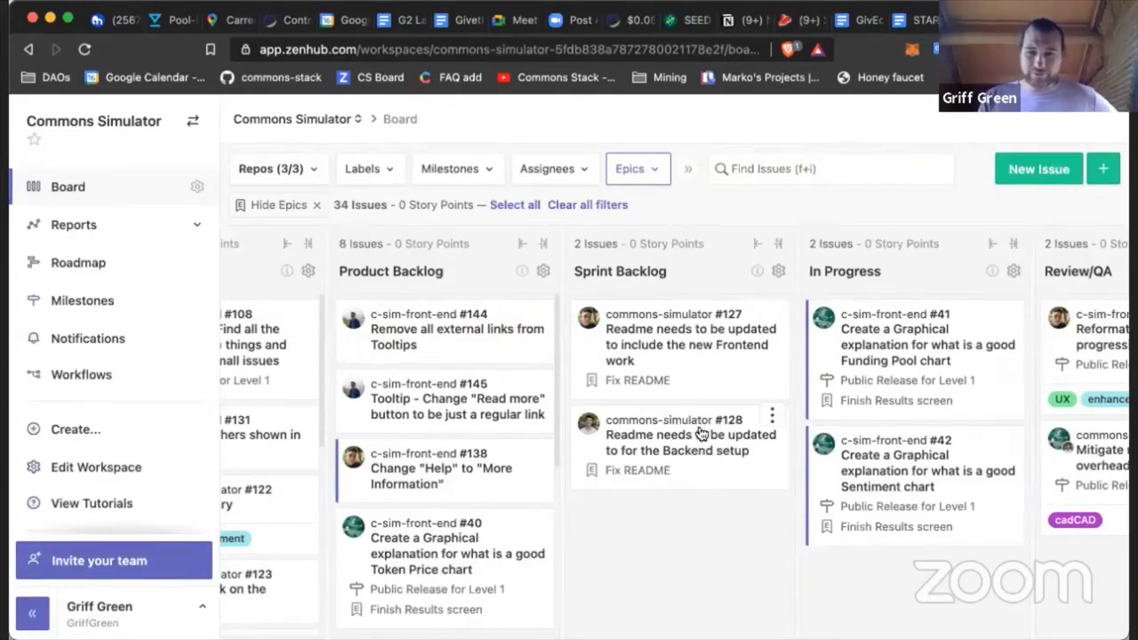
# Step: Filter the board by the "Public Release for Level 1" milestone and move issue #40 from Product Backlog to Sprint Backlog
pyautogui.hscroll(-2, 701, 433)
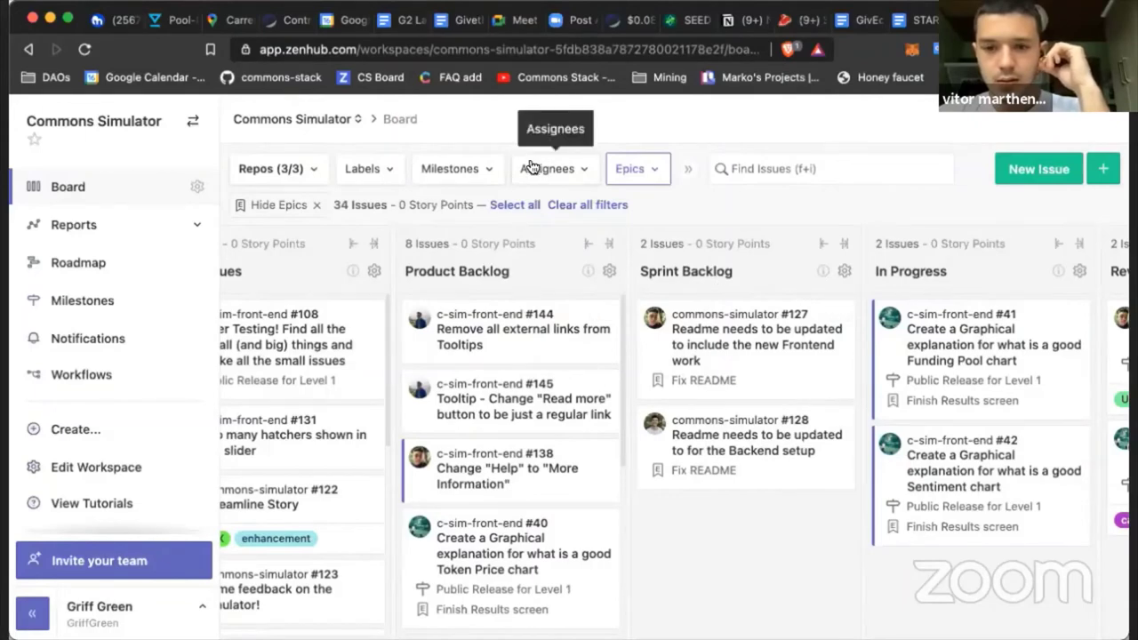
pyautogui.click(462, 174)
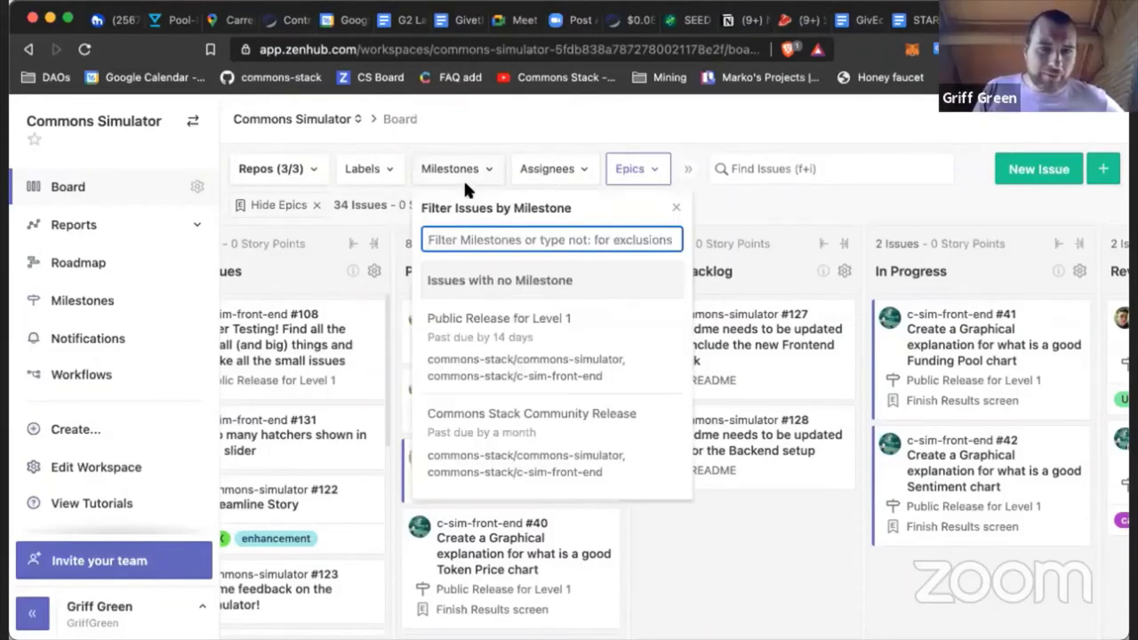
pyautogui.click(520, 349)
pyautogui.click(798, 412)
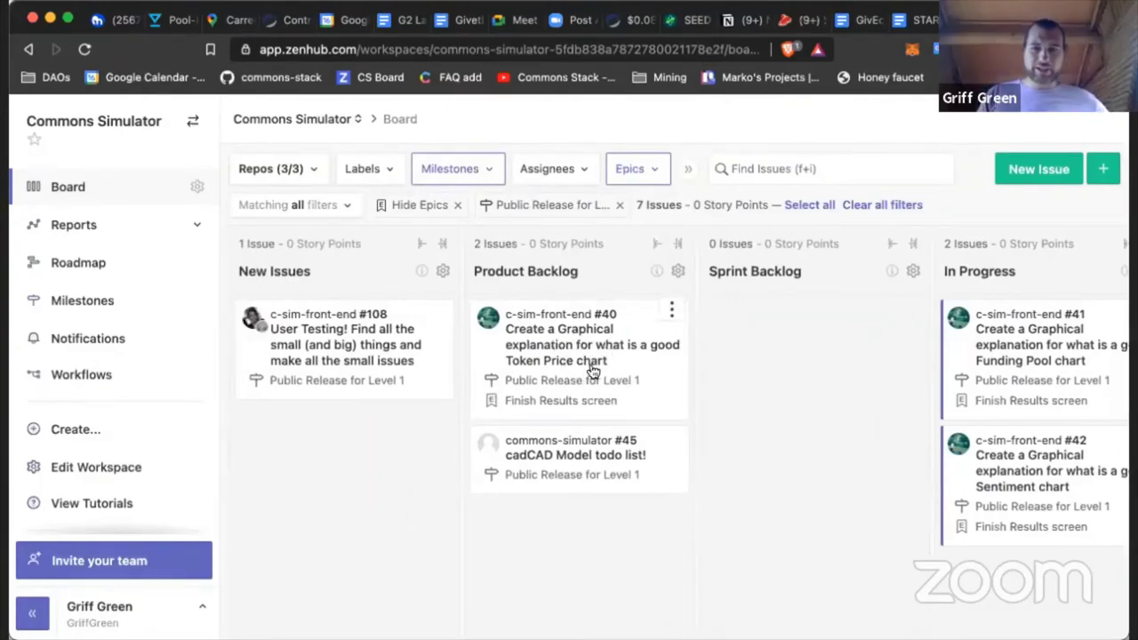
pyautogui.moveTo(592, 361); pyautogui.dragTo(797, 357)
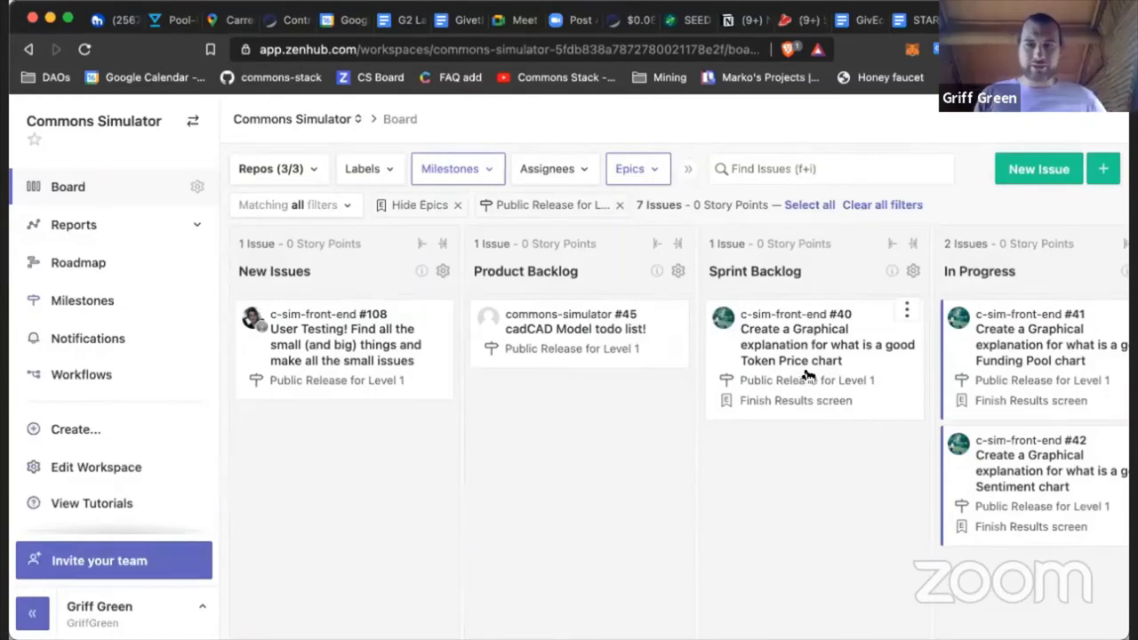
# Step: Open issue #45 "cadCAD Model todo list!" in Product Backlog and examine its checklists, success and failure metrics and history
pyautogui.click(588, 331)
pyautogui.scroll(-15, 587, 330)
pyautogui.scroll(-10, 588, 330)
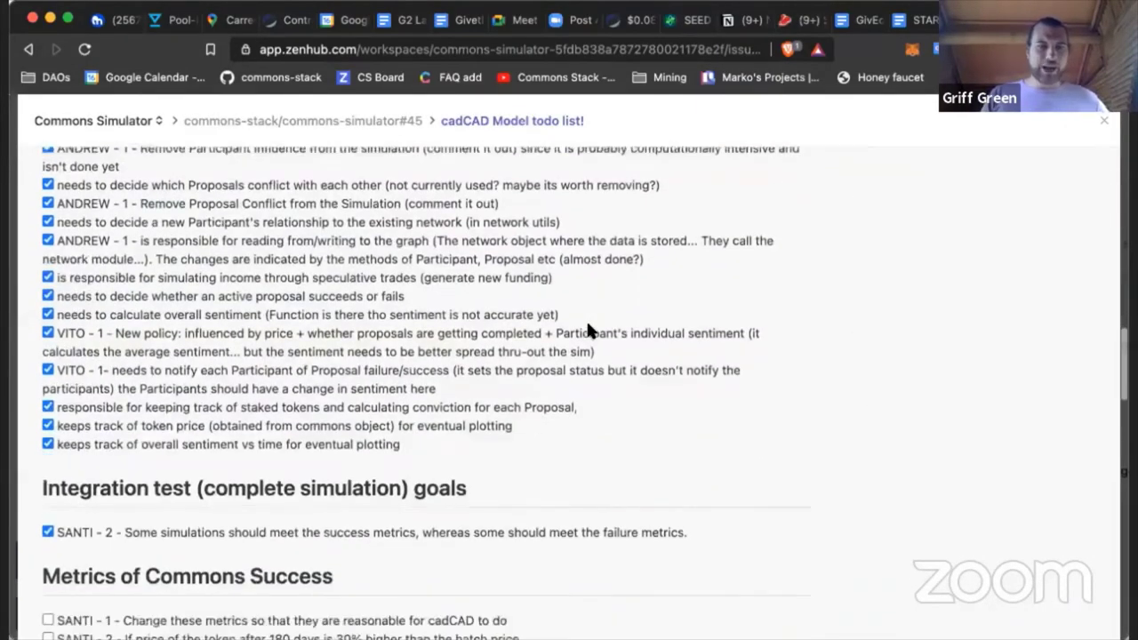
pyautogui.scroll(-5, 588, 330)
pyautogui.scroll(-7, 588, 327)
pyautogui.scroll(-7, 587, 326)
pyautogui.scroll(2, 587, 331)
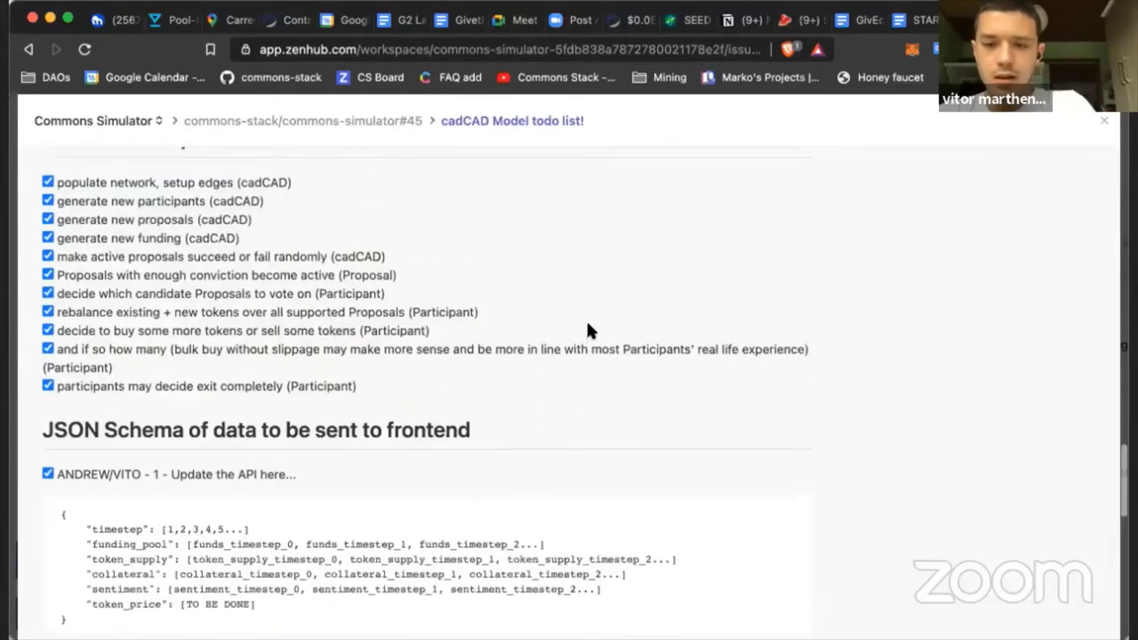
pyautogui.scroll(-8, 588, 331)
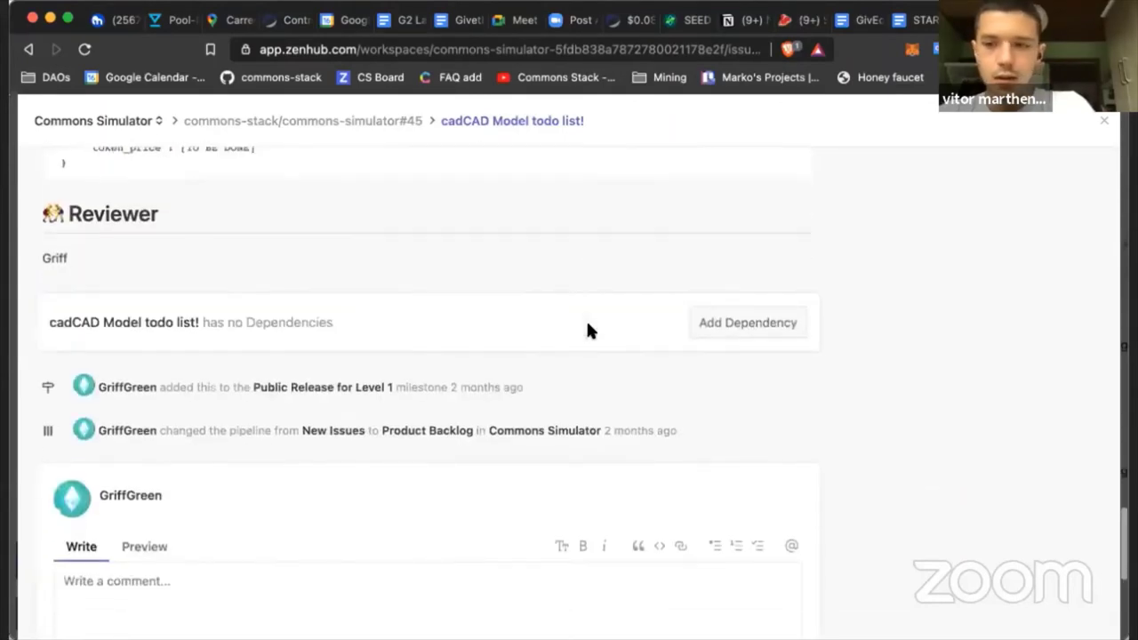
pyautogui.scroll(-8, 588, 331)
pyautogui.scroll(15, 587, 326)
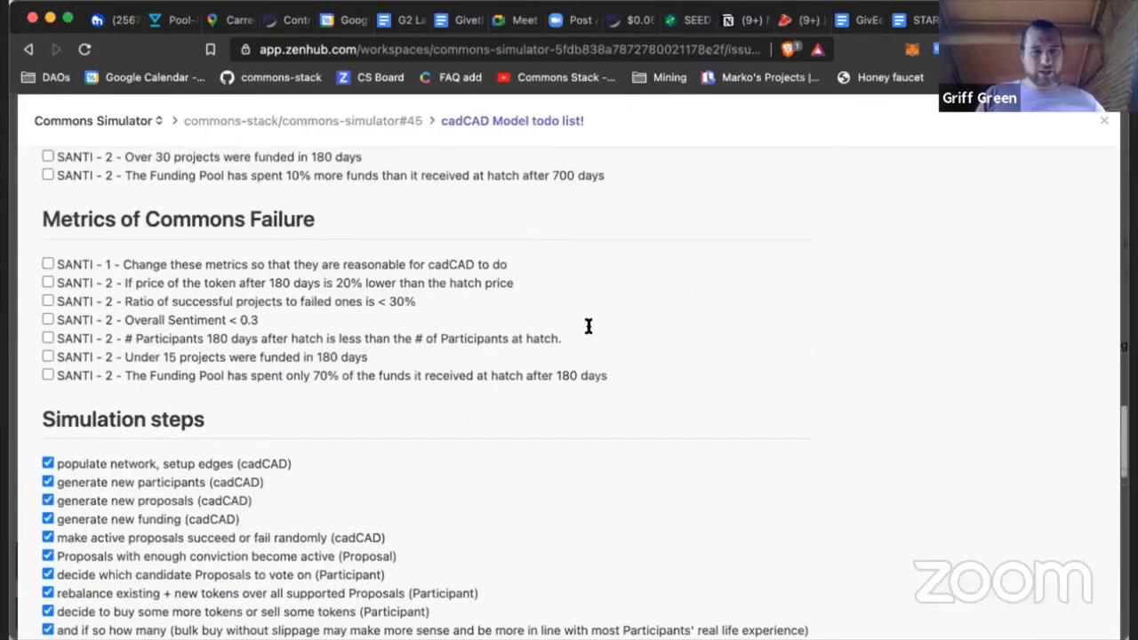
# Step: Close issue #45 "cadCAD Model todo list!" with the comment "Closing cause its outdated" and return to the board
pyautogui.scroll(20, 587, 326)
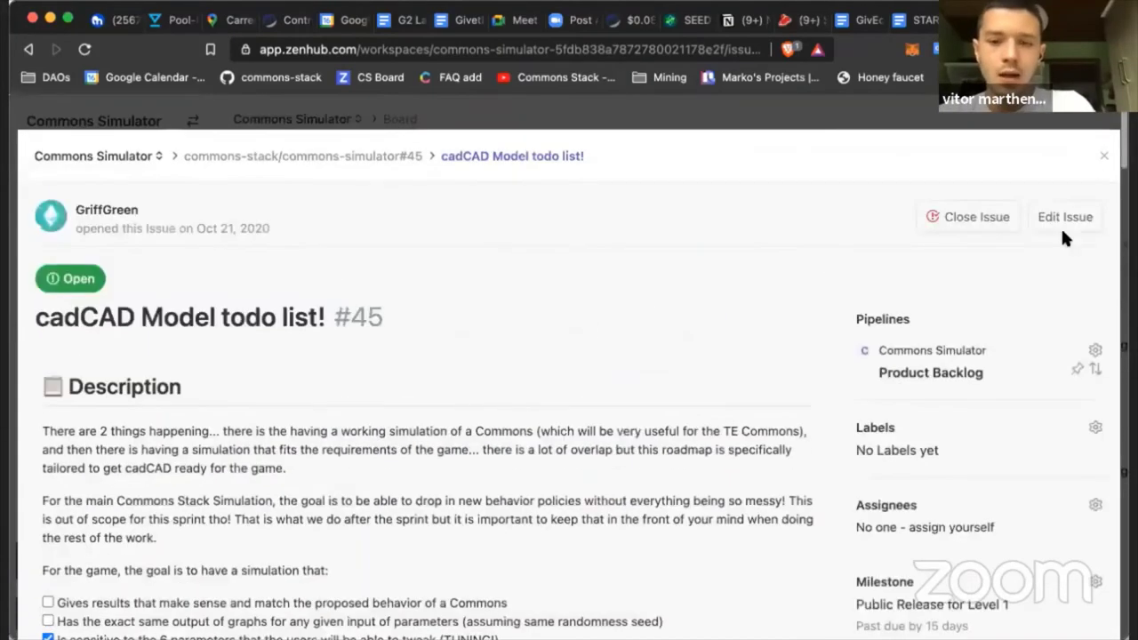
pyautogui.click(949, 216)
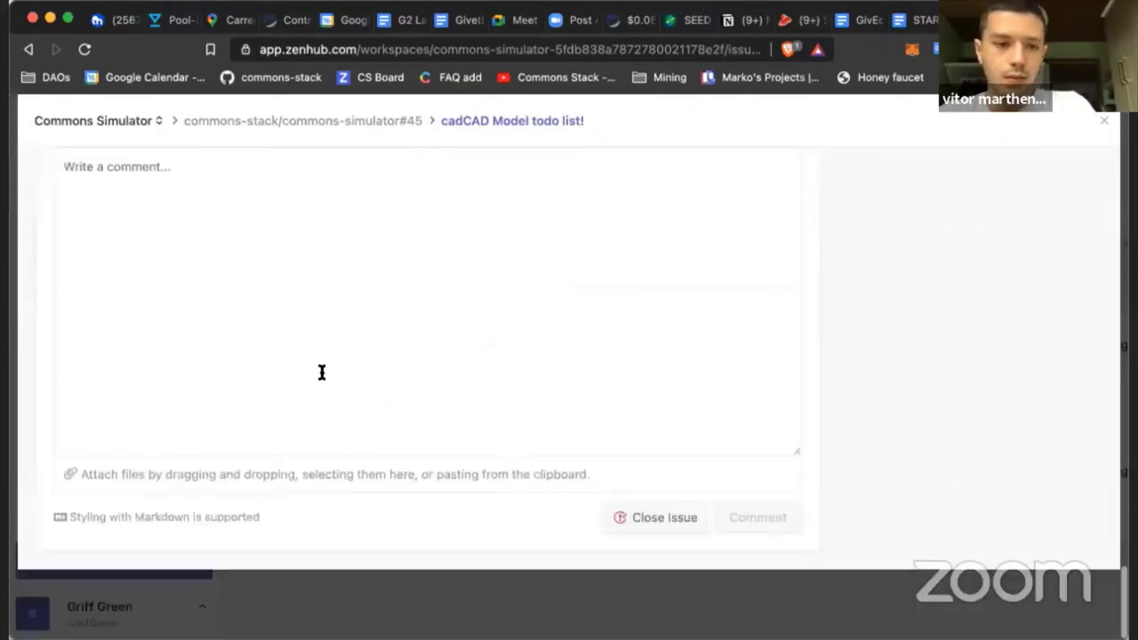
pyautogui.write('Closing cause its outdated')
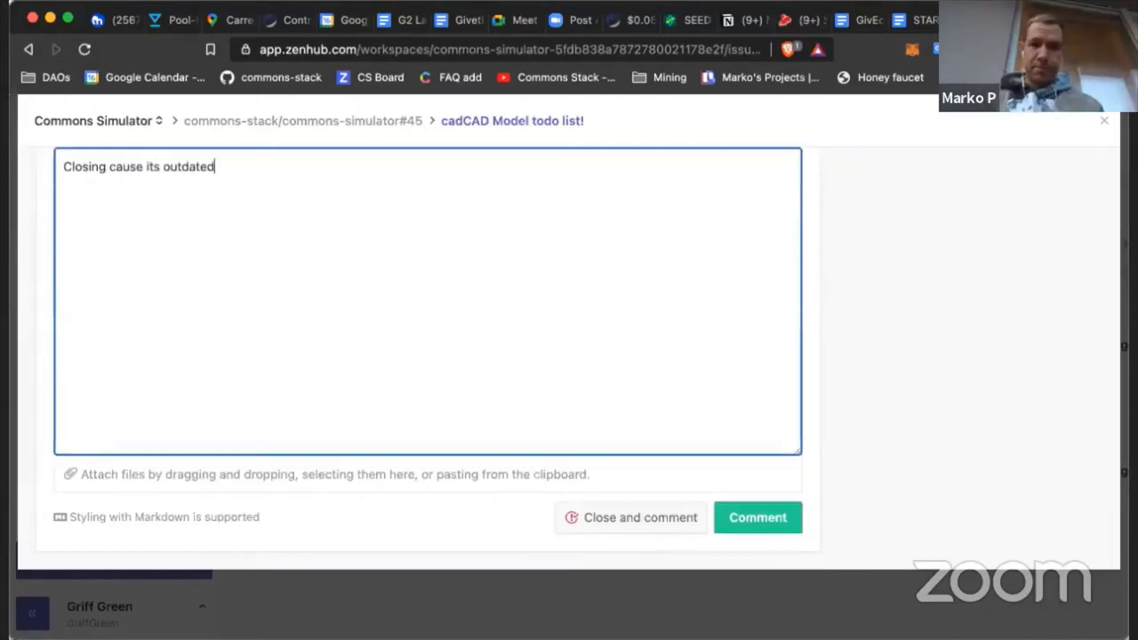
pyautogui.click(666, 516)
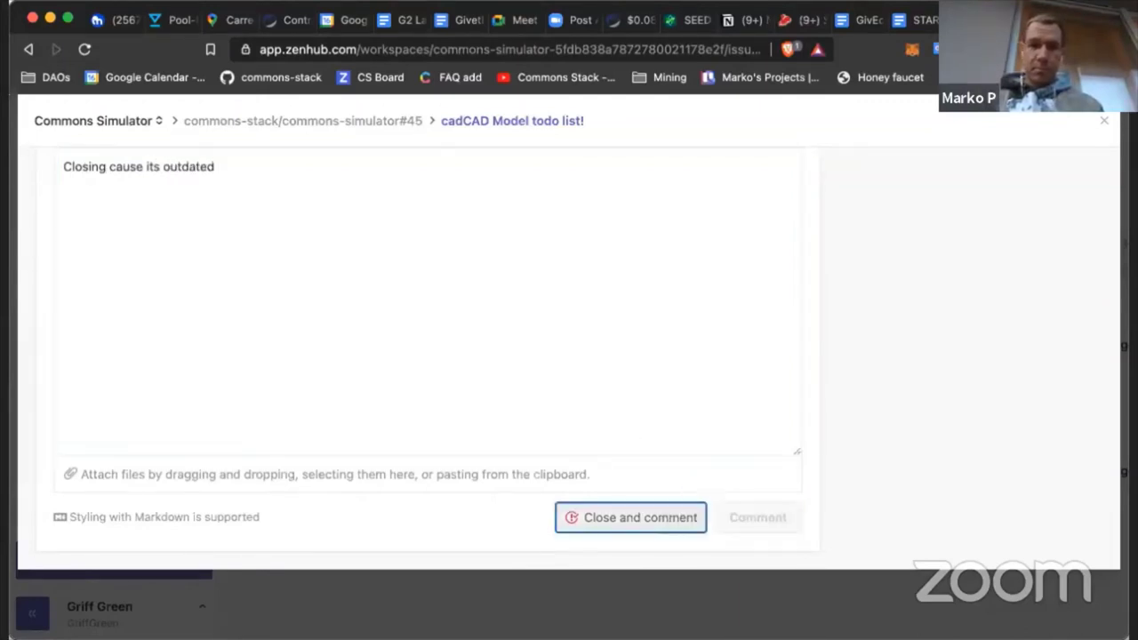
pyautogui.click(1105, 122)
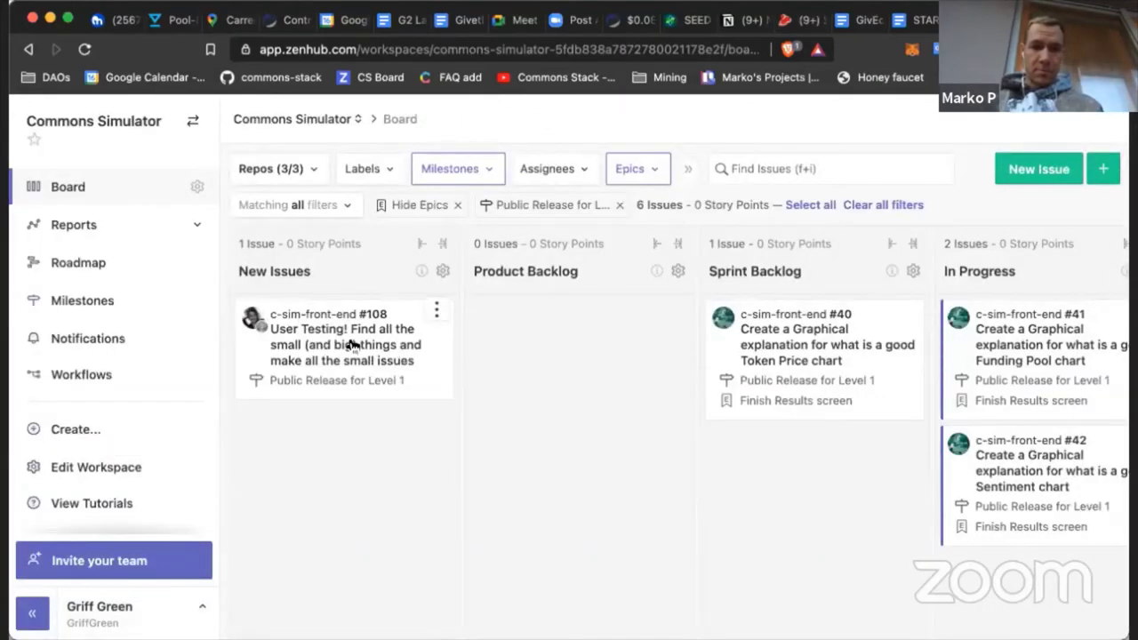
# Step: Check the "User Testing!" issue #108 and move it from New Issues to In Progress
pyautogui.moveTo(353, 345); pyautogui.dragTo(610, 378)
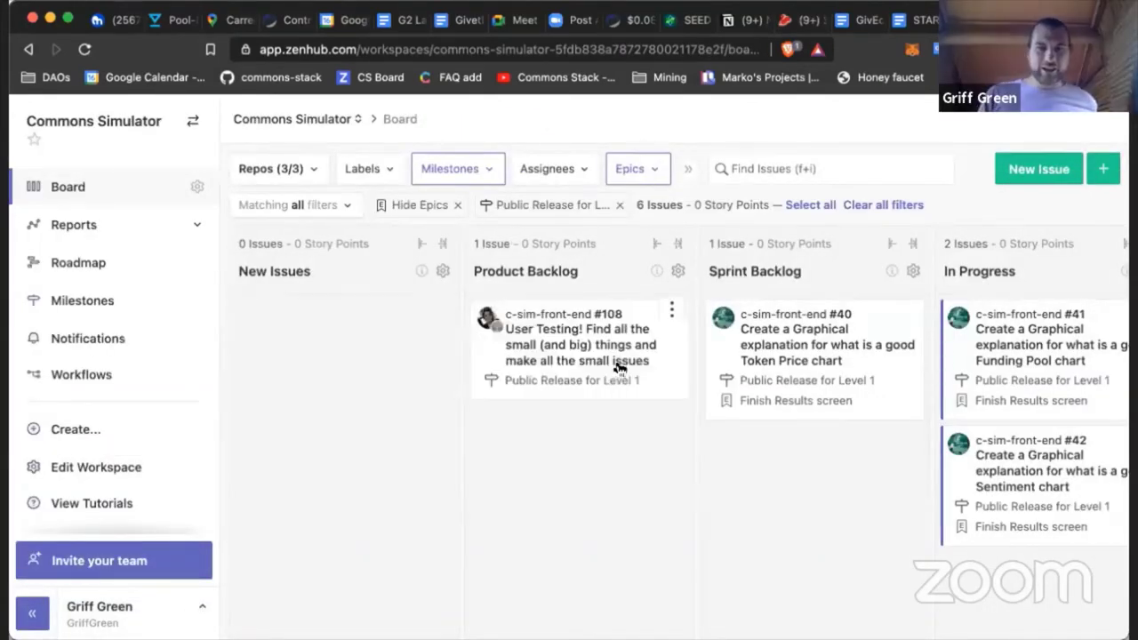
pyautogui.click(629, 352)
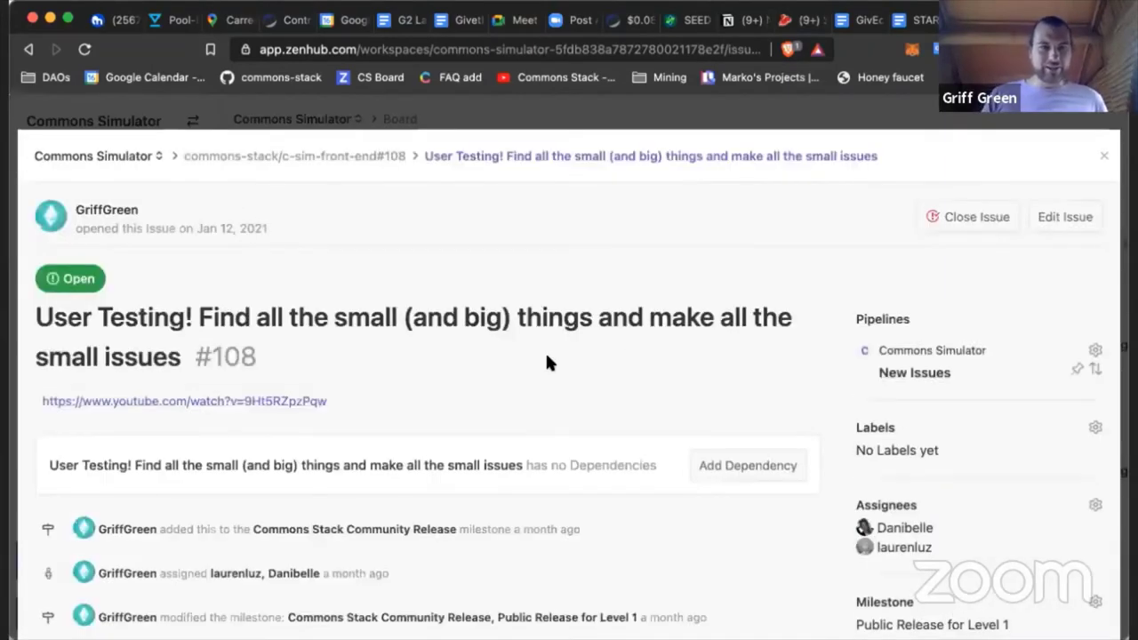
pyautogui.scroll(-10, 546, 362)
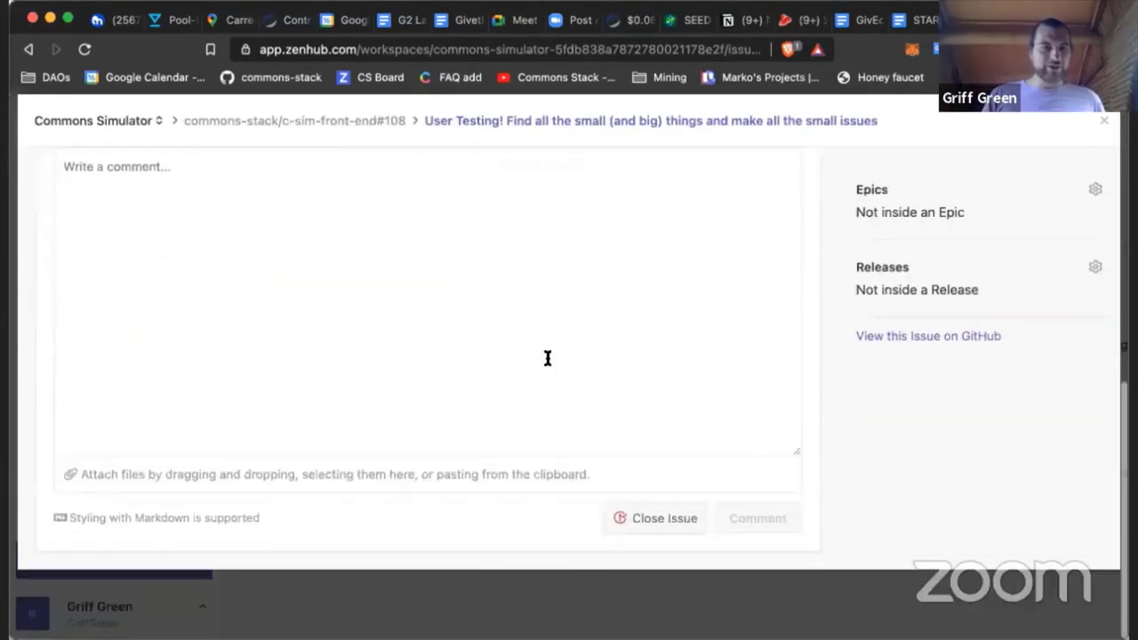
pyautogui.scroll(10, 548, 358)
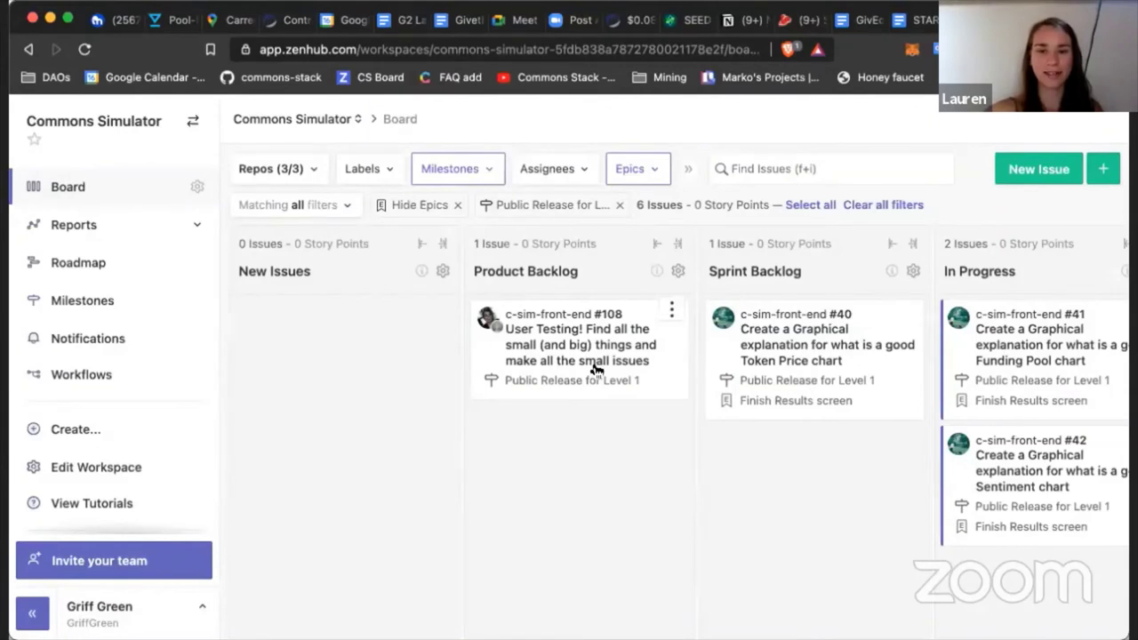
pyautogui.moveTo(596, 369); pyautogui.dragTo(790, 528)
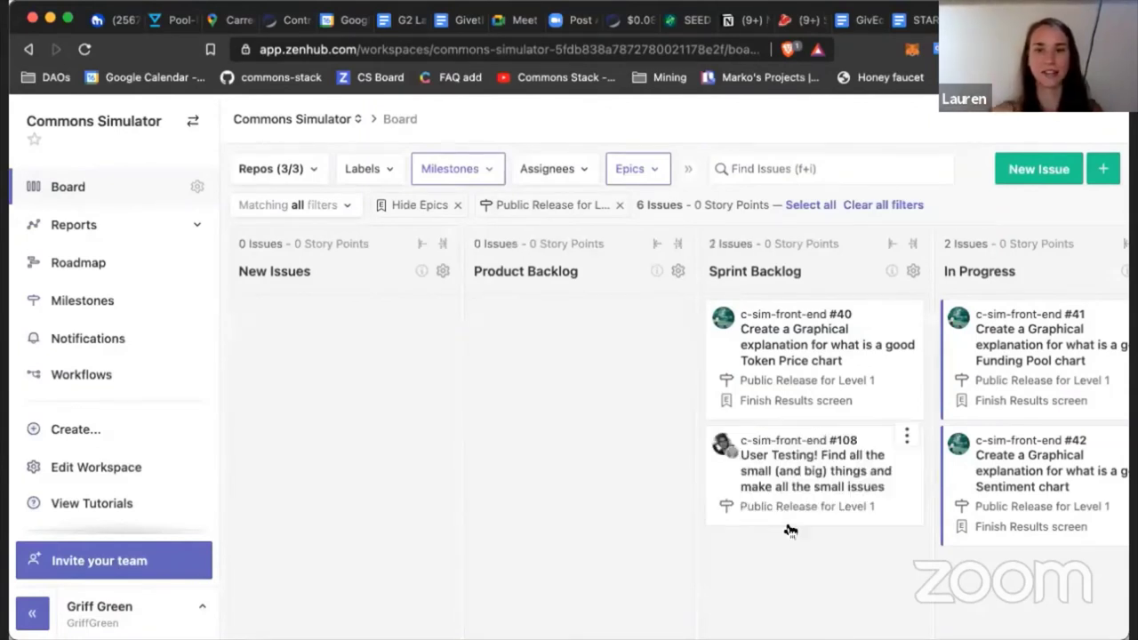
pyautogui.click(907, 437)
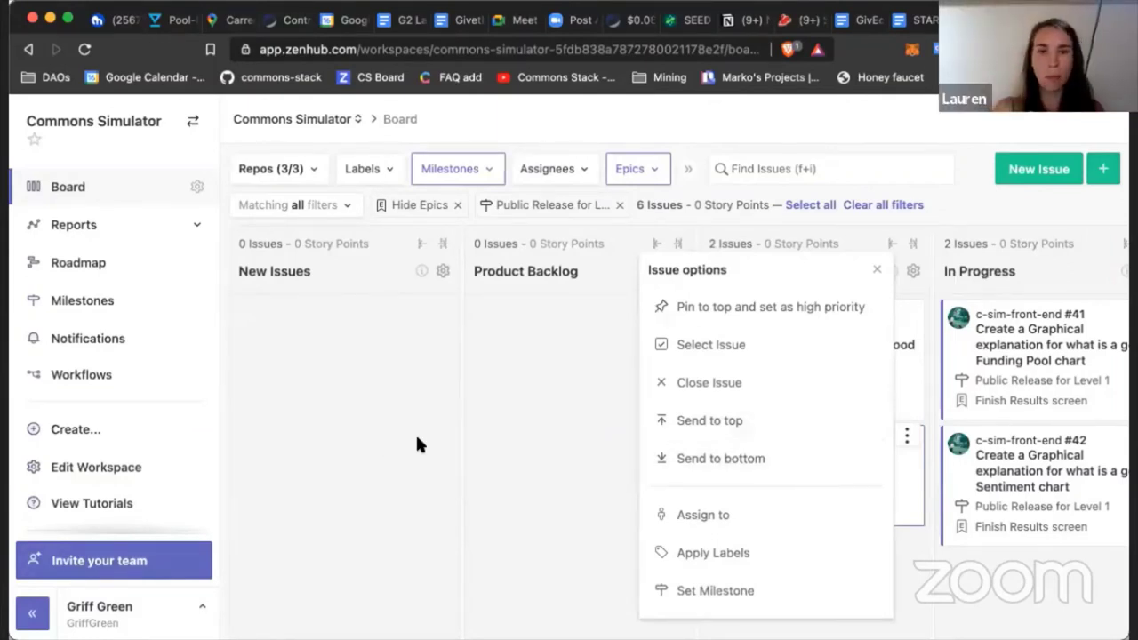
pyautogui.click(477, 425)
pyautogui.moveTo(856, 457); pyautogui.dragTo(968, 552)
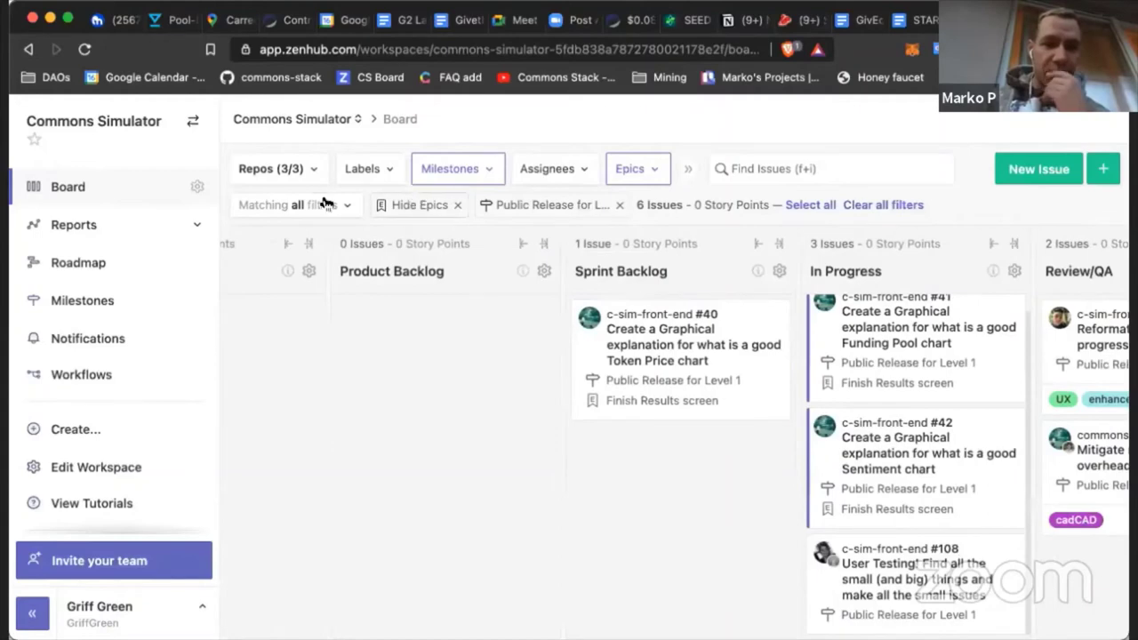
# Step: Remove the milestone filter and assign Product Backlog issue #144 "Remove all external links from Tooltips" to the "Public Release for Level 1" milestone
pyautogui.click(619, 207)
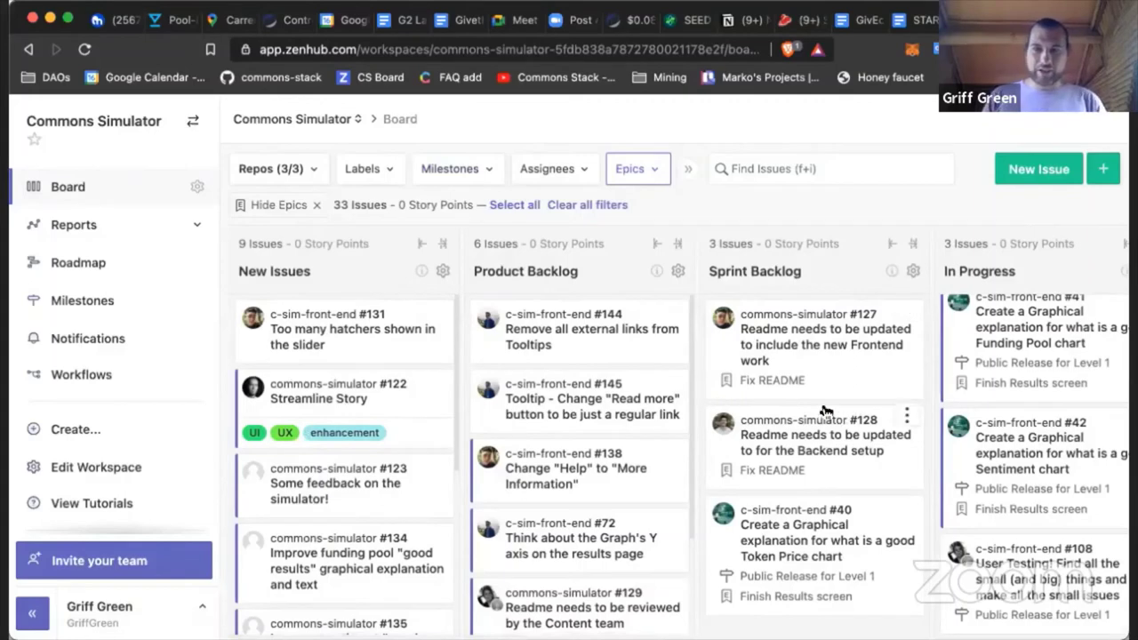
pyautogui.click(605, 353)
pyautogui.scroll(-3, 906, 526)
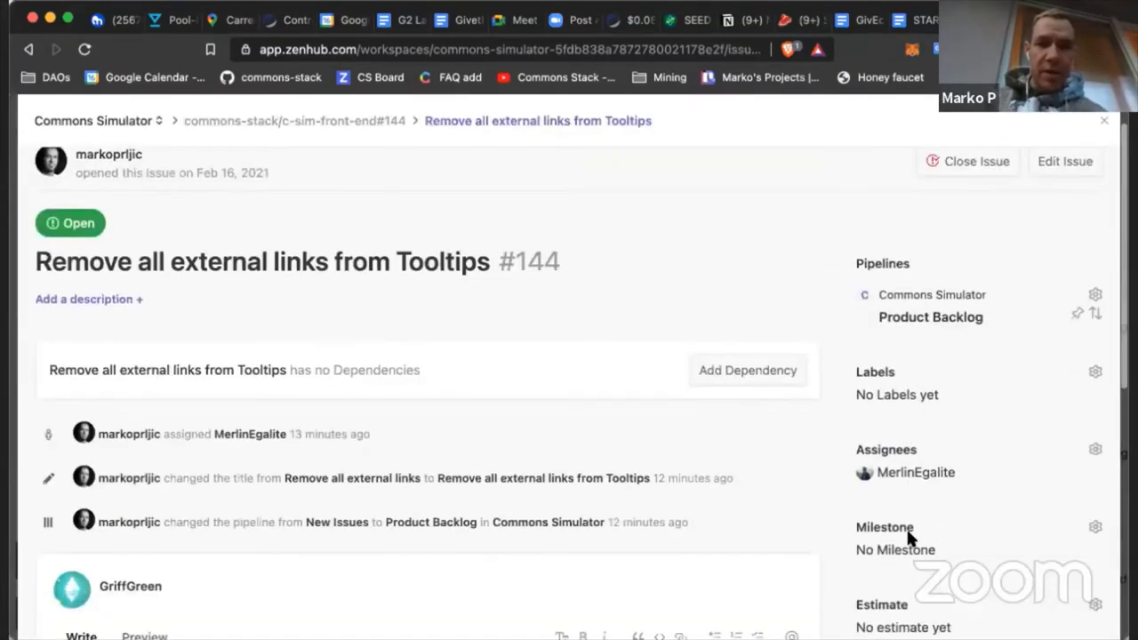
pyautogui.scroll(-2, 894, 399)
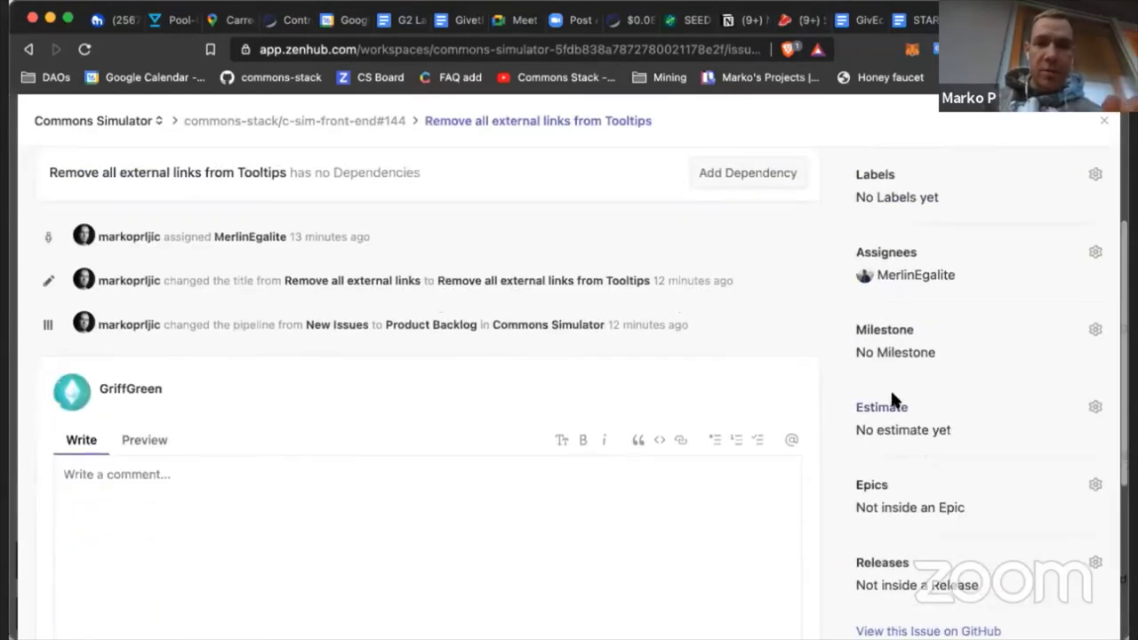
pyautogui.scroll(-1, 889, 474)
pyautogui.scroll(2, 888, 464)
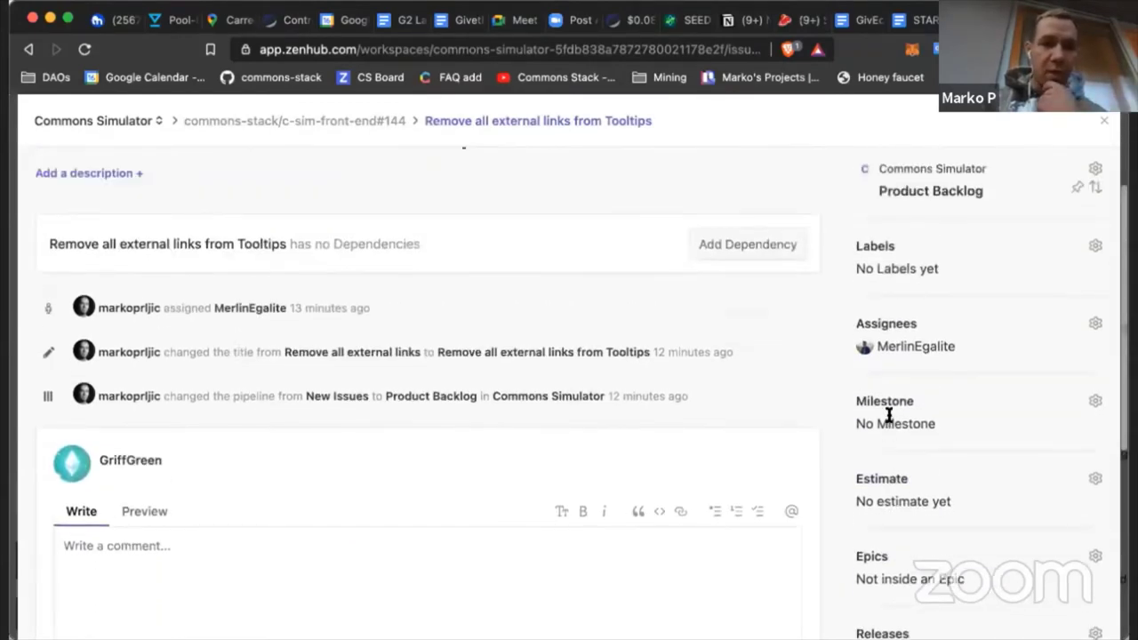
pyautogui.click(887, 399)
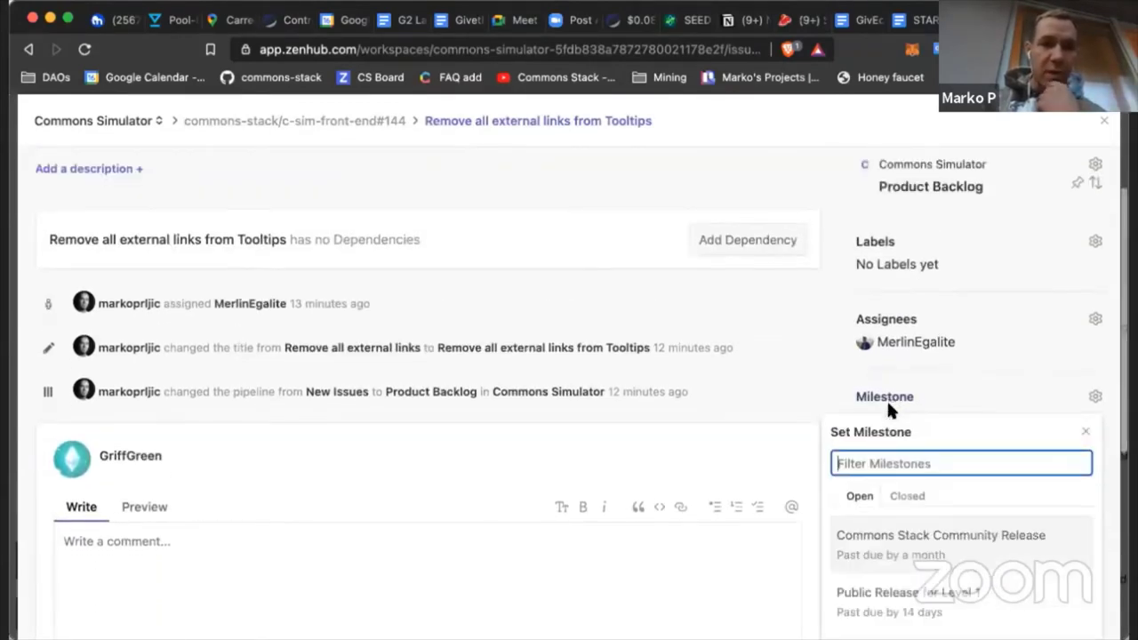
pyautogui.click(934, 594)
pyautogui.scroll(3, 788, 333)
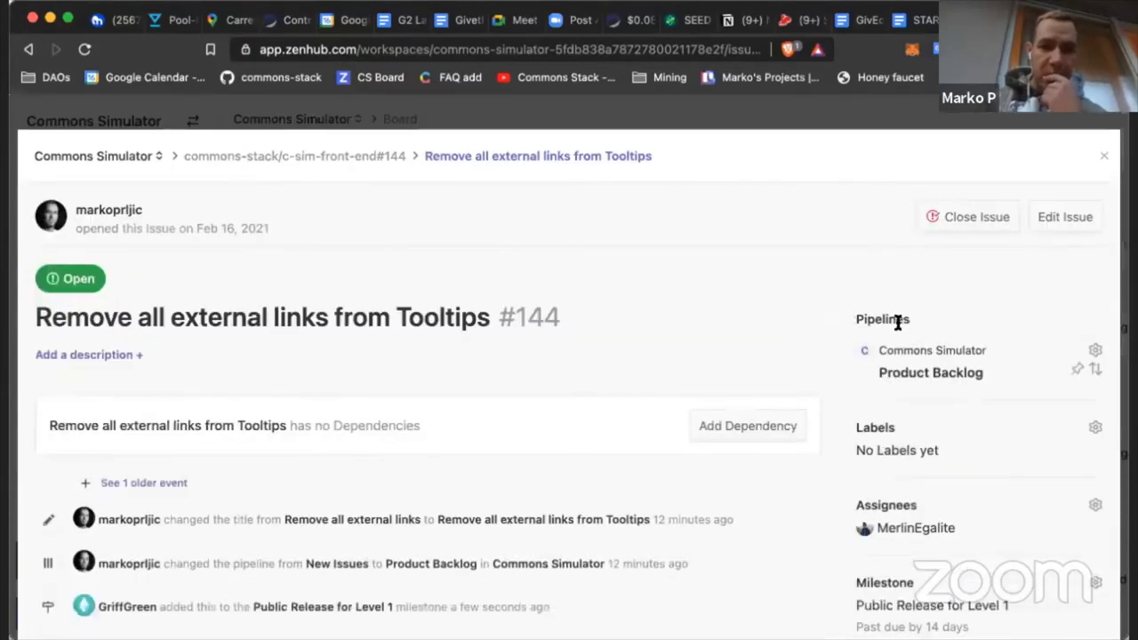
# Step: Change the pipeline of issue #144 to Sprint Backlog and return to the board
pyautogui.click(935, 362)
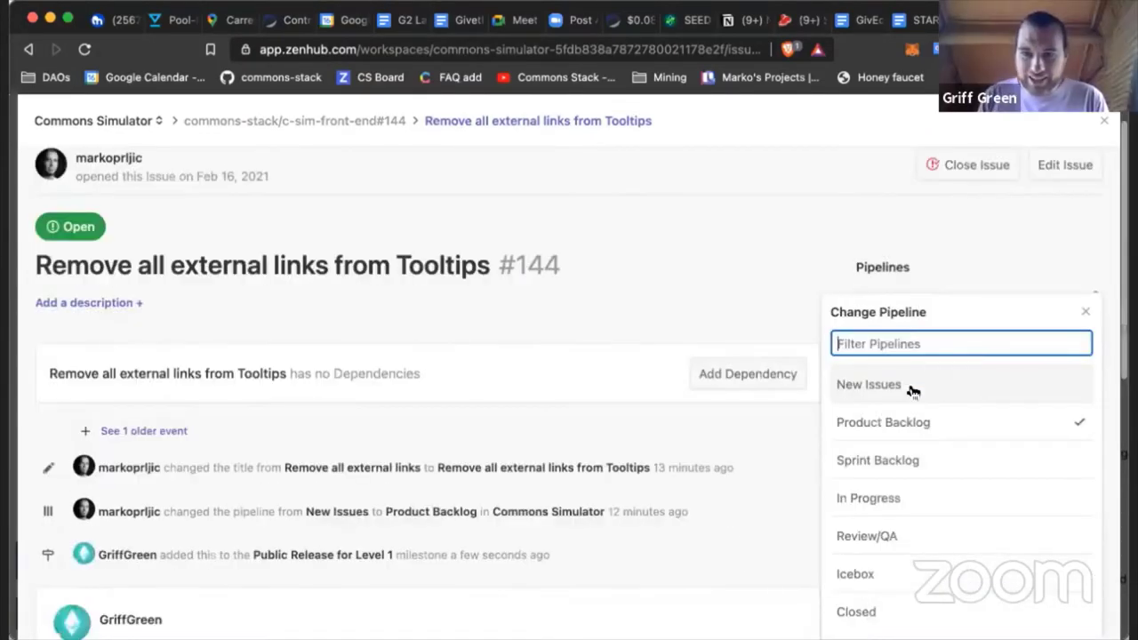
pyautogui.click(896, 462)
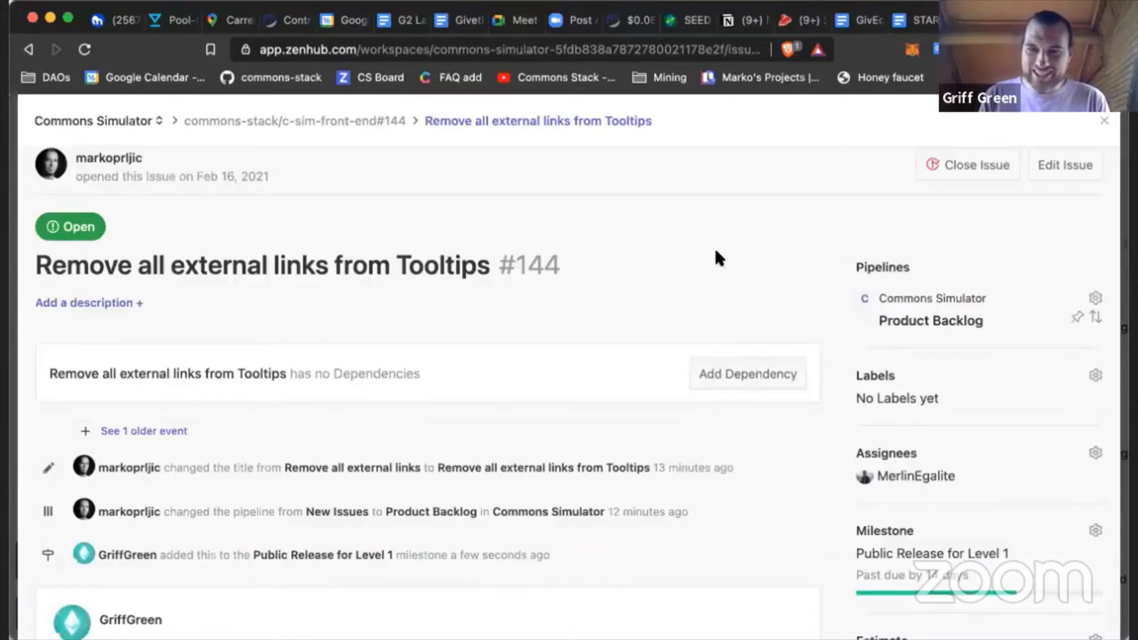
pyautogui.click(1103, 120)
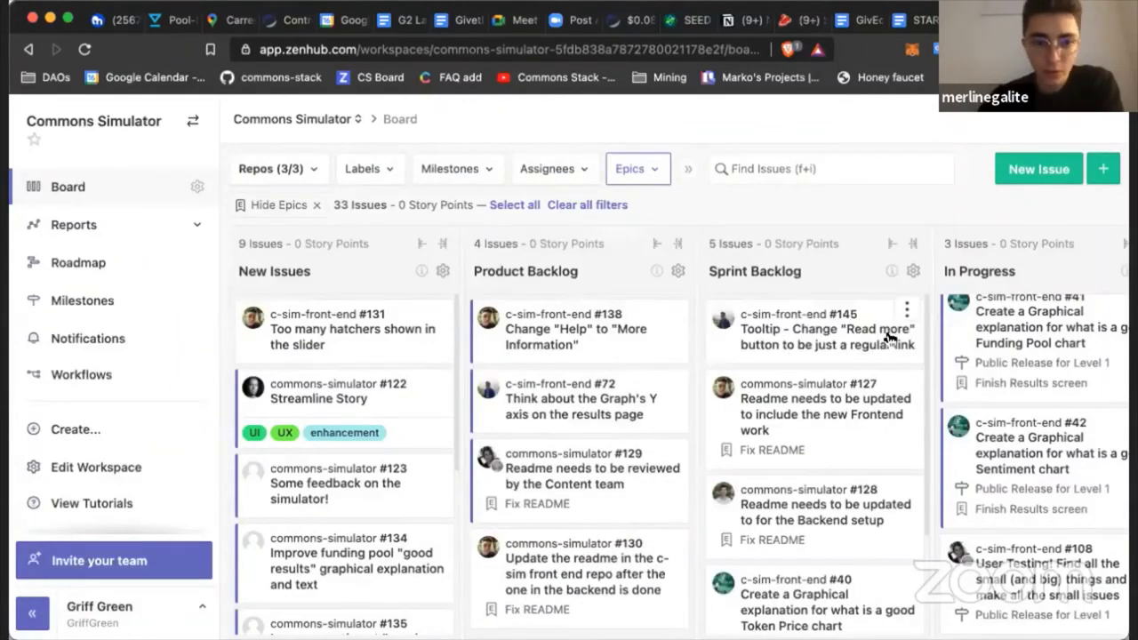
# Step: Apply the "Public Release for Level 1" milestone to the tooltip "Read more" issue #145 in Sprint Backlog
pyautogui.click(907, 310)
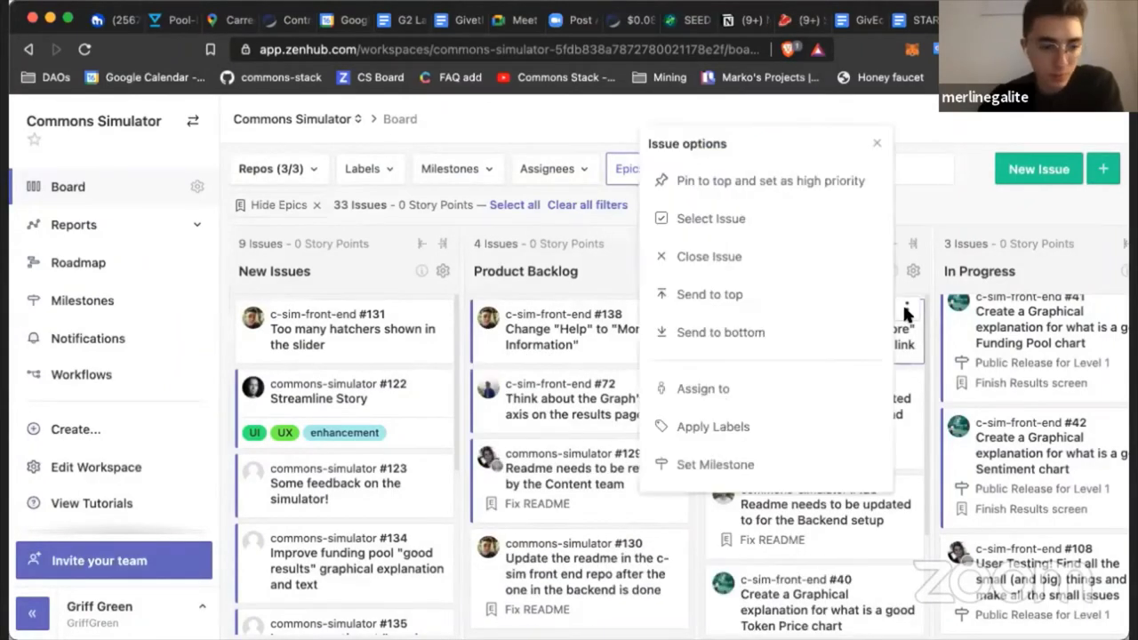
pyautogui.click(716, 463)
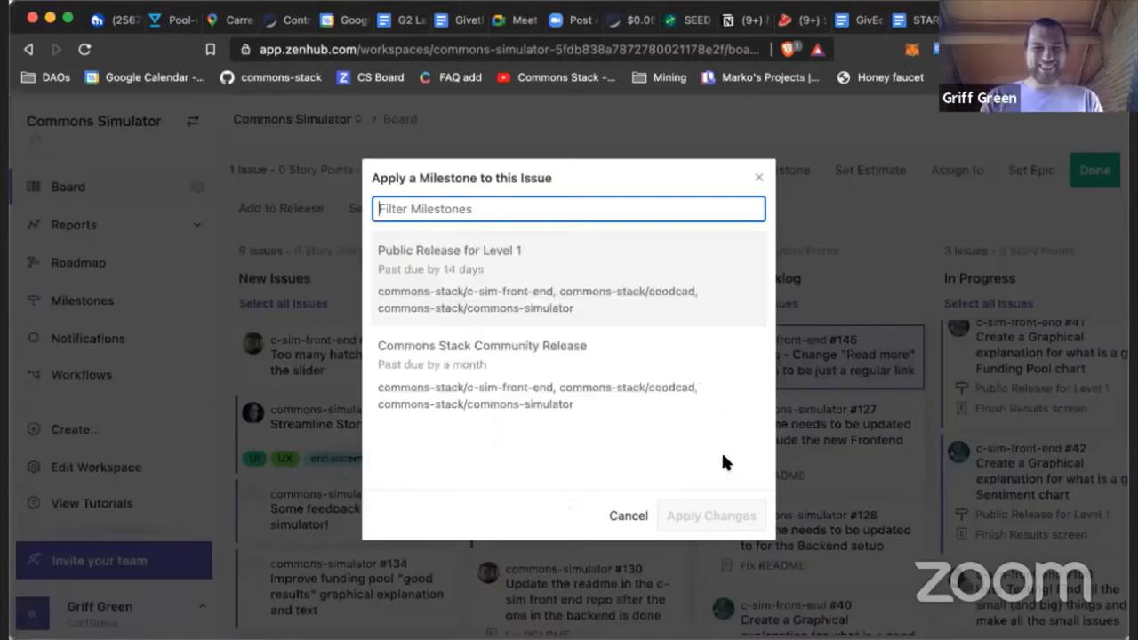
pyautogui.click(638, 265)
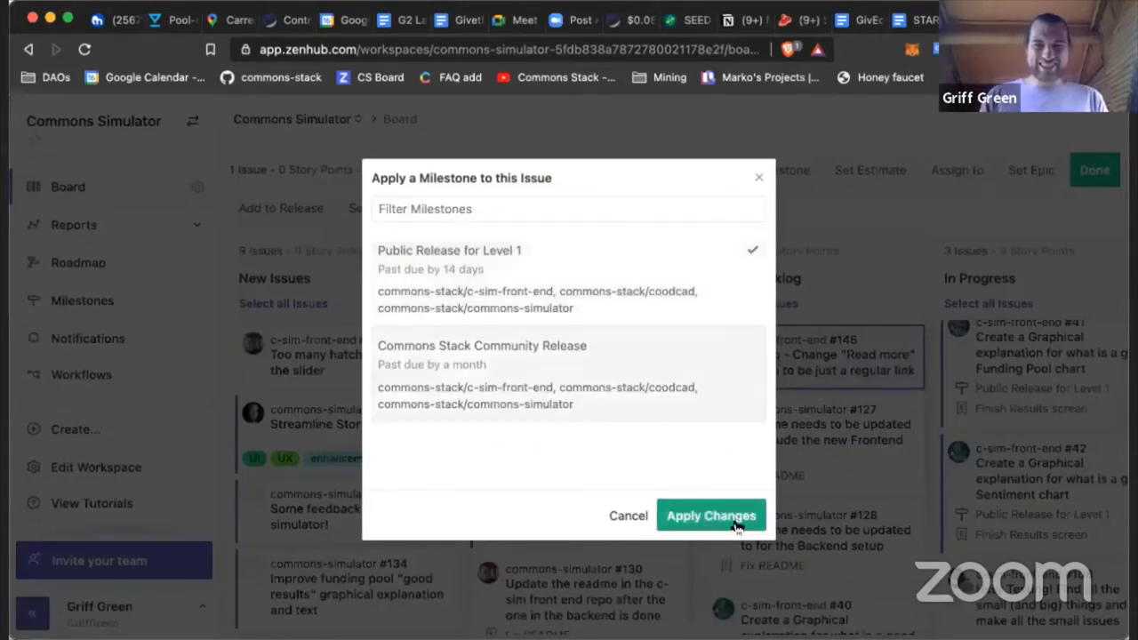
pyautogui.click(738, 525)
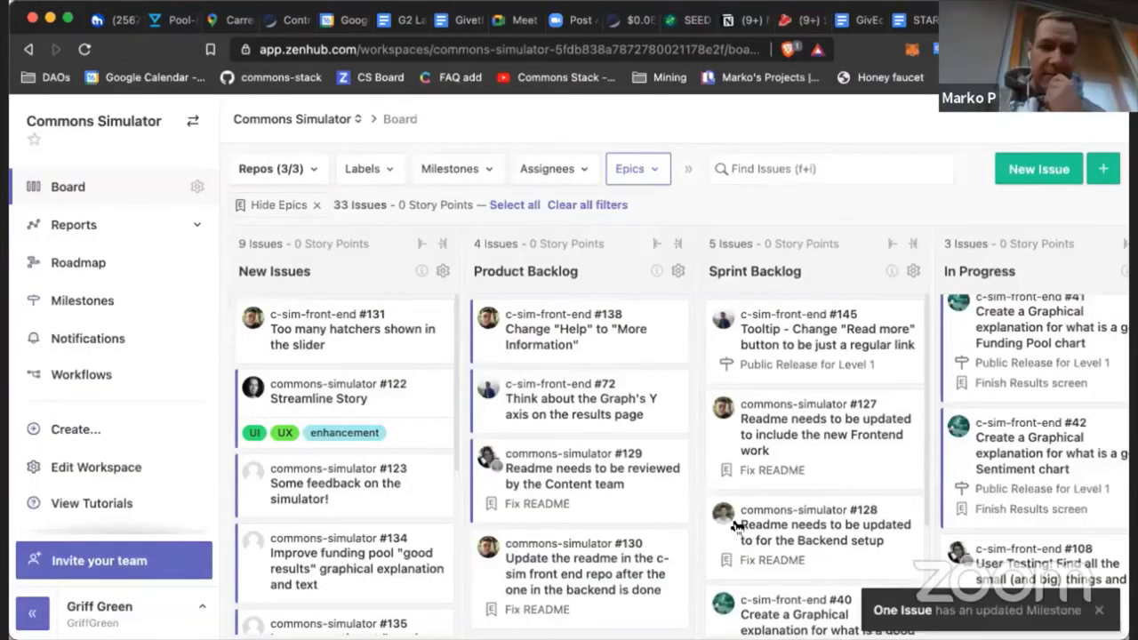
# Step: Open issue #138 "Change "Help" to "More Information"" in Product Backlog and read its description, preview image, comments and history
pyautogui.click(599, 344)
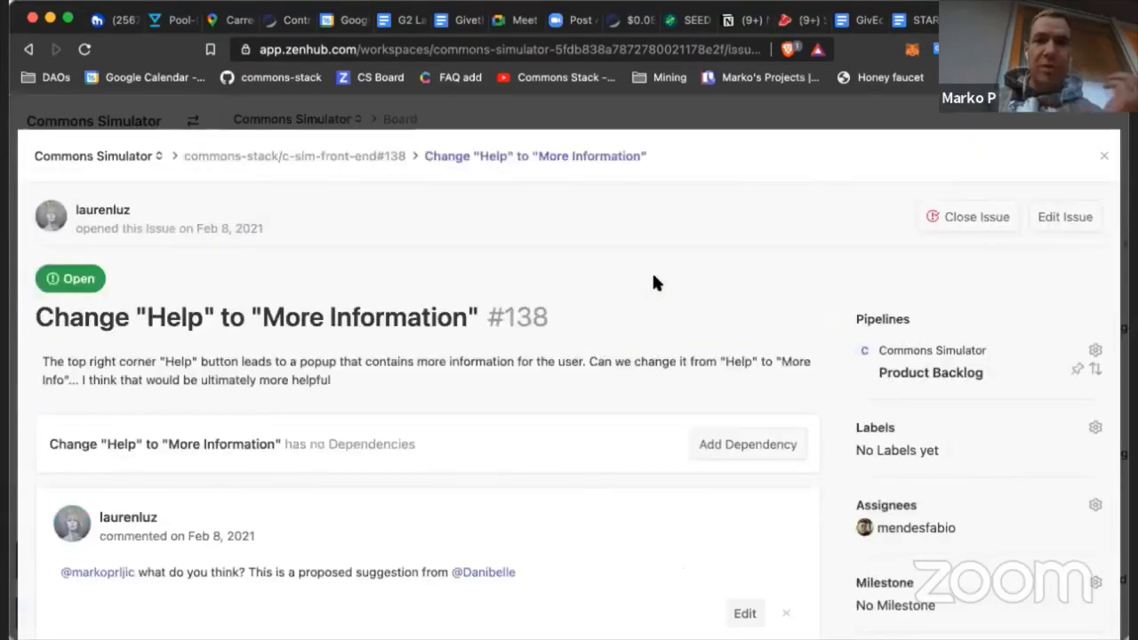
pyautogui.scroll(-6, 653, 283)
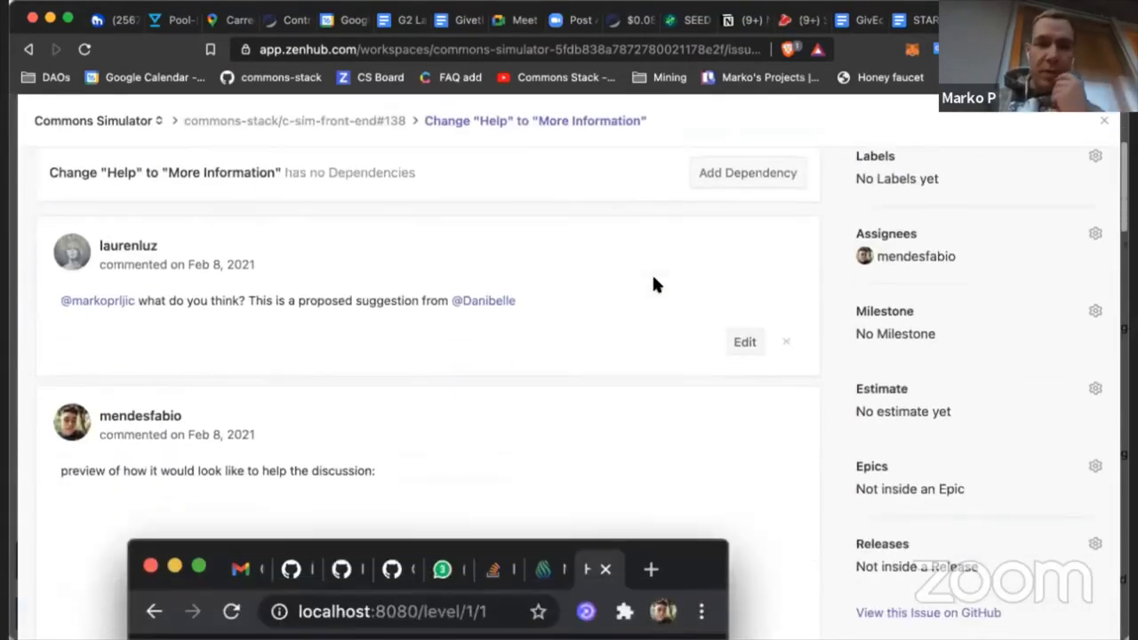
pyautogui.scroll(-10, 654, 285)
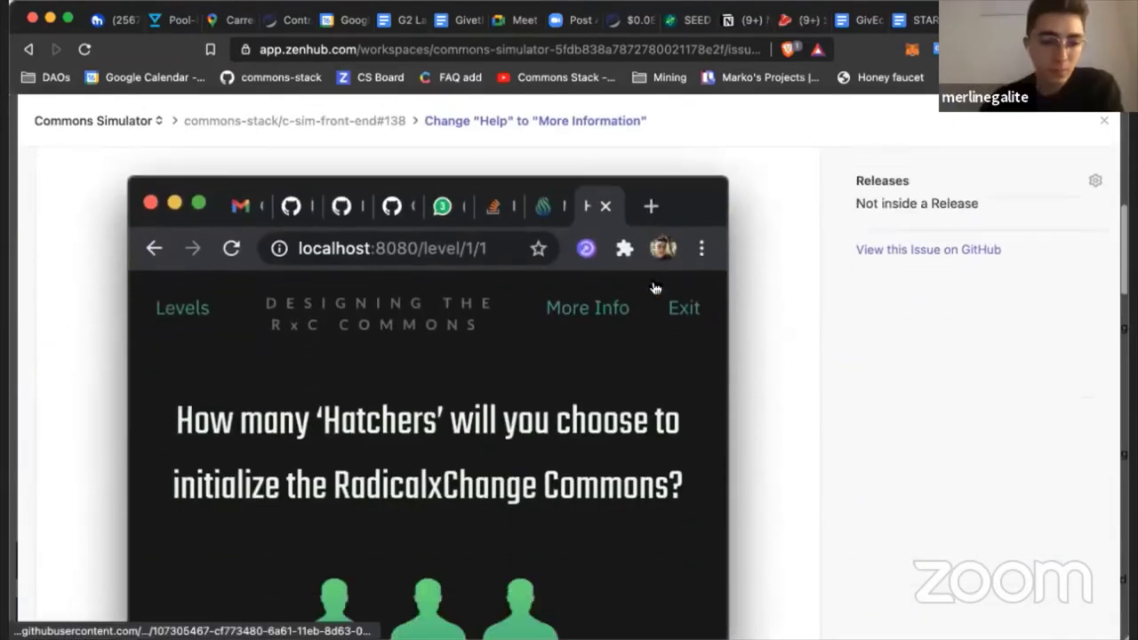
pyautogui.scroll(-15, 654, 286)
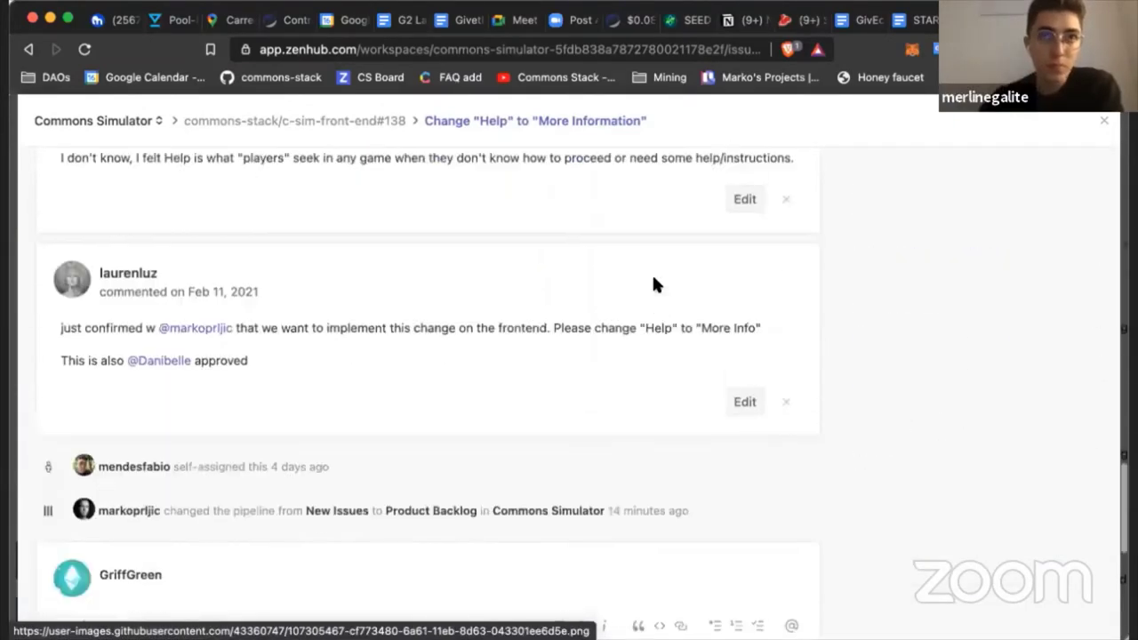
pyautogui.scroll(-1, 653, 285)
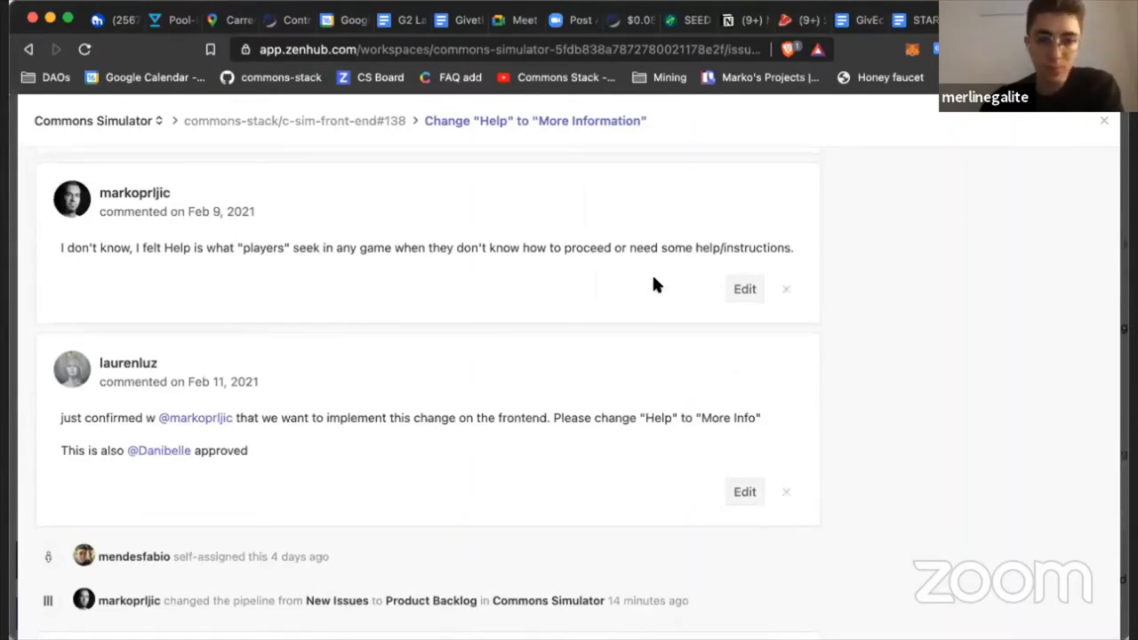
pyautogui.scroll(-1, 653, 285)
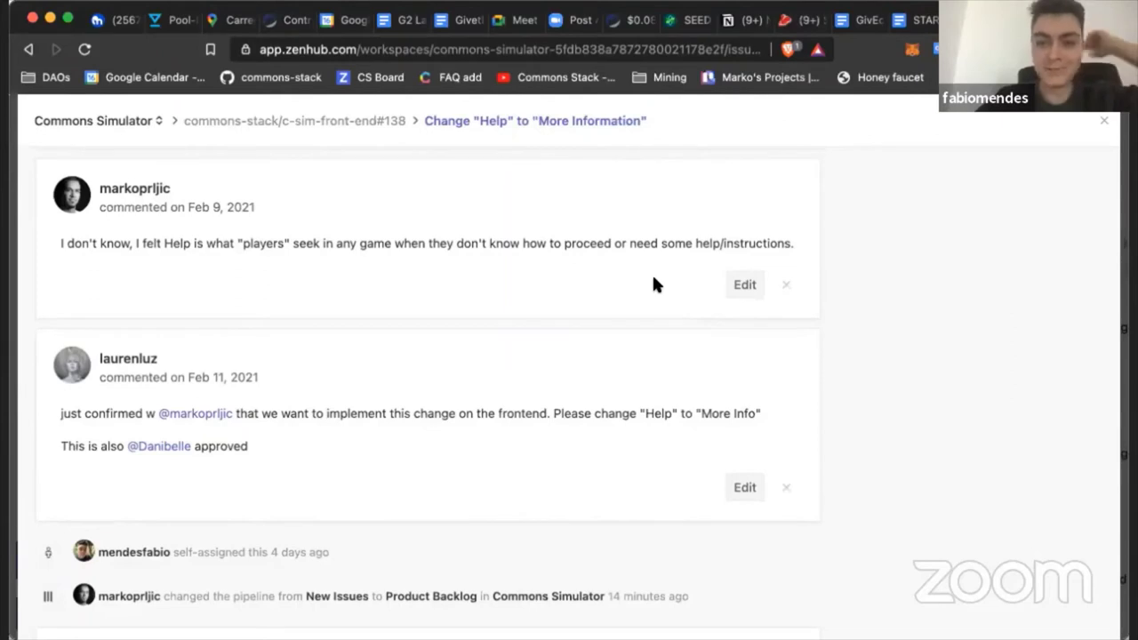
pyautogui.scroll(-1, 654, 283)
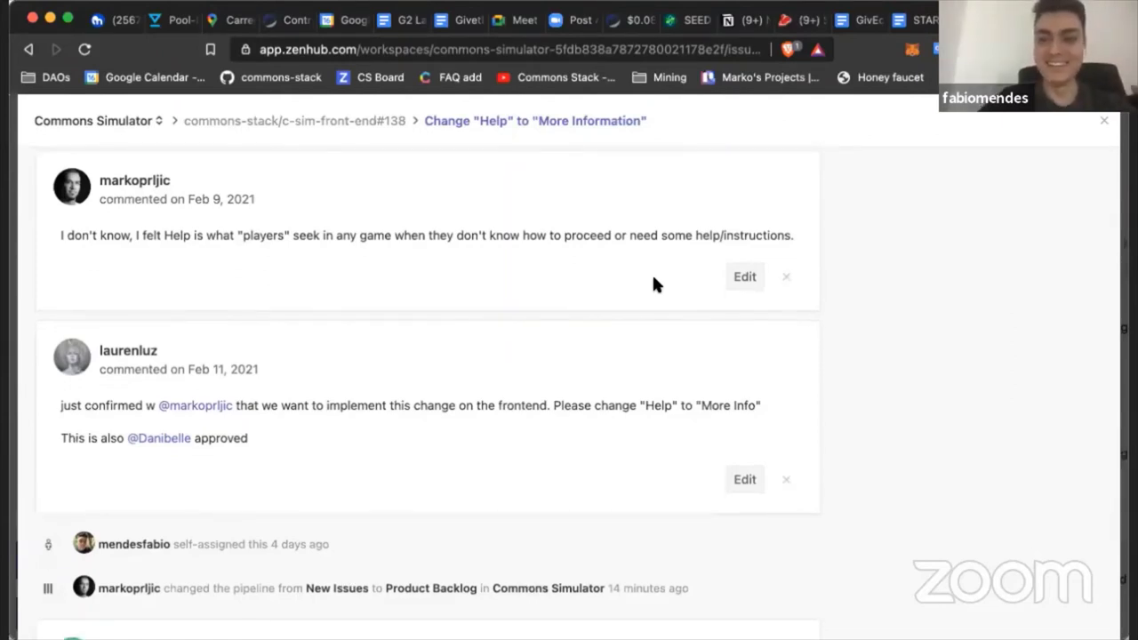
pyautogui.scroll(-1, 653, 283)
pyautogui.scroll(-4, 653, 284)
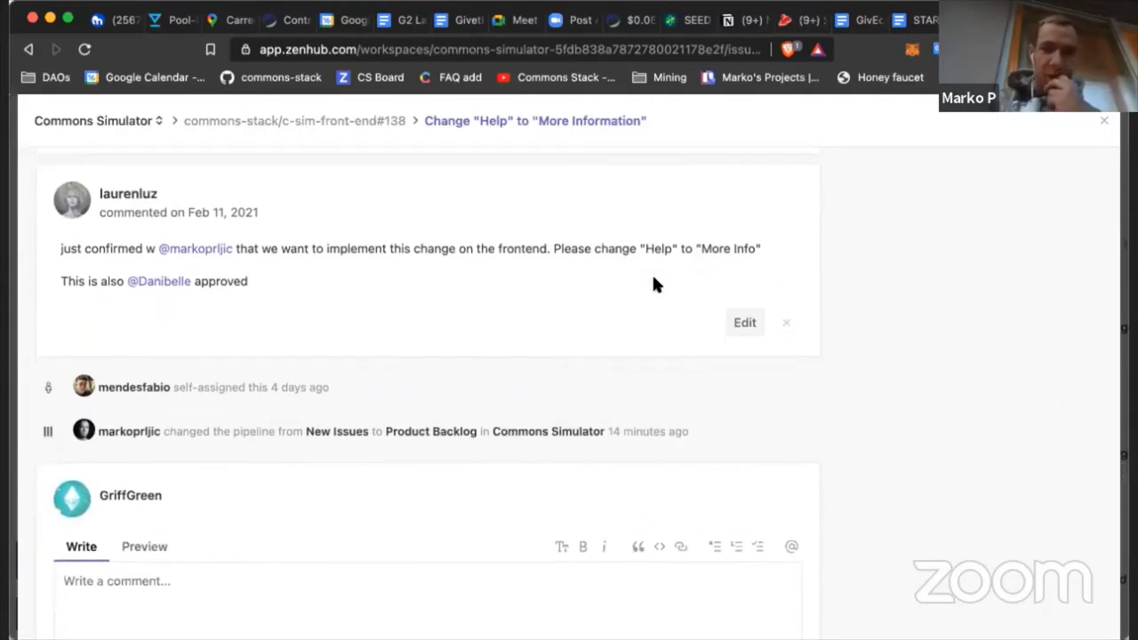
pyautogui.scroll(5, 652, 283)
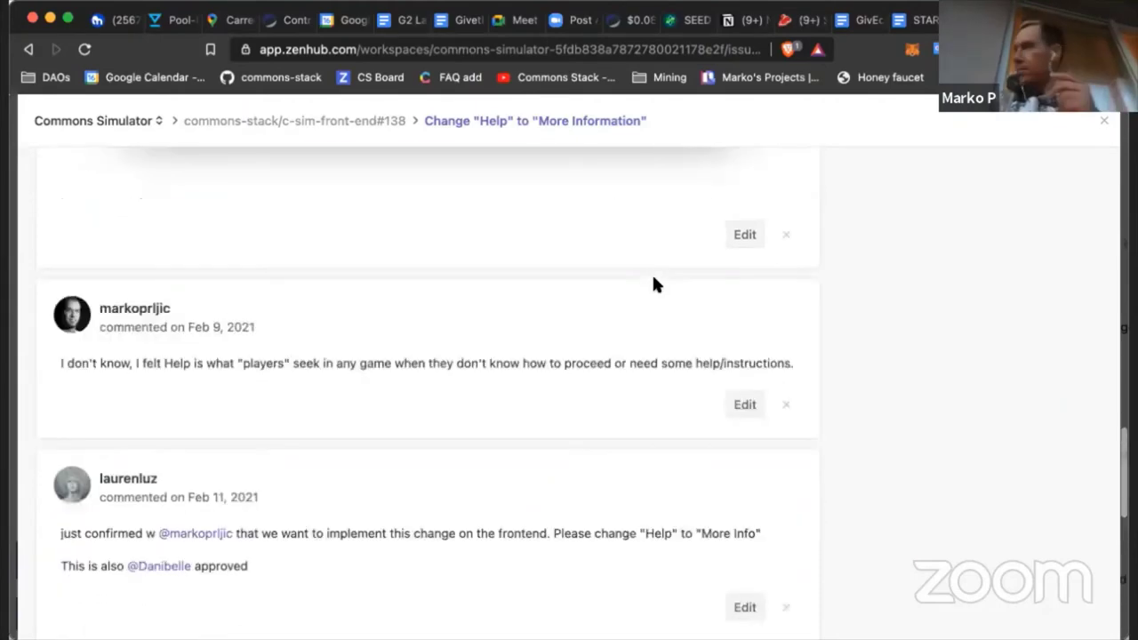
pyautogui.scroll(10, 1017, 237)
pyautogui.scroll(5, 1016, 236)
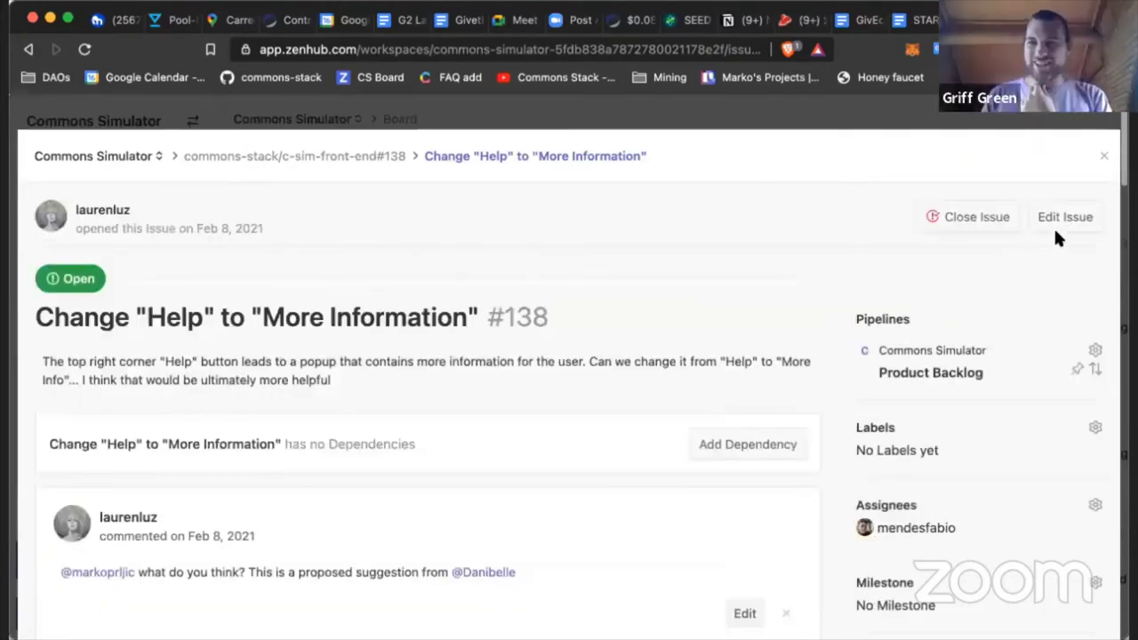
# Step: Close issue #138 "Change "Help" to "More Information"" and return to the board to check the remaining backlog cards
pyautogui.click(953, 212)
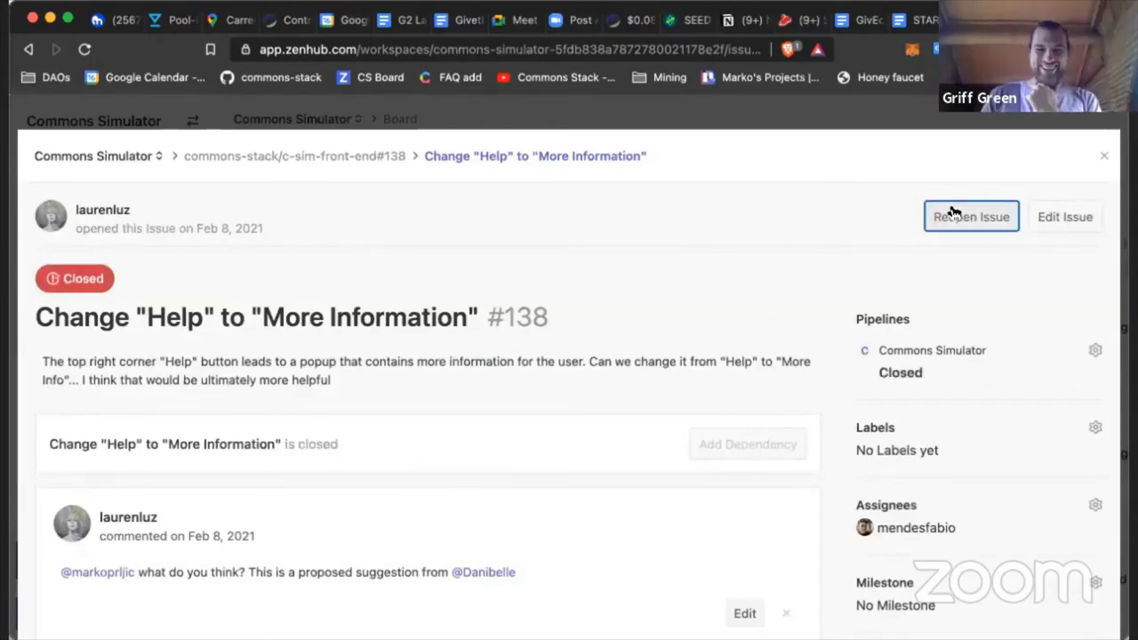
pyautogui.click(1113, 152)
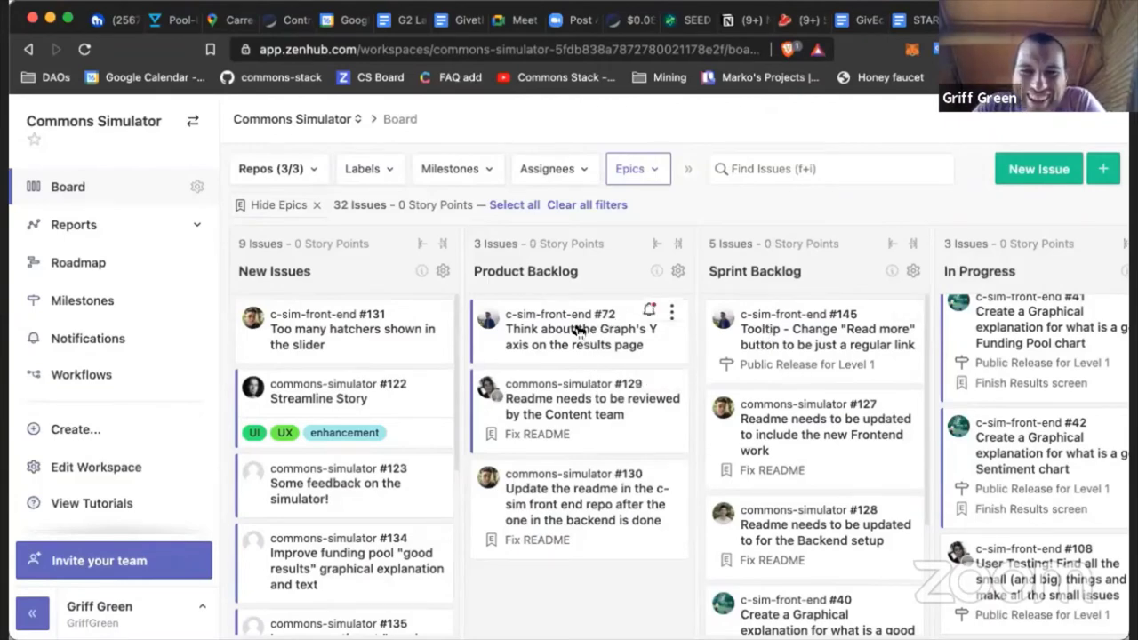
pyautogui.scroll(-3, 805, 395)
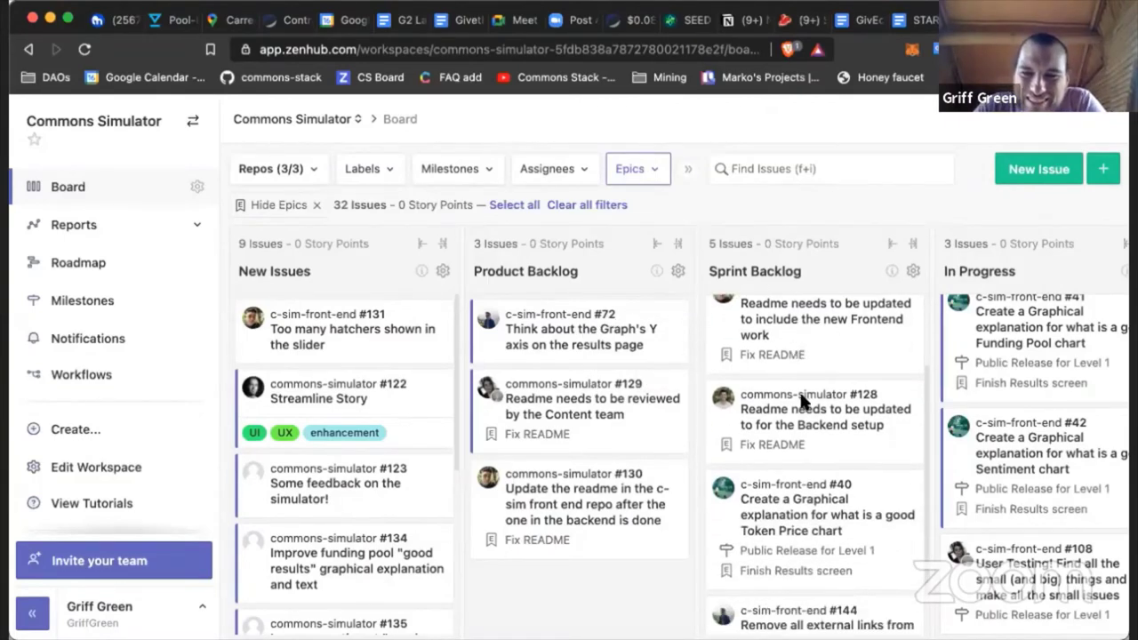
# Step: Open Product Backlog issue #72 "Think about the Graph's Y axis on the results page" and read its description, history and comment
pyautogui.click(578, 339)
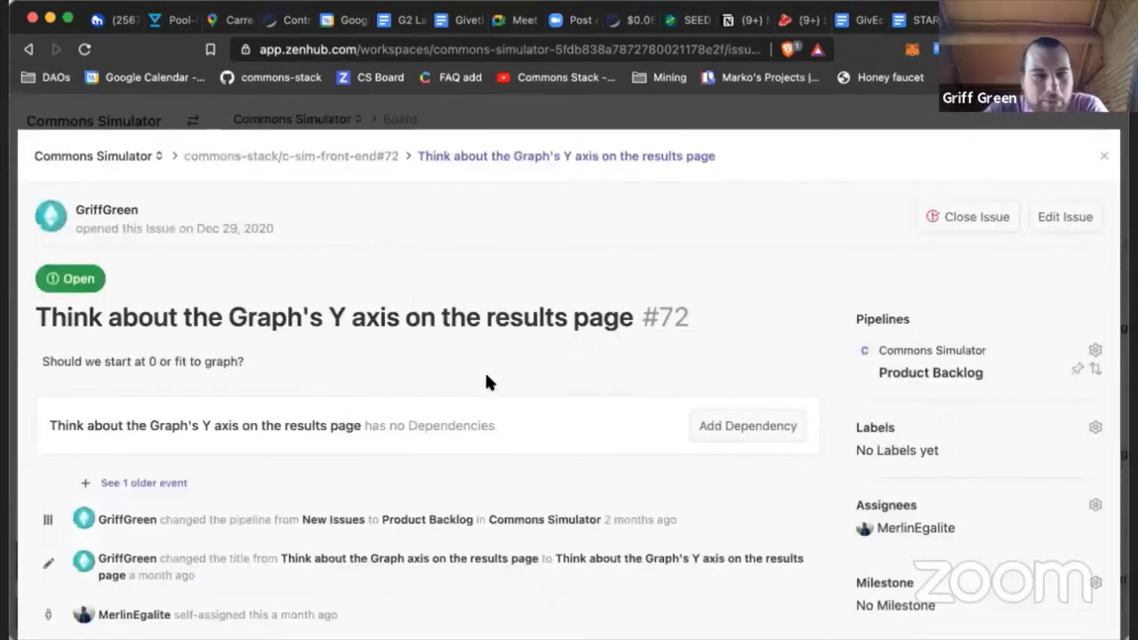
pyautogui.scroll(-10, 486, 383)
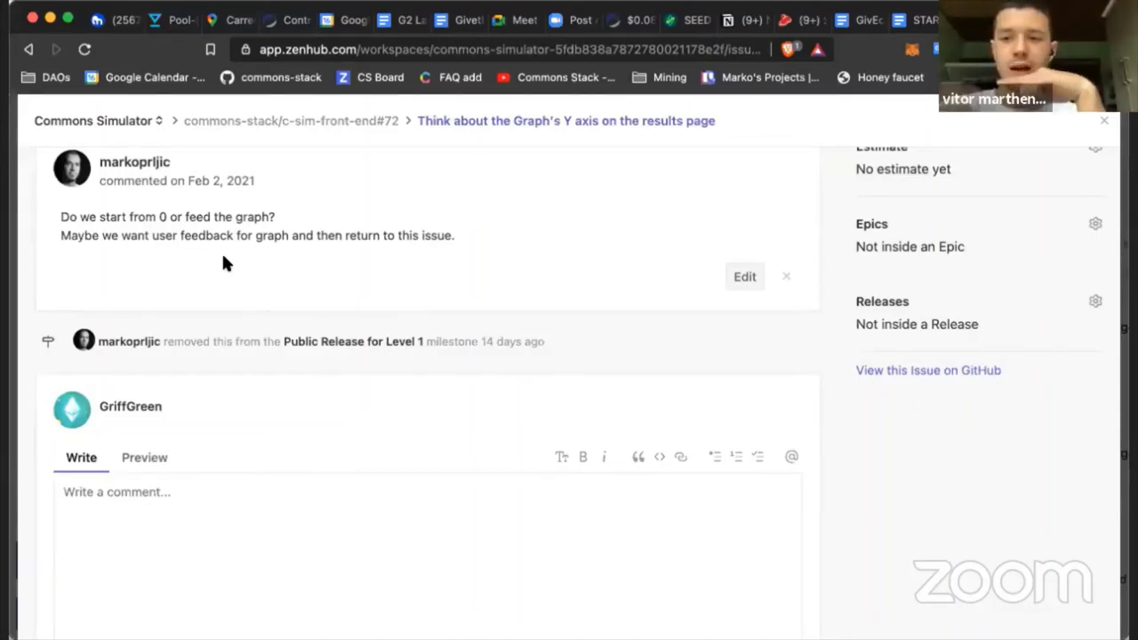
pyautogui.scroll(5, 223, 263)
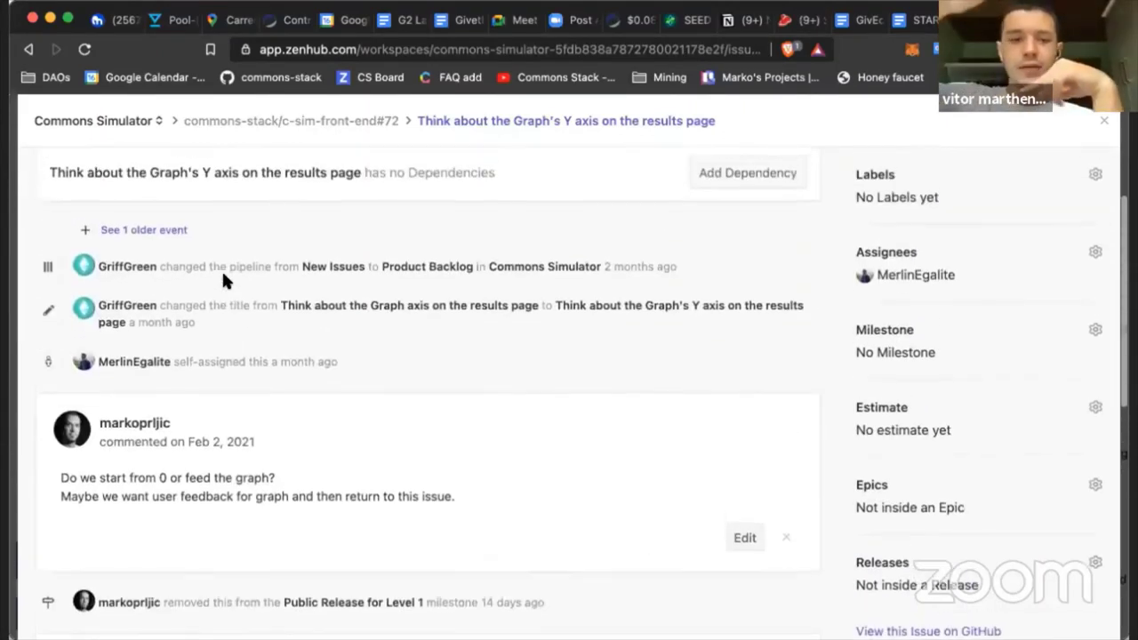
pyautogui.scroll(1, 222, 275)
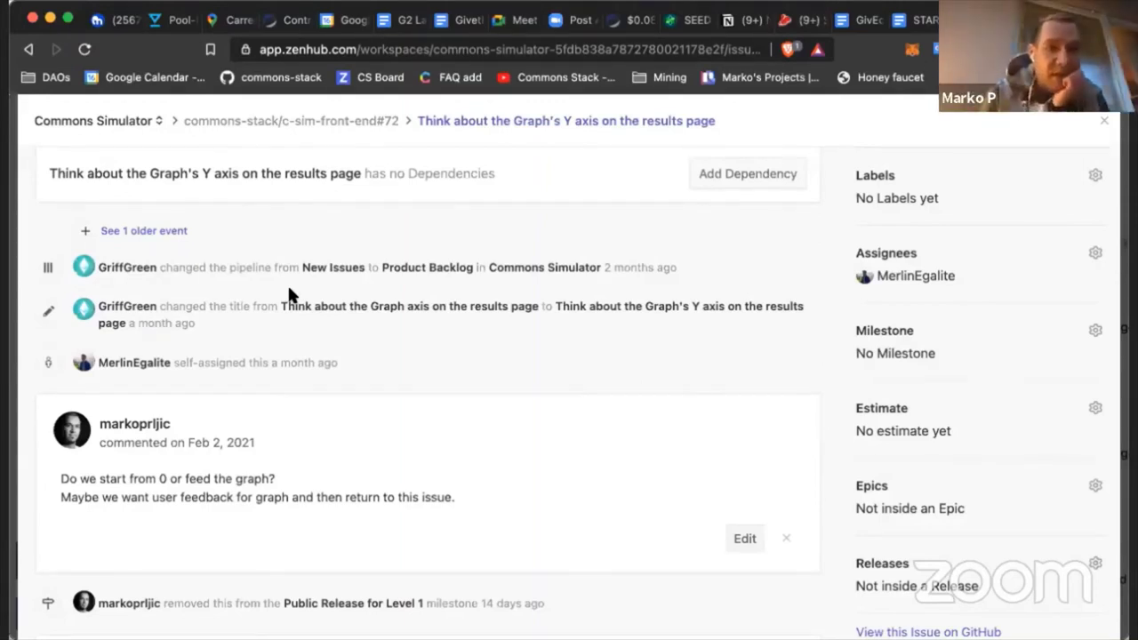
pyautogui.scroll(5, 289, 290)
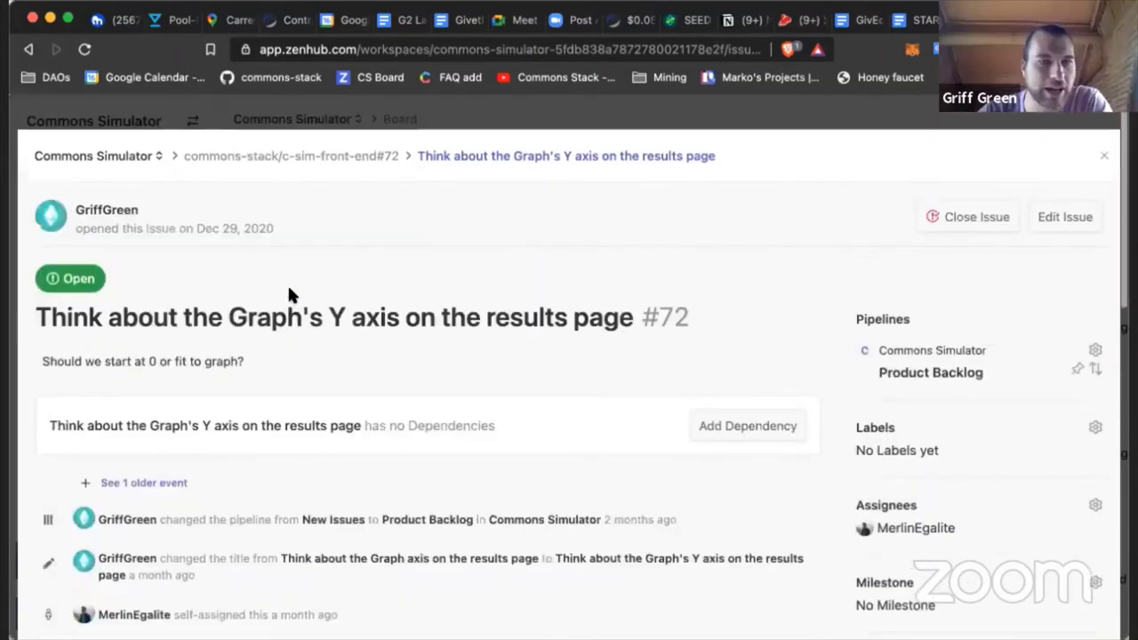
pyautogui.scroll(-2, 294, 313)
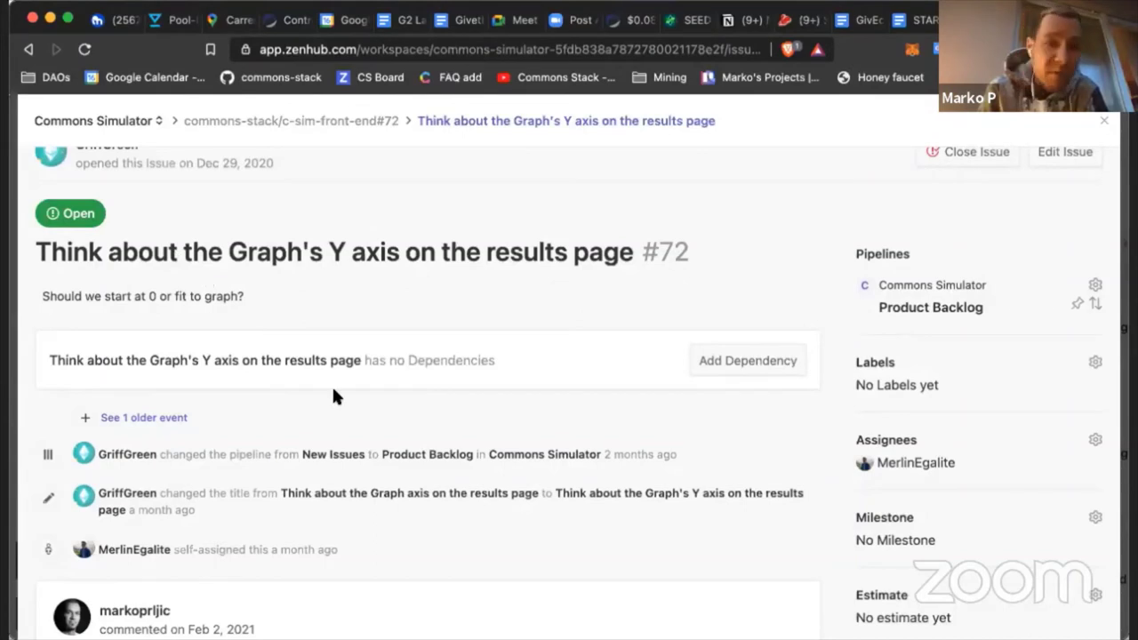
pyautogui.scroll(-1, 334, 394)
pyautogui.scroll(-5, 333, 391)
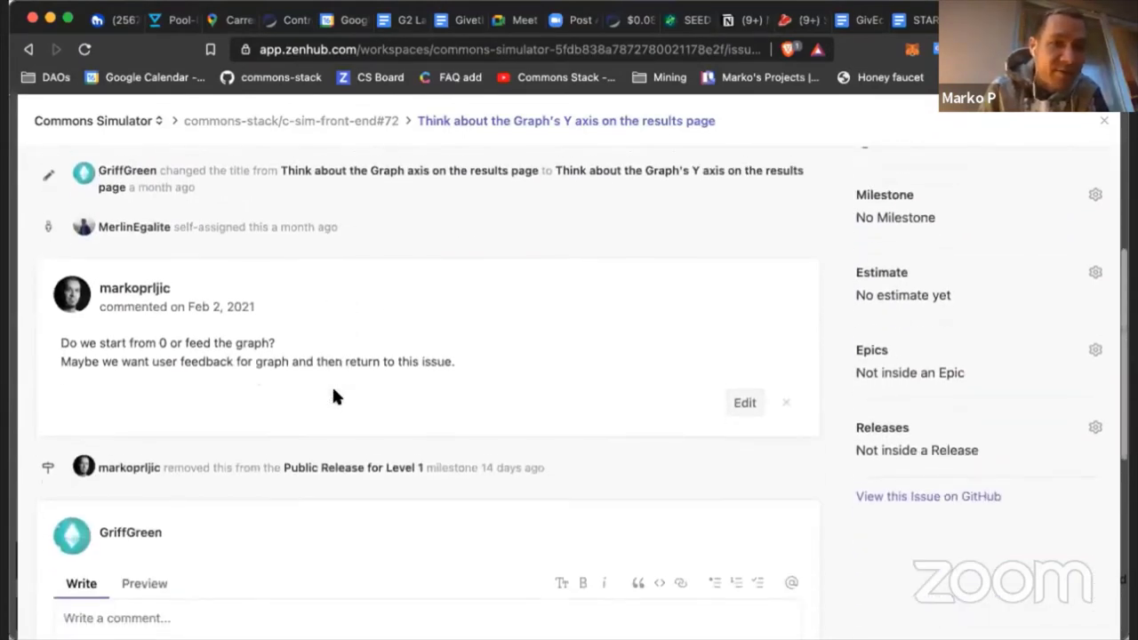
pyautogui.scroll(-1, 333, 394)
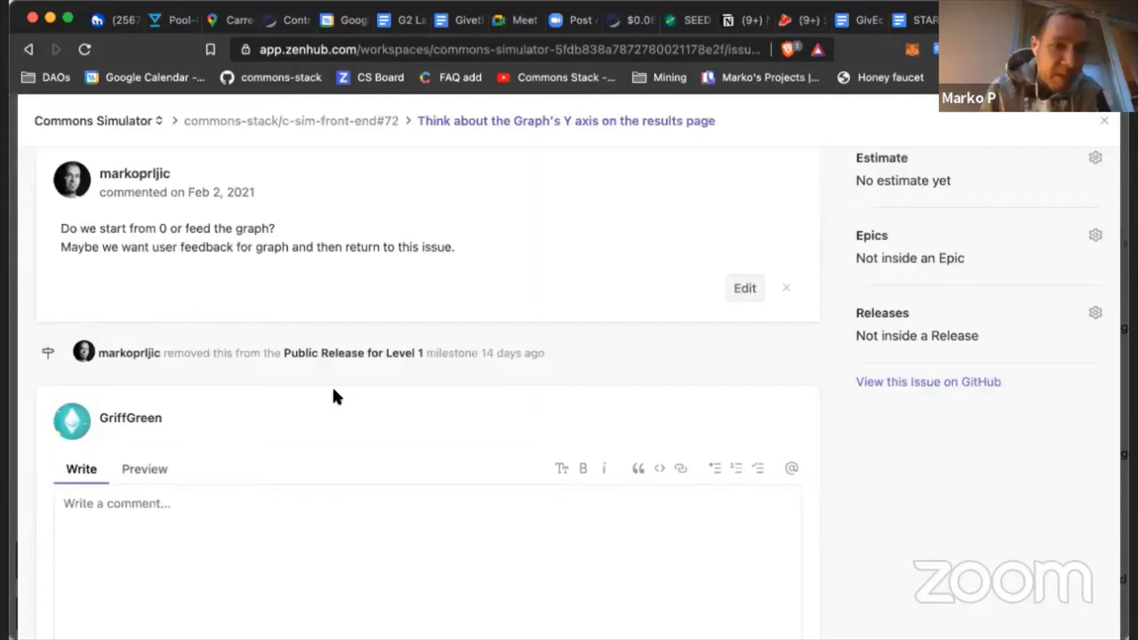
pyautogui.scroll(-1, 333, 391)
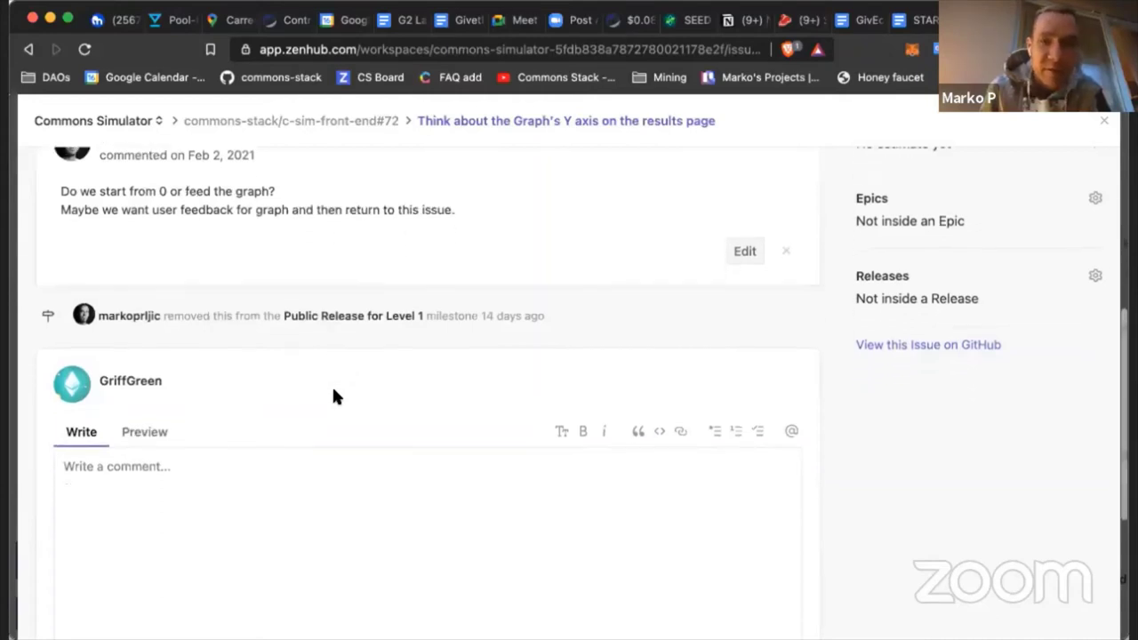
pyautogui.scroll(-1, 334, 396)
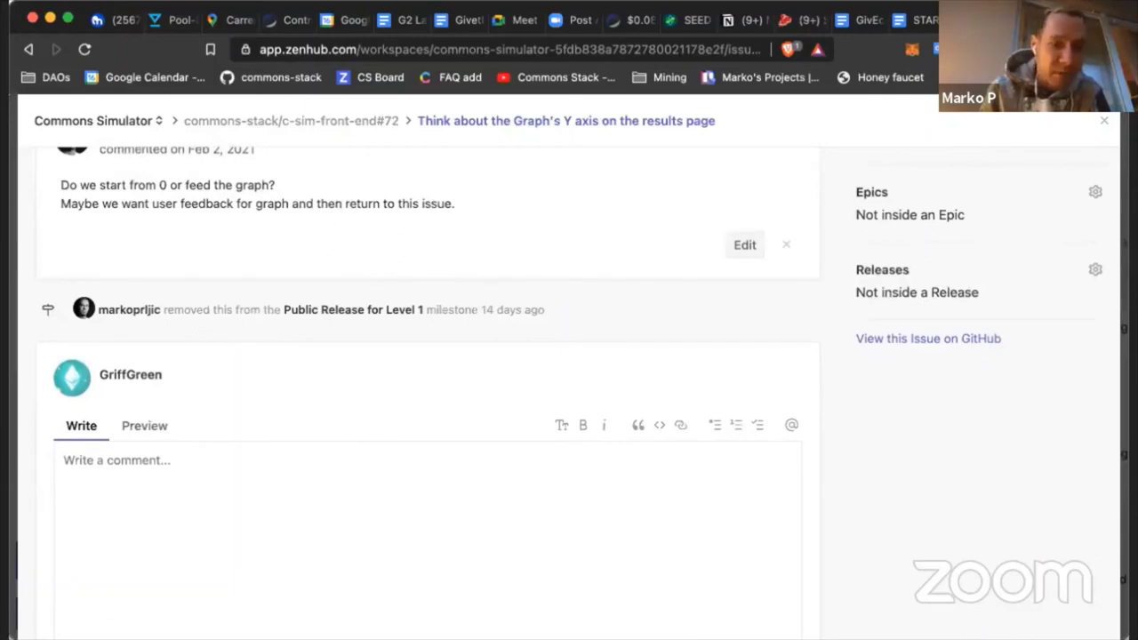
pyautogui.scroll(-1, 496, 262)
pyautogui.scroll(-1, 496, 263)
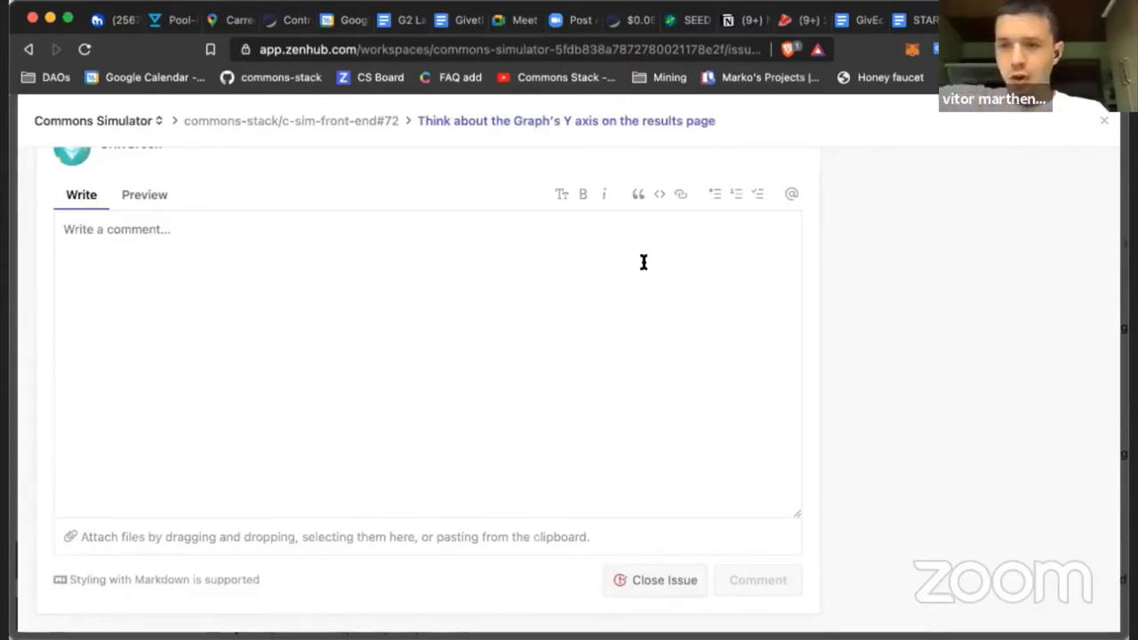
# Step: Edit issue #72, retitle it "Let's start all graphs from 0!" and save the change
pyautogui.scroll(15, 643, 263)
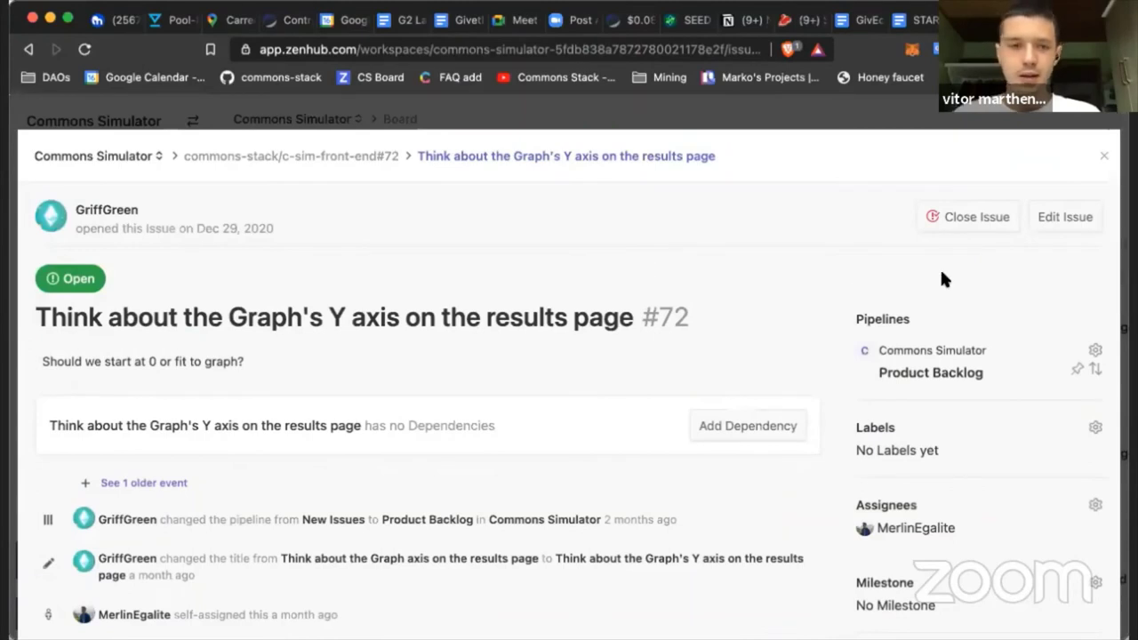
pyautogui.click(1054, 218)
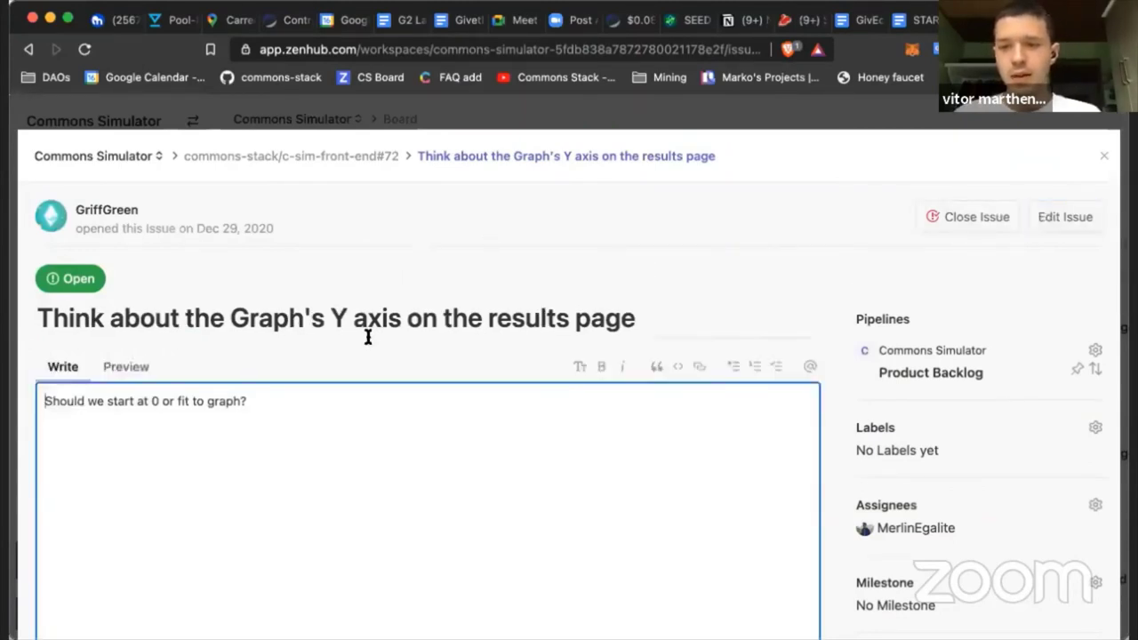
pyautogui.hotkey('alt', 'shift', 'Left')
pyautogui.press('super+shift+Left')
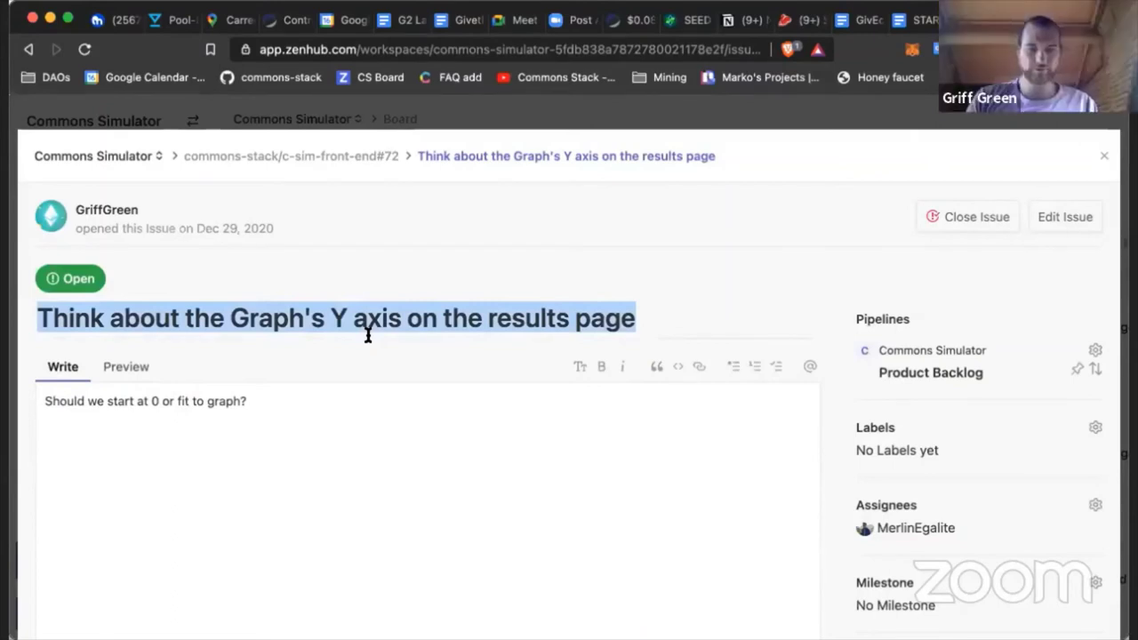
pyautogui.write('Le')
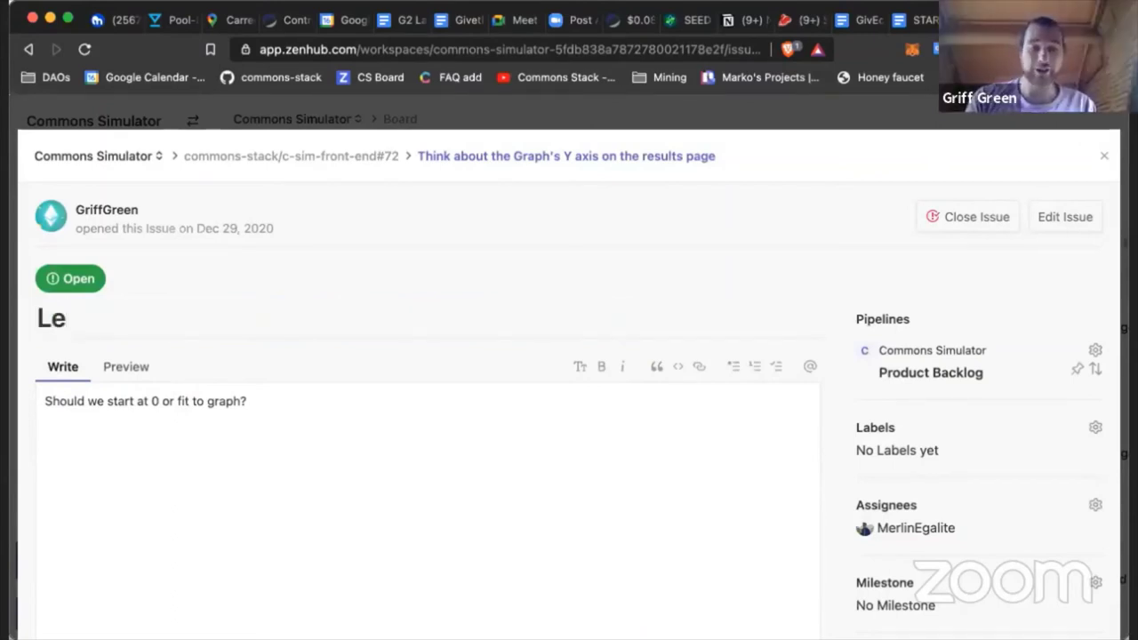
pyautogui.write("t's")
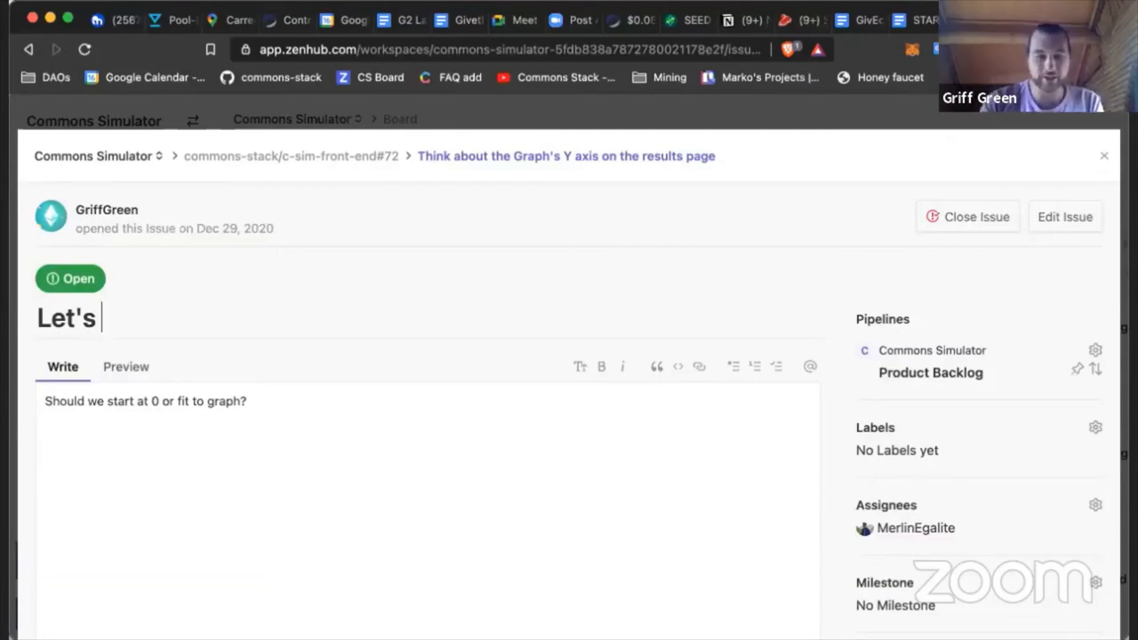
pyautogui.write('start all ')
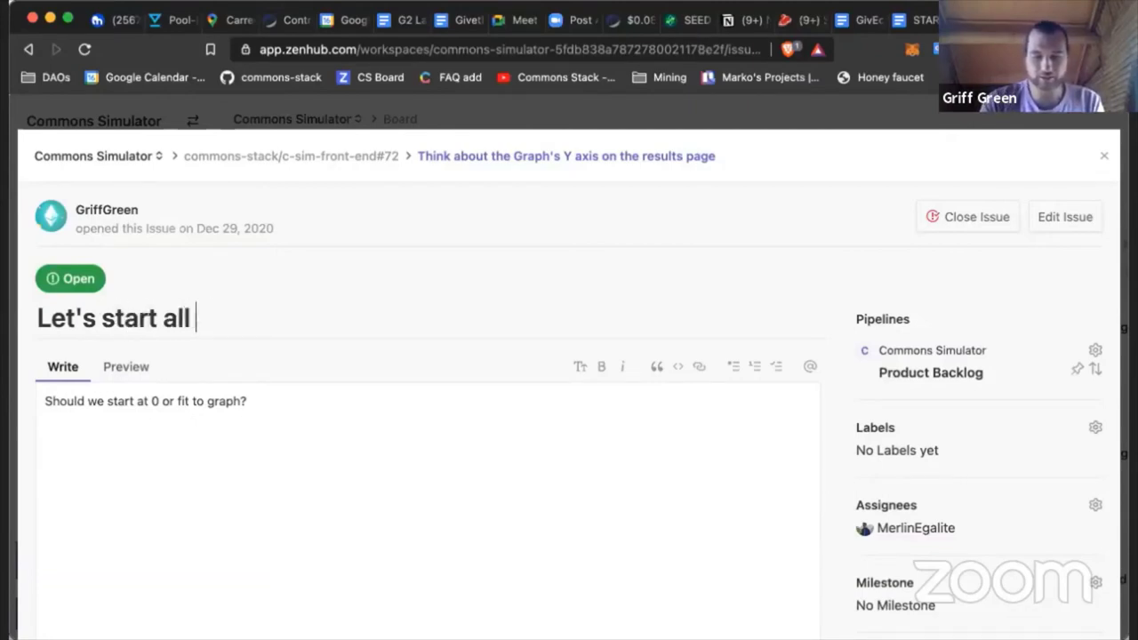
pyautogui.write('graphs fr')
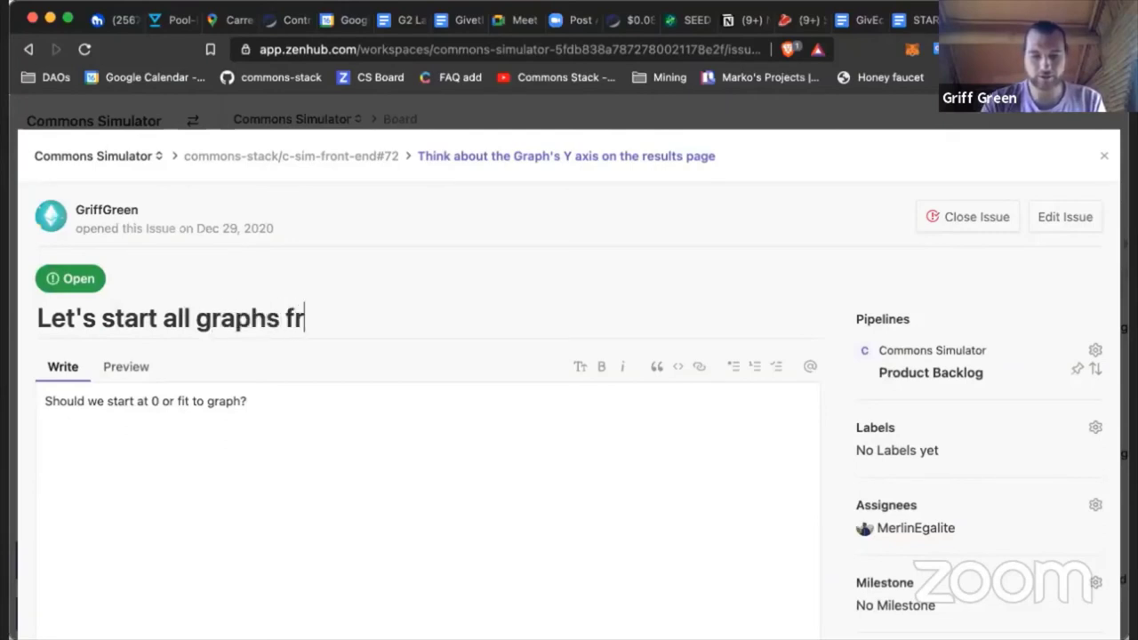
pyautogui.write('om 0!')
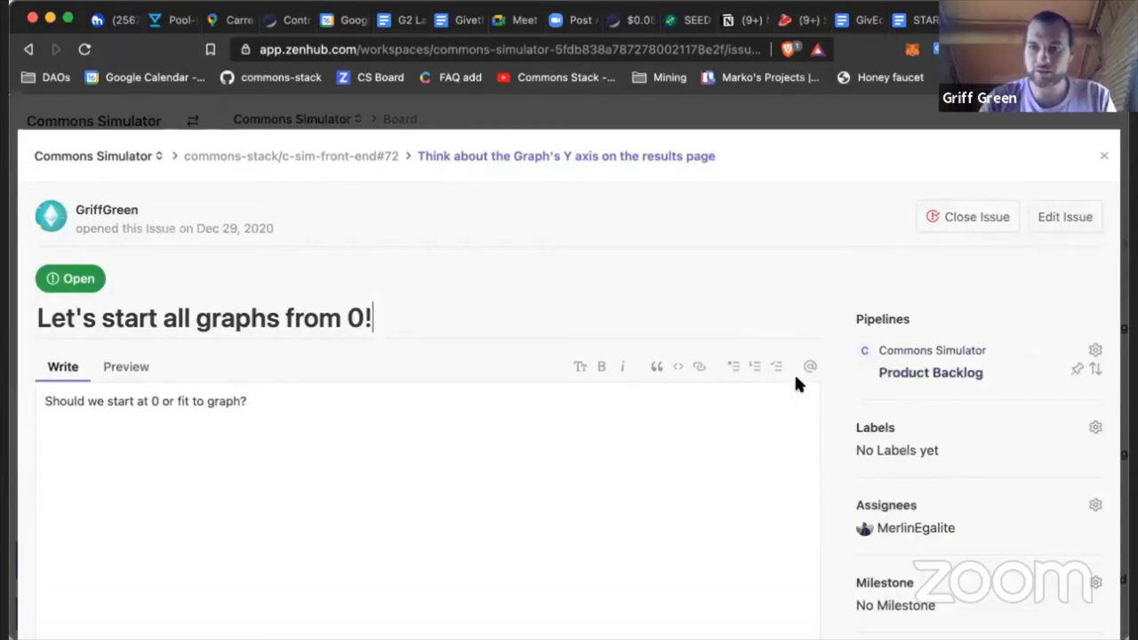
pyautogui.scroll(-4, 796, 382)
pyautogui.scroll(-2, 794, 372)
pyautogui.click(790, 282)
# Step: Change the pipeline of issue #72 to Sprint Backlog, and look briefly at readme review issue #129 before returning to the board
pyautogui.scroll(4, 939, 297)
pyautogui.click(933, 321)
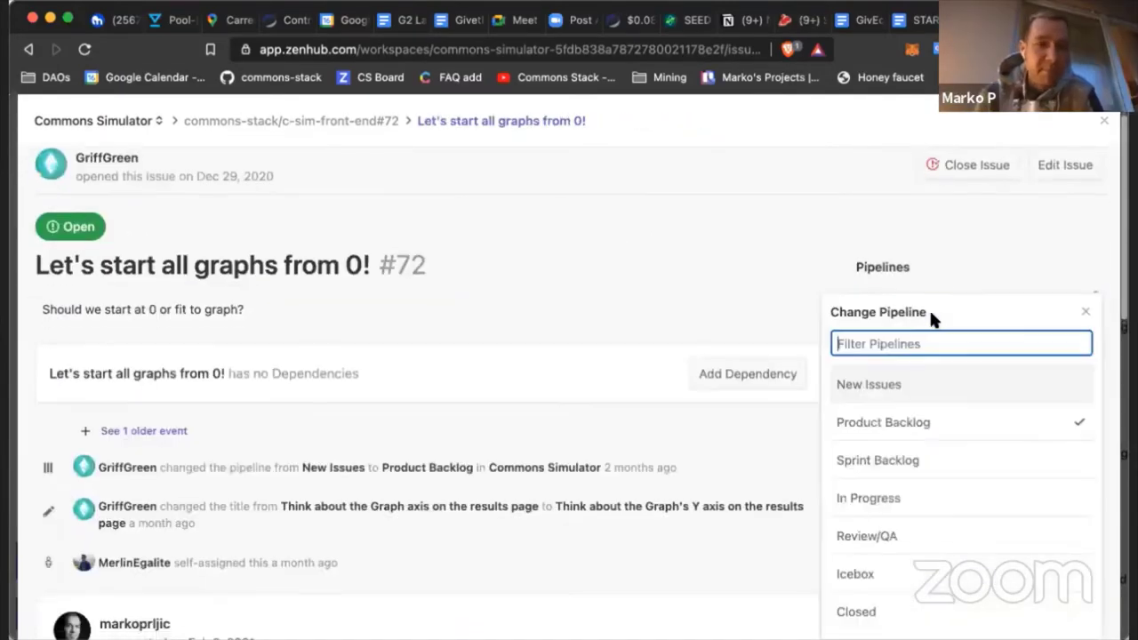
pyautogui.click(895, 464)
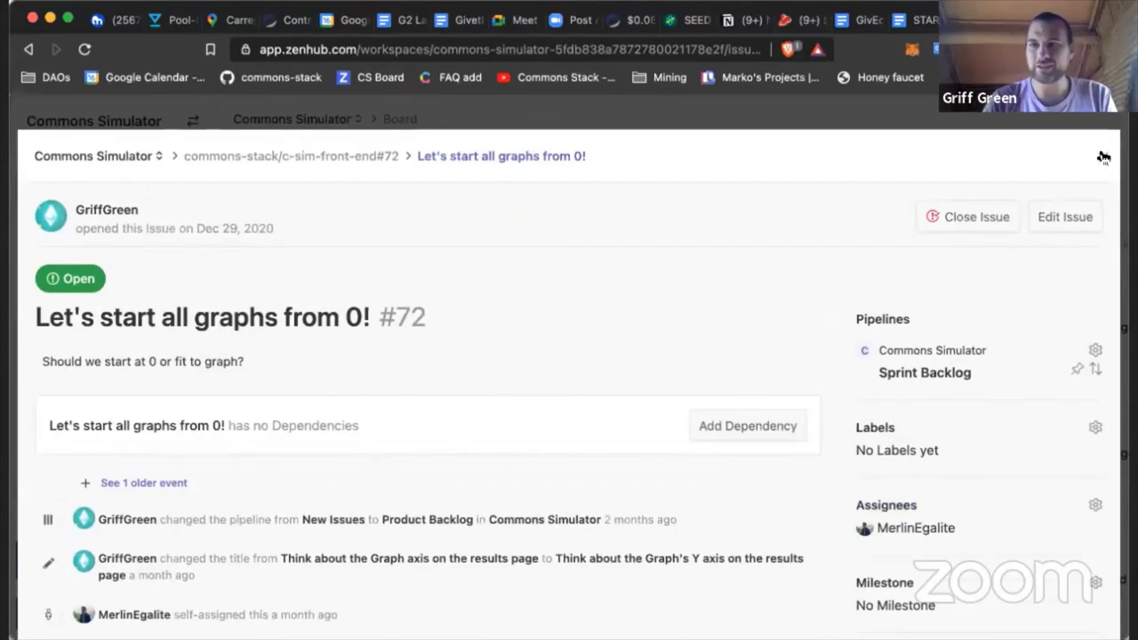
pyautogui.click(1103, 156)
pyautogui.click(665, 357)
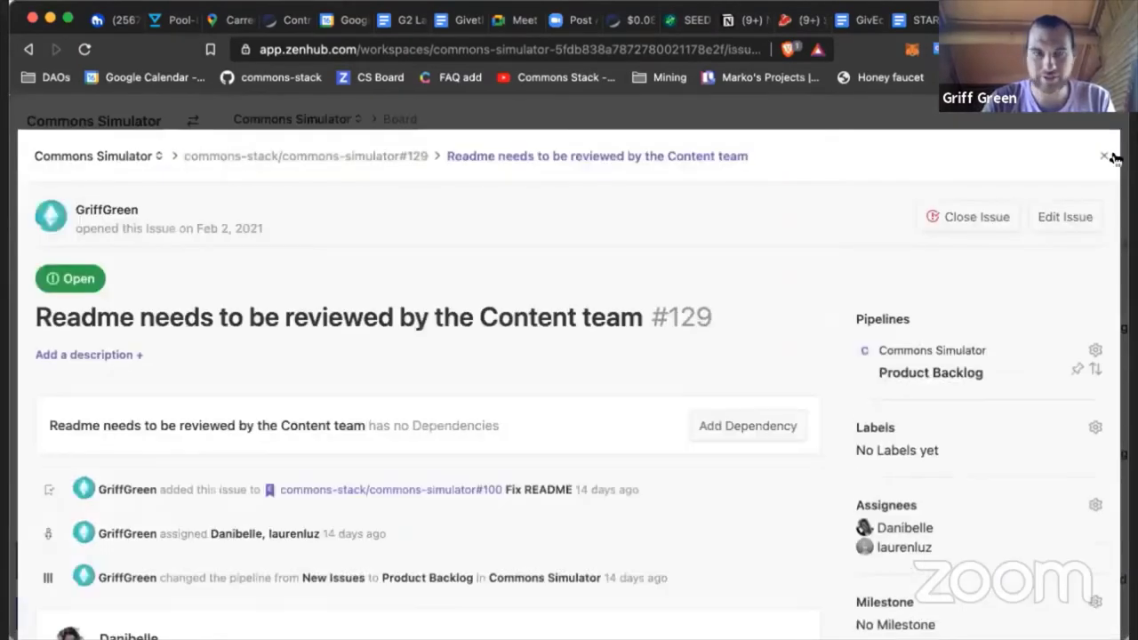
pyautogui.click(1105, 158)
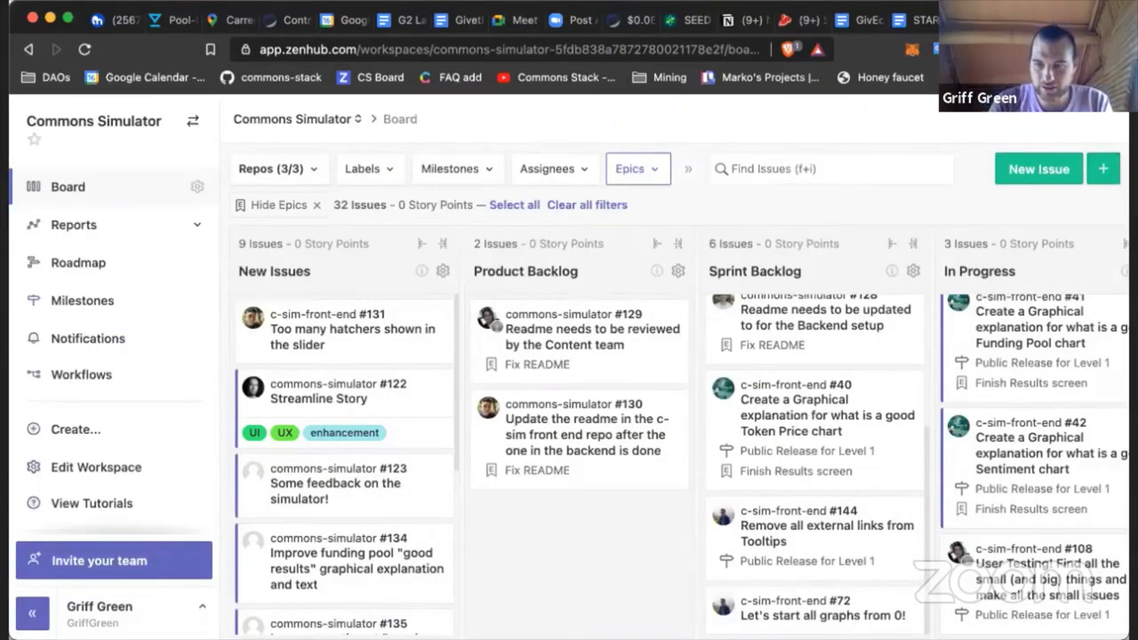
# Step: Apply the "Public Release for Level 1" milestone to issue #72 in Sprint Backlog
pyautogui.click(907, 596)
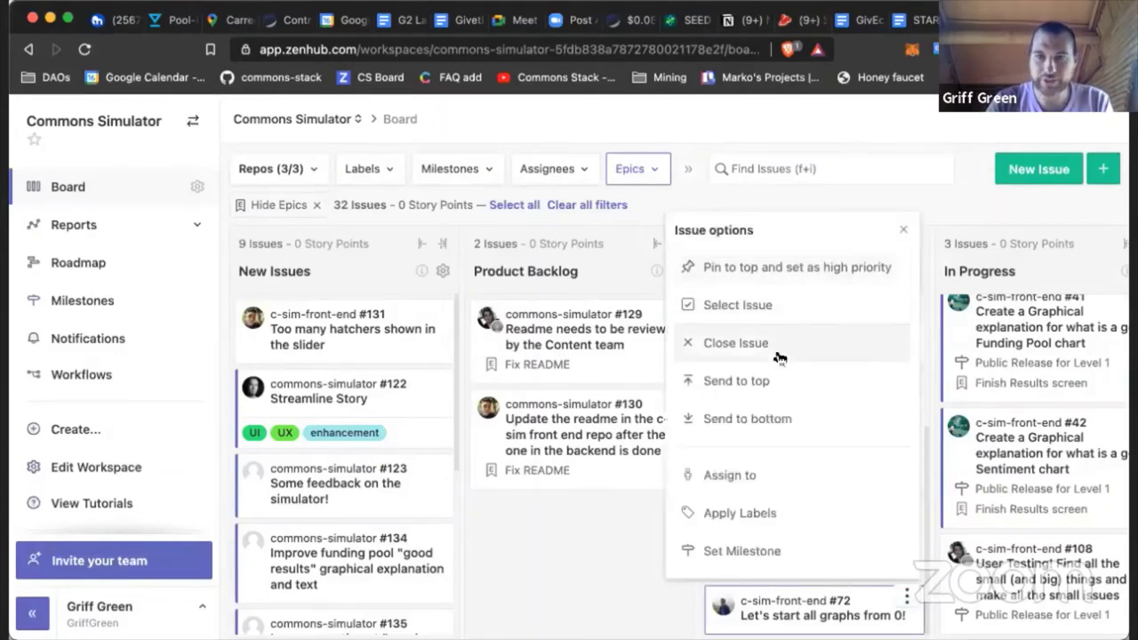
pyautogui.click(773, 544)
pyautogui.click(521, 287)
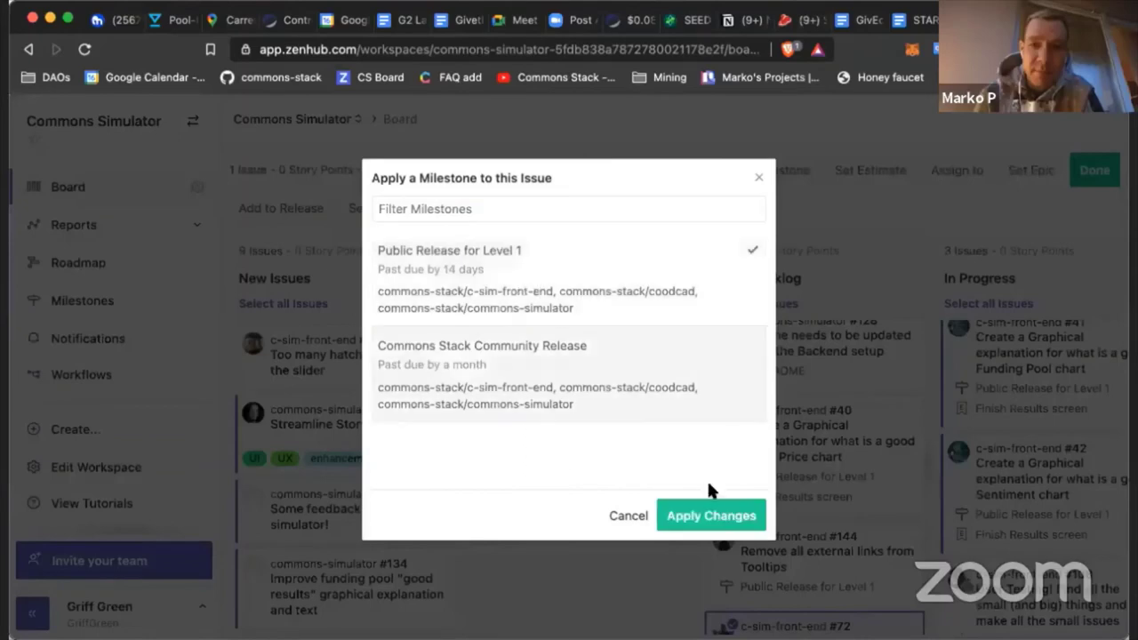
pyautogui.click(703, 510)
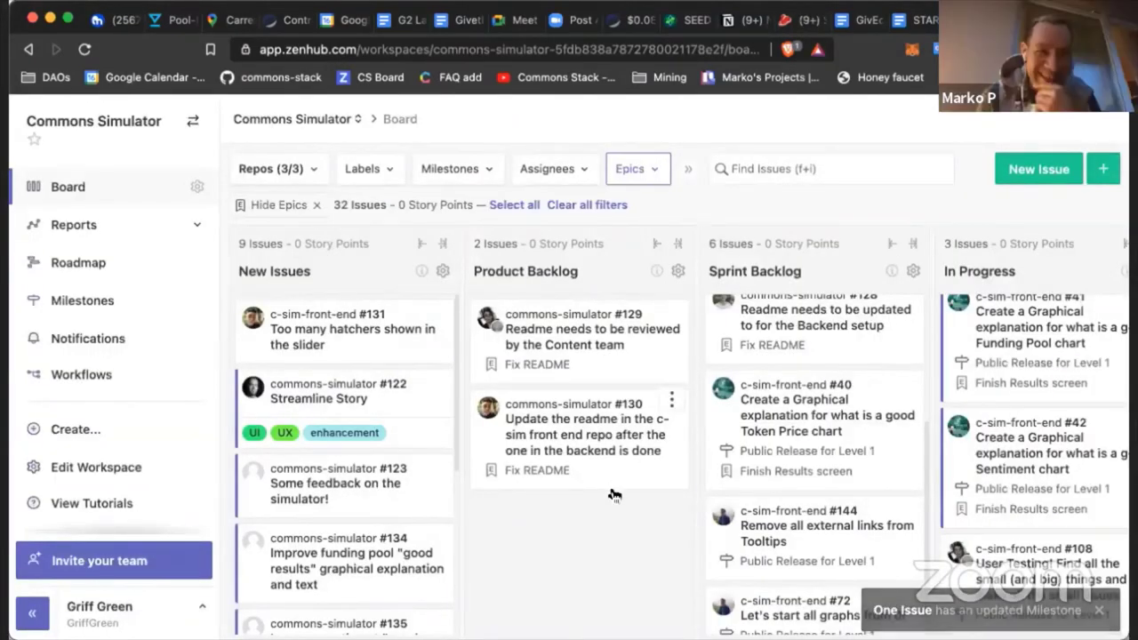
# Step: Open Product Backlog issue #130 about updating the front end repo's readme, review its details and history, and return to the board
pyautogui.click(566, 442)
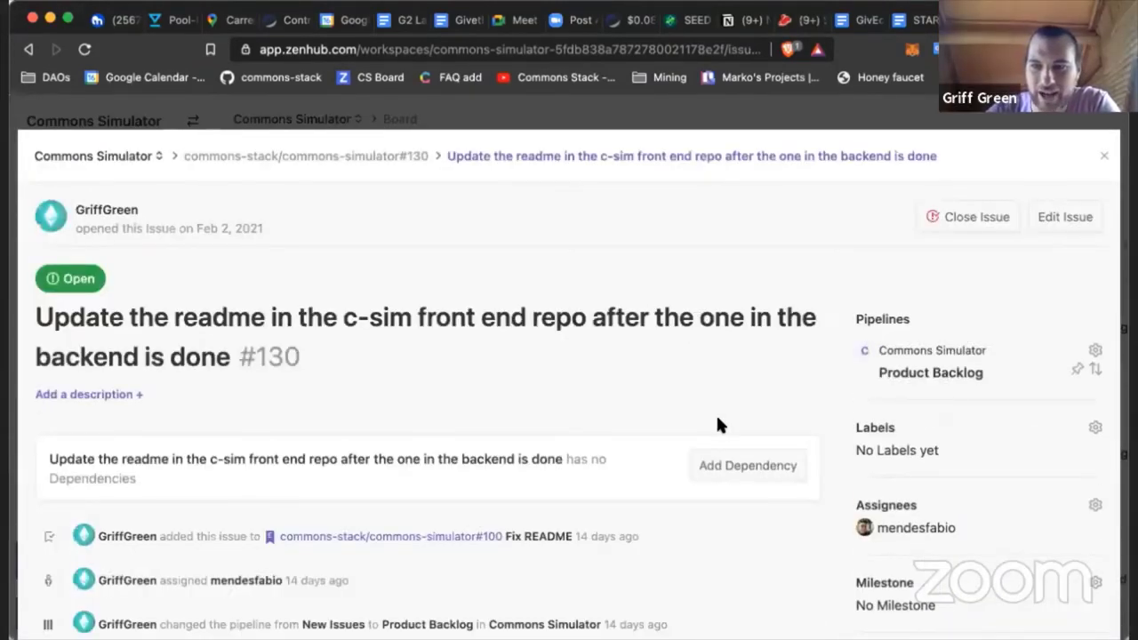
pyautogui.scroll(-5, 716, 412)
pyautogui.scroll(-3, 717, 416)
pyautogui.scroll(10, 738, 405)
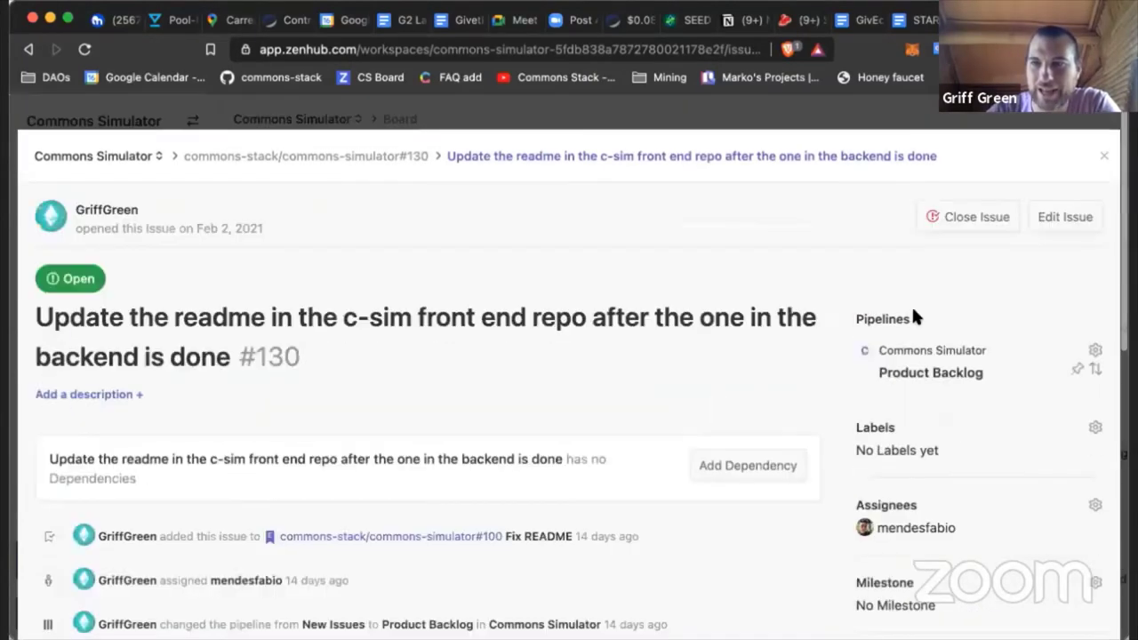
pyautogui.click(1101, 160)
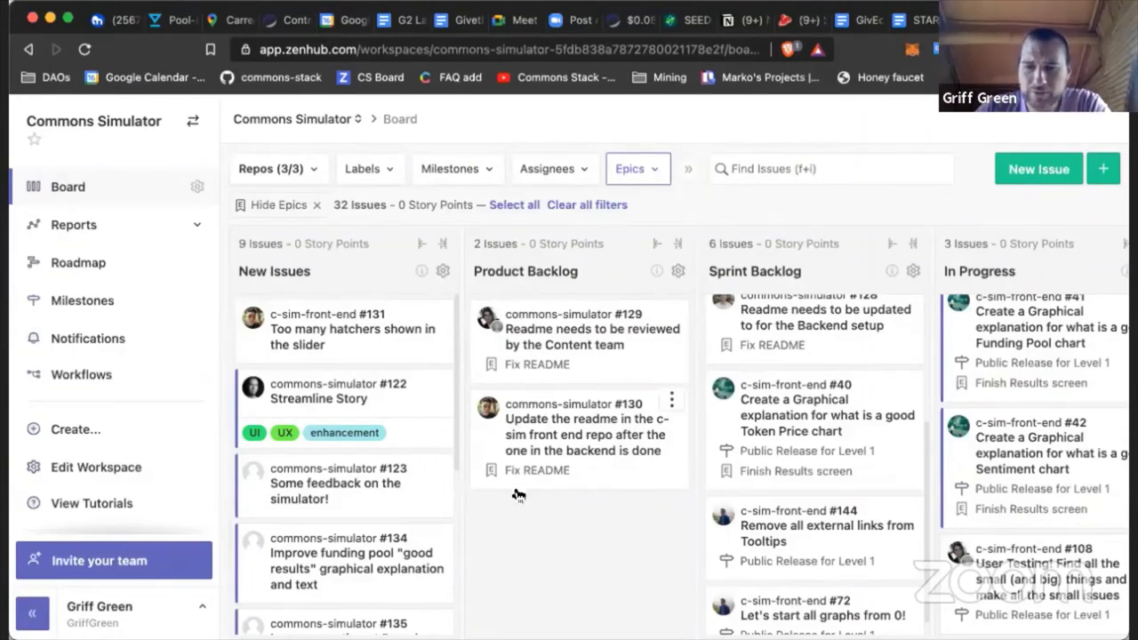
# Step: Open issue #131 "Too many hatchers shown in the slider" in New Issues and read its image, description and history
pyautogui.click(379, 341)
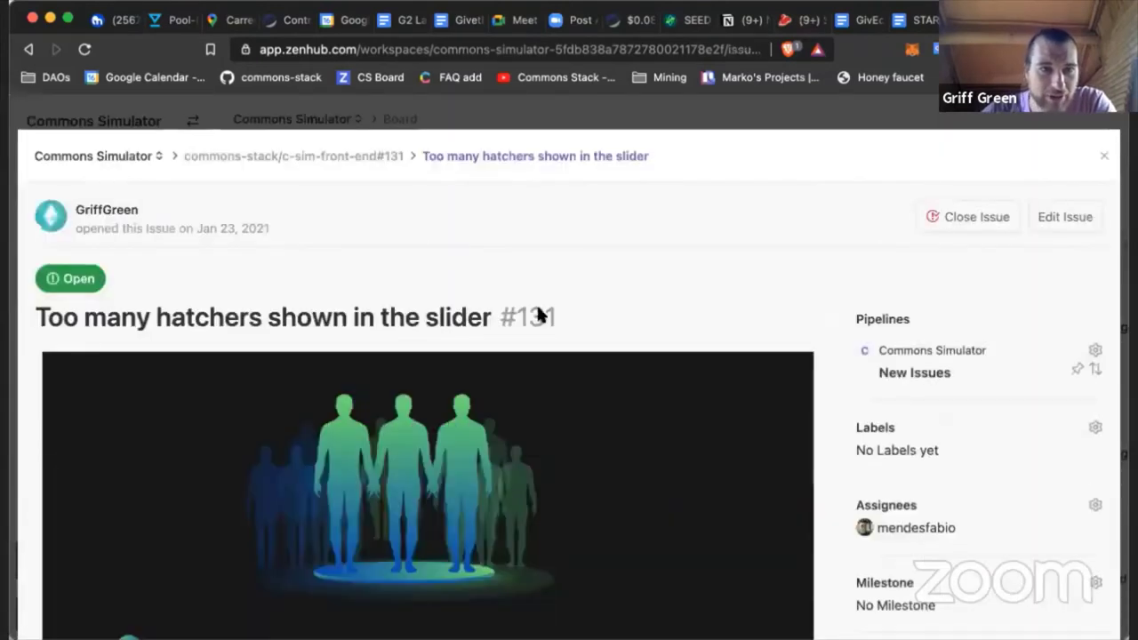
pyautogui.scroll(-10, 643, 356)
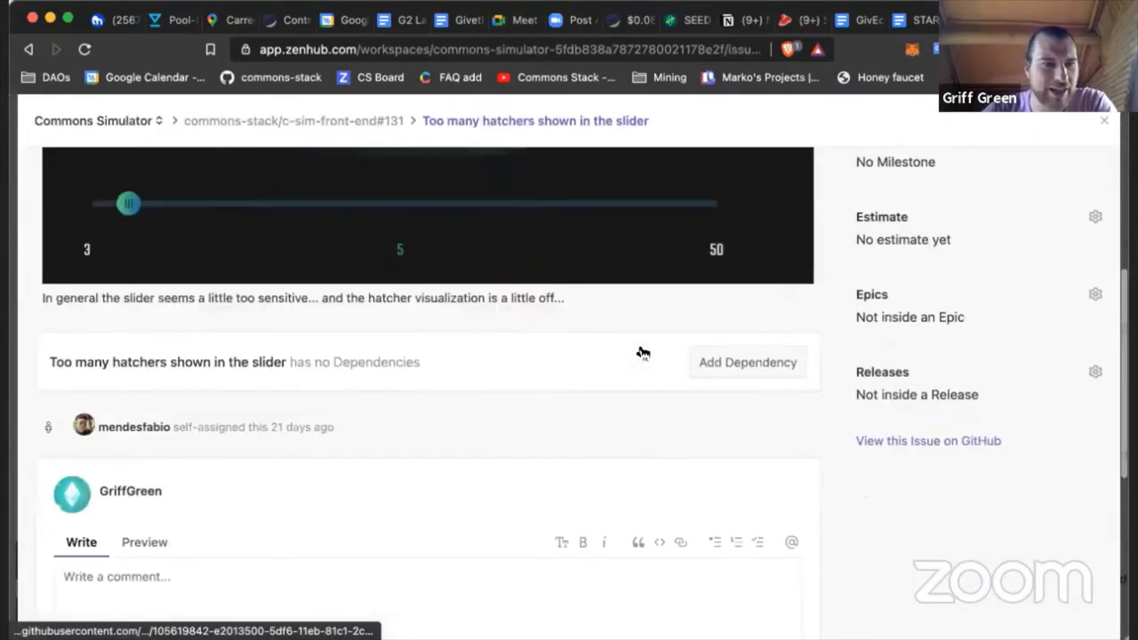
pyautogui.scroll(-1, 643, 351)
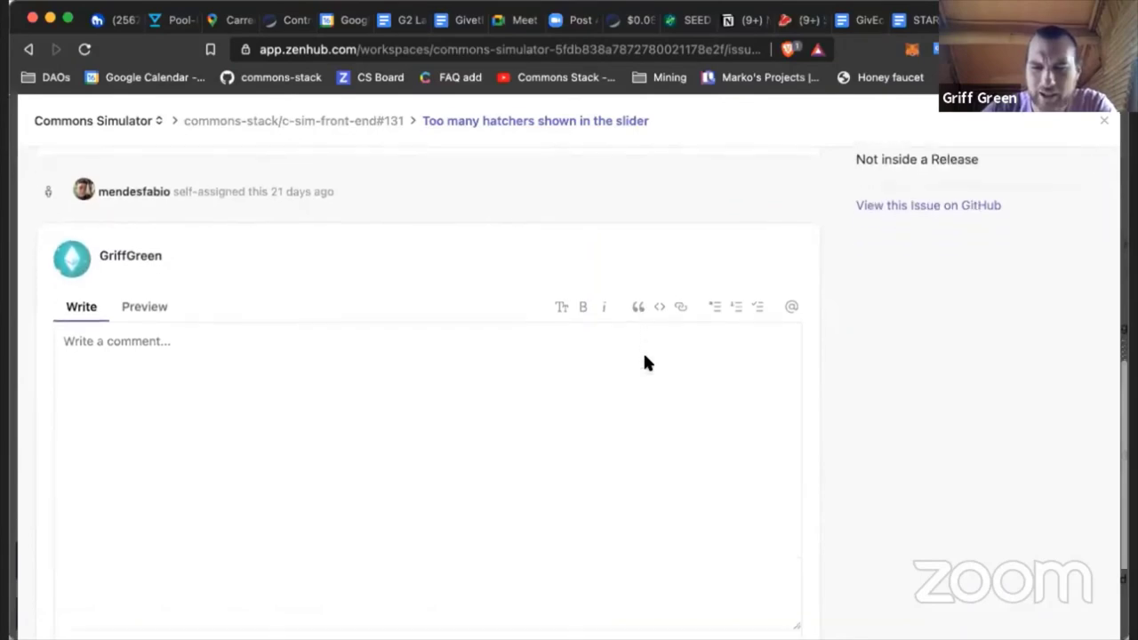
# Step: Recheck issue #131's slider image and history, and change its pipeline to Review/QA
pyautogui.scroll(10, 643, 350)
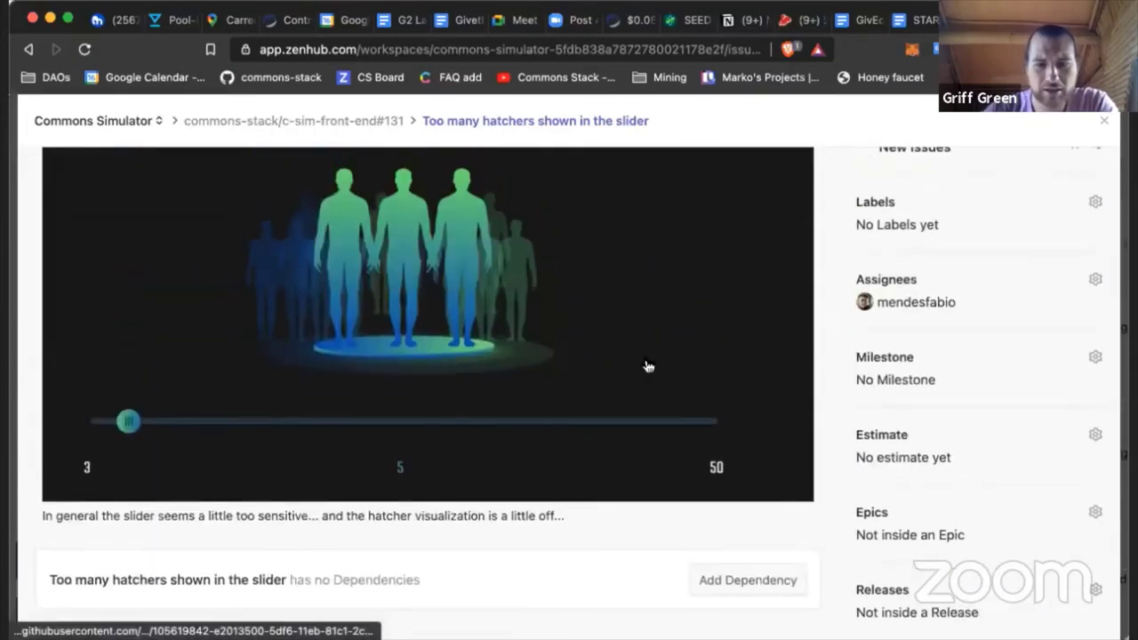
pyautogui.scroll(5, 645, 366)
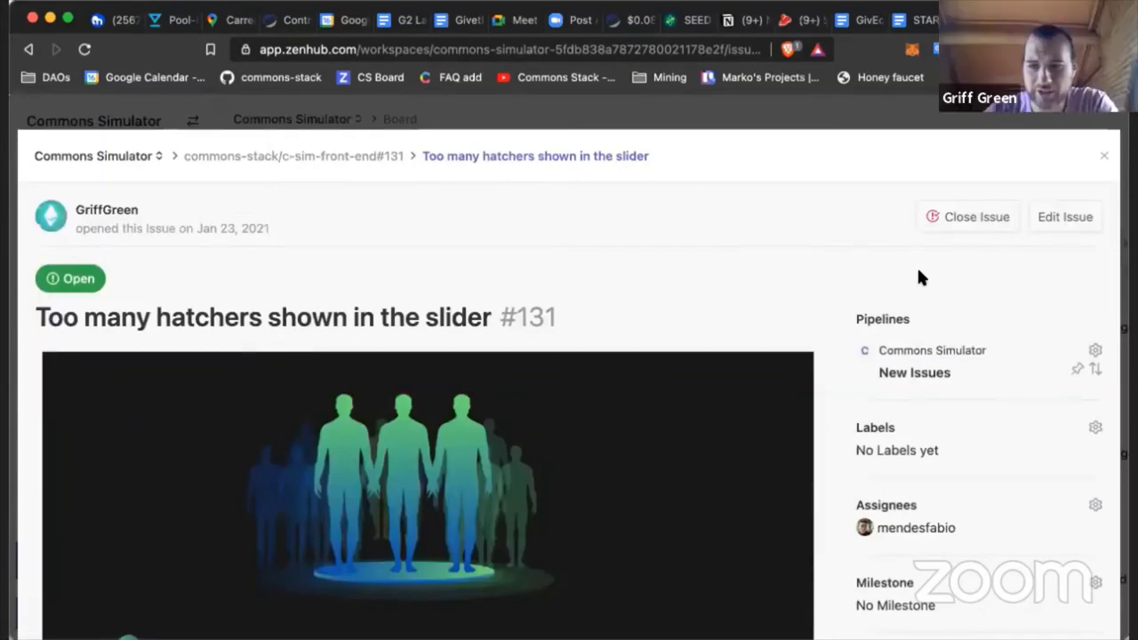
pyautogui.scroll(-4, 788, 356)
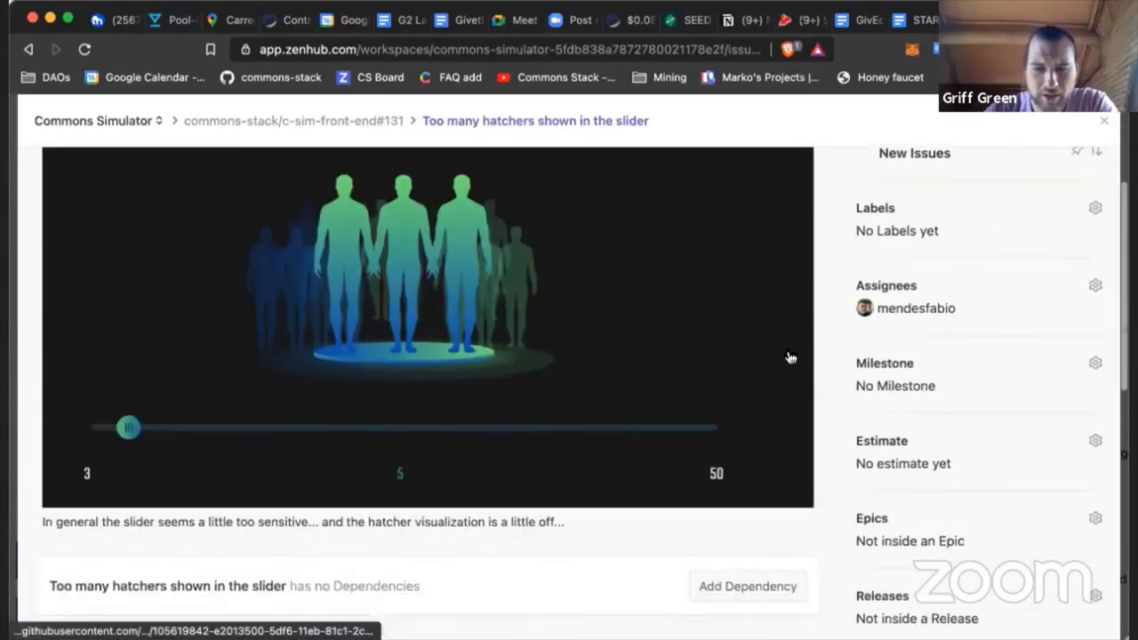
pyautogui.scroll(-1, 790, 358)
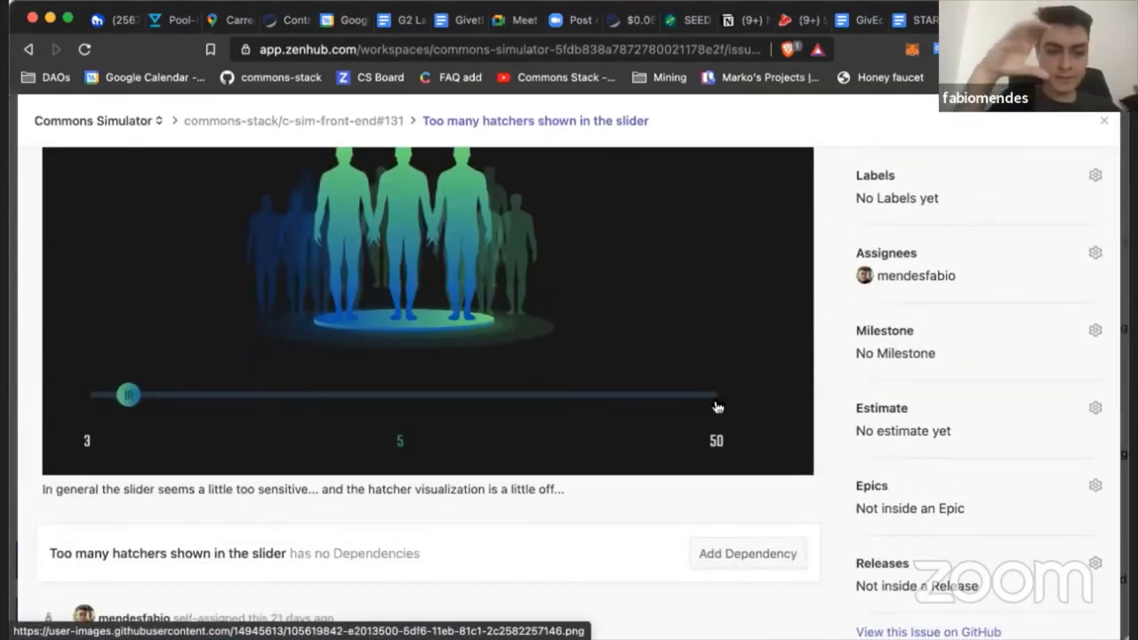
pyautogui.scroll(-8, 718, 404)
pyautogui.scroll(1, 716, 399)
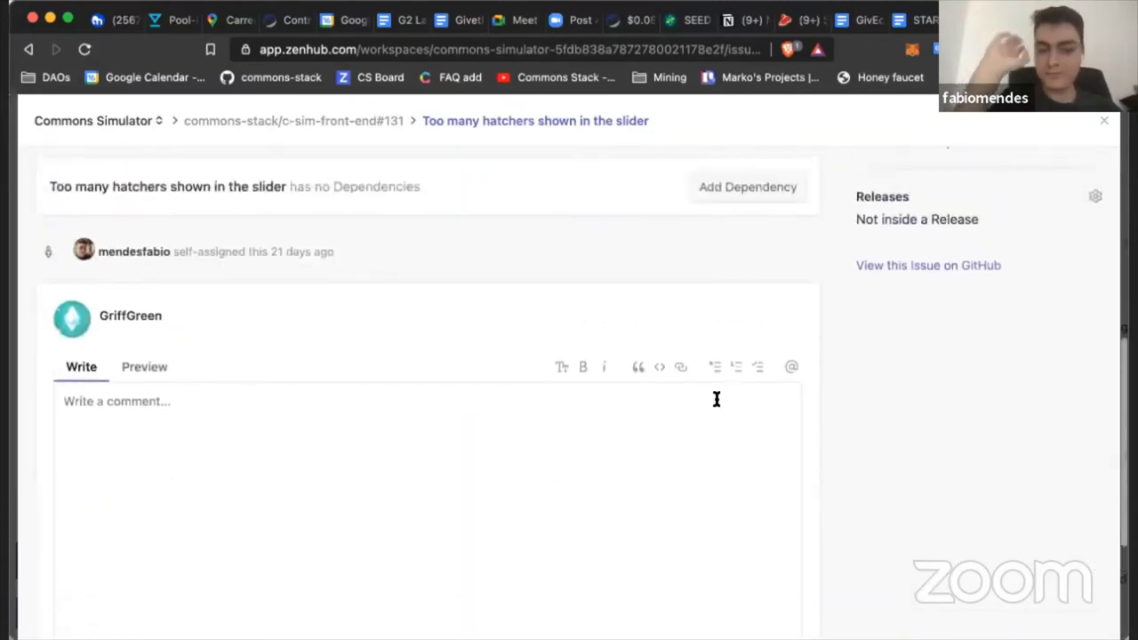
pyautogui.scroll(10, 716, 399)
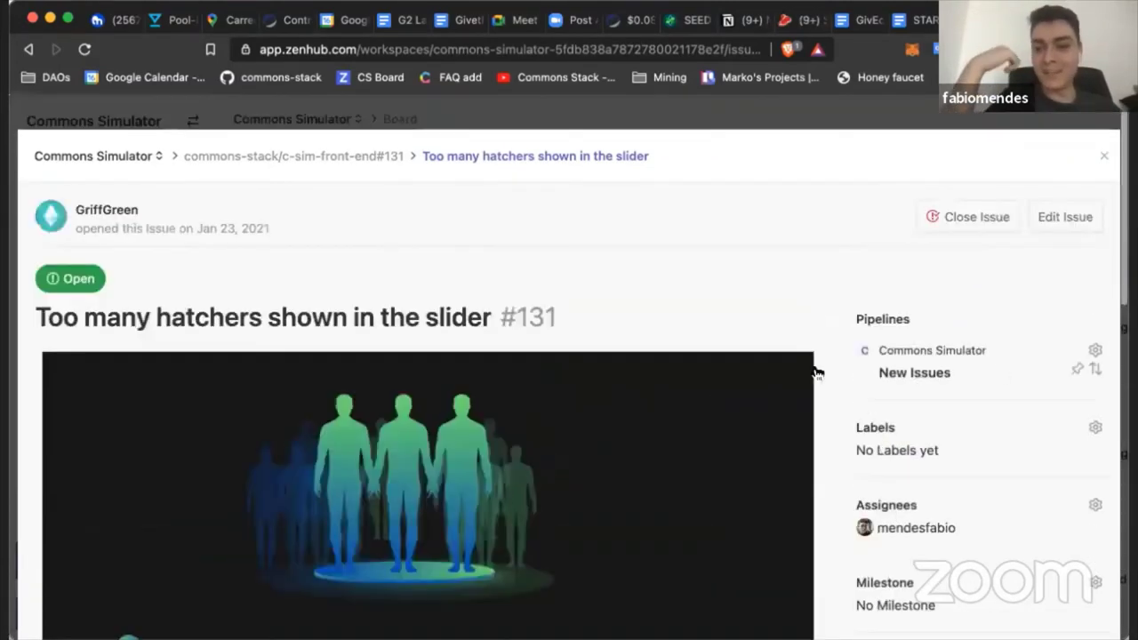
pyautogui.click(937, 373)
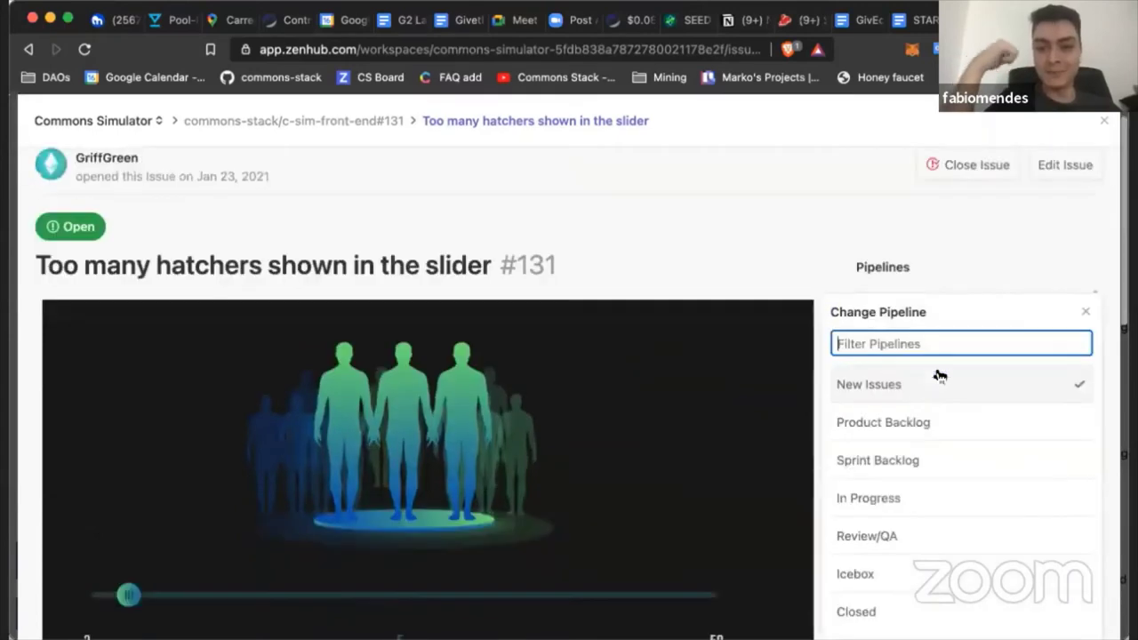
pyautogui.click(888, 539)
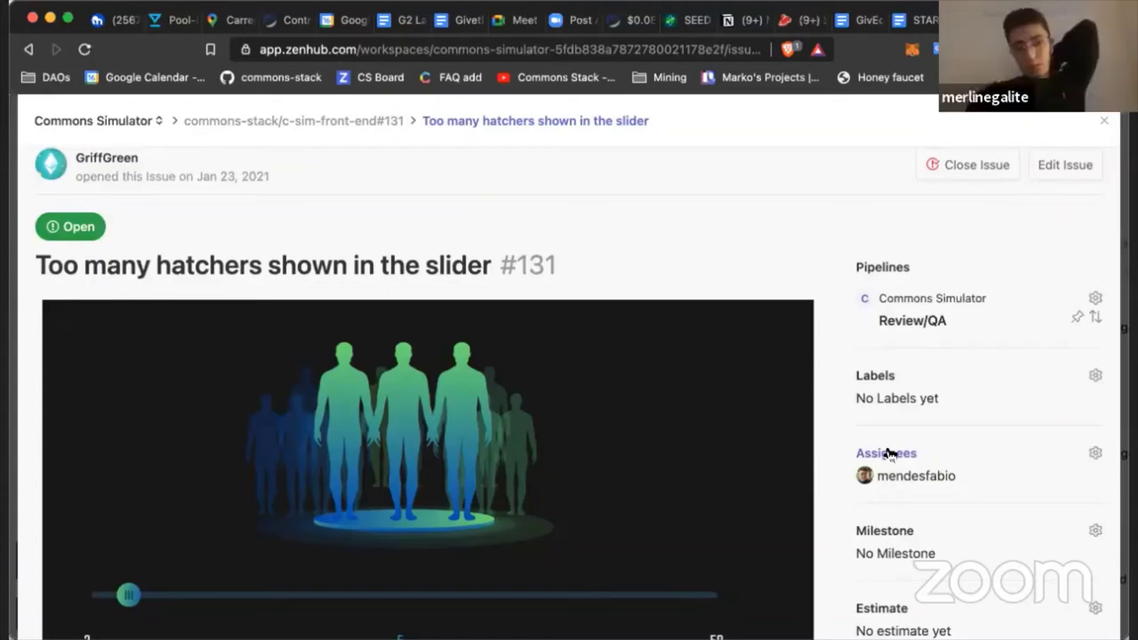
# Step: Find the reviewing teammate in the assignee list and add them to issue #131 alongside the existing assignee
pyautogui.click(888, 449)
pyautogui.scroll(-3, 892, 496)
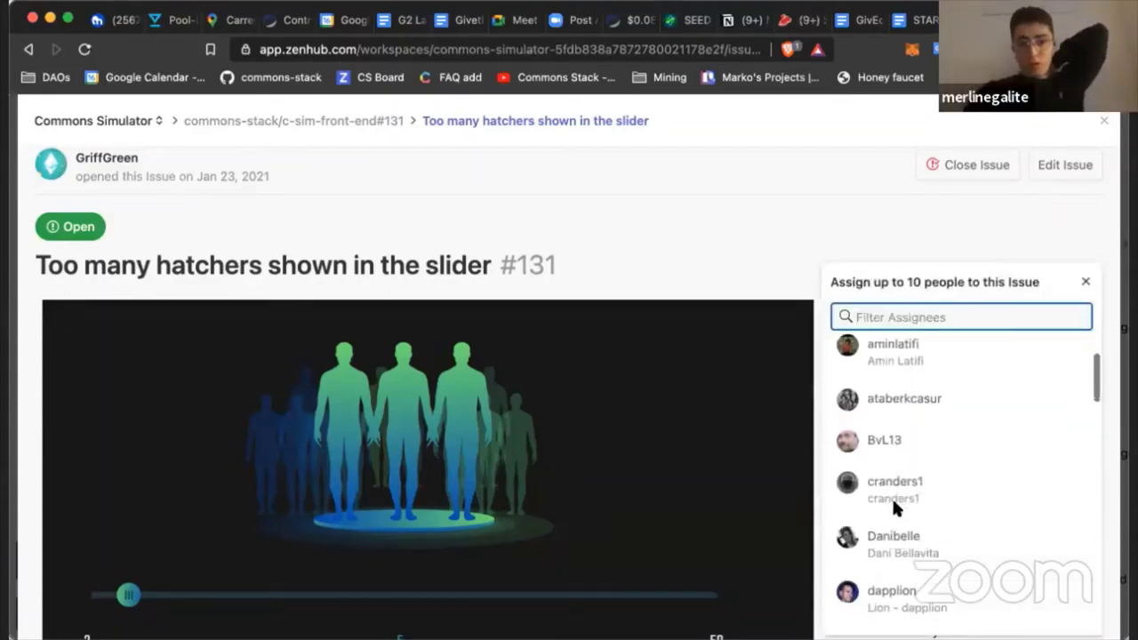
pyautogui.scroll(-3, 892, 496)
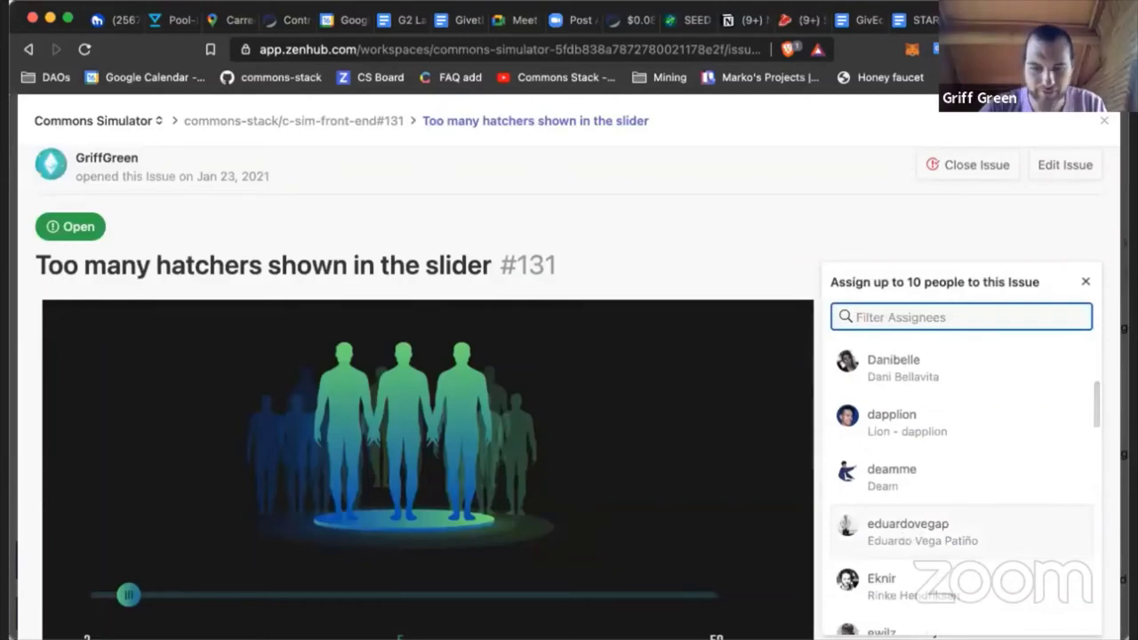
pyautogui.write('mer')
pyautogui.click(992, 568)
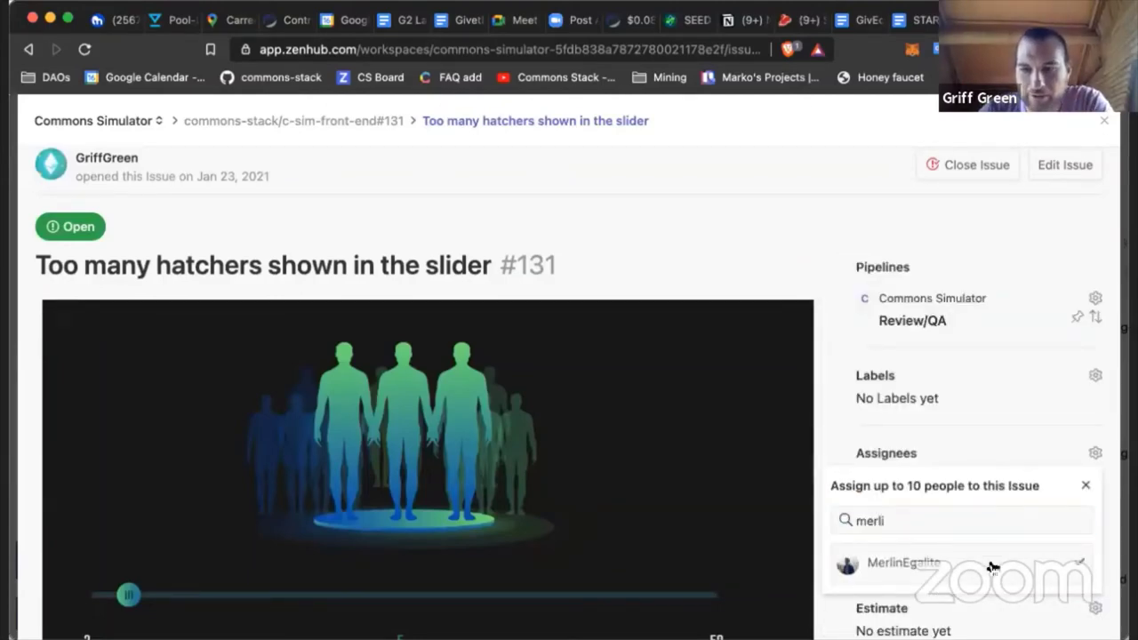
pyautogui.click(816, 235)
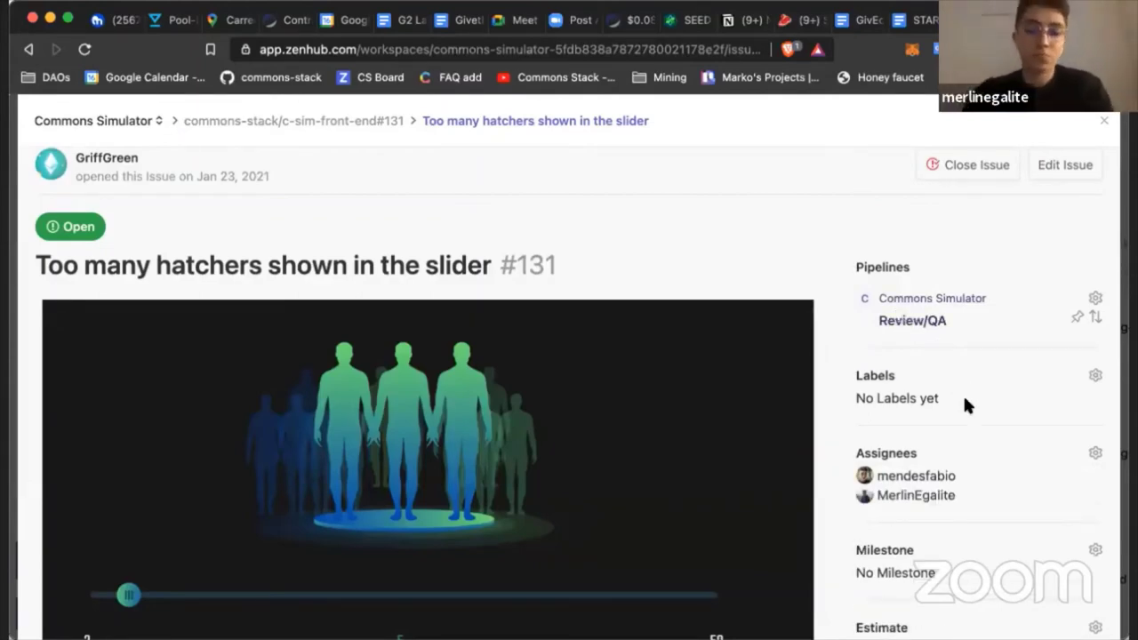
# Step: Remove the original assignee from issue #131, keeping only the newly added reviewer
pyautogui.scroll(-2, 1026, 440)
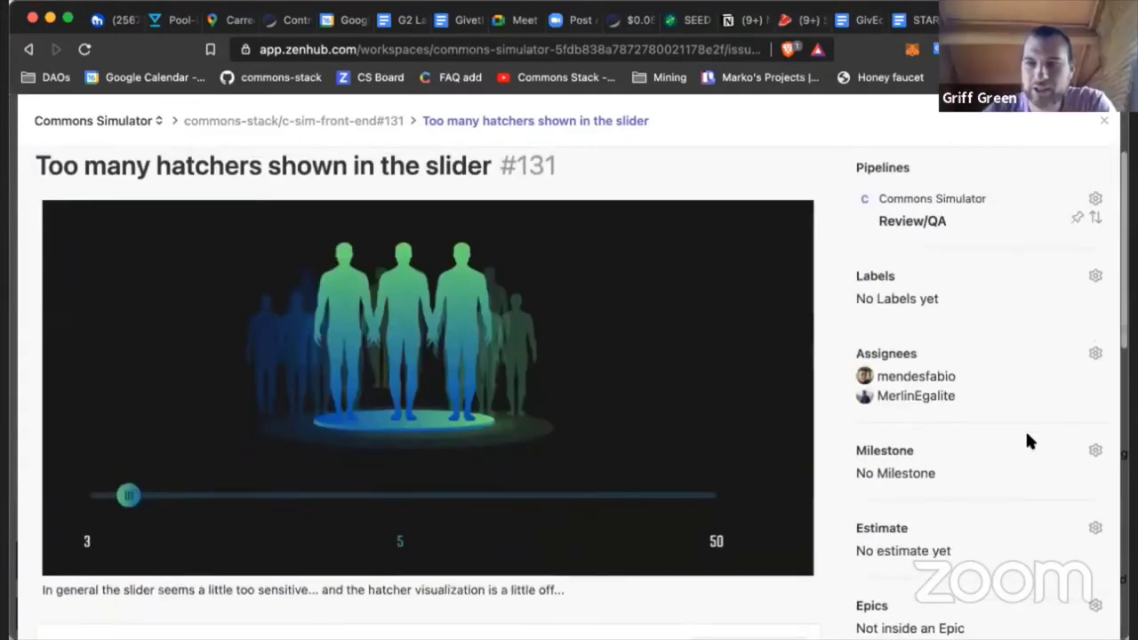
pyautogui.click(885, 373)
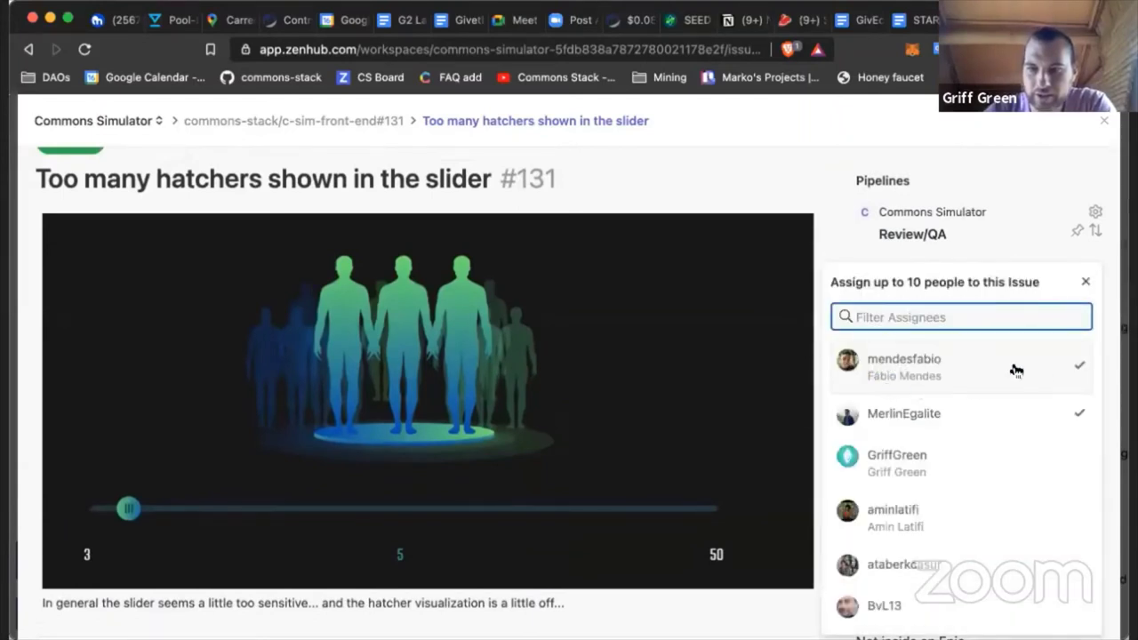
pyautogui.click(819, 185)
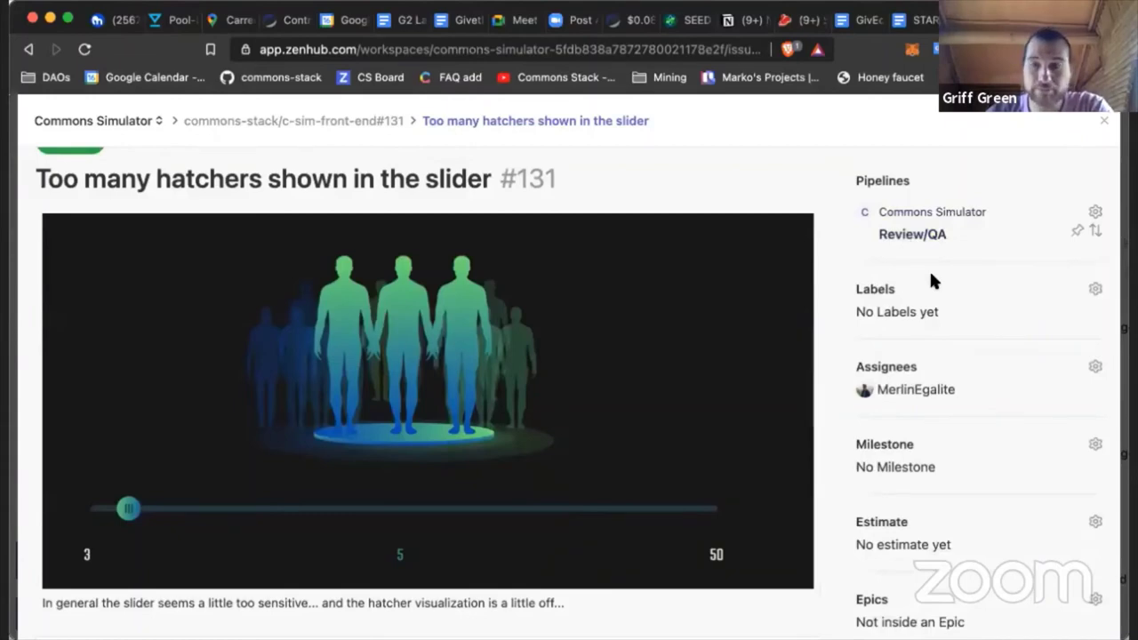
# Step: Apply the "Public Release for Level 1" milestone to issue #131 and return to the board
pyautogui.scroll(-5, 924, 356)
pyautogui.scroll(3, 896, 498)
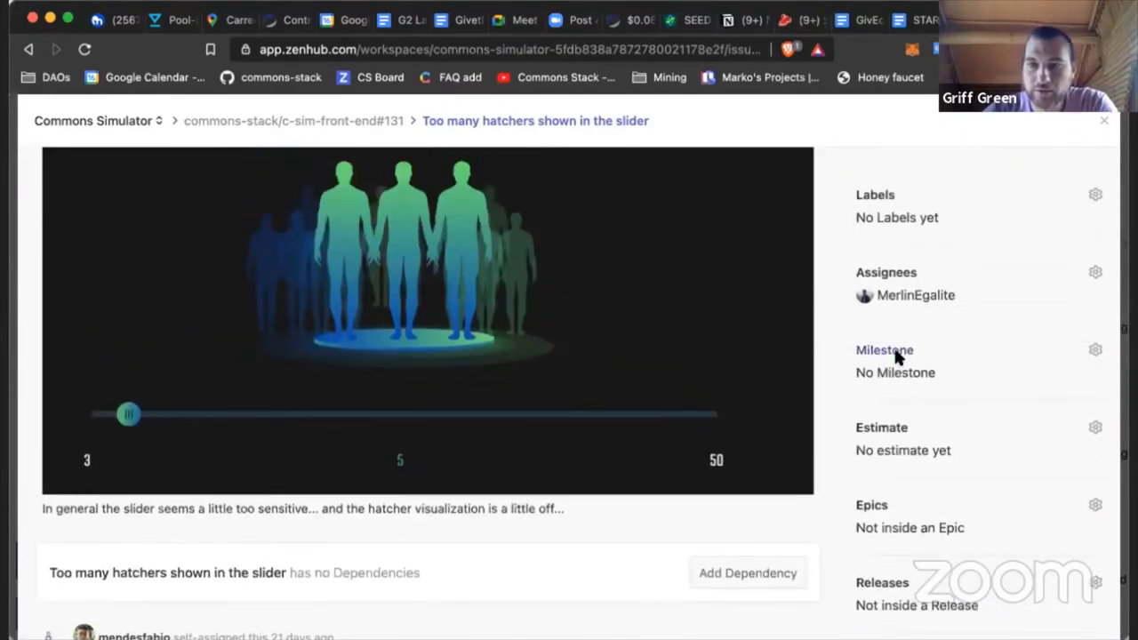
pyautogui.click(894, 352)
pyautogui.click(824, 101)
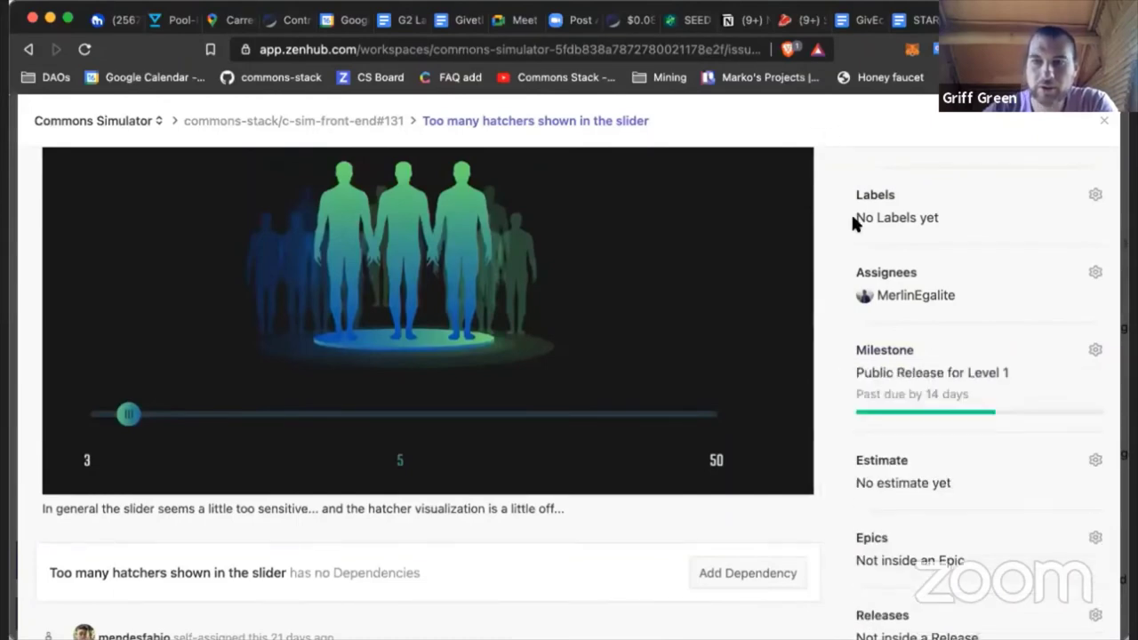
pyautogui.scroll(5, 850, 217)
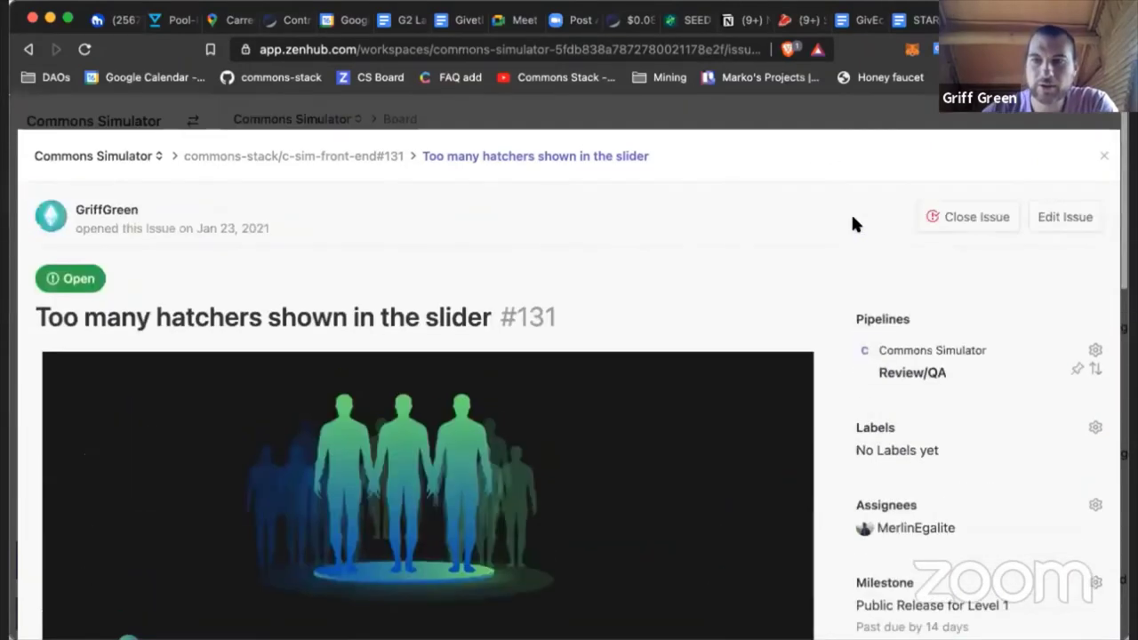
pyautogui.click(1103, 160)
# Step: Open issue #122 "Streamline Story" in New Issues and read its description, comments and history
pyautogui.click(363, 329)
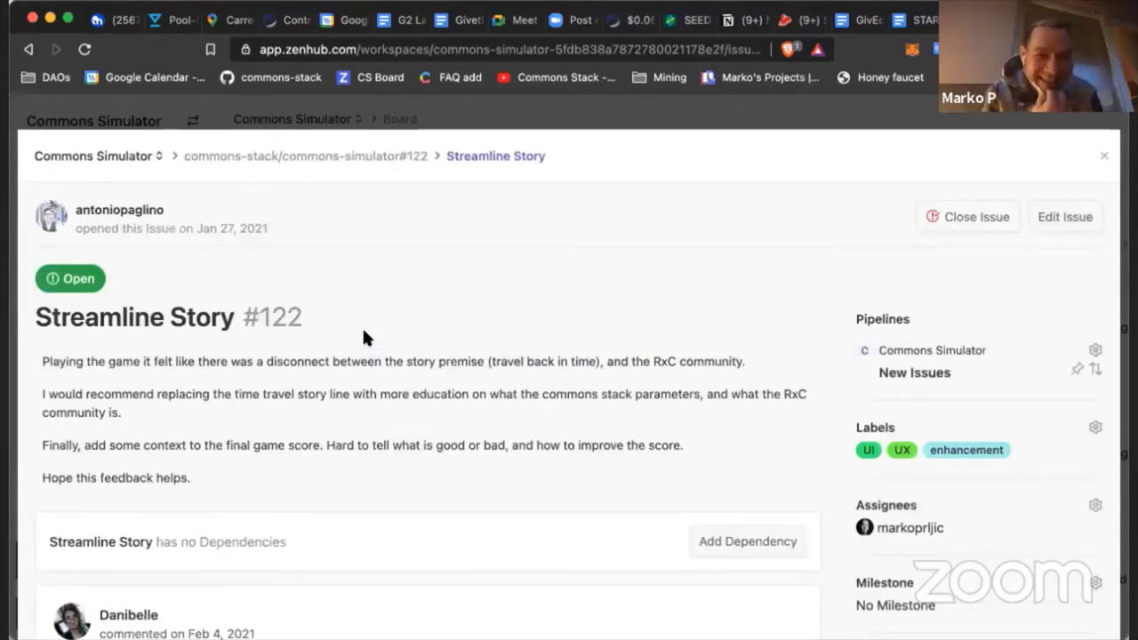
pyautogui.scroll(-2, 363, 336)
pyautogui.scroll(-5, 363, 332)
pyautogui.scroll(-3, 363, 336)
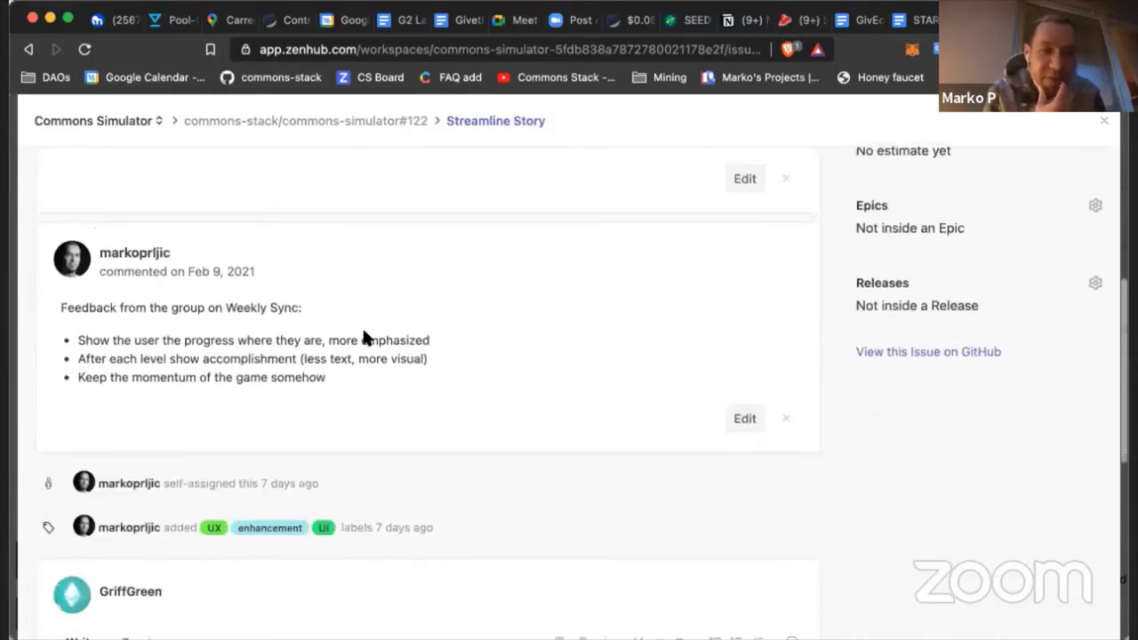
pyautogui.scroll(2, 363, 331)
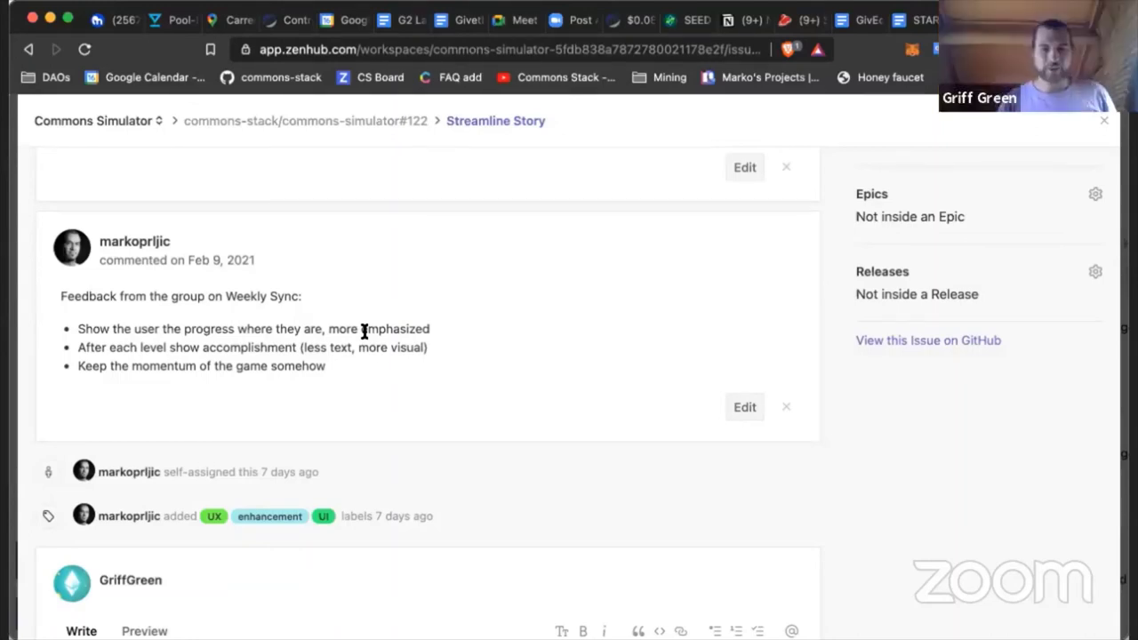
pyautogui.scroll(-1, 363, 330)
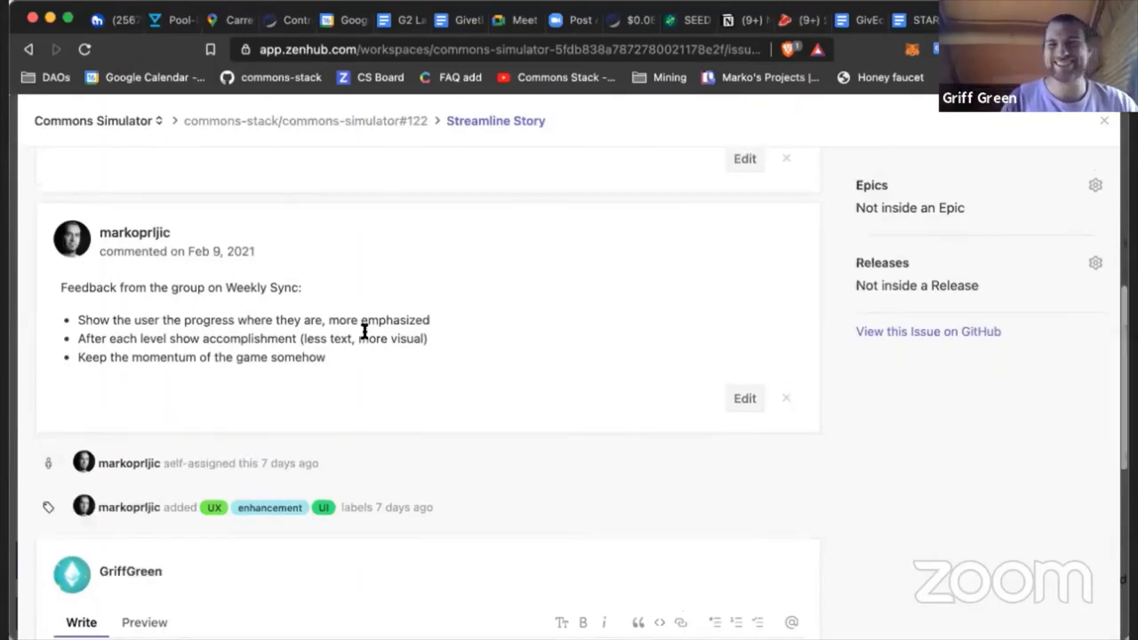
# Step: Change the pipeline of issue #122 to Product Backlog and return to the board
pyautogui.scroll(8, 363, 327)
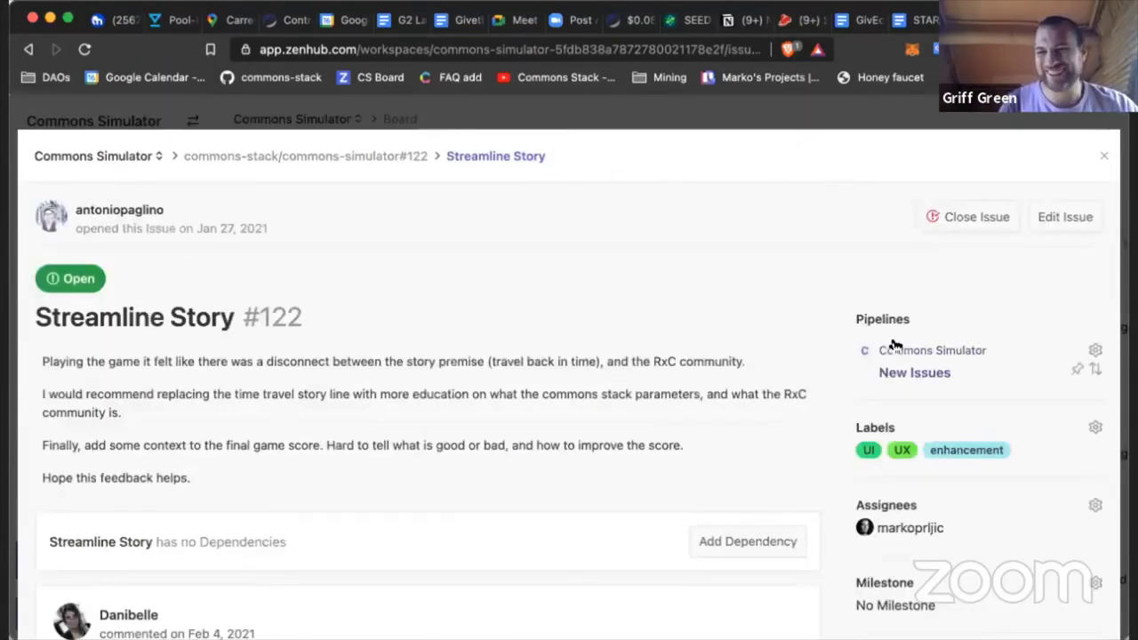
pyautogui.click(894, 346)
pyautogui.click(905, 418)
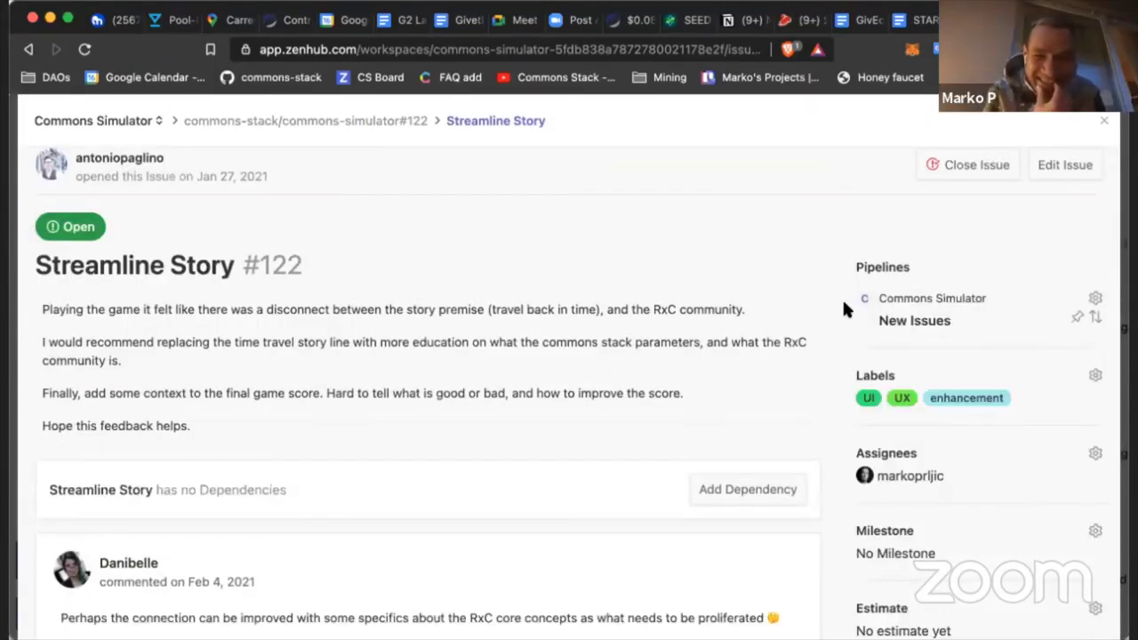
pyautogui.scroll(-5, 867, 280)
pyautogui.scroll(6, 866, 299)
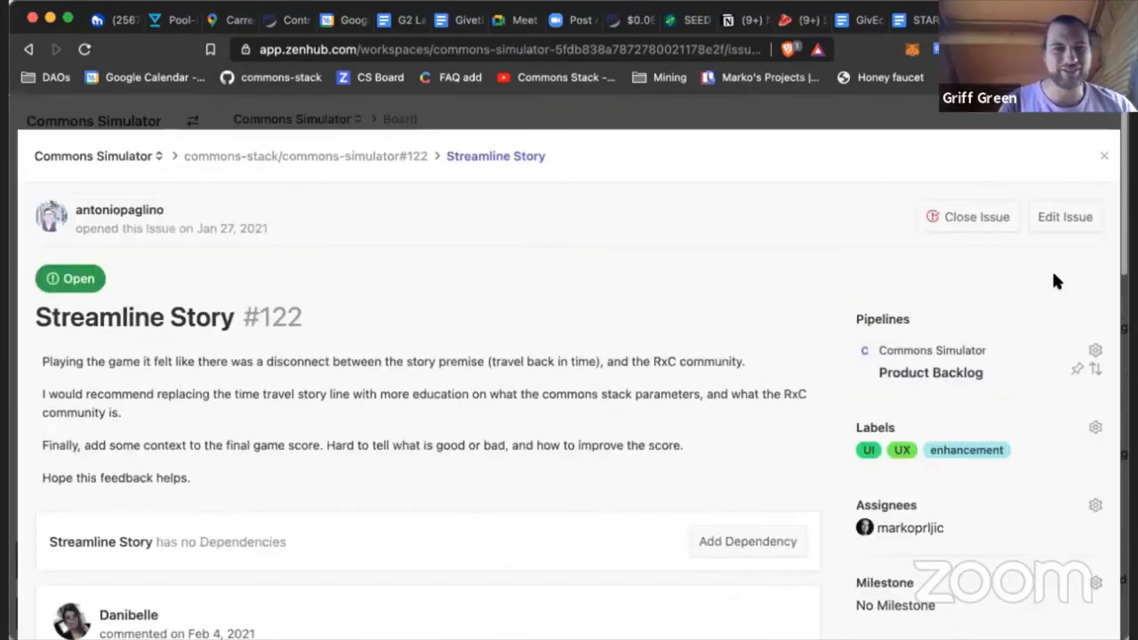
pyautogui.click(1103, 160)
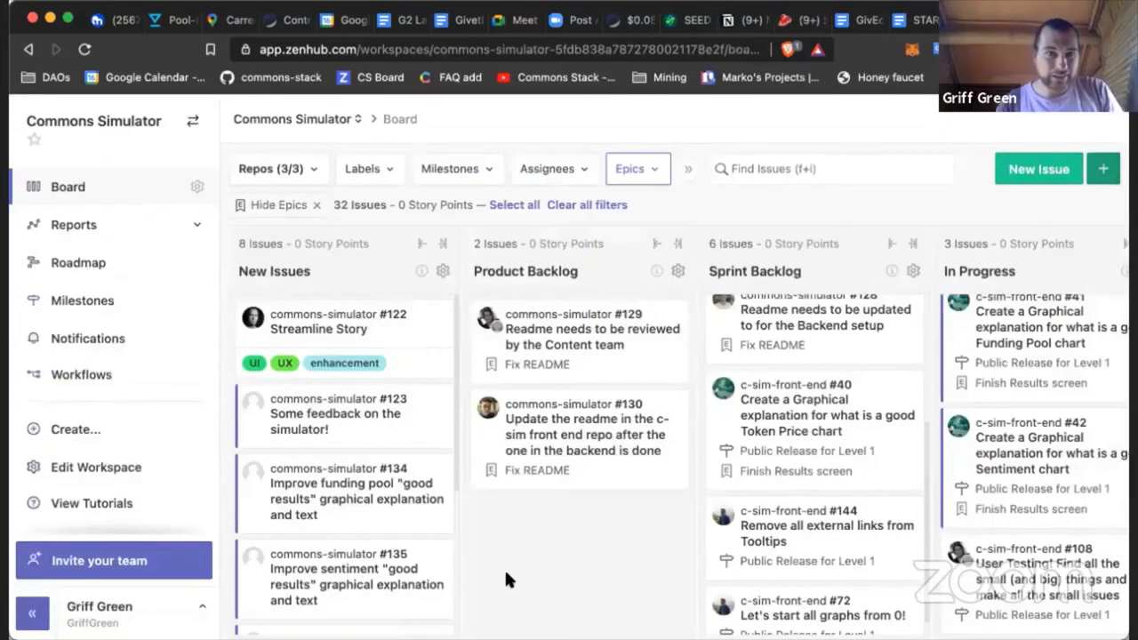
# Step: Open issue #123 "Some feedback on the simulator!" and examine its description and the Funding Pool screenshot
pyautogui.click(338, 425)
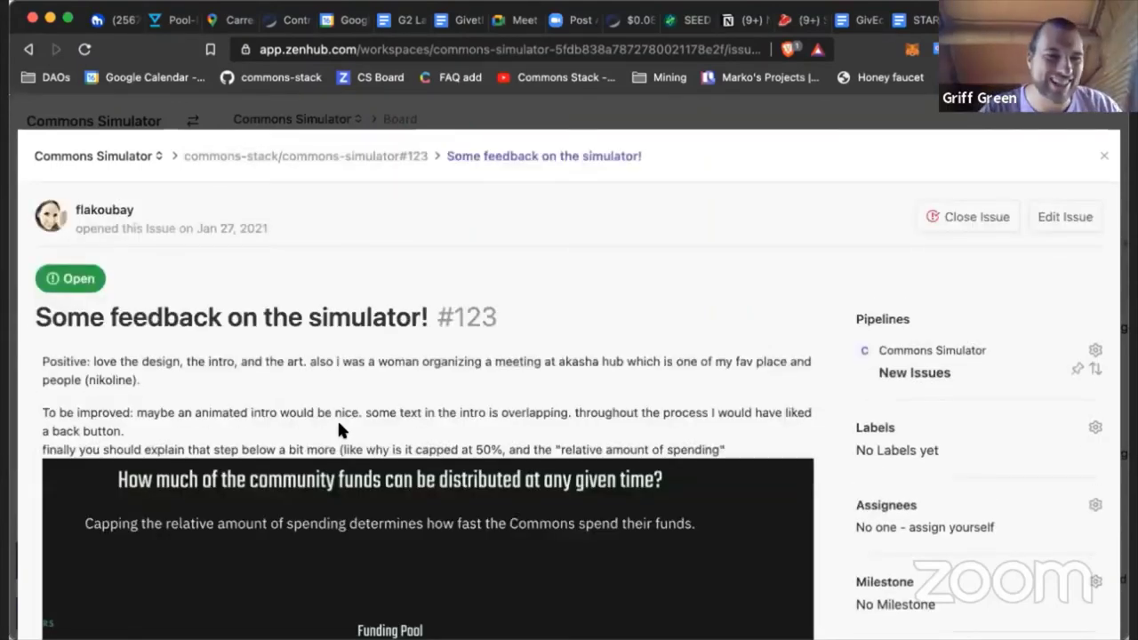
pyautogui.scroll(-1, 339, 424)
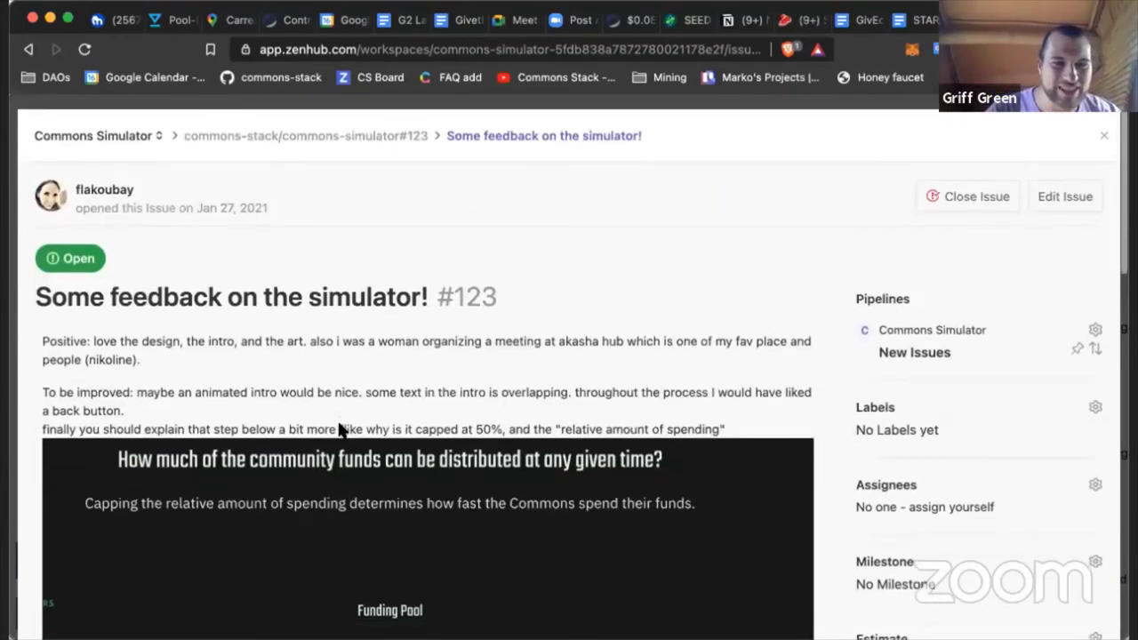
pyautogui.scroll(-3, 339, 428)
pyautogui.scroll(-2, 340, 431)
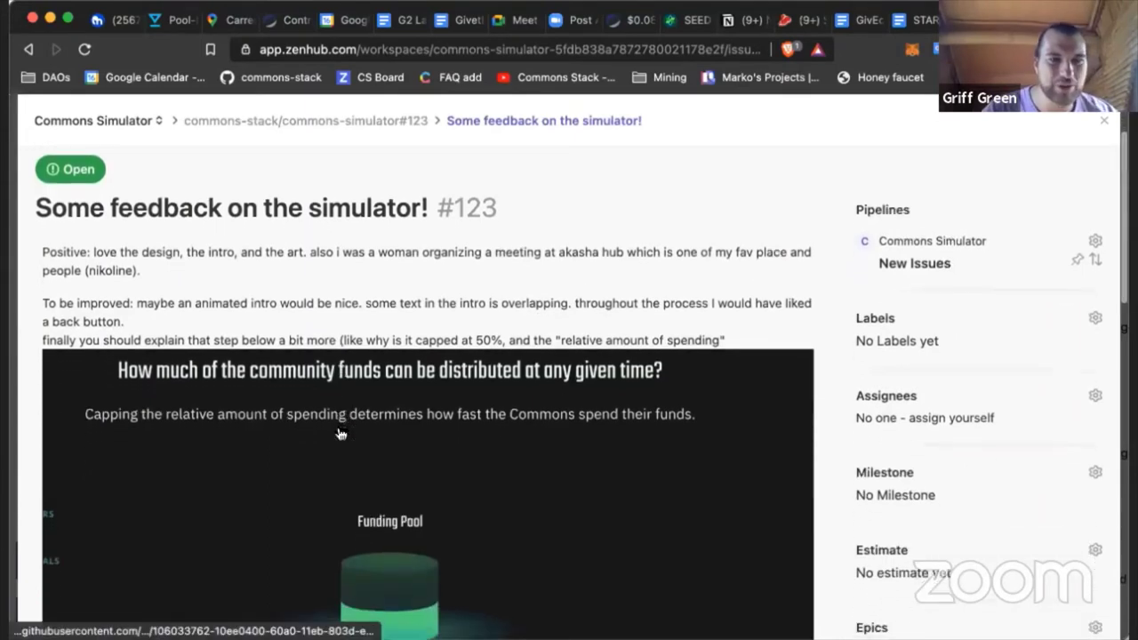
pyautogui.scroll(-1, 339, 433)
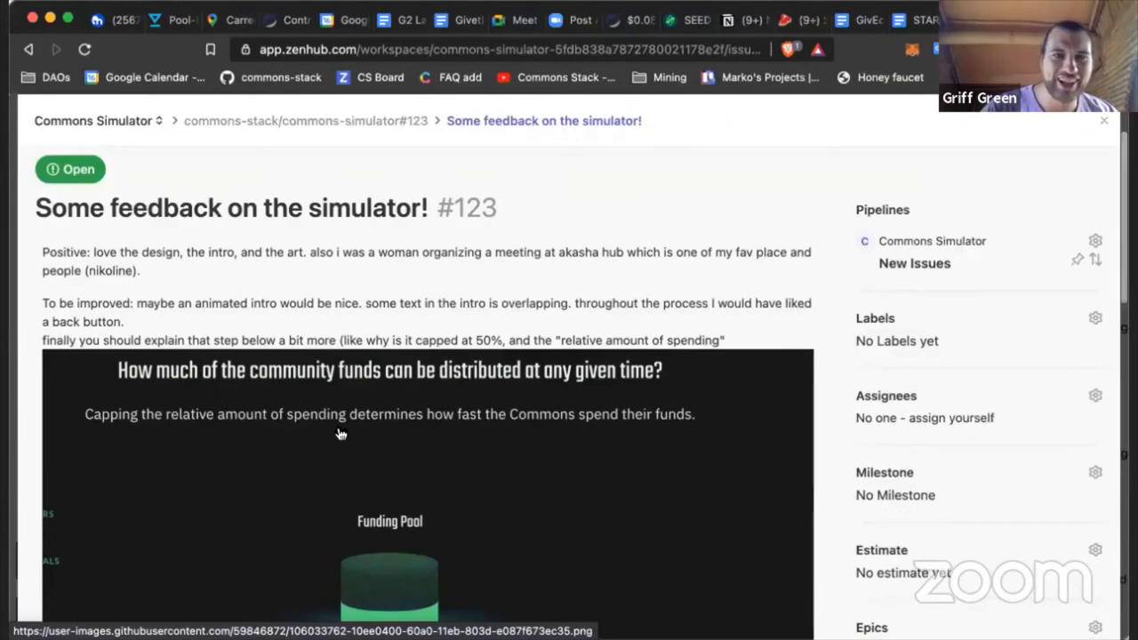
pyautogui.scroll(-1, 340, 433)
pyautogui.scroll(-2, 340, 433)
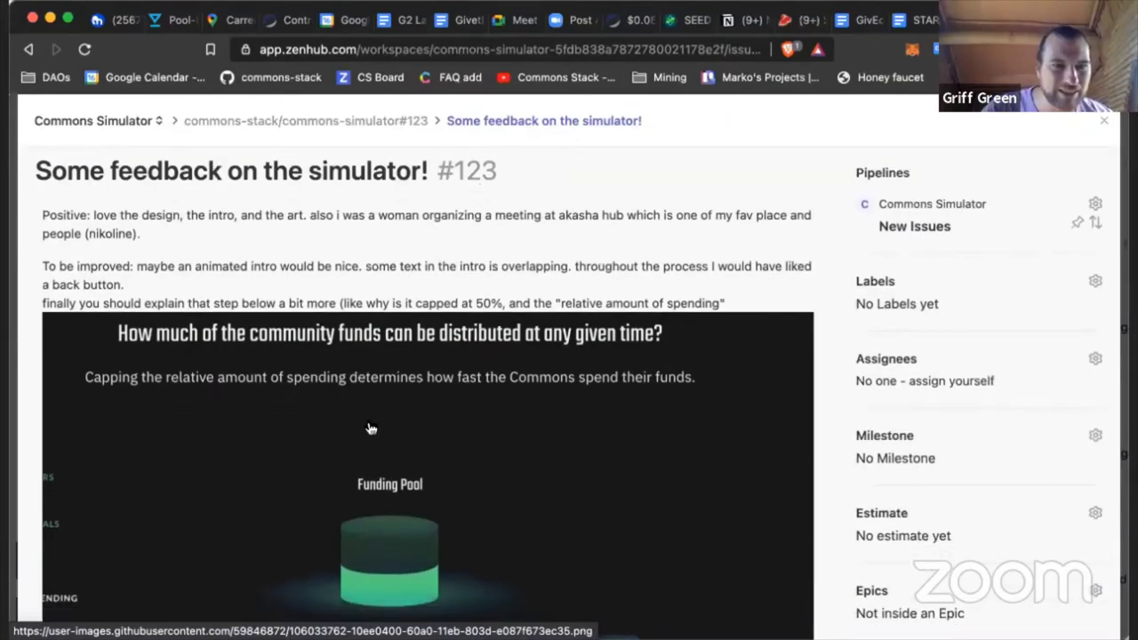
pyautogui.scroll(-3, 372, 429)
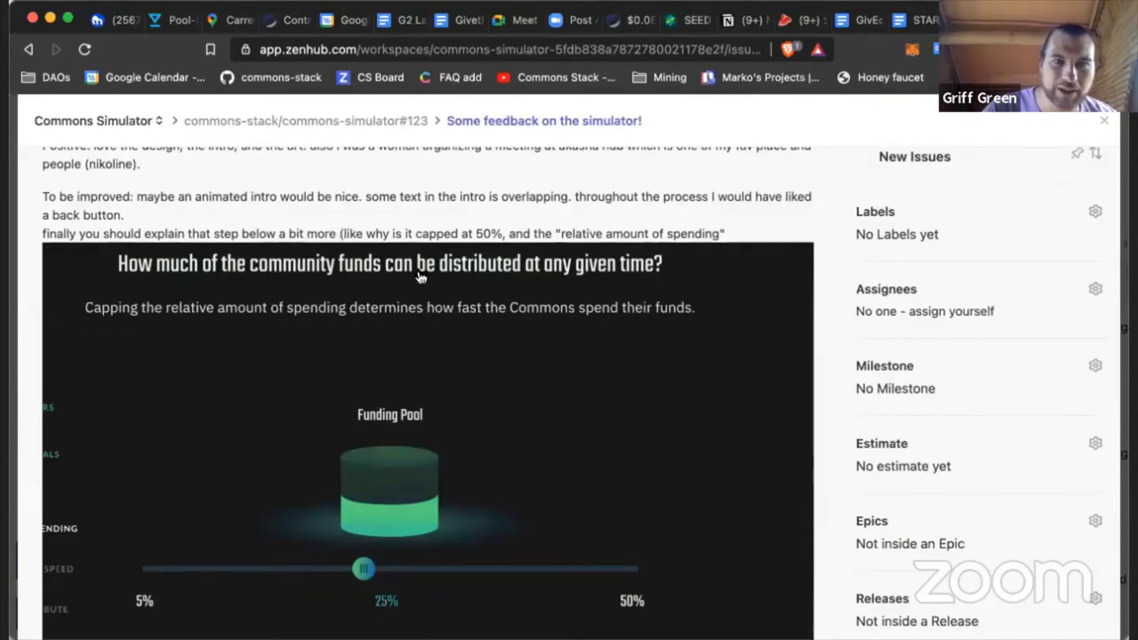
pyautogui.scroll(-2, 612, 333)
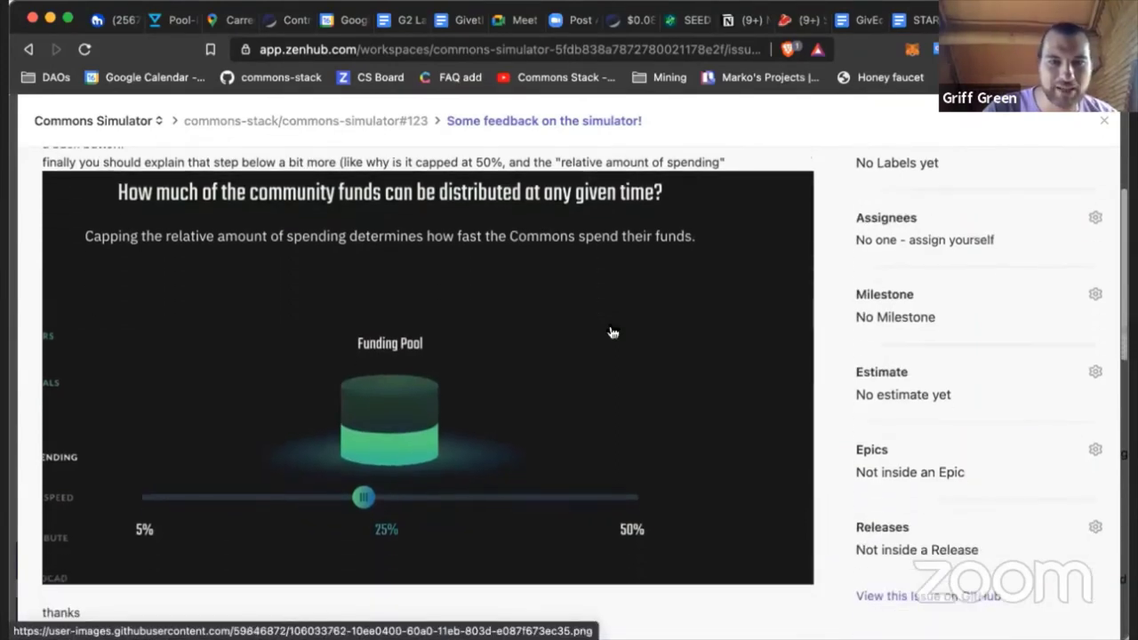
# Step: Copy the remark about the 50% cap and the "relative amount of spending" from issue #123's description
pyautogui.scroll(2, 611, 332)
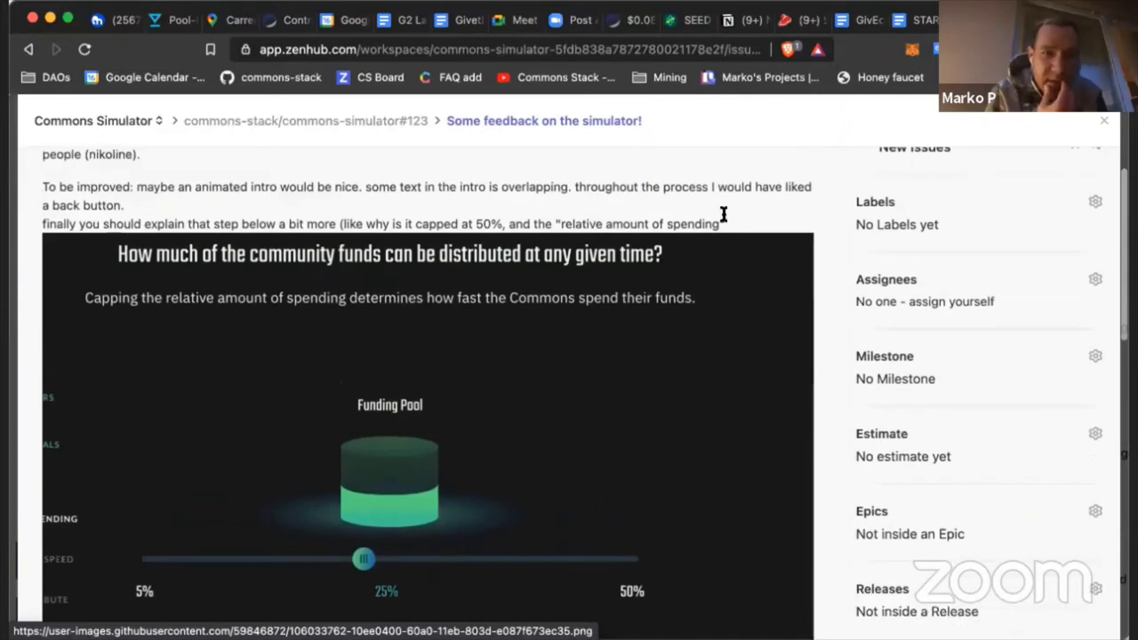
pyautogui.moveTo(520, 224); pyautogui.dragTo(335, 224)
pyautogui.press('super+c')
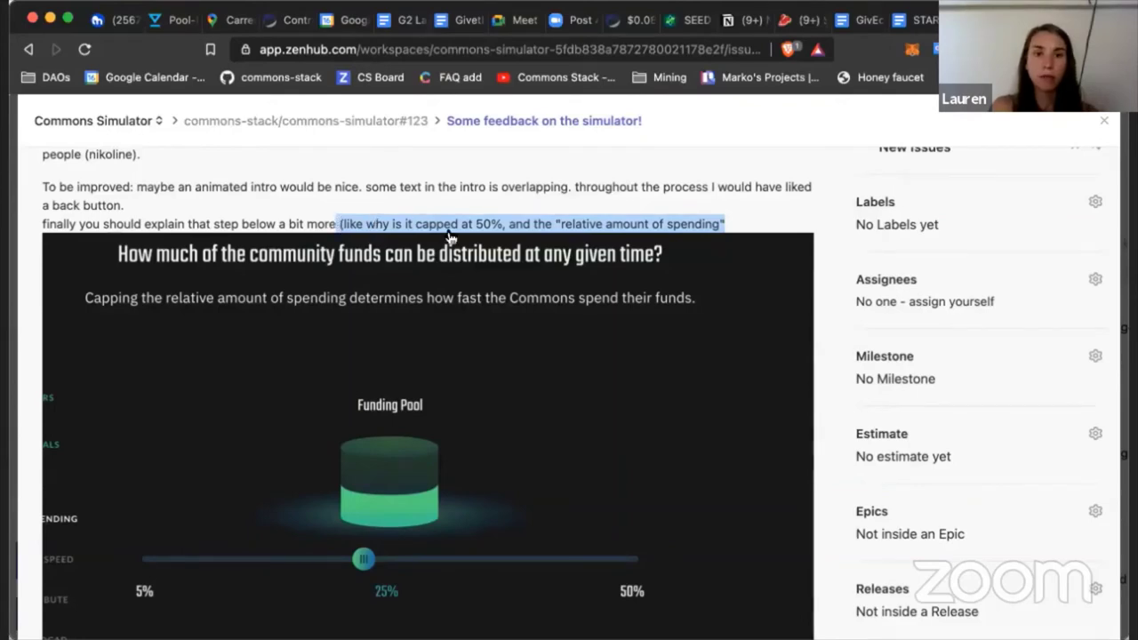
# Step: Check the comment on issue #123 and assign the issue to the content team member
pyautogui.scroll(3, 703, 320)
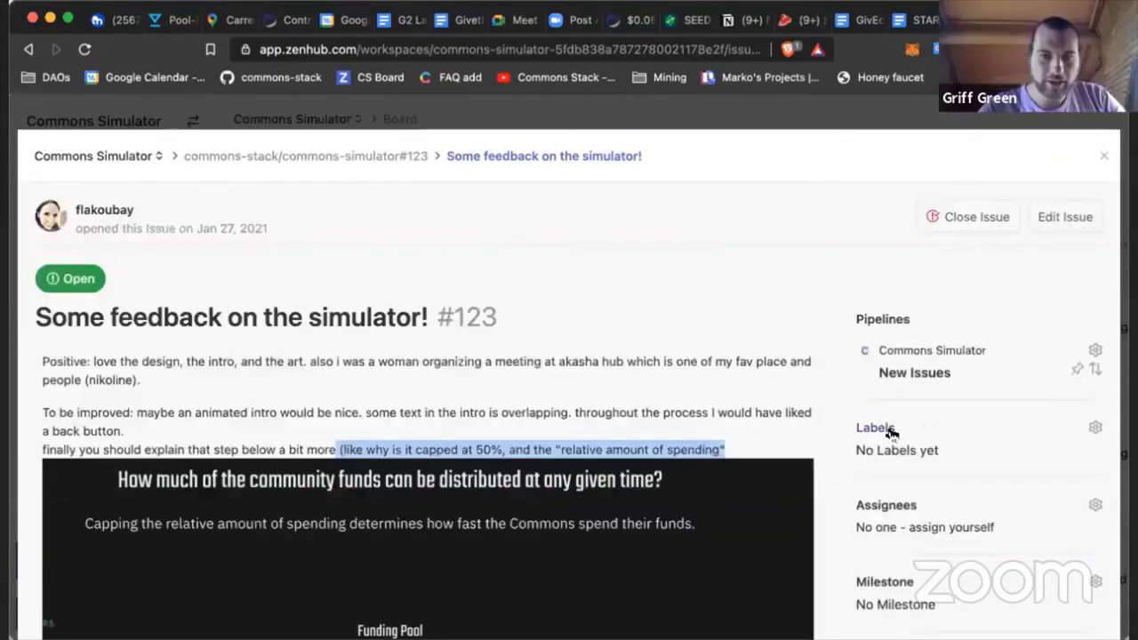
pyautogui.scroll(-4, 892, 433)
pyautogui.scroll(-5, 891, 433)
pyautogui.scroll(4, 892, 433)
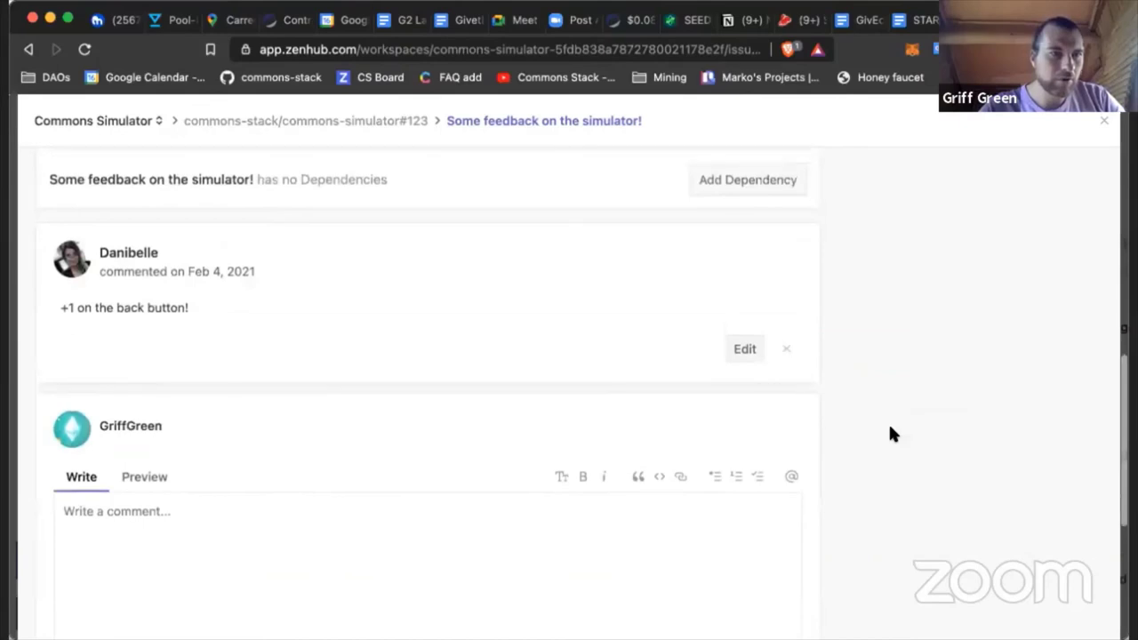
pyautogui.scroll(8, 889, 426)
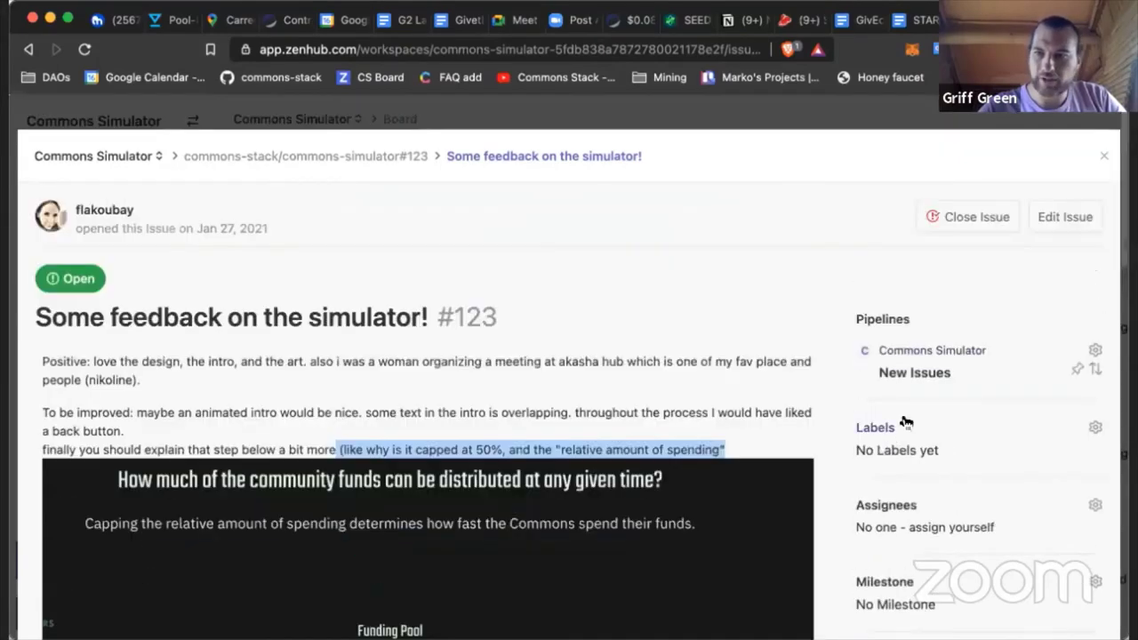
pyautogui.click(878, 504)
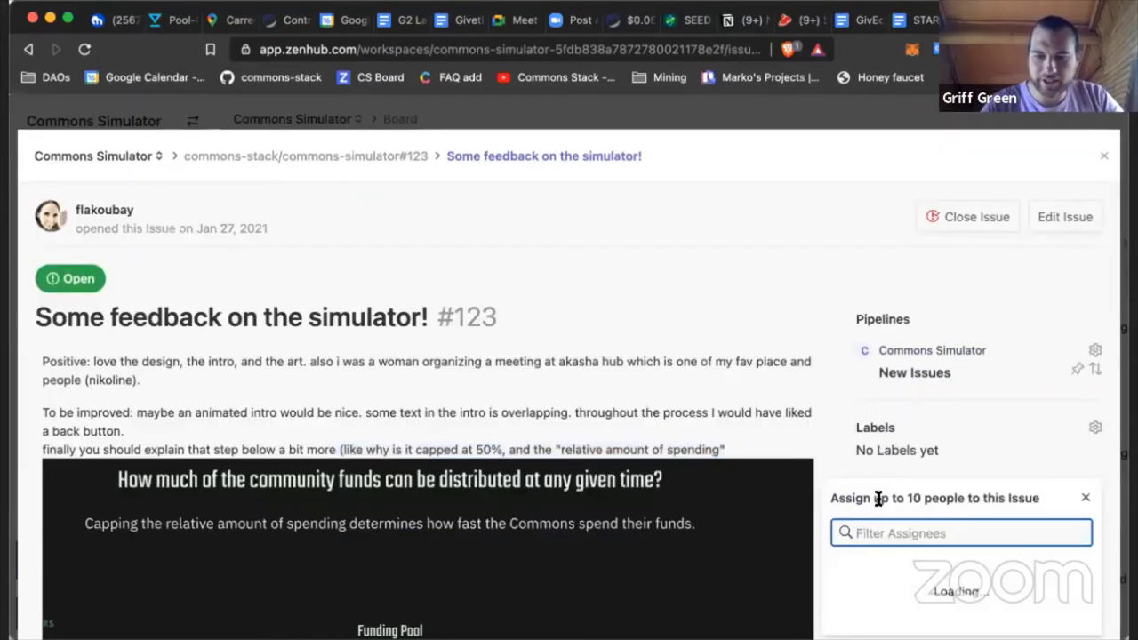
pyautogui.write('lauren')
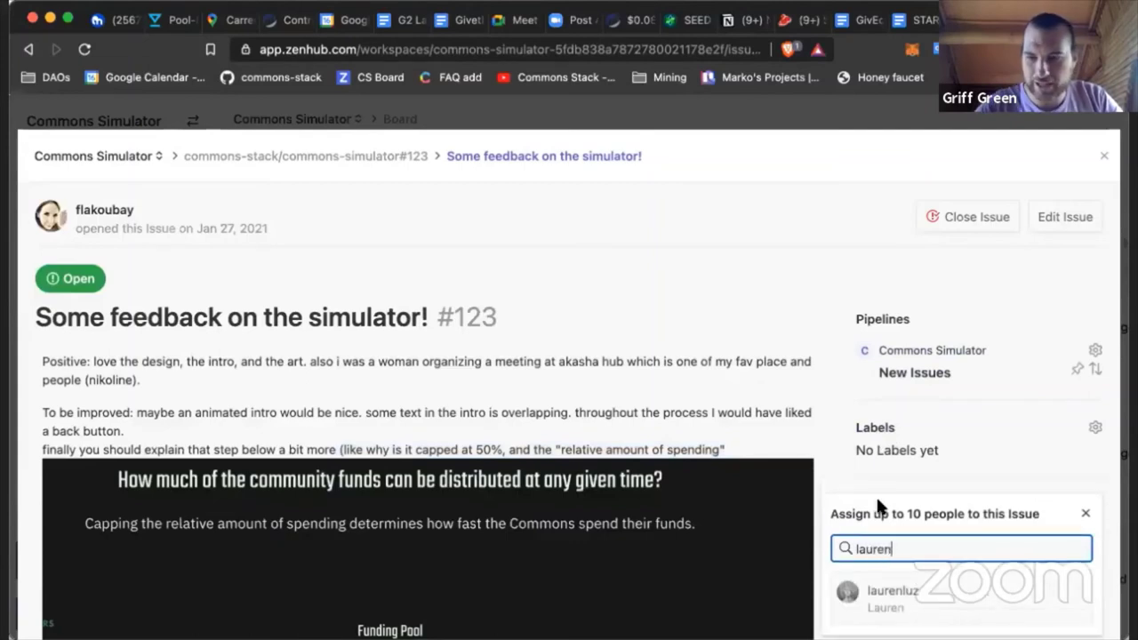
pyautogui.click(885, 592)
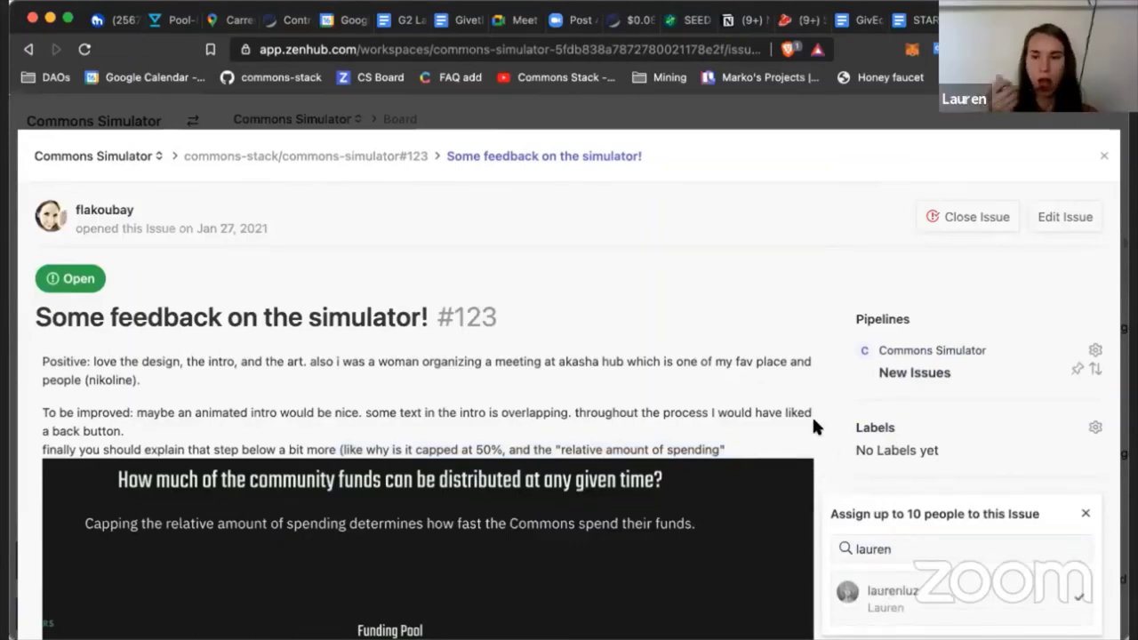
pyautogui.click(829, 379)
# Step: Change the pipeline of issue #123 from New Issues to Sprint Backlog
pyautogui.scroll(-2, 860, 377)
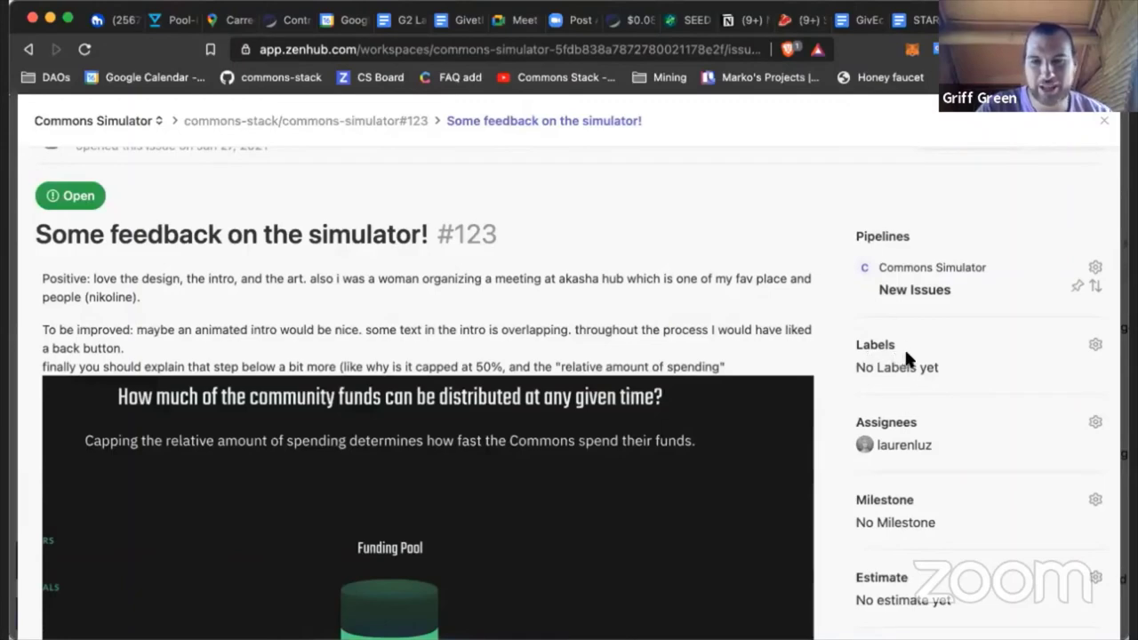
pyautogui.click(909, 283)
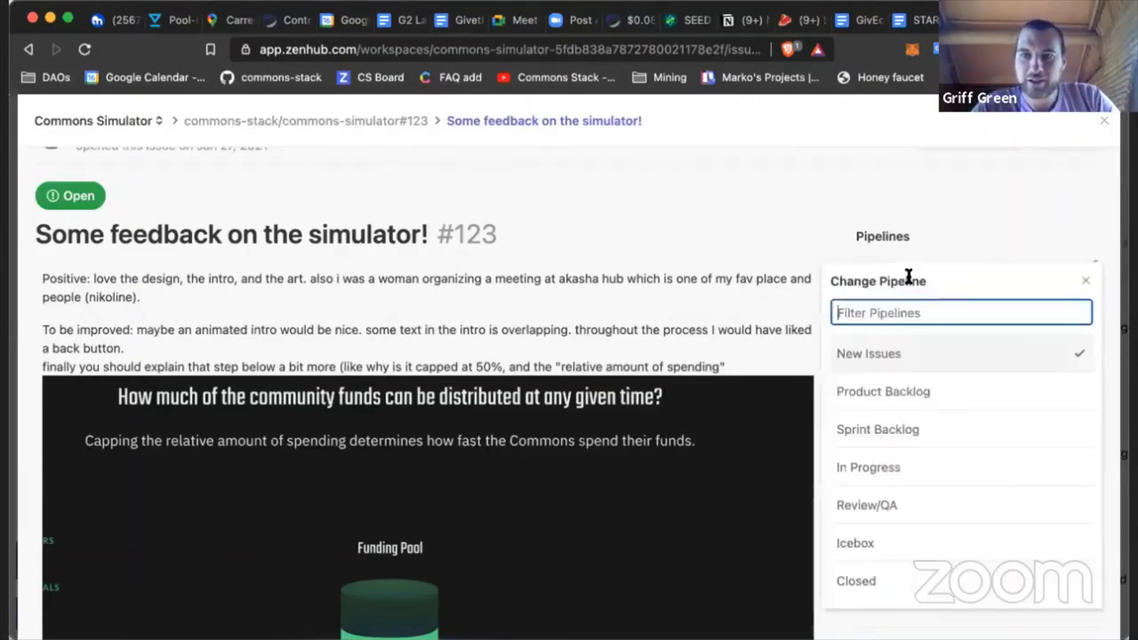
pyautogui.press('Escape')
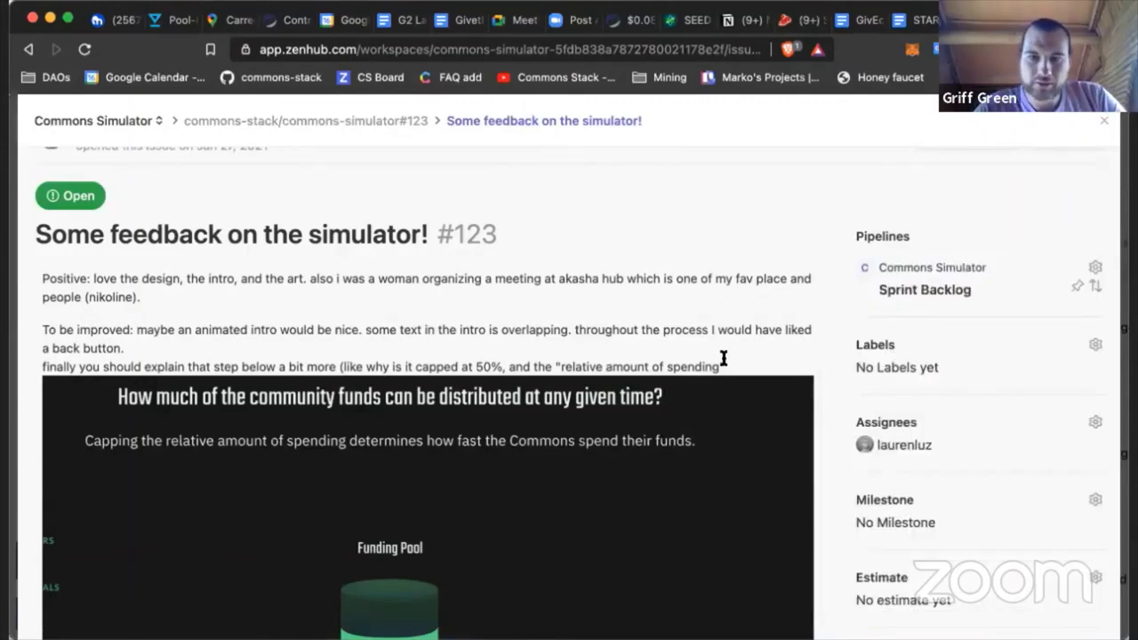
# Step: Start a comment on issue #123 mentioning the assignee and insert the copied remark without its opening parenthesis
pyautogui.scroll(-10, 623, 364)
pyautogui.click(469, 367)
pyautogui.write('@laur')
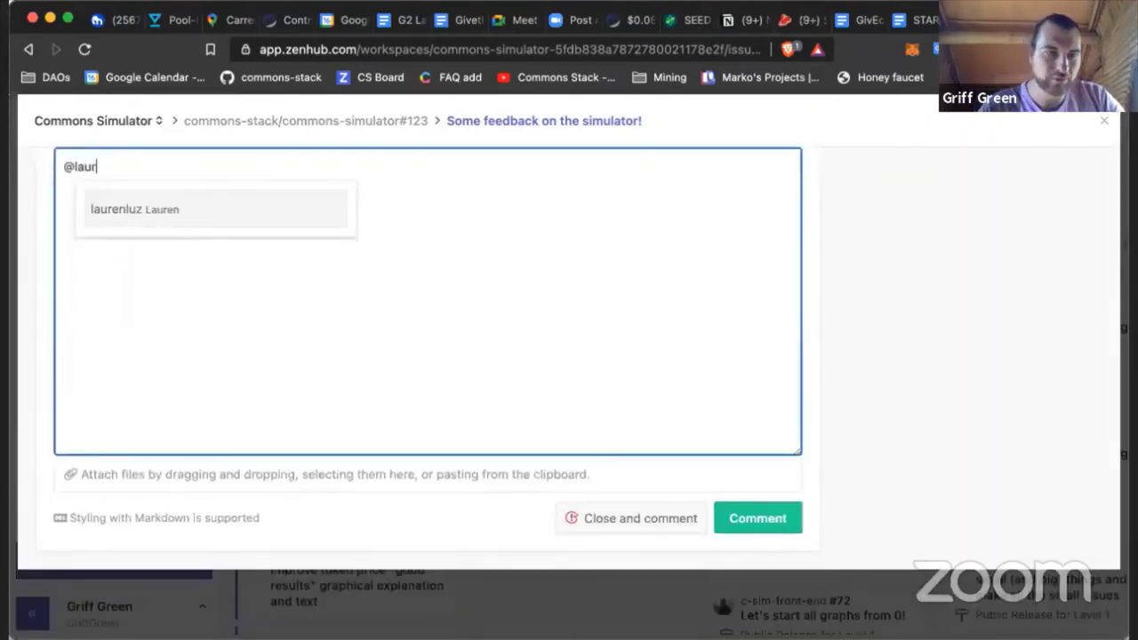
pyautogui.click(312, 206)
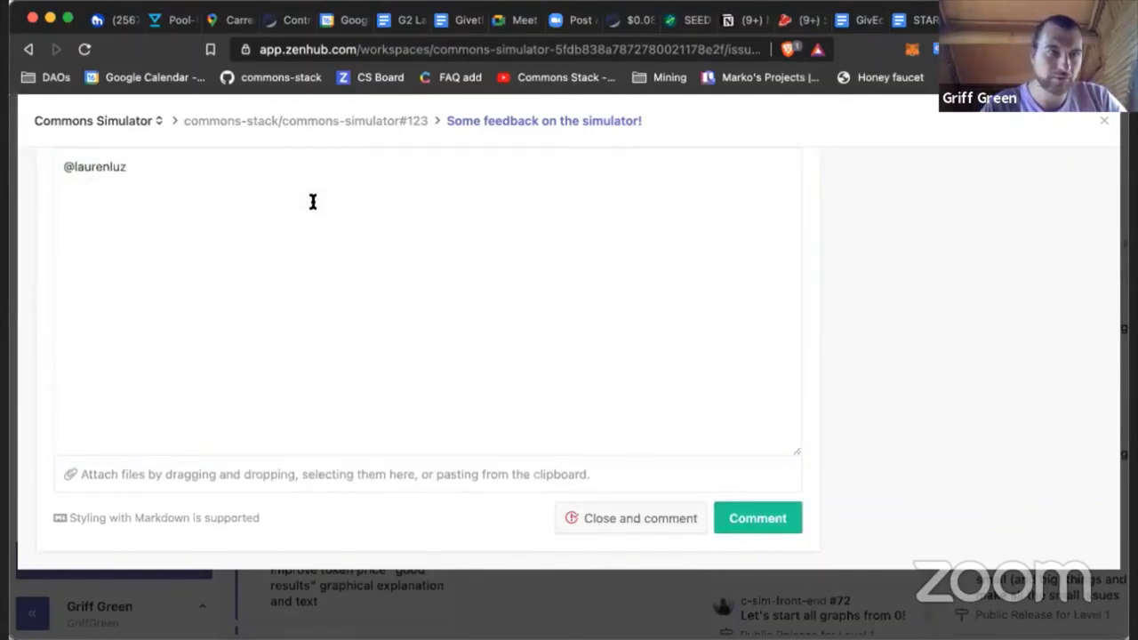
pyautogui.press('super+v')
pyautogui.click(133, 165)
pyautogui.press('BackSpace')
pyautogui.write('"')
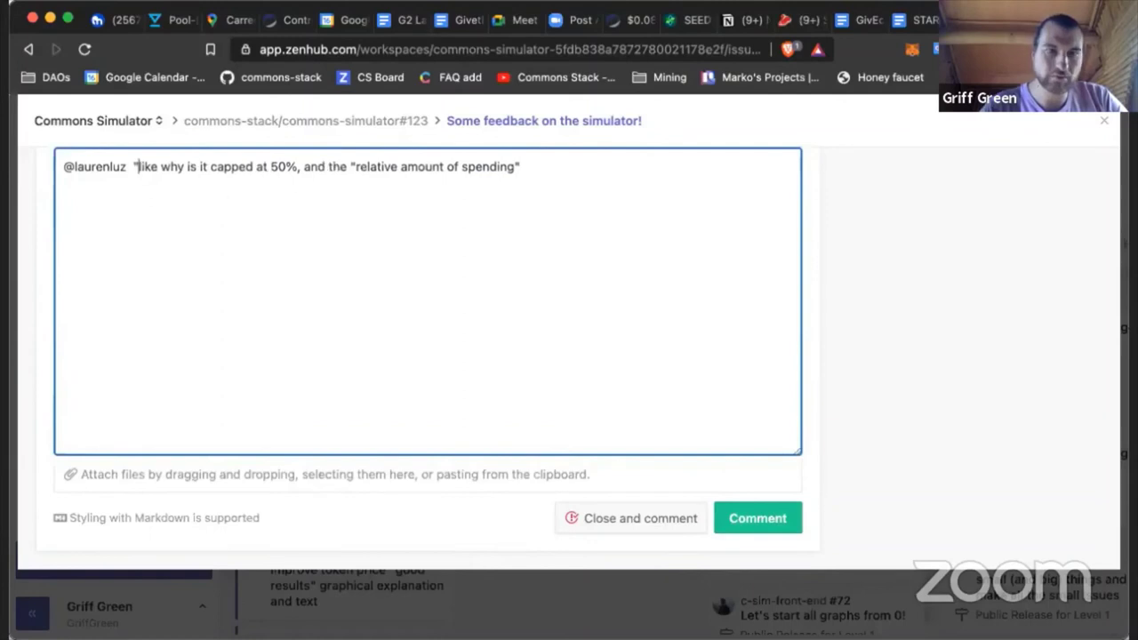
pyautogui.press('BackSpace')
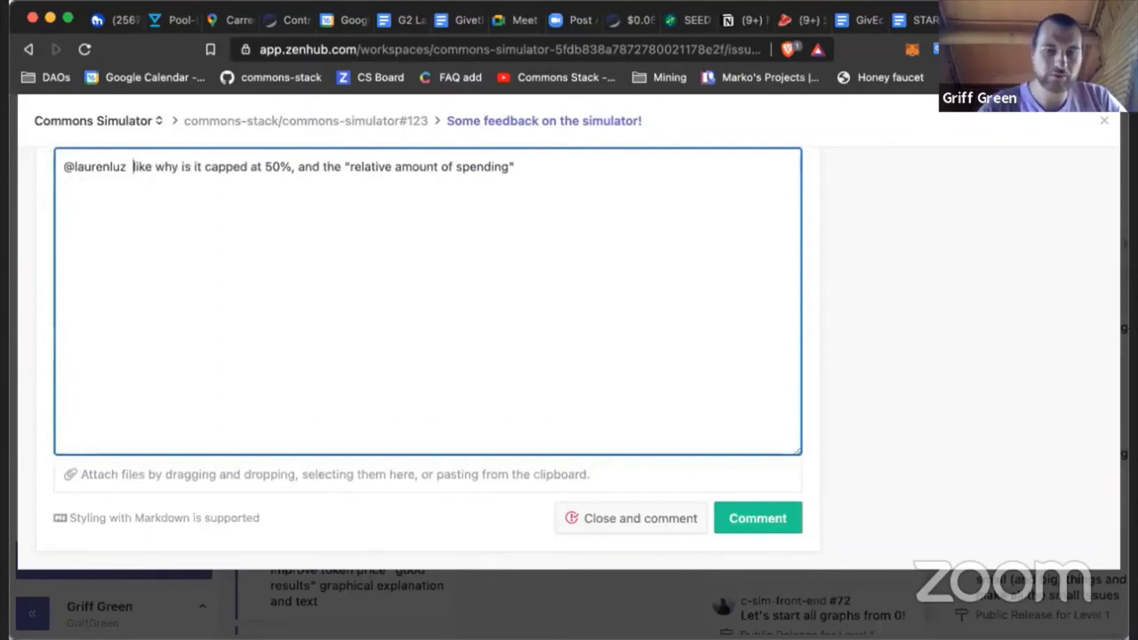
# Step: Put "please address" before the remark and ":-D!!" after it, then post the comment and return to the board
pyautogui.write('please address')
pyautogui.click(604, 166)
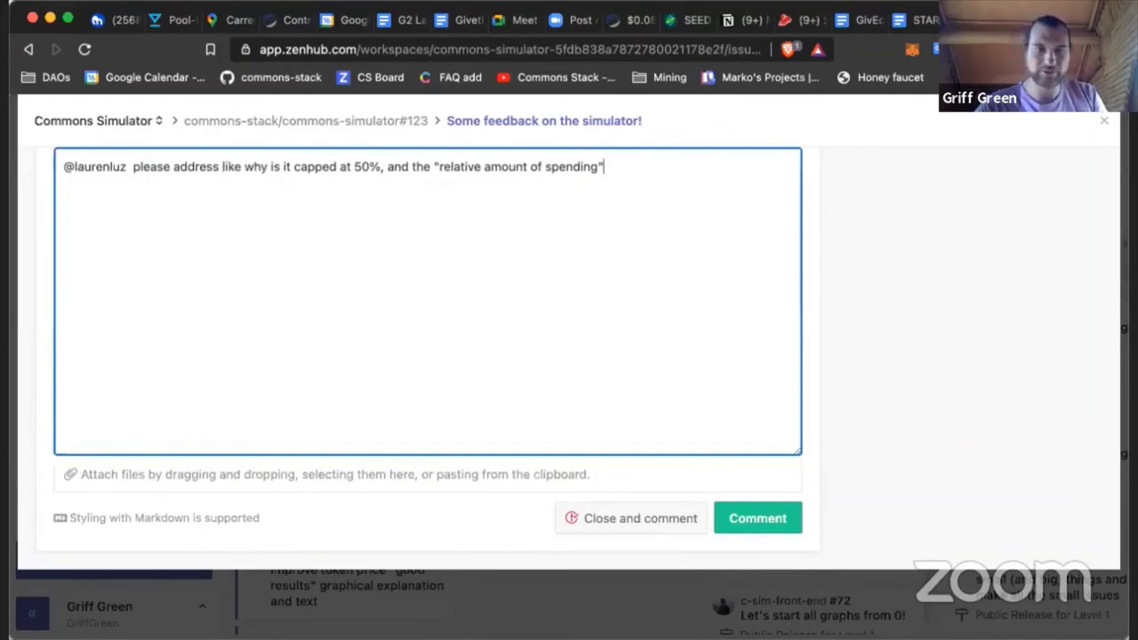
pyautogui.write(':-D!!')
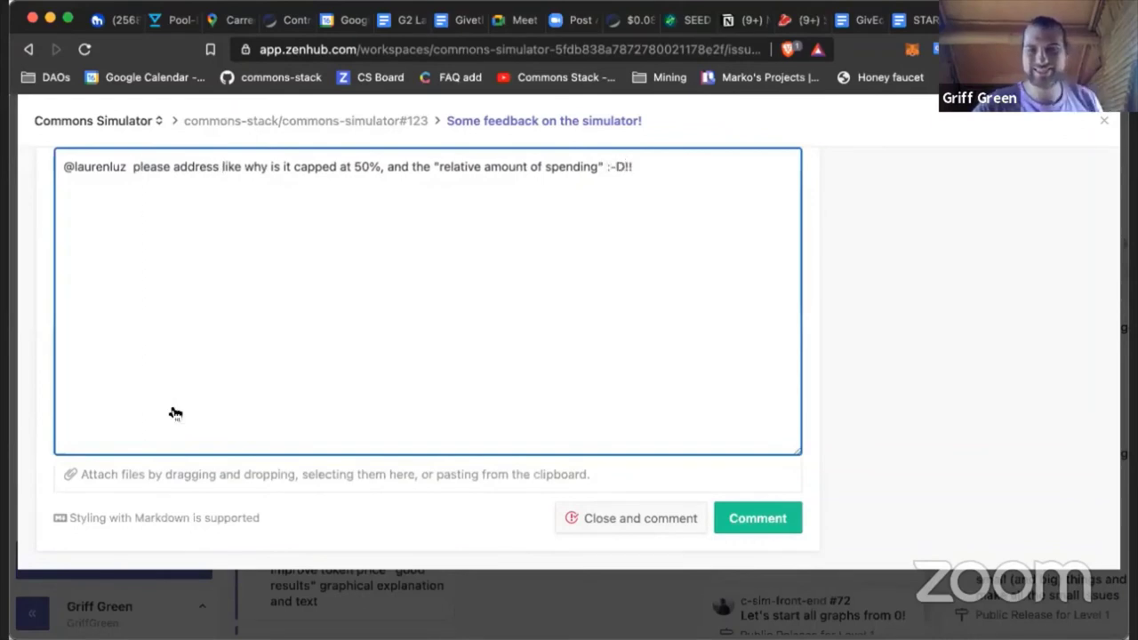
pyautogui.click(729, 534)
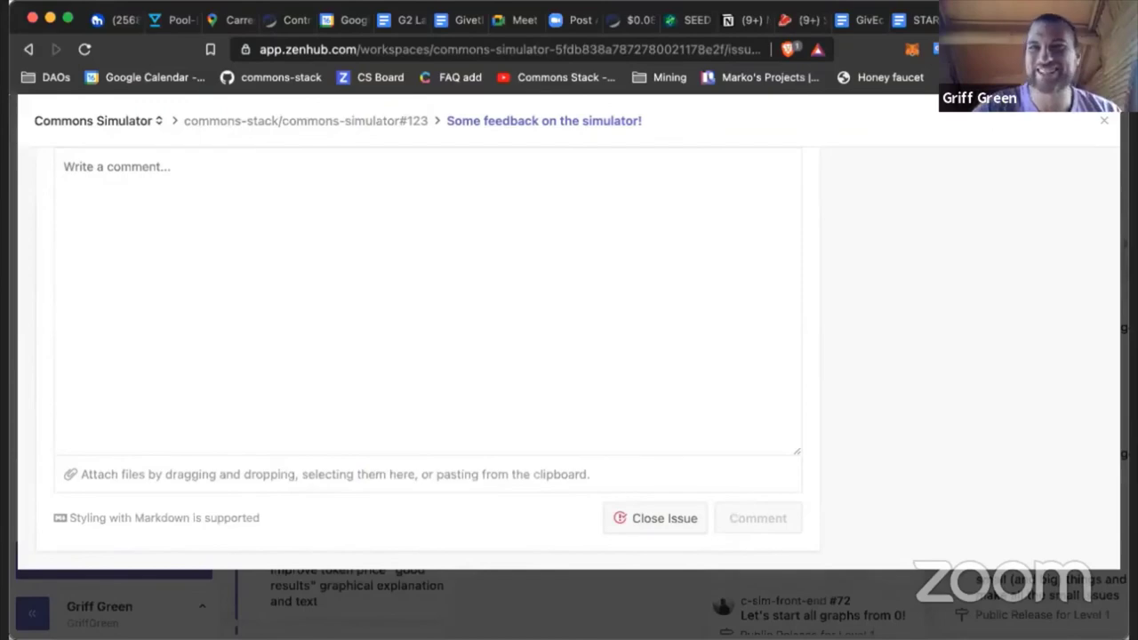
pyautogui.click(1107, 124)
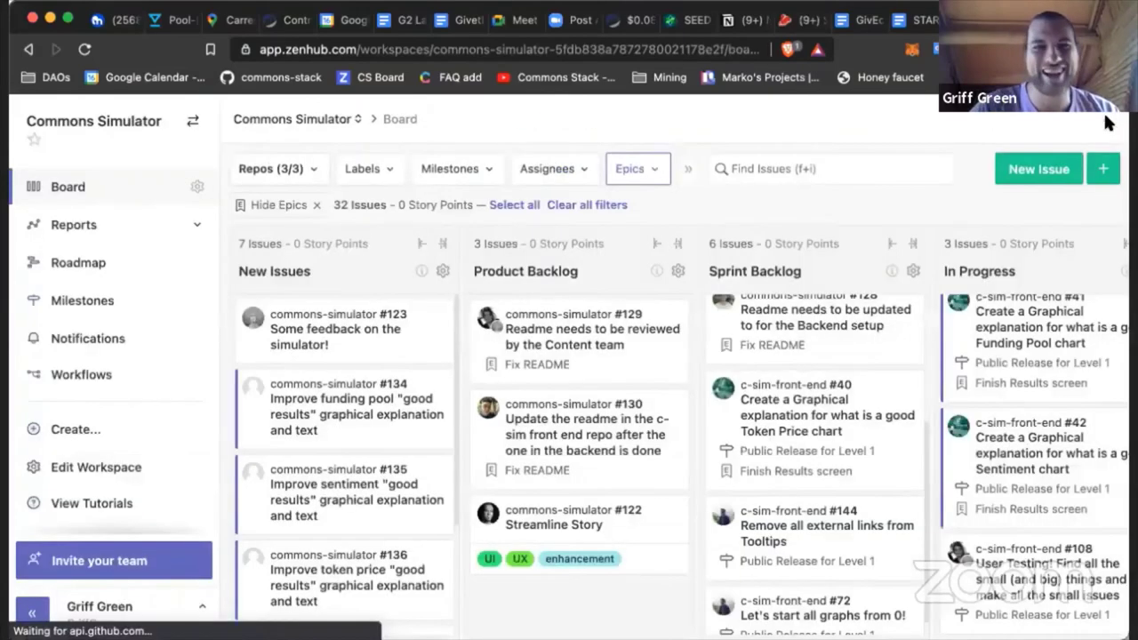
pyautogui.click(329, 336)
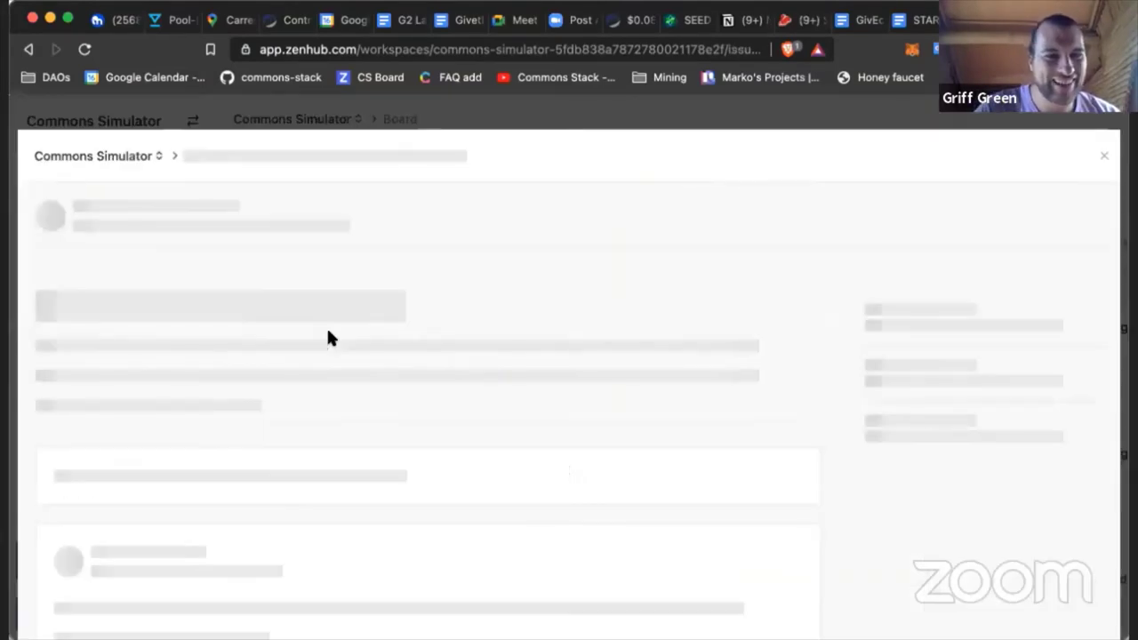
pyautogui.click(1104, 157)
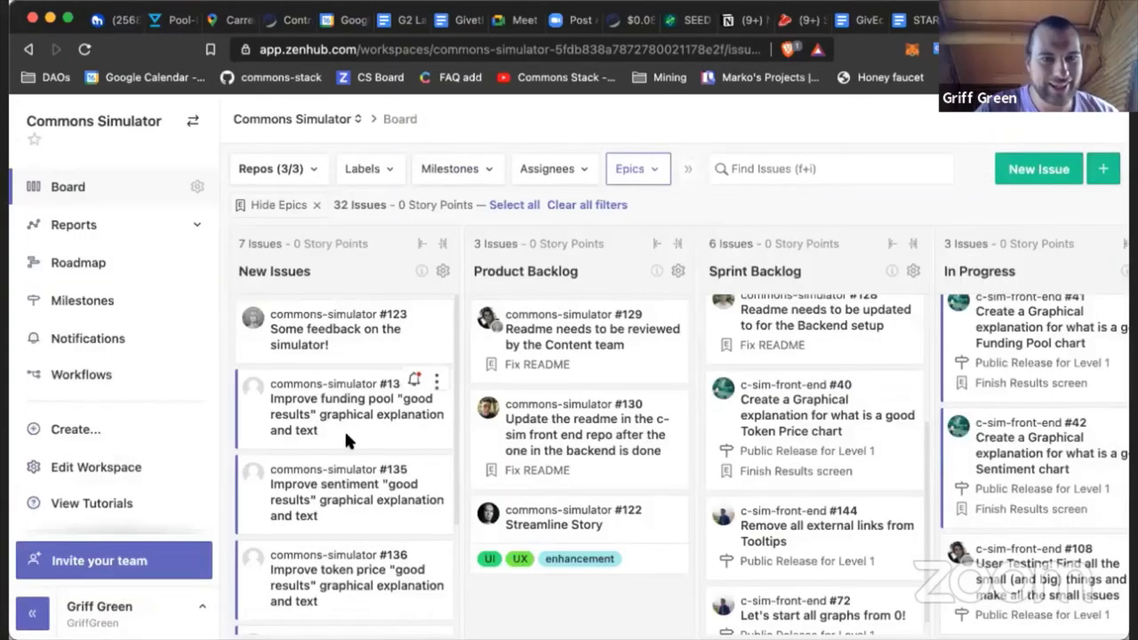
# Step: Open issue #134 "Improve funding pool "good results" graphical explanation and text" and examine its title, description area and details
pyautogui.click(348, 440)
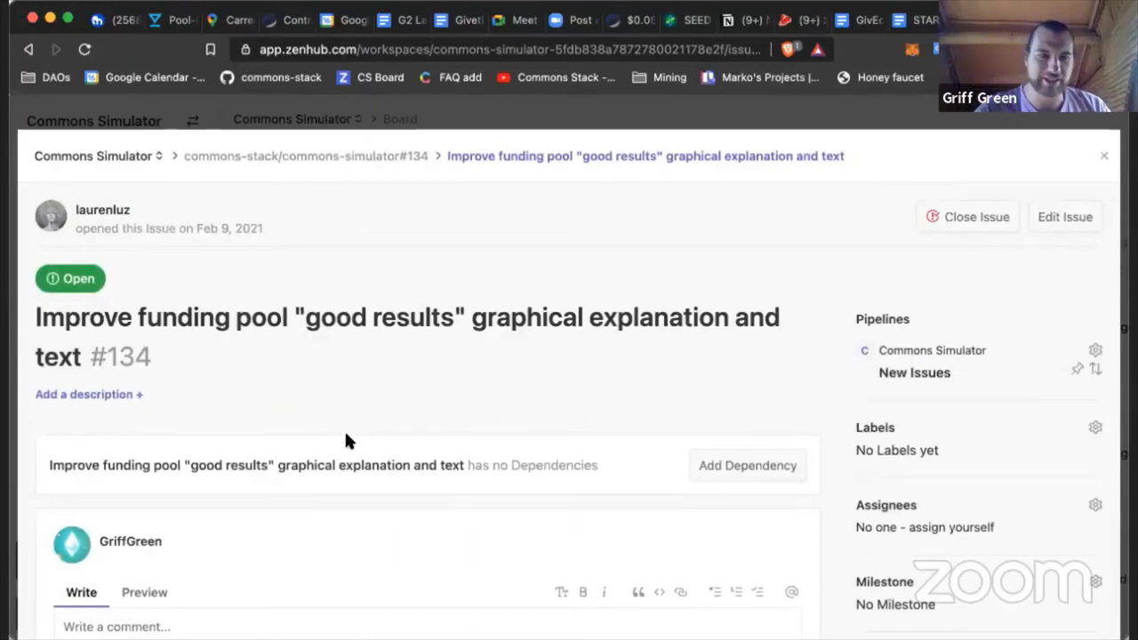
pyautogui.scroll(-5, 347, 440)
pyautogui.scroll(5, 348, 441)
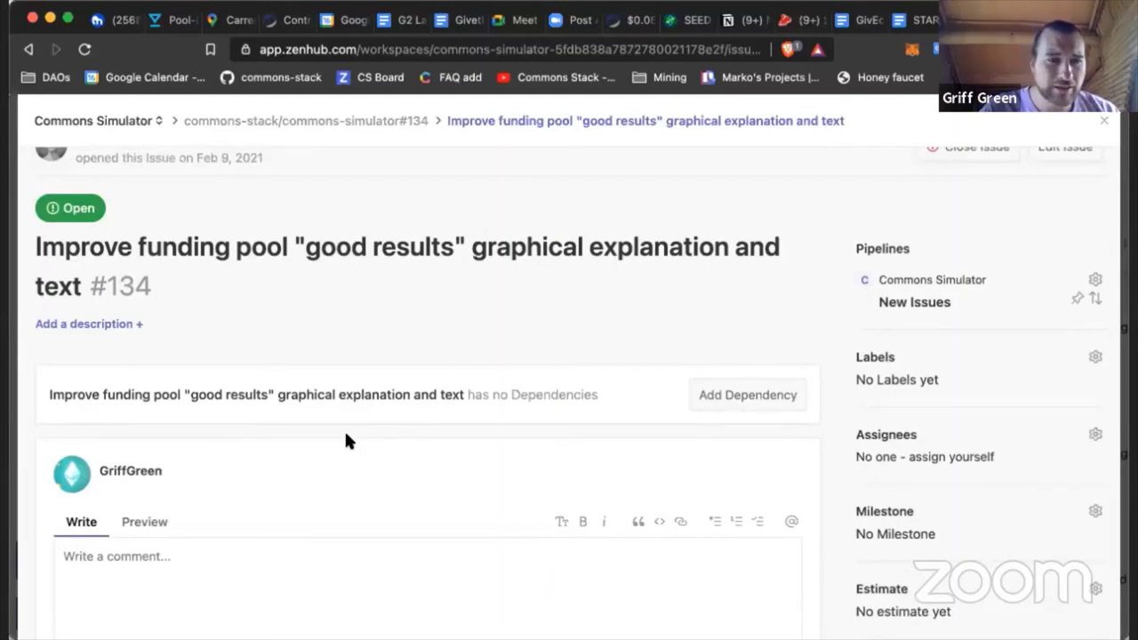
pyautogui.scroll(2, 346, 435)
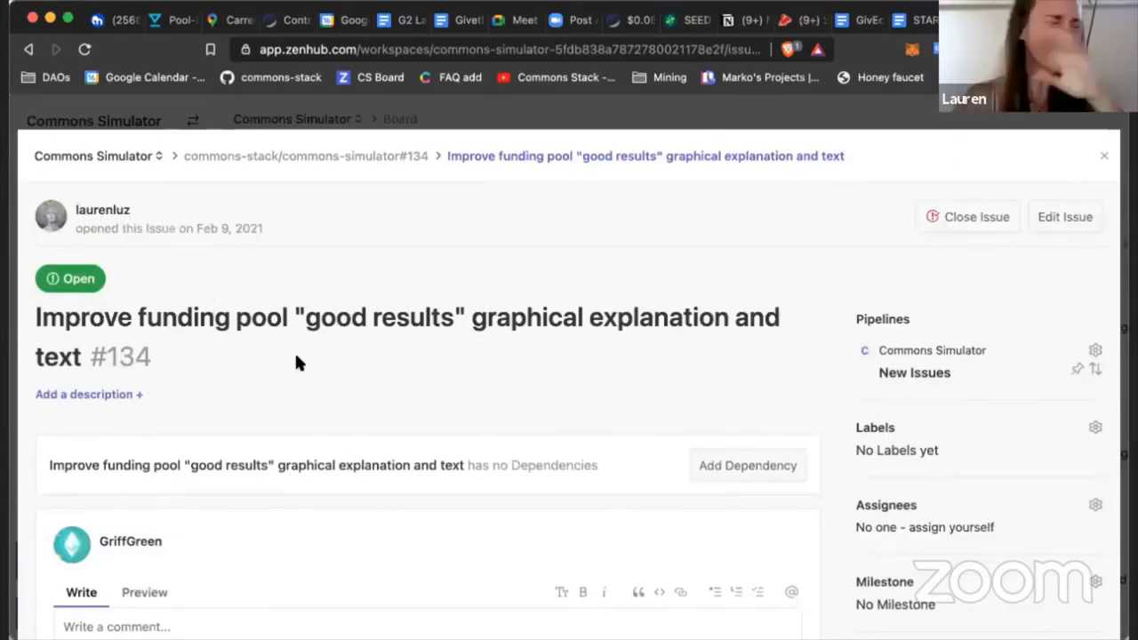
pyautogui.scroll(-5, 296, 360)
pyautogui.click(293, 396)
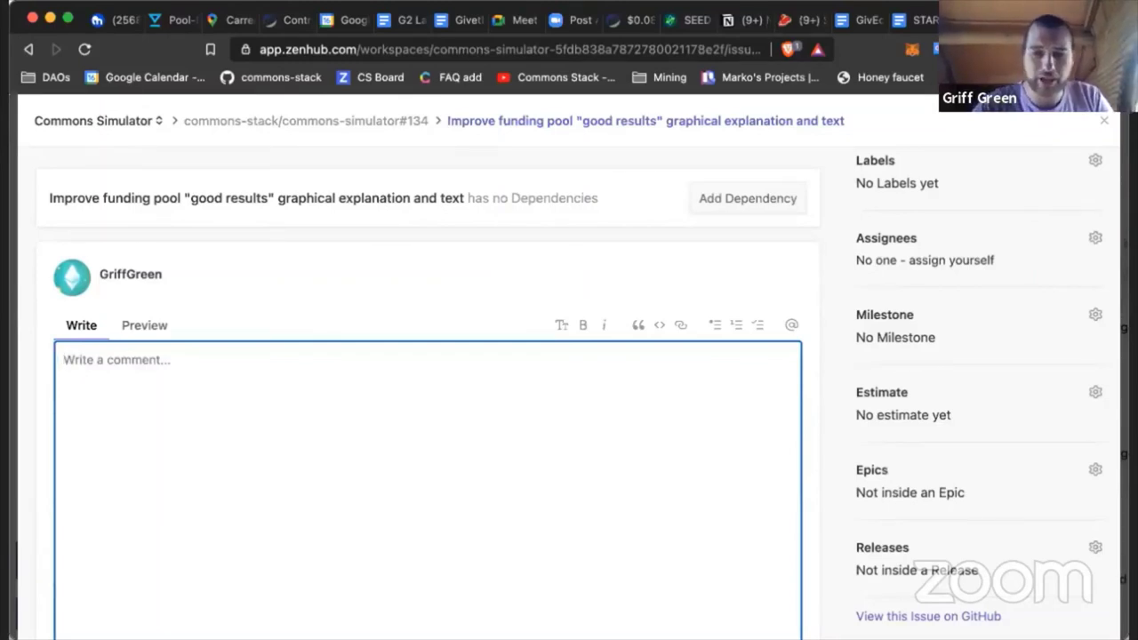
pyautogui.scroll(1, 287, 258)
pyautogui.scroll(4, 287, 258)
pyautogui.scroll(-5, 287, 258)
pyautogui.scroll(-1, 288, 258)
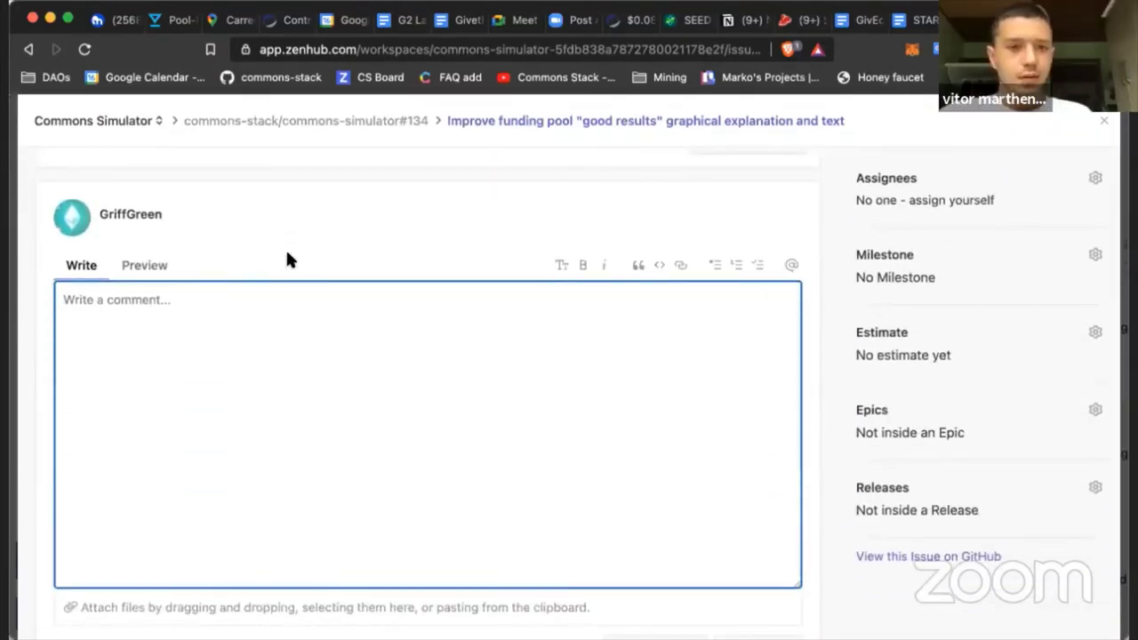
pyautogui.scroll(5, 286, 257)
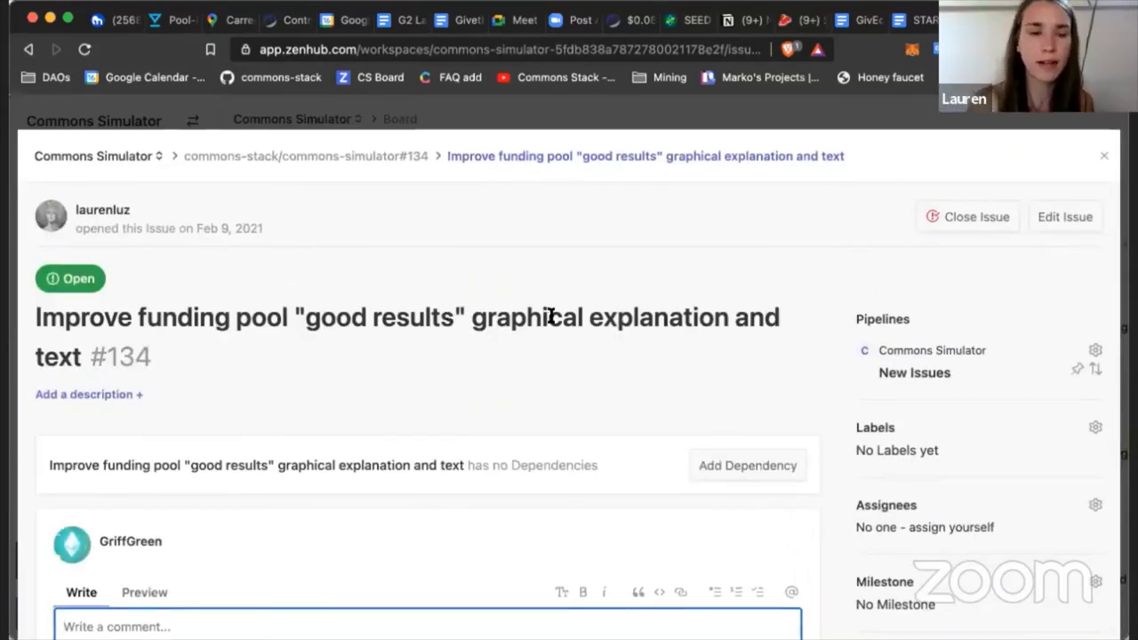
pyautogui.scroll(-4, 471, 366)
pyautogui.scroll(-1, 468, 359)
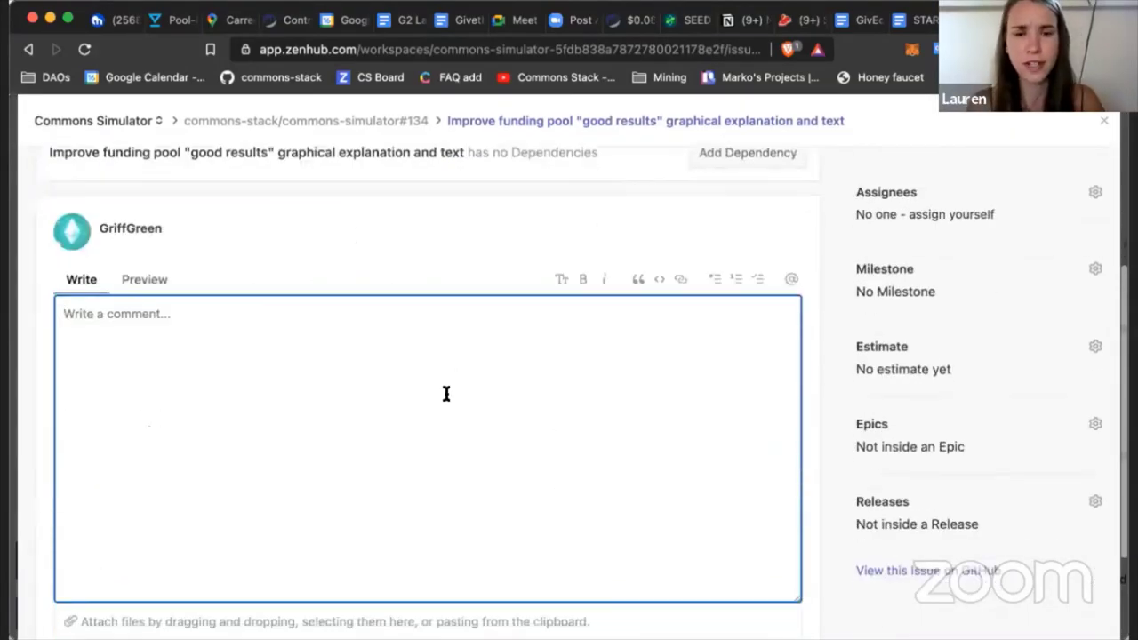
# Step: Begin drafting a comment on issue #134 with the words "The metrics"
pyautogui.write('The good gr')
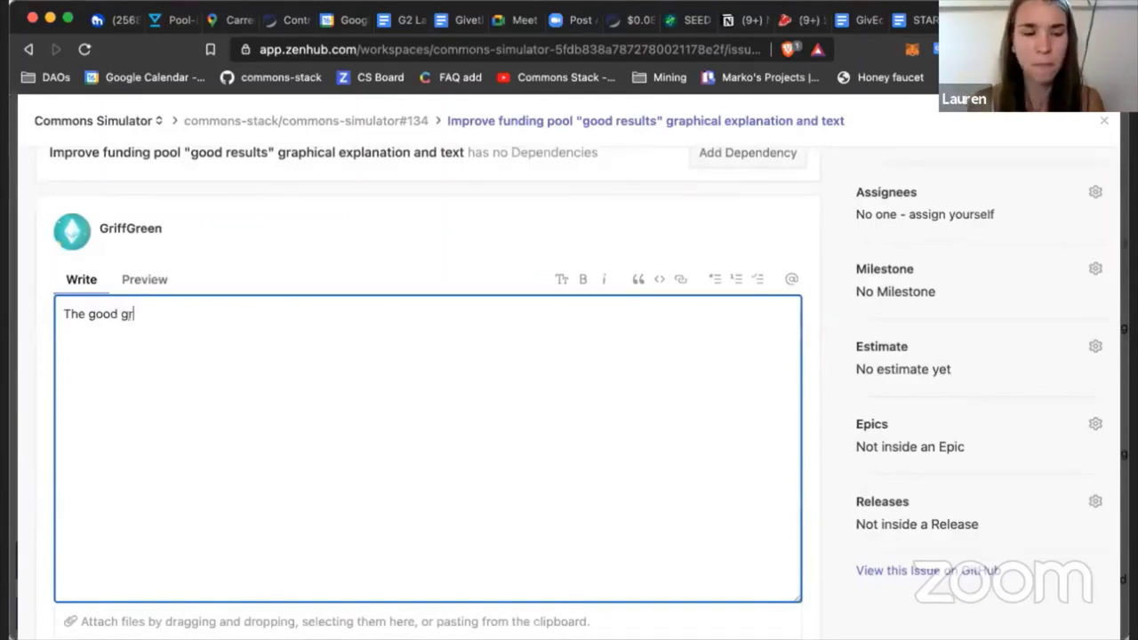
pyautogui.press('super+a')
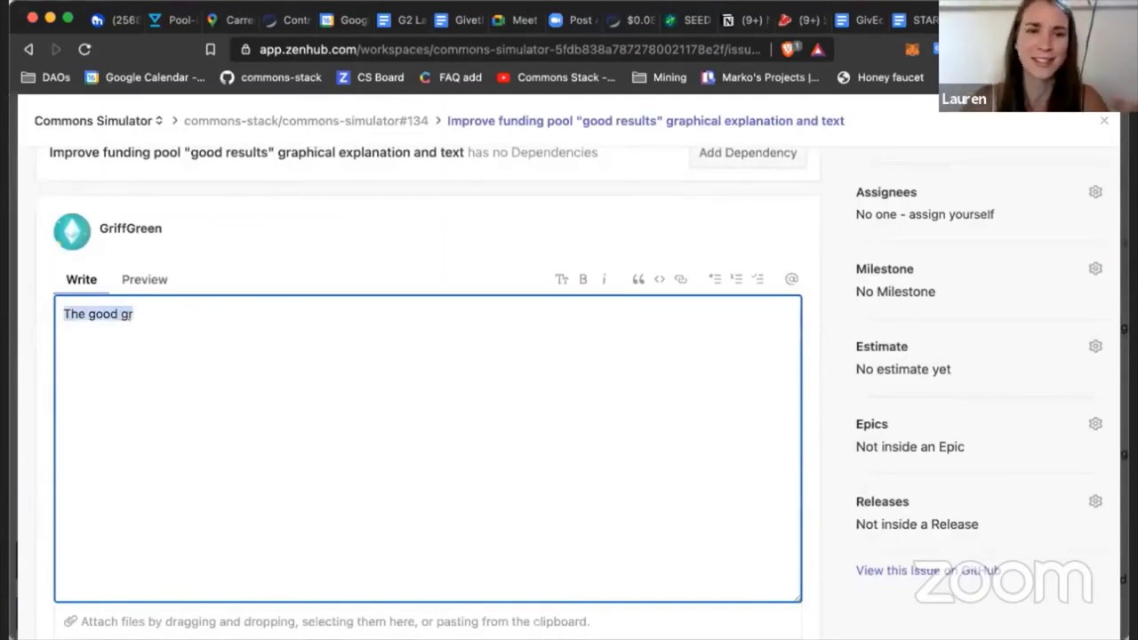
pyautogui.write('The metrics')
# Step: Retitle issue #134 as "For results page "good graph" text, metrics need to be explicitly stated" and save the change
pyautogui.scroll(1, 300, 384)
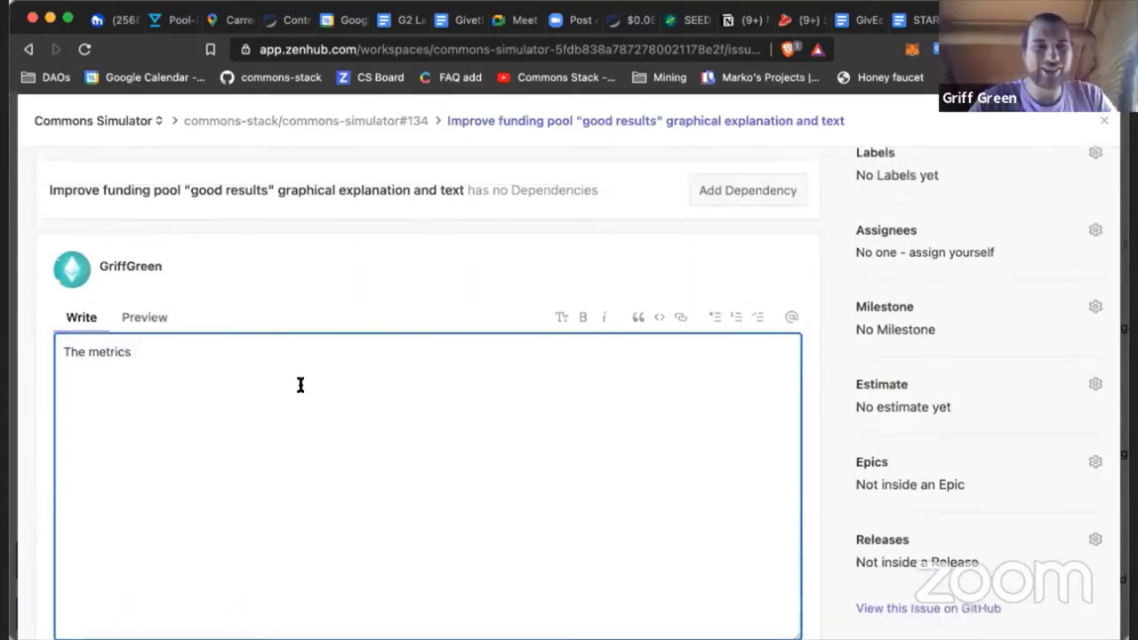
pyautogui.scroll(5, 299, 384)
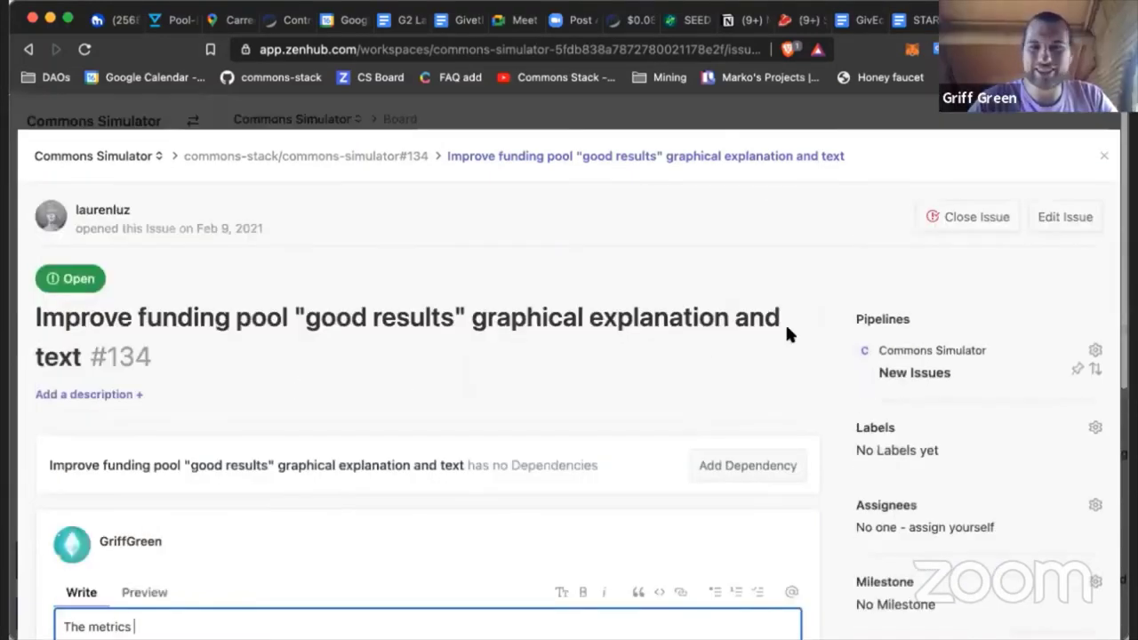
pyautogui.click(1071, 218)
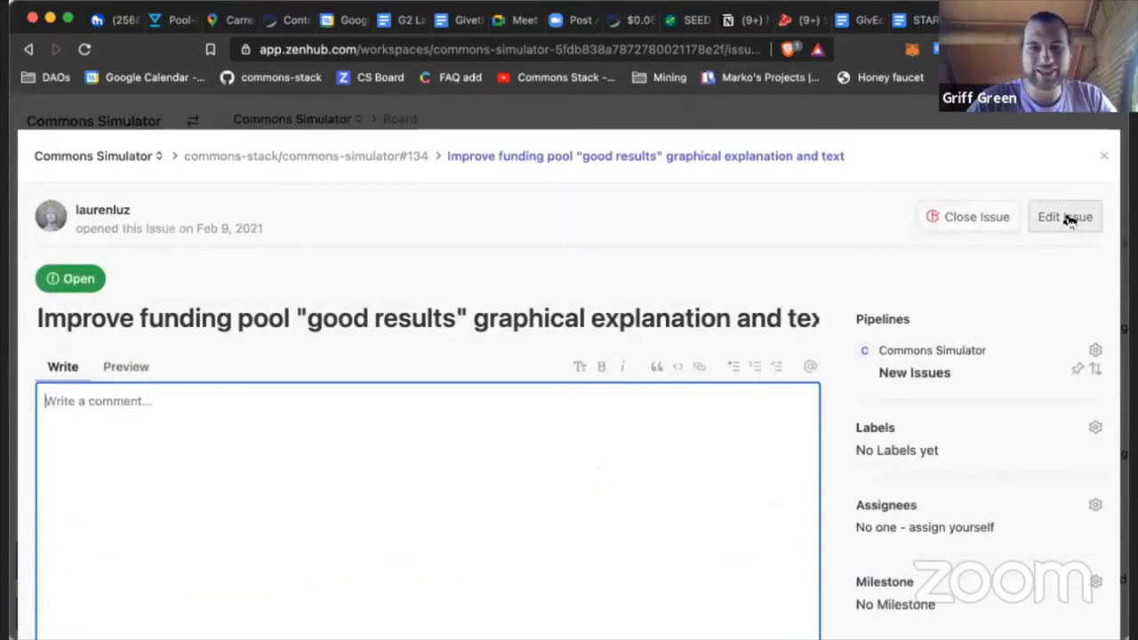
pyautogui.tripleClick(730, 318)
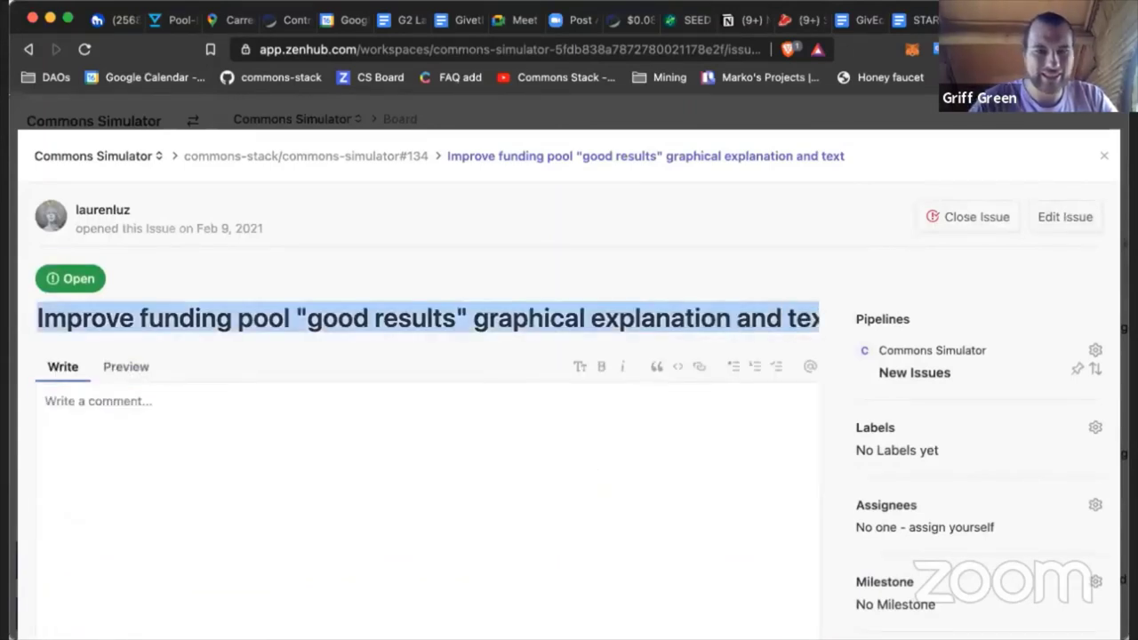
pyautogui.press('BackSpace')
pyautogui.write('For re')
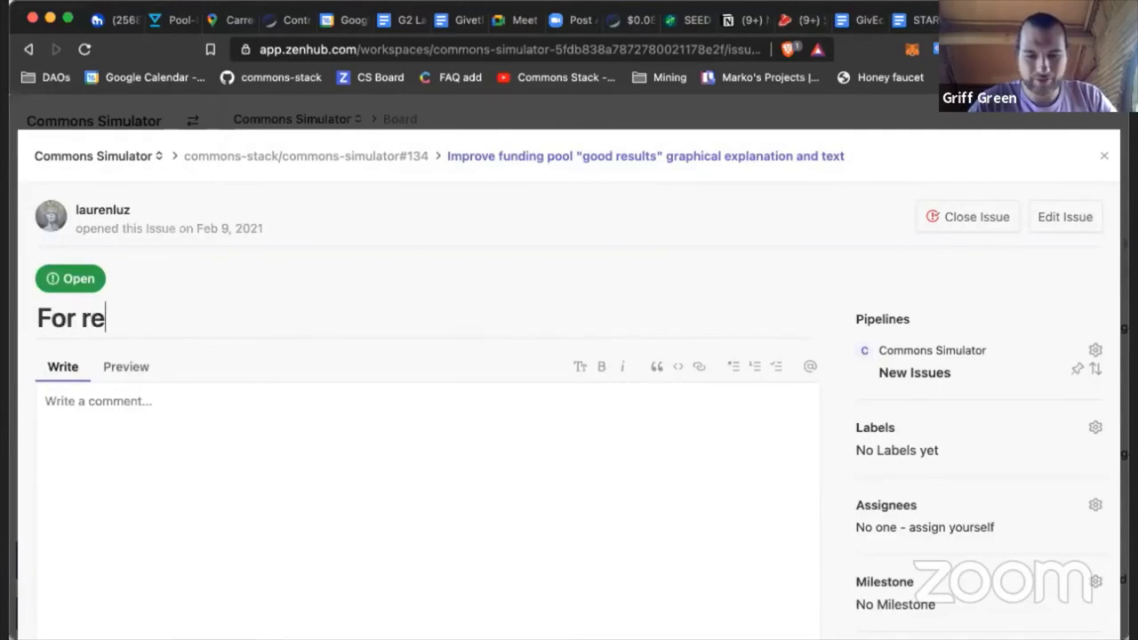
pyautogui.write('sults page ')
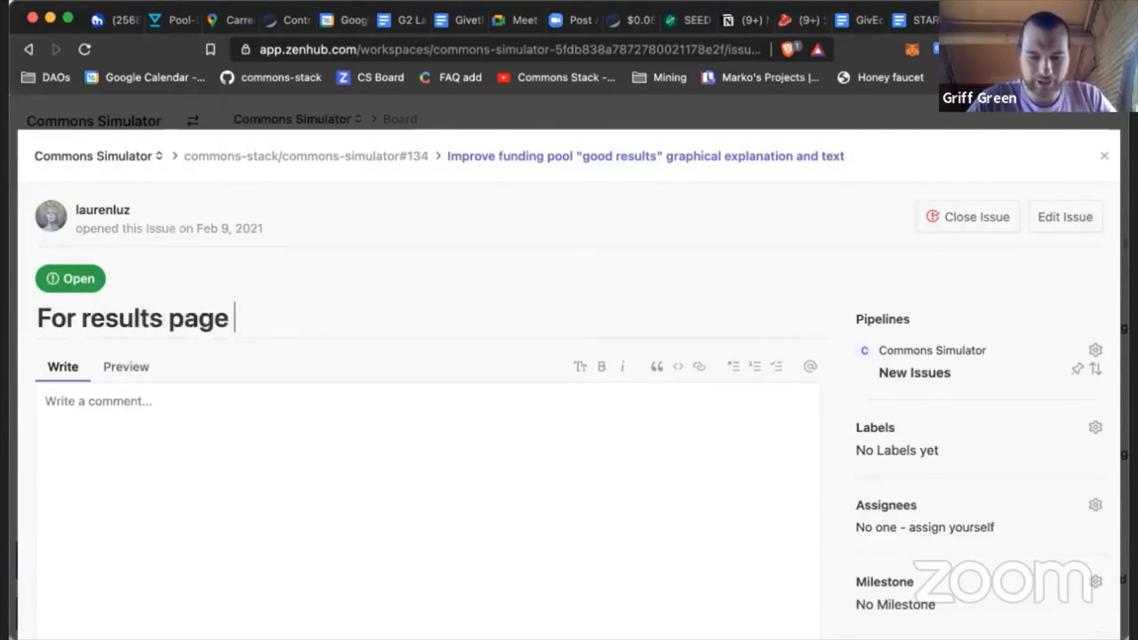
pyautogui.write('"good G')
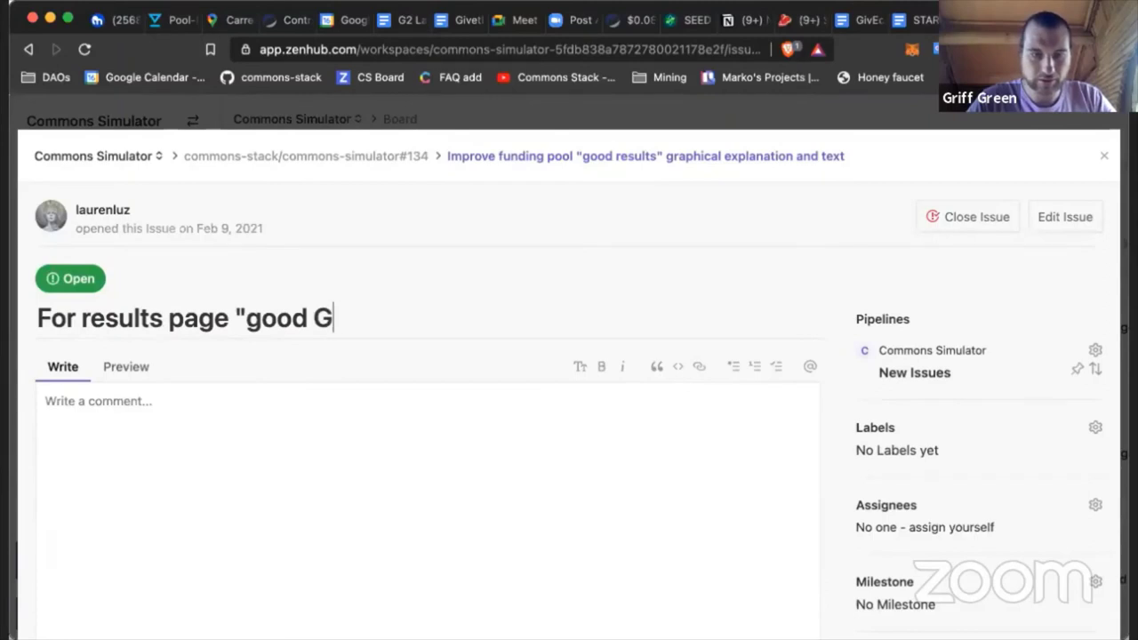
pyautogui.press('BackSpace')
pyautogui.write('g')
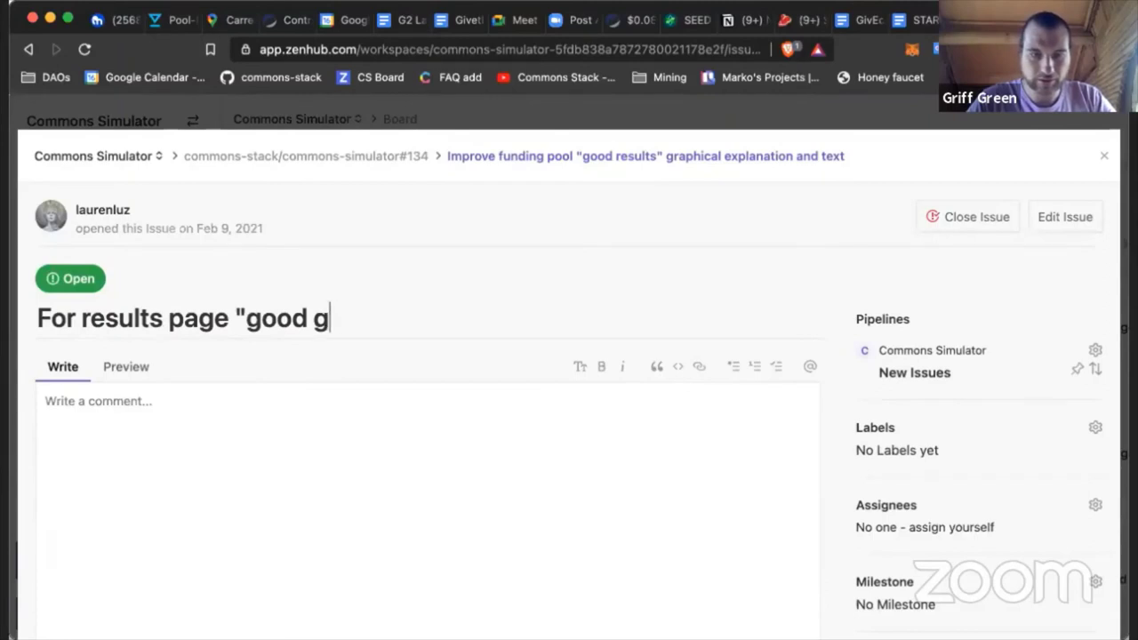
pyautogui.write('raph" text, ')
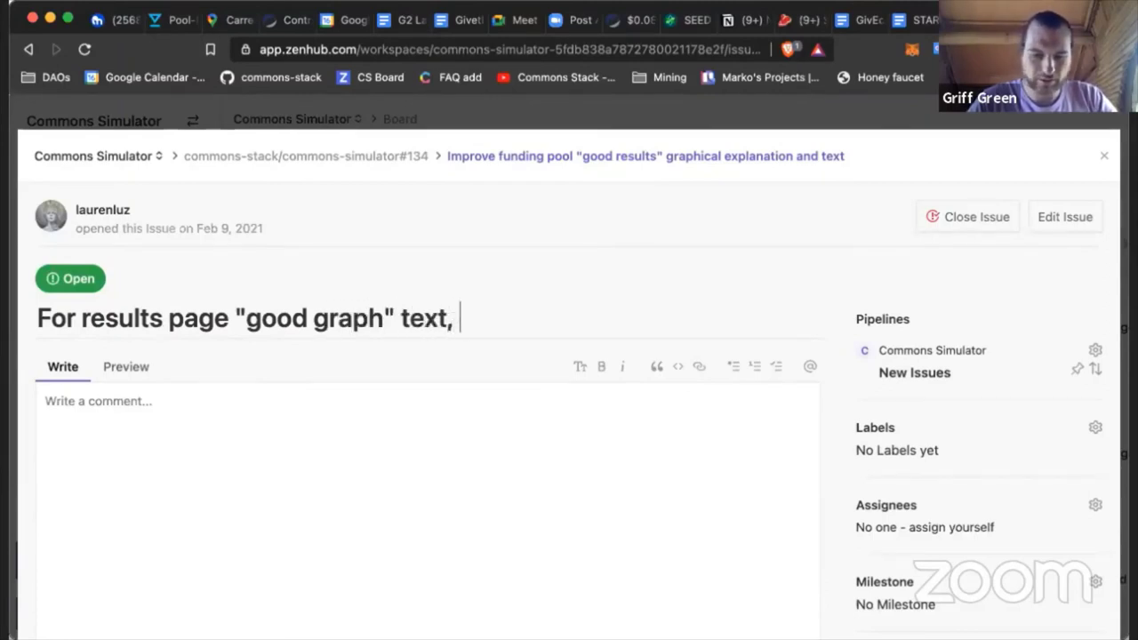
pyautogui.write('metrics need to be ')
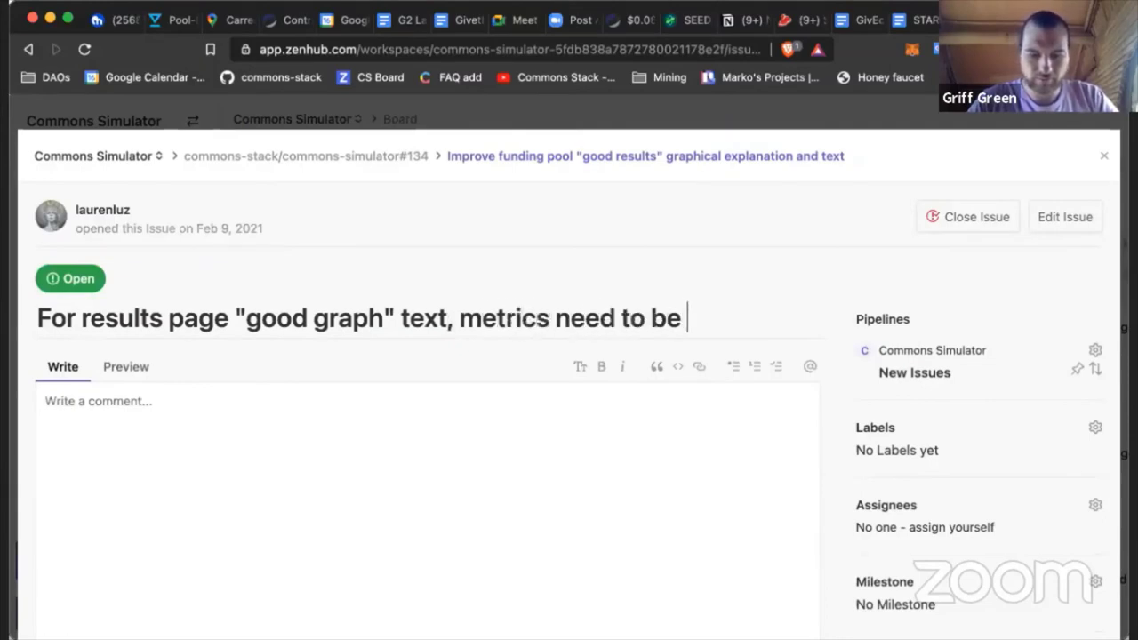
pyautogui.write('explic')
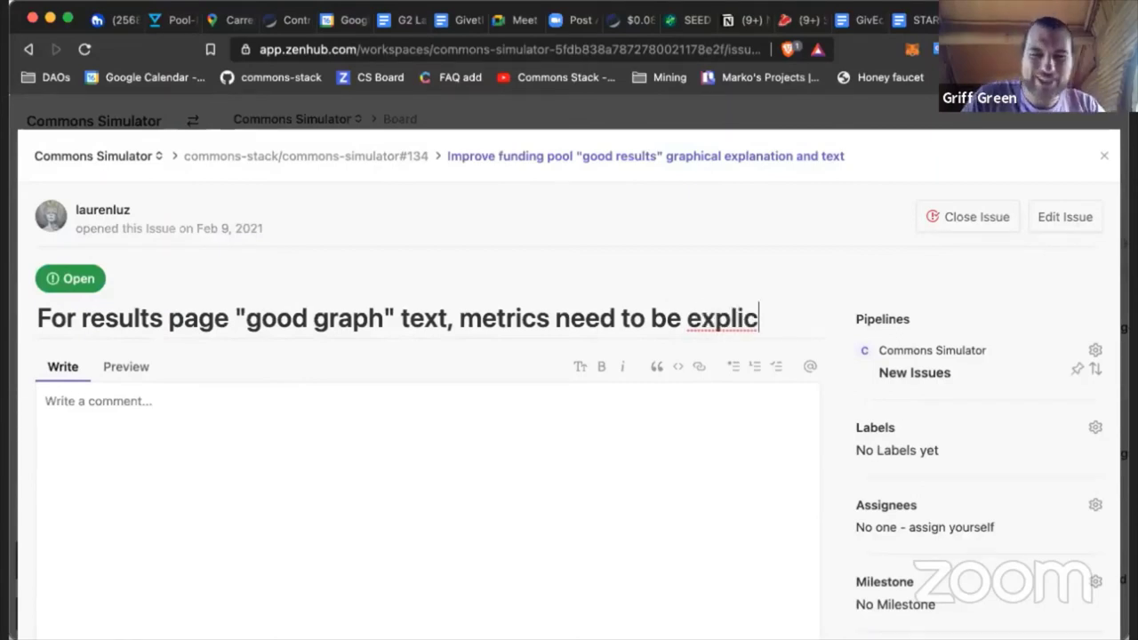
pyautogui.write('it')
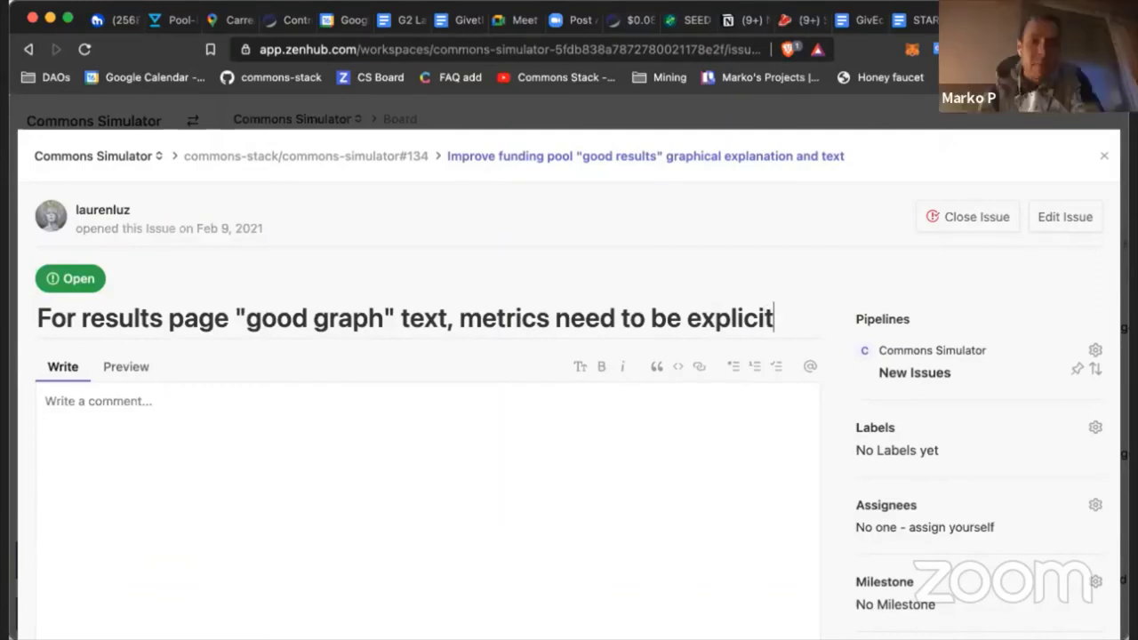
pyautogui.write('ly')
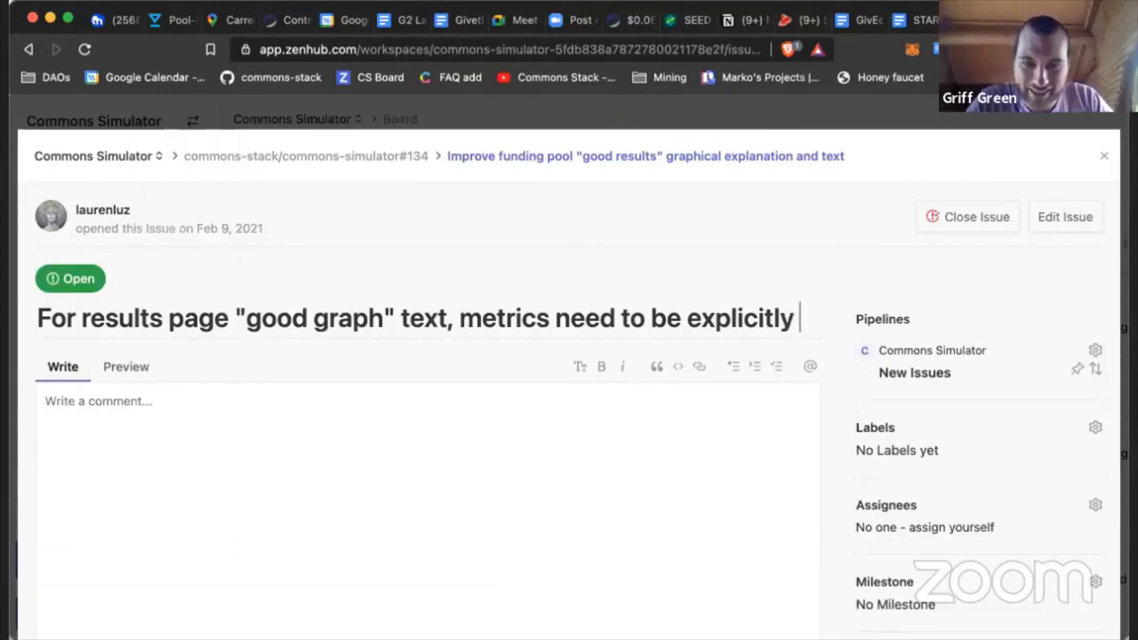
pyautogui.write(' stated')
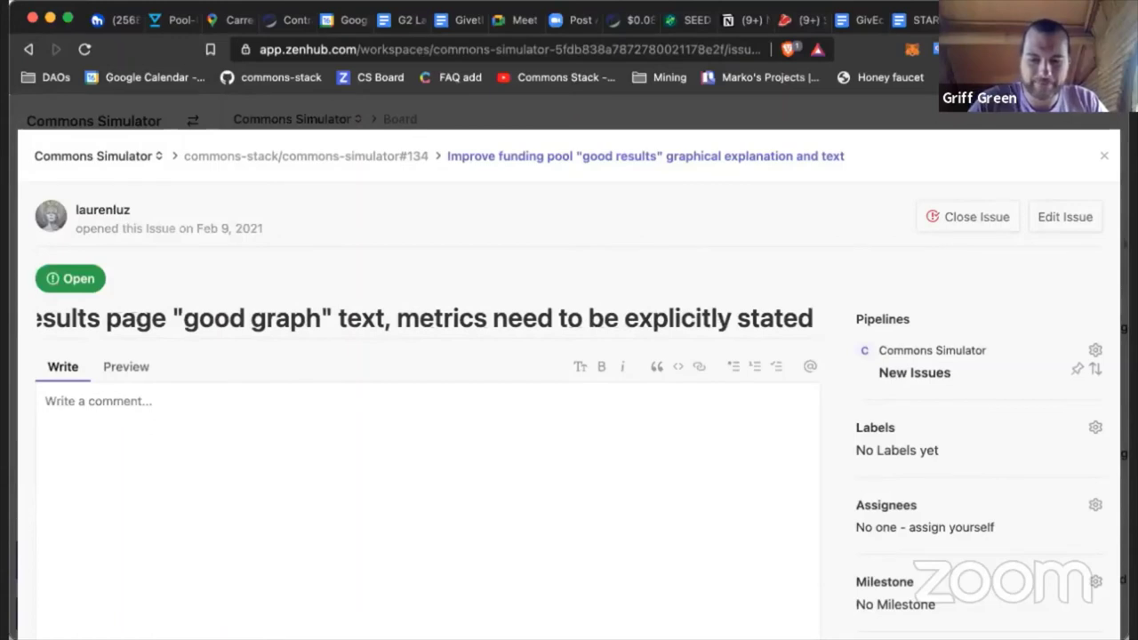
pyautogui.scroll(-5, 668, 274)
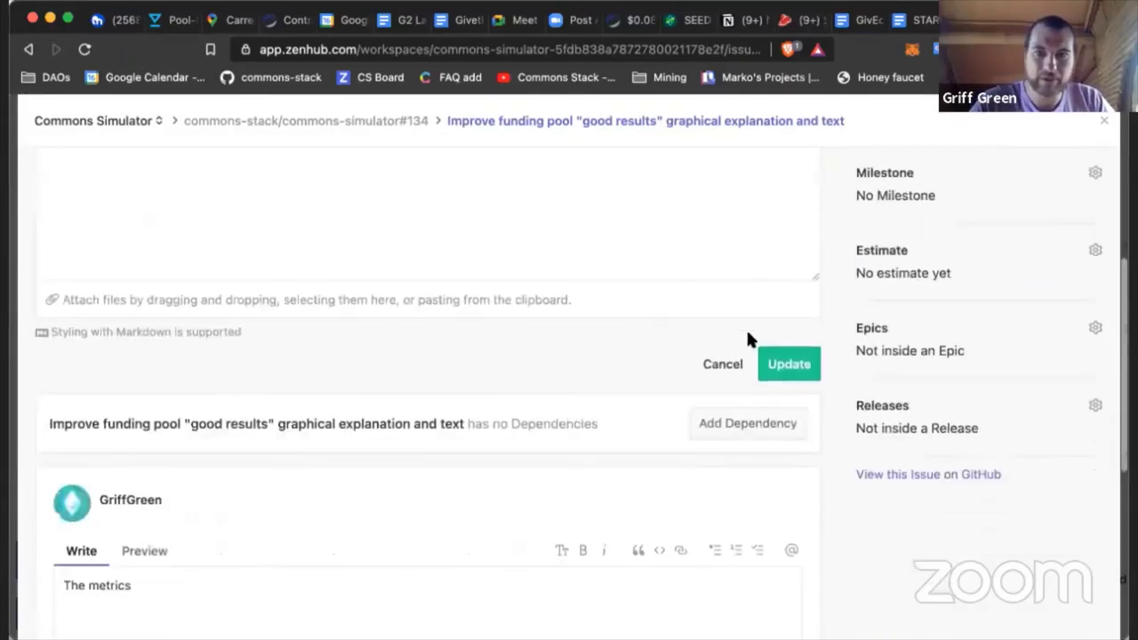
pyautogui.click(783, 363)
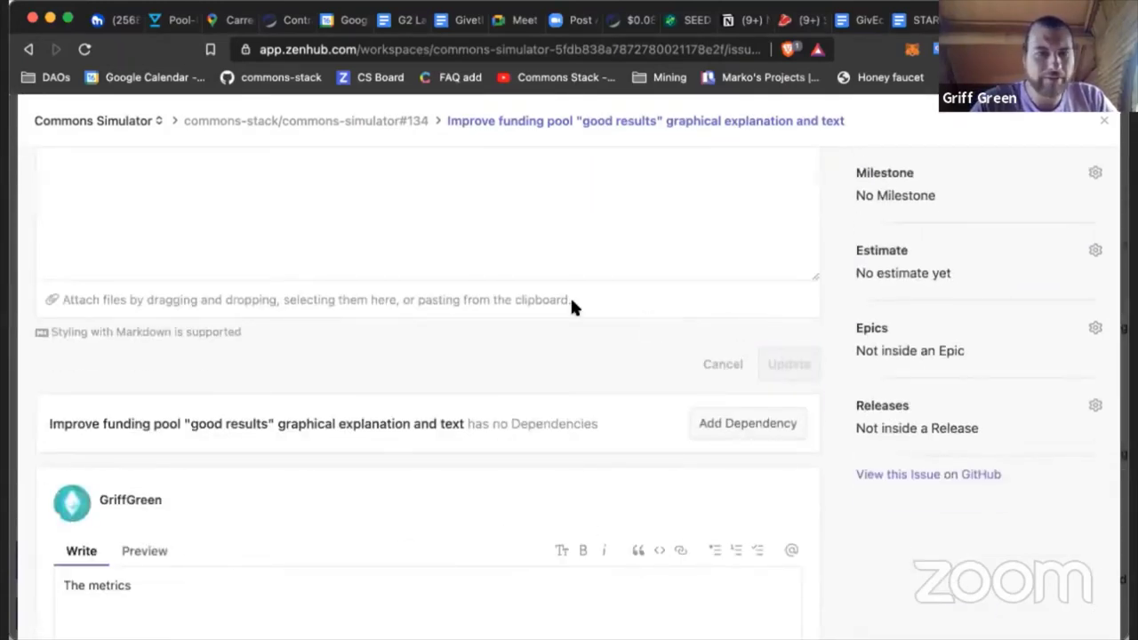
# Step: Replace the draft comment on issue #134 with a mention of the teammate responsible for the metrics
pyautogui.scroll(-5, 571, 298)
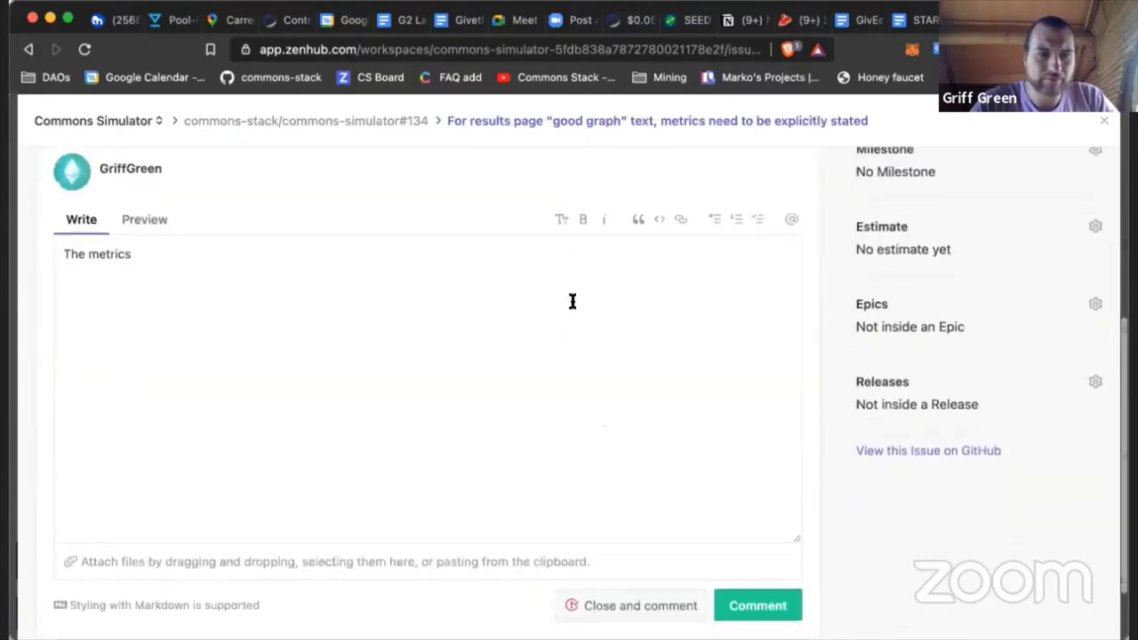
pyautogui.click(573, 302)
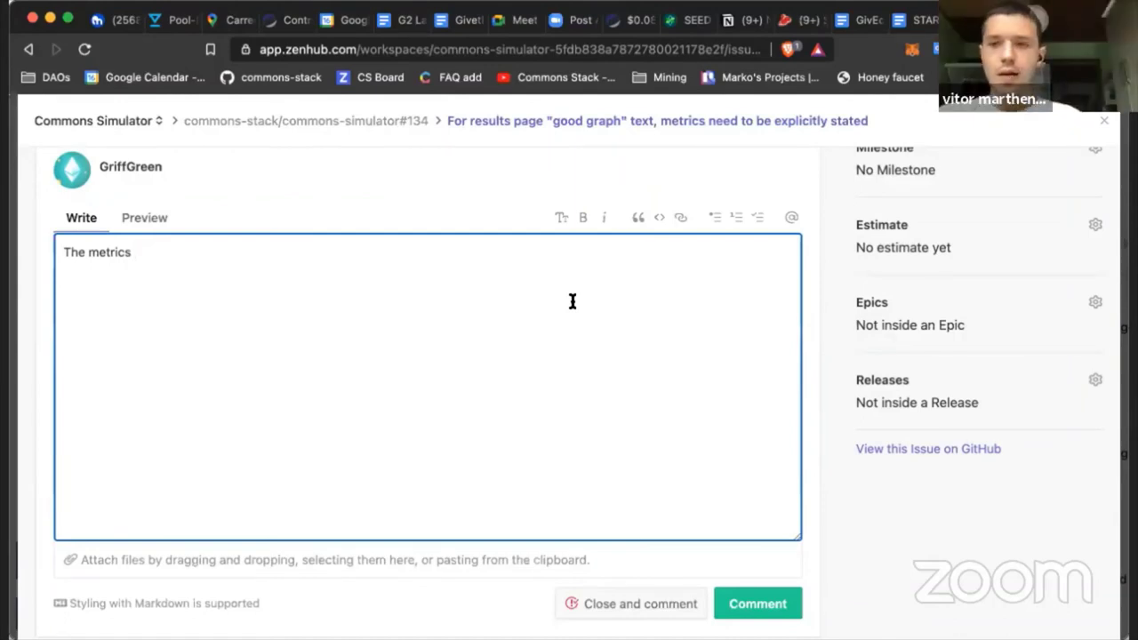
pyautogui.write('are')
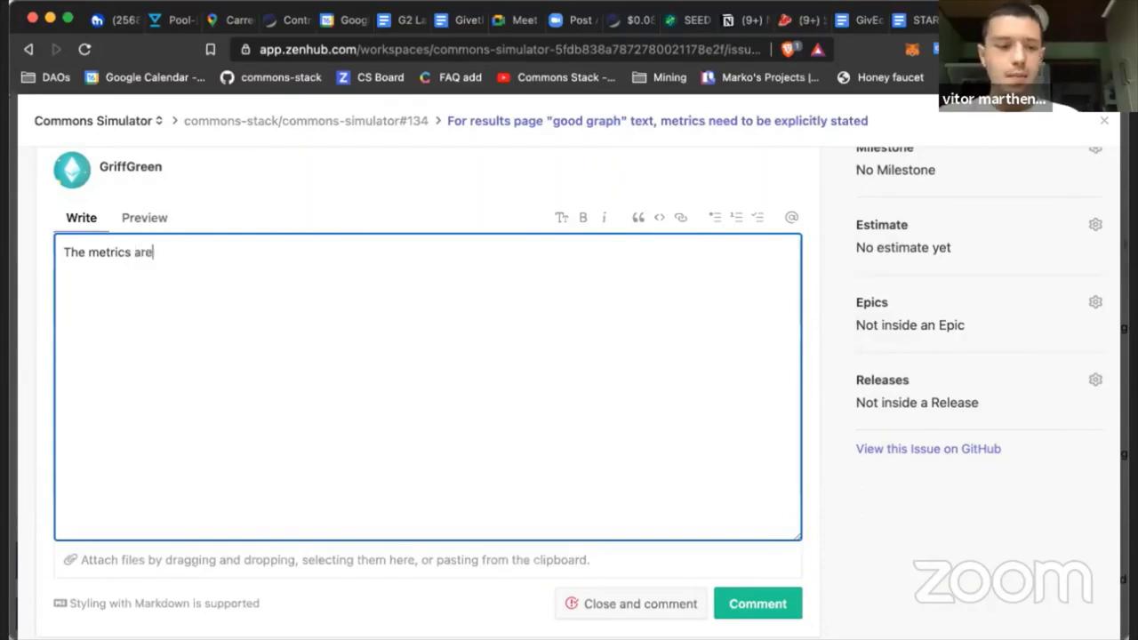
pyautogui.press('super+a')
pyautogui.press('BackSpace')
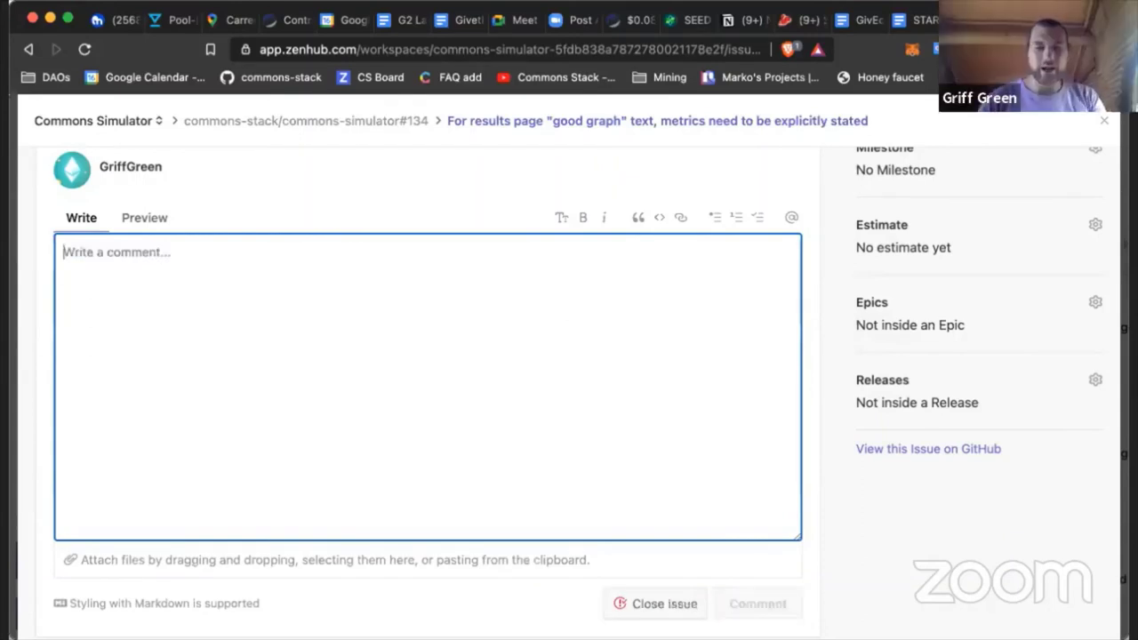
pyautogui.write('@vitor')
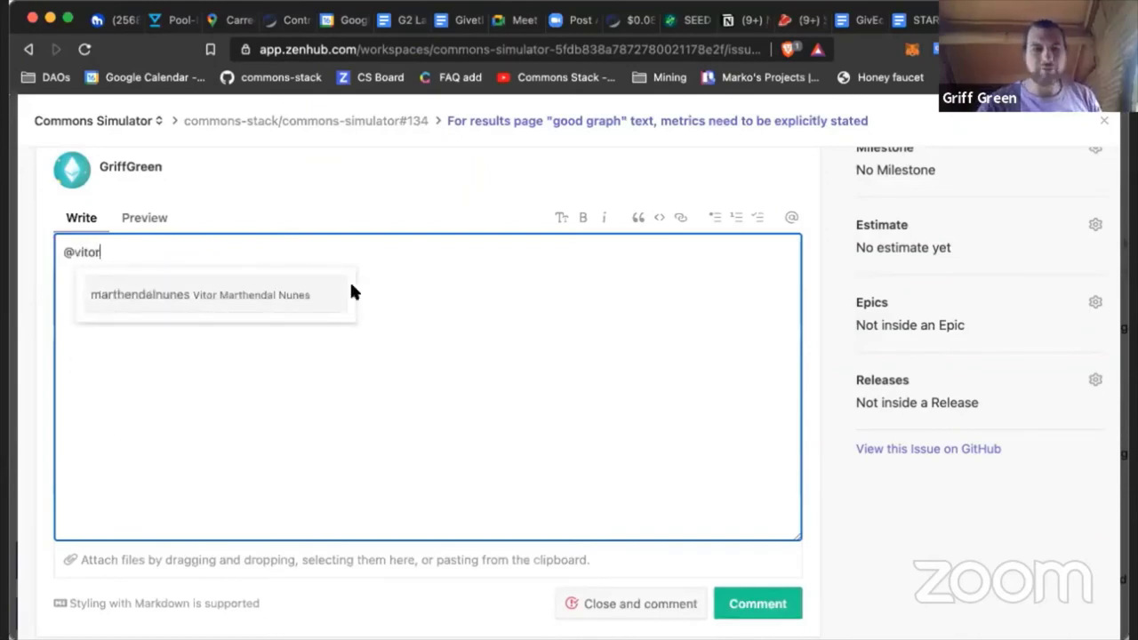
pyautogui.click(285, 298)
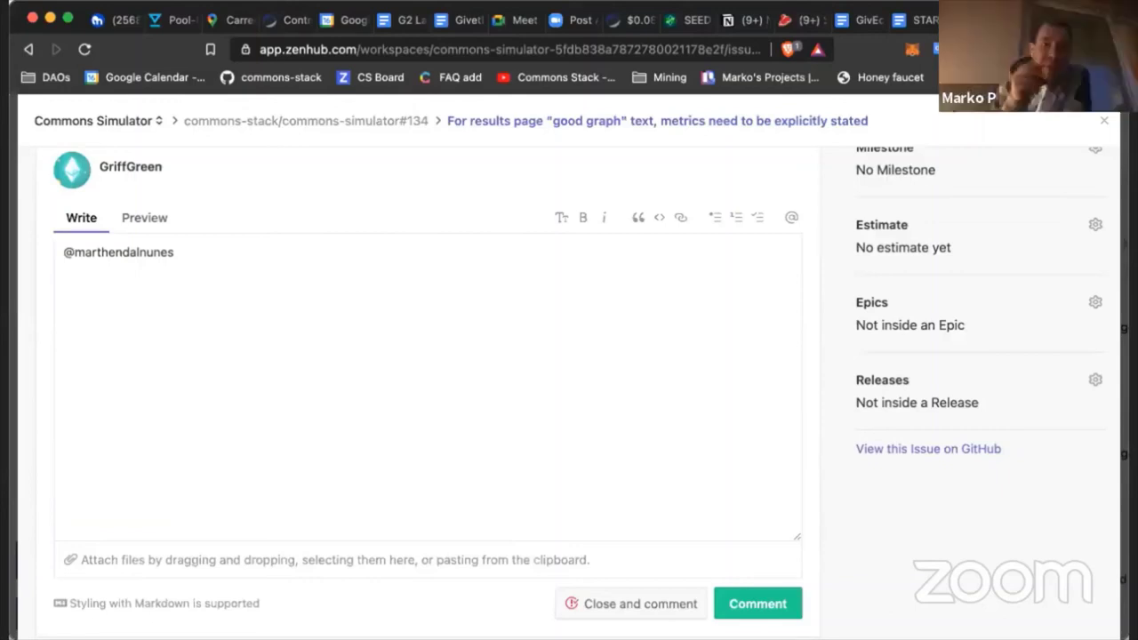
pyautogui.click(618, 298)
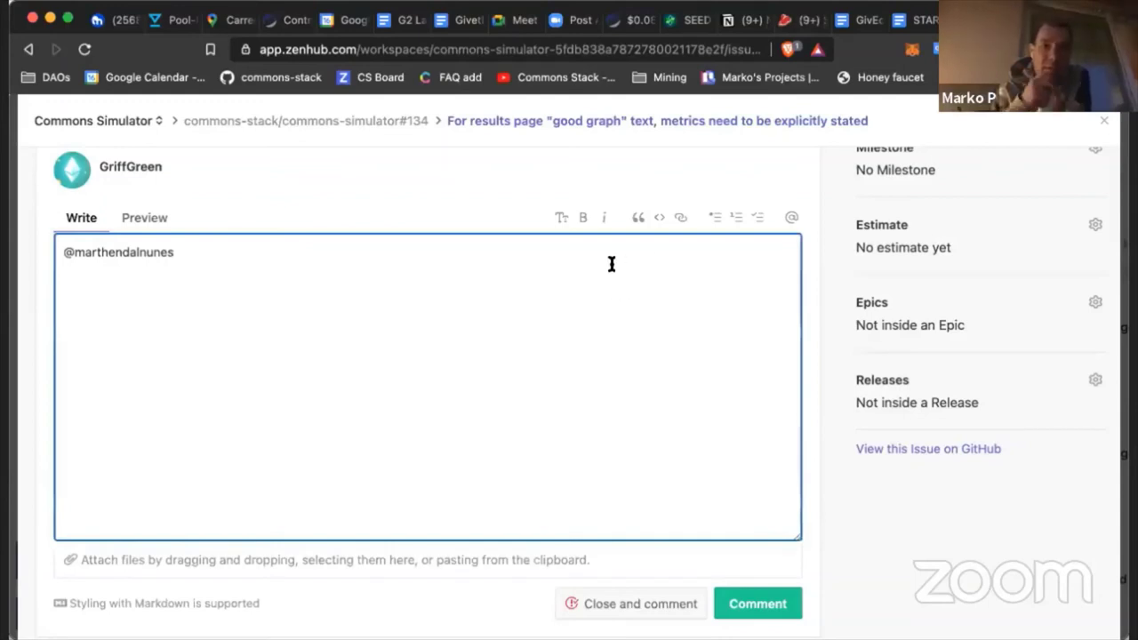
# Step: Move issue #134 from the New Issues pipeline to Sprint Backlog
pyautogui.scroll(5, 694, 276)
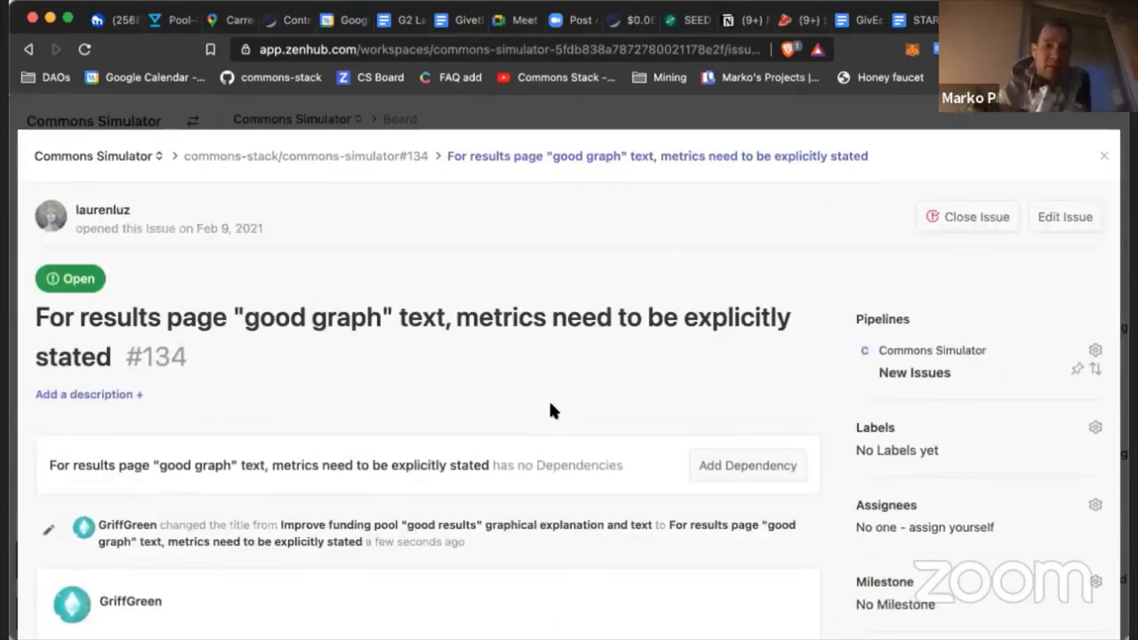
pyautogui.scroll(-4, 550, 407)
pyautogui.scroll(4, 548, 409)
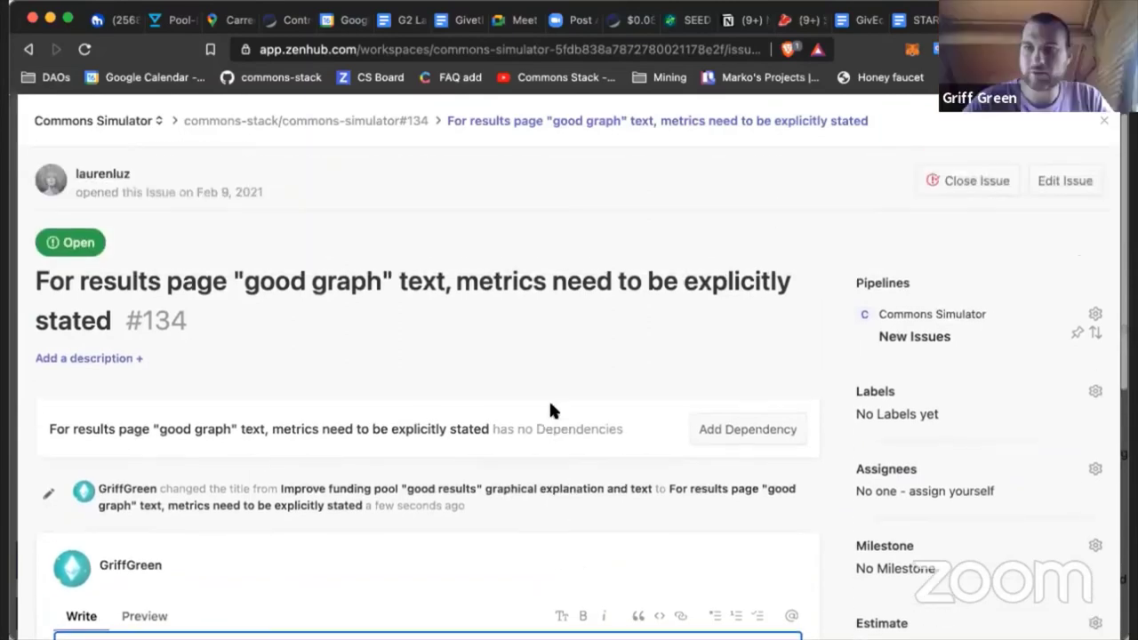
pyautogui.scroll(-10, 927, 334)
pyautogui.scroll(10, 928, 334)
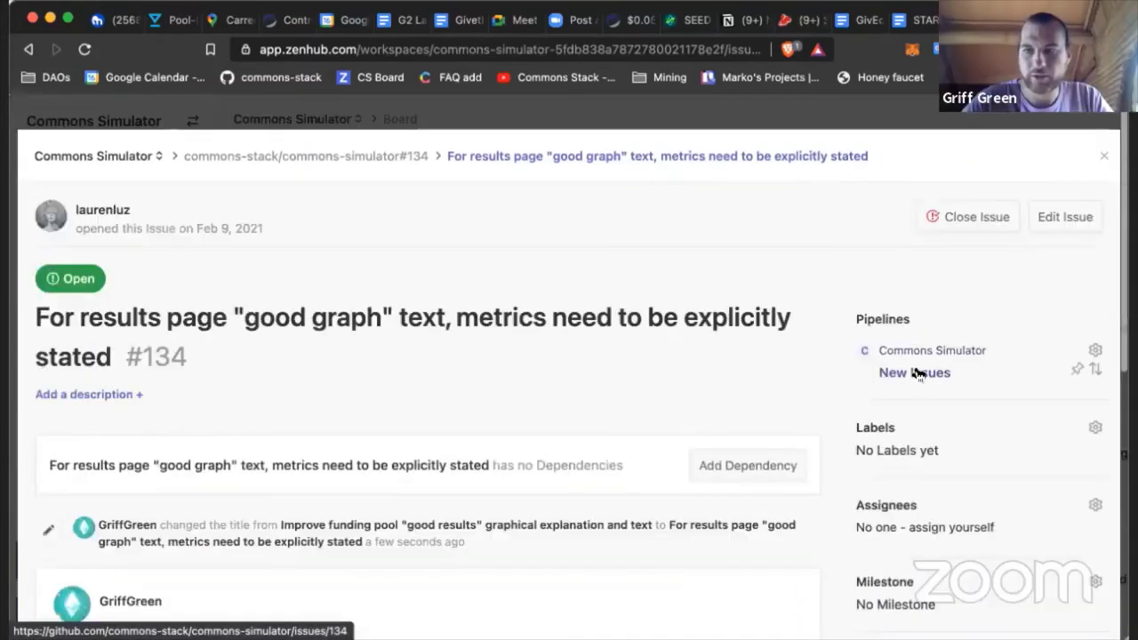
pyautogui.click(920, 372)
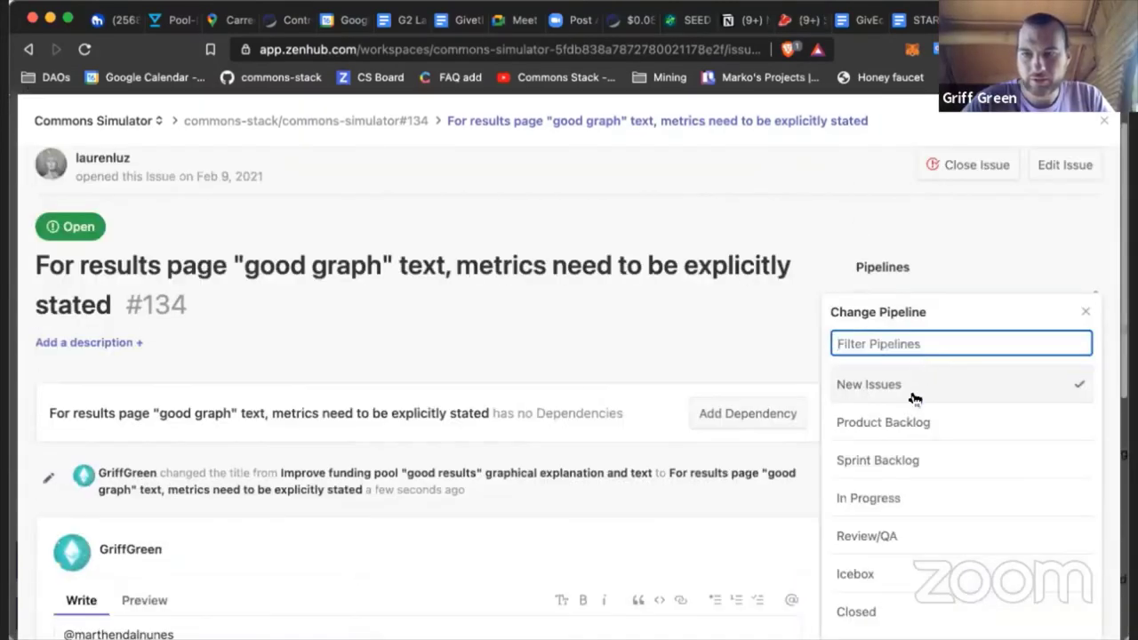
pyautogui.click(907, 460)
# Step: Assign issue #134 to the teammate who opened it and clear the draft mention from its comment box
pyautogui.click(886, 455)
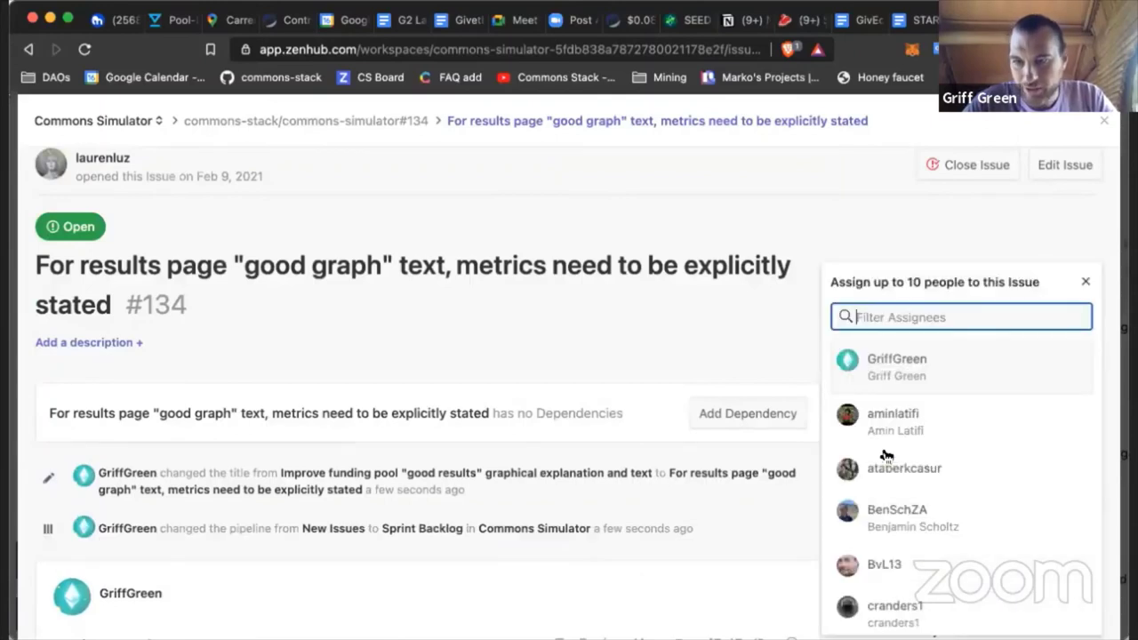
pyautogui.scroll(-4, 895, 492)
pyautogui.scroll(-6, 897, 500)
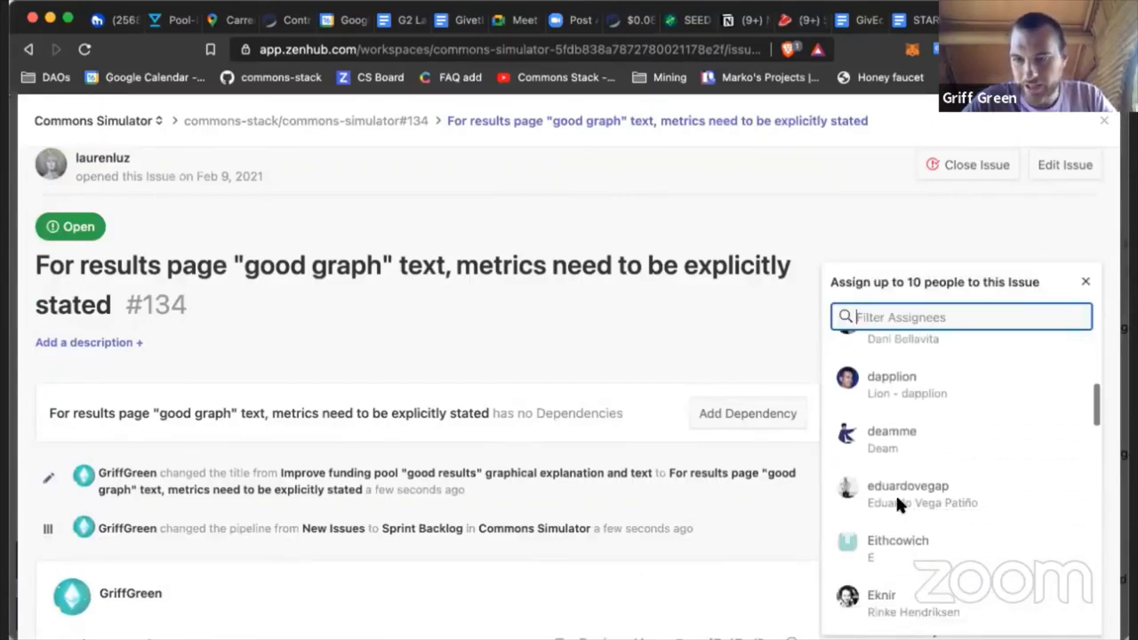
pyautogui.scroll(-5, 896, 492)
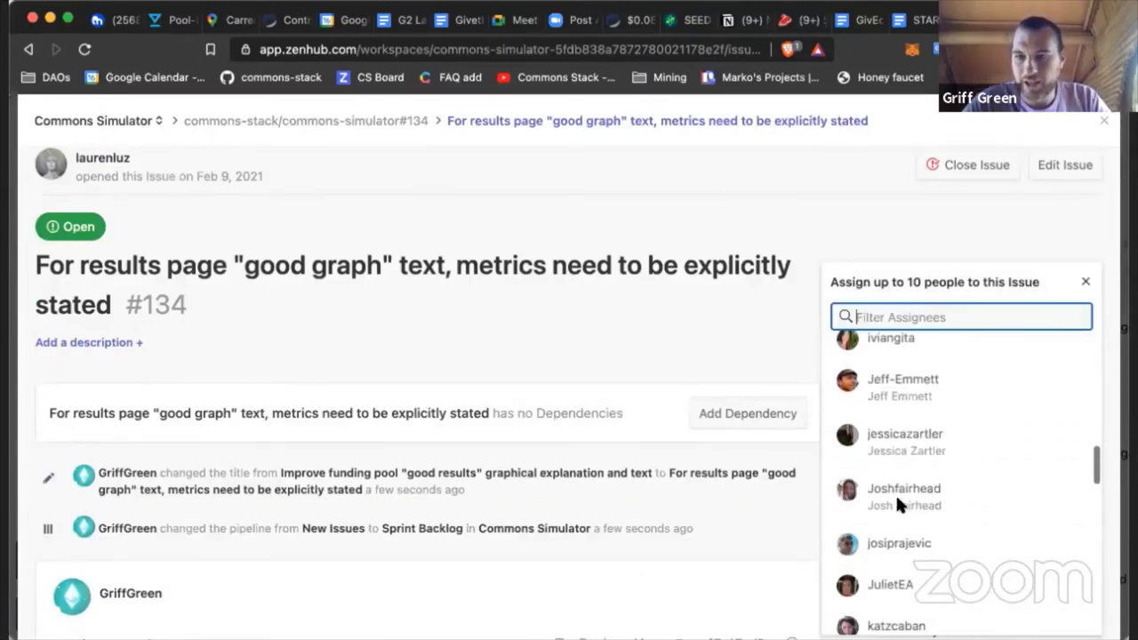
pyautogui.write('lau')
pyautogui.click(919, 569)
pyautogui.click(712, 493)
pyautogui.scroll(-10, 714, 499)
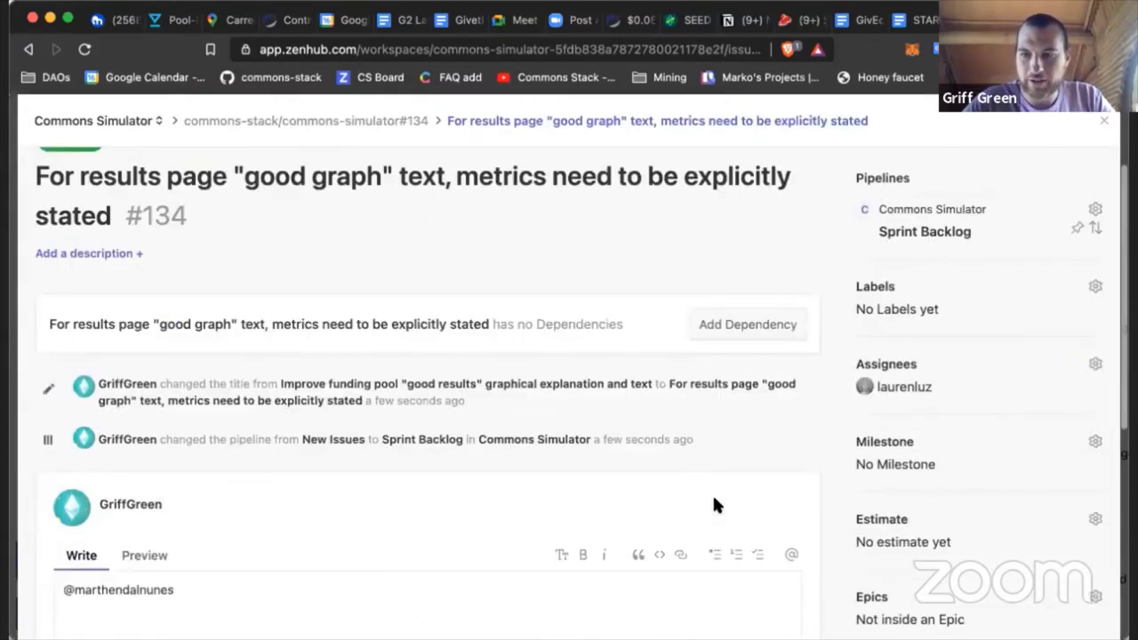
pyautogui.click(742, 522)
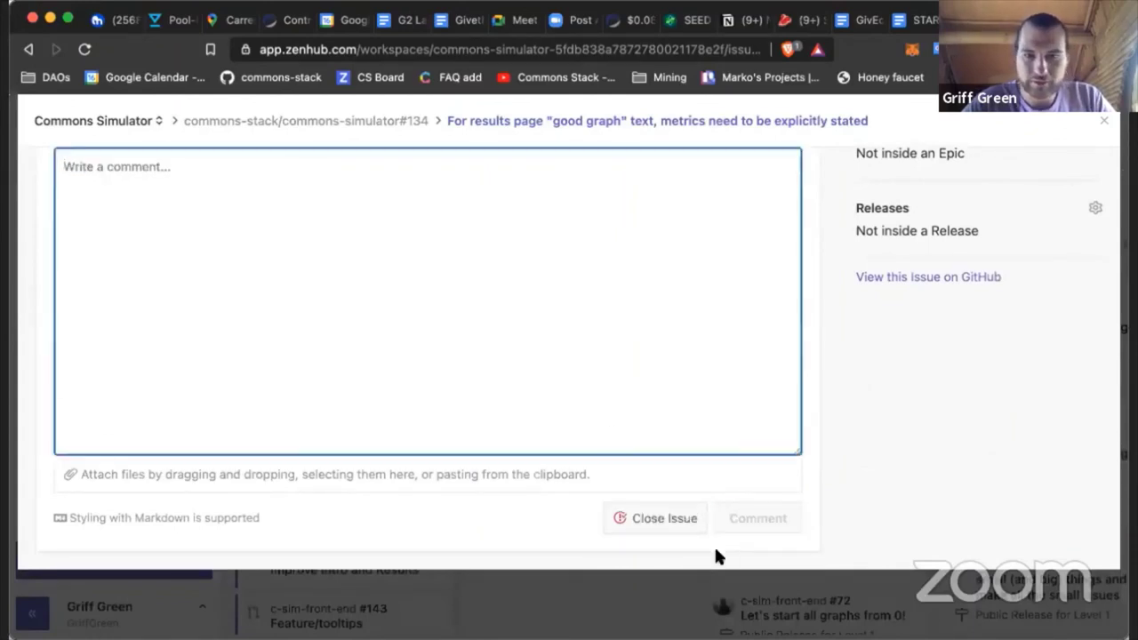
# Step: Set the milestone of issue #134 to "Public Release for Level 1"
pyautogui.scroll(10, 888, 419)
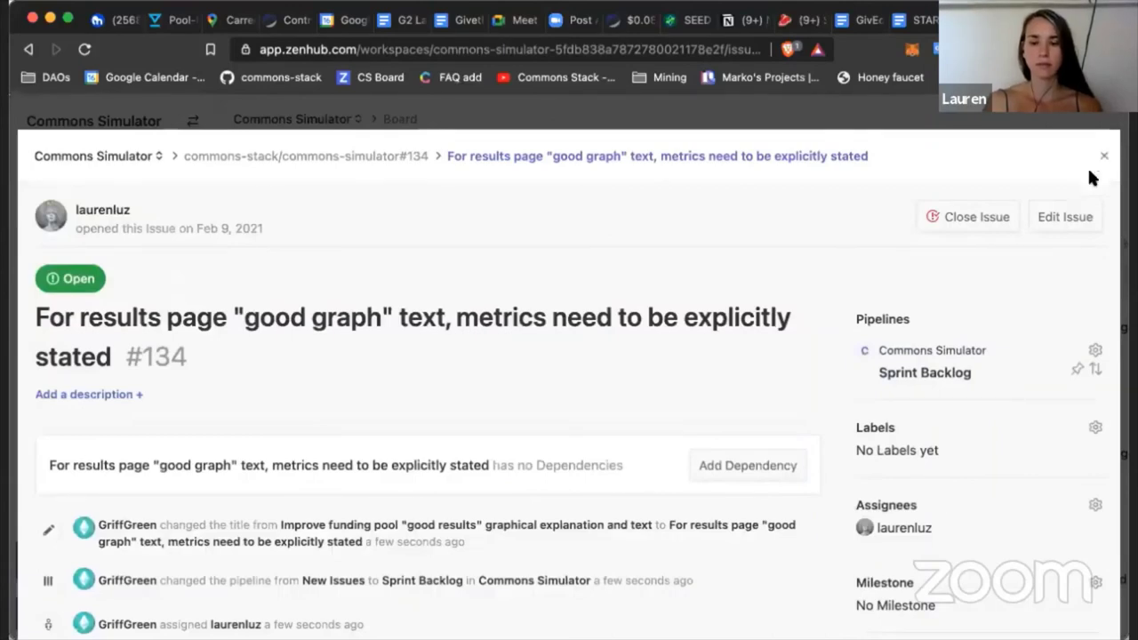
pyautogui.scroll(-5, 952, 506)
pyautogui.click(879, 347)
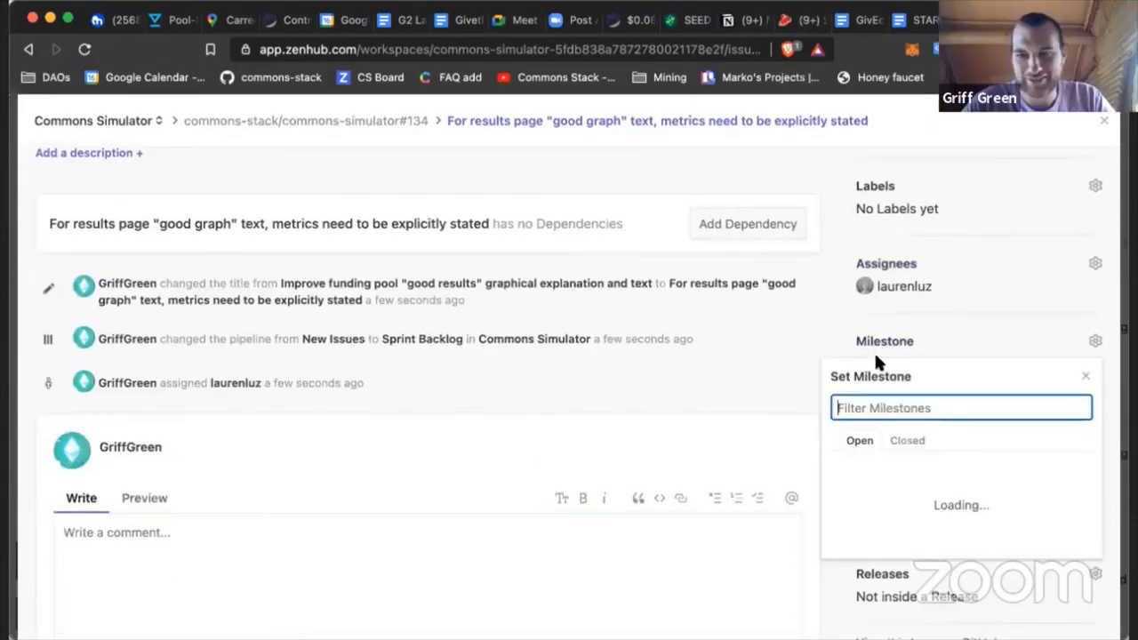
pyautogui.press('Escape')
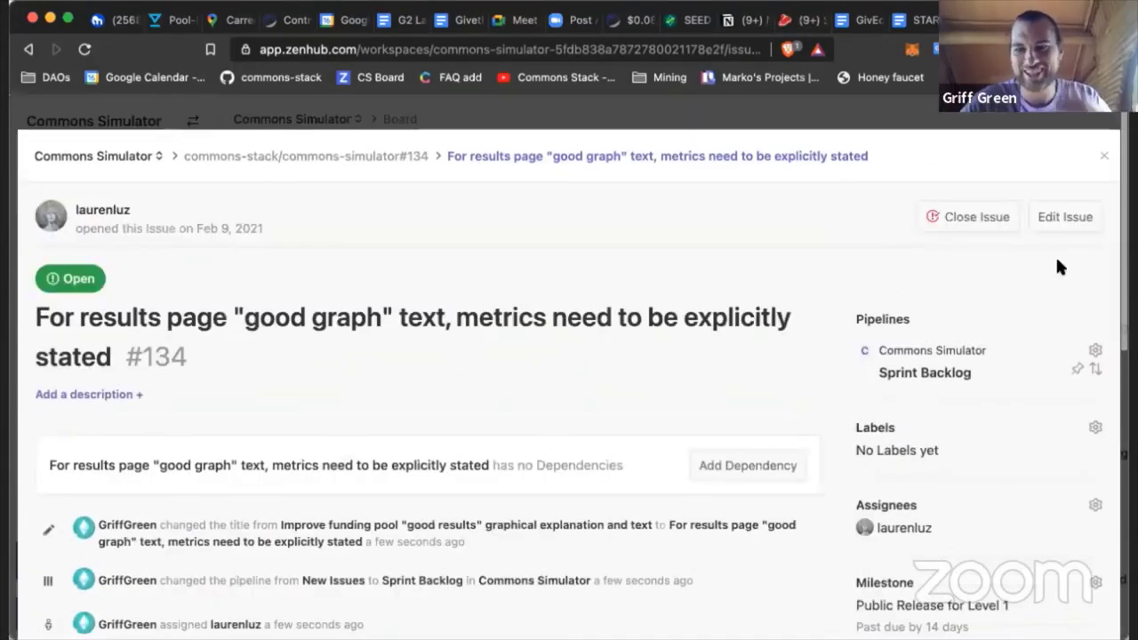
# Step: Close issues #135 and #136 about improving the "good results" graphical explanations for sentiment and token price
pyautogui.click(1105, 160)
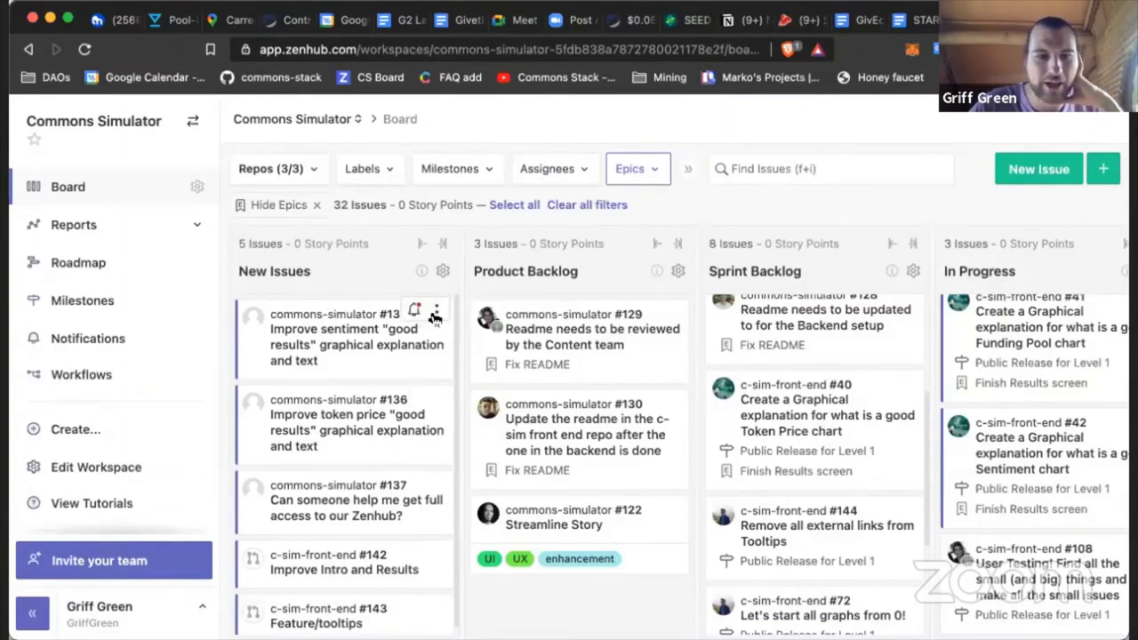
pyautogui.click(436, 313)
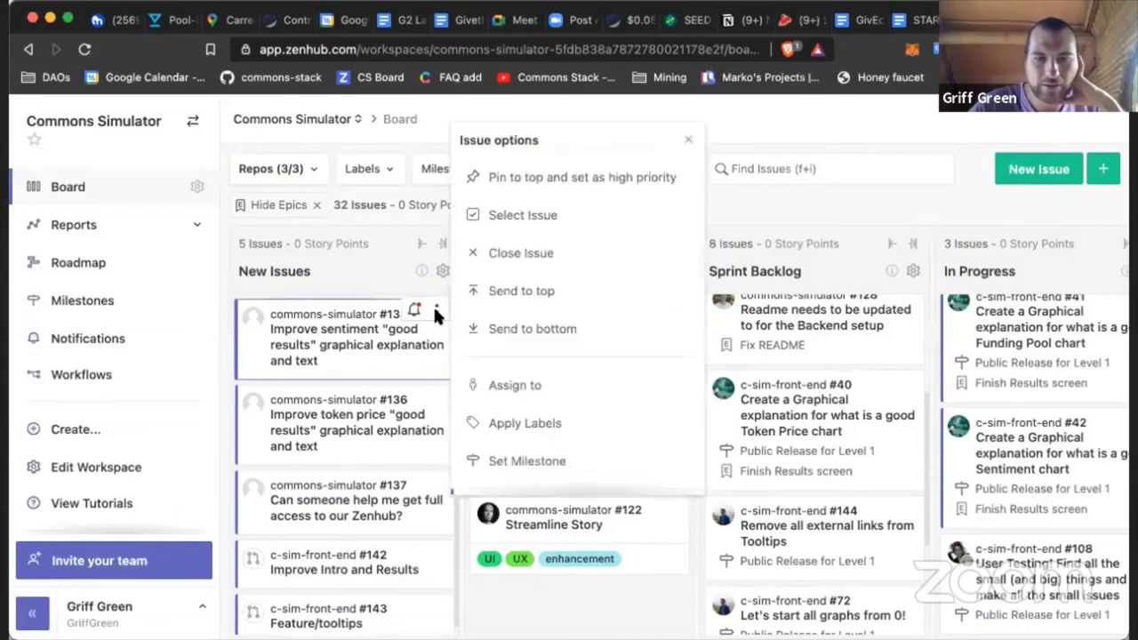
pyautogui.click(335, 349)
pyautogui.click(336, 349)
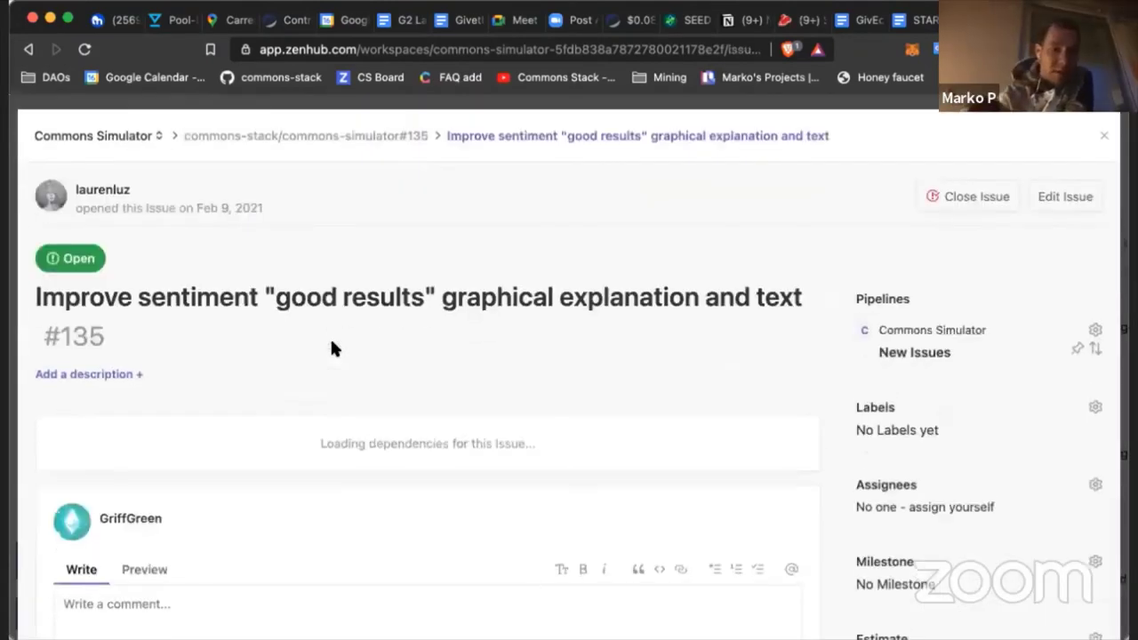
pyautogui.click(969, 216)
pyautogui.click(1107, 158)
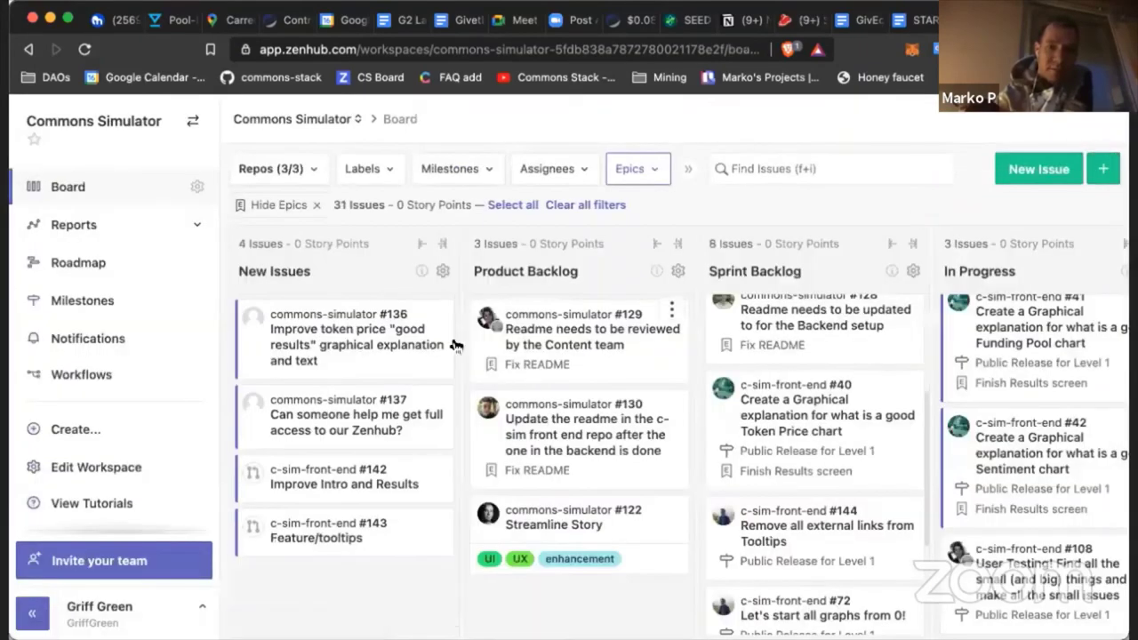
pyautogui.click(436, 312)
pyautogui.click(515, 252)
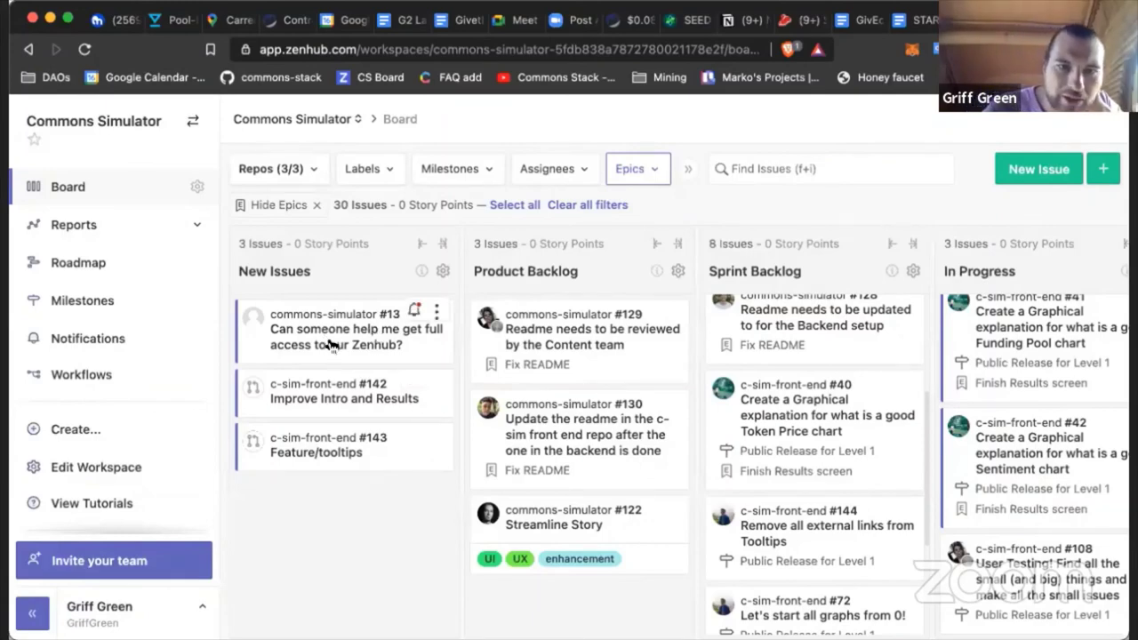
# Step: Open issue #137 about getting full Zenhub access and assign it to your own account
pyautogui.click(346, 353)
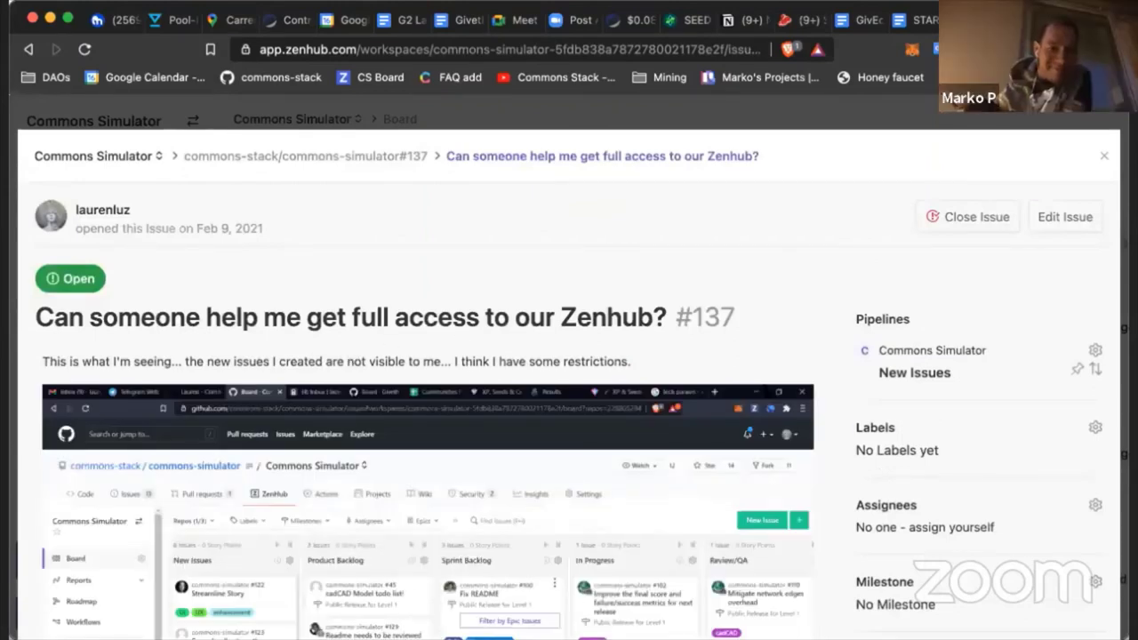
pyautogui.click(882, 506)
pyautogui.write('a')
pyautogui.press('BackSpace')
pyautogui.write('gri')
pyautogui.click(957, 593)
# Step: Set the milestone of issue #137 to "Public Release for Level 1"
pyautogui.scroll(-1, 880, 462)
pyautogui.scroll(-2, 886, 477)
pyautogui.click(876, 435)
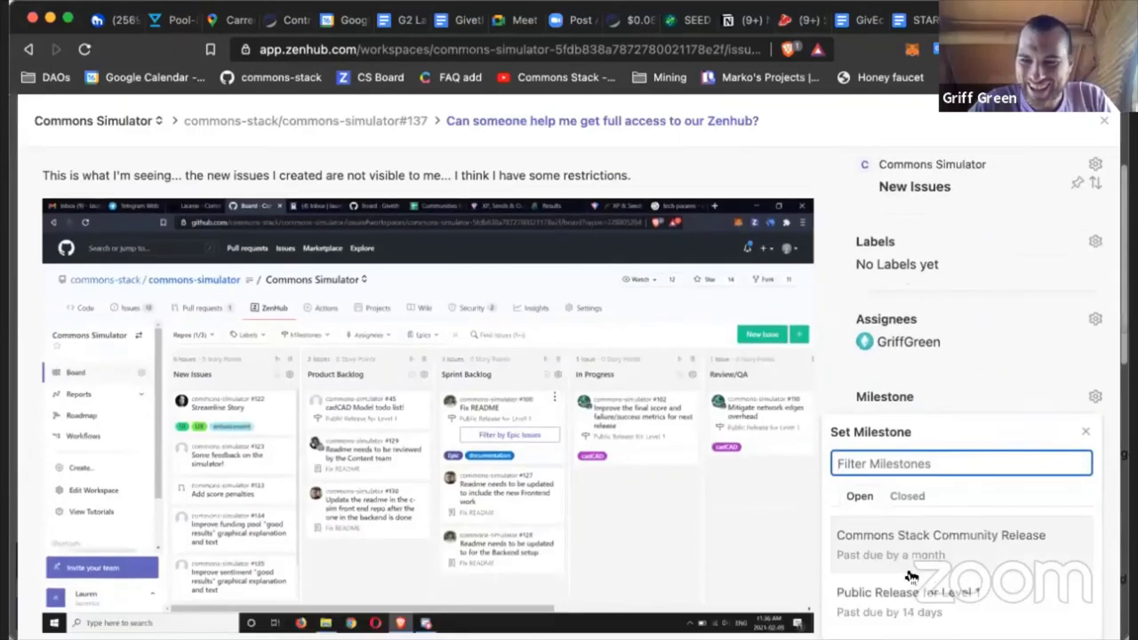
pyautogui.click(908, 590)
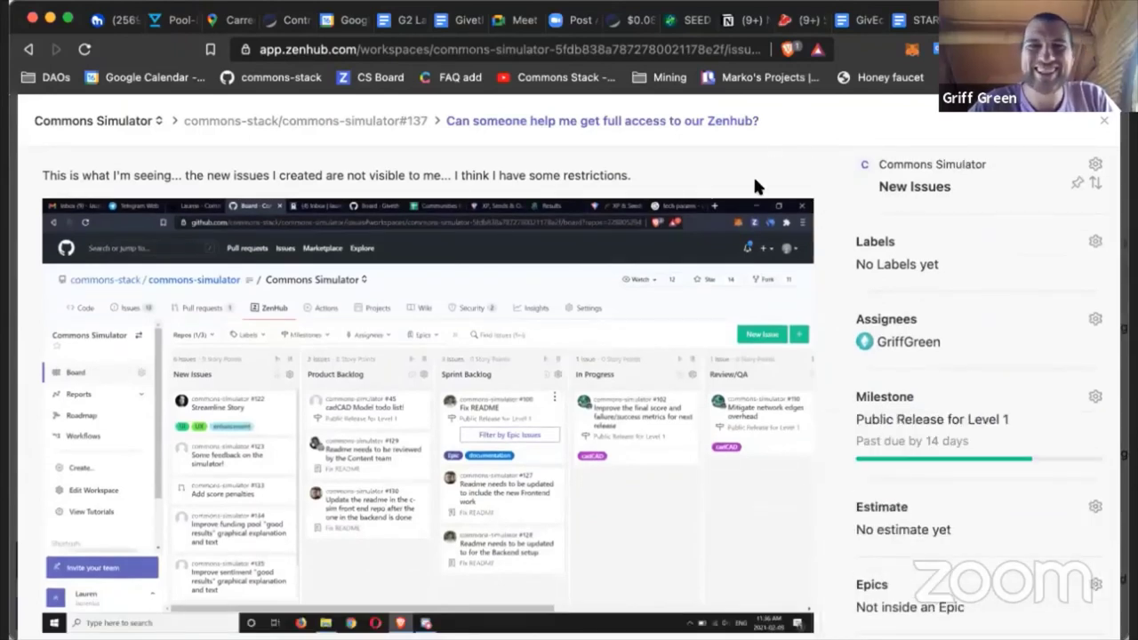
# Step: Review the description and attached board screenshot of issue #137, close the issue and return to the board
pyautogui.scroll(-5, 755, 185)
pyautogui.scroll(-2, 755, 186)
pyautogui.scroll(10, 754, 186)
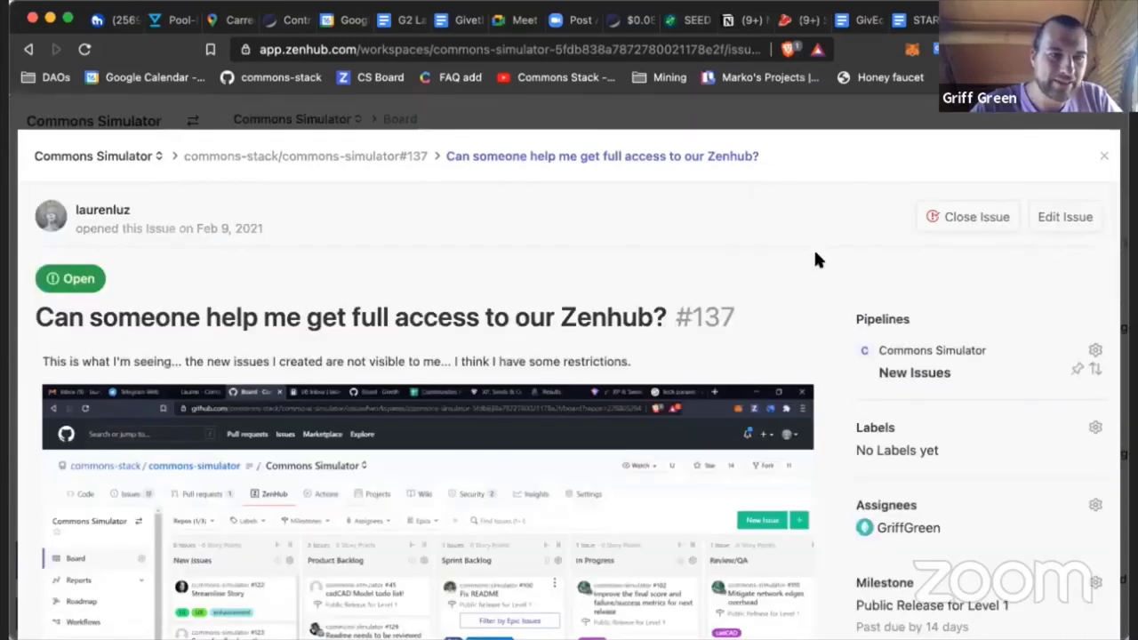
pyautogui.scroll(-2, 816, 259)
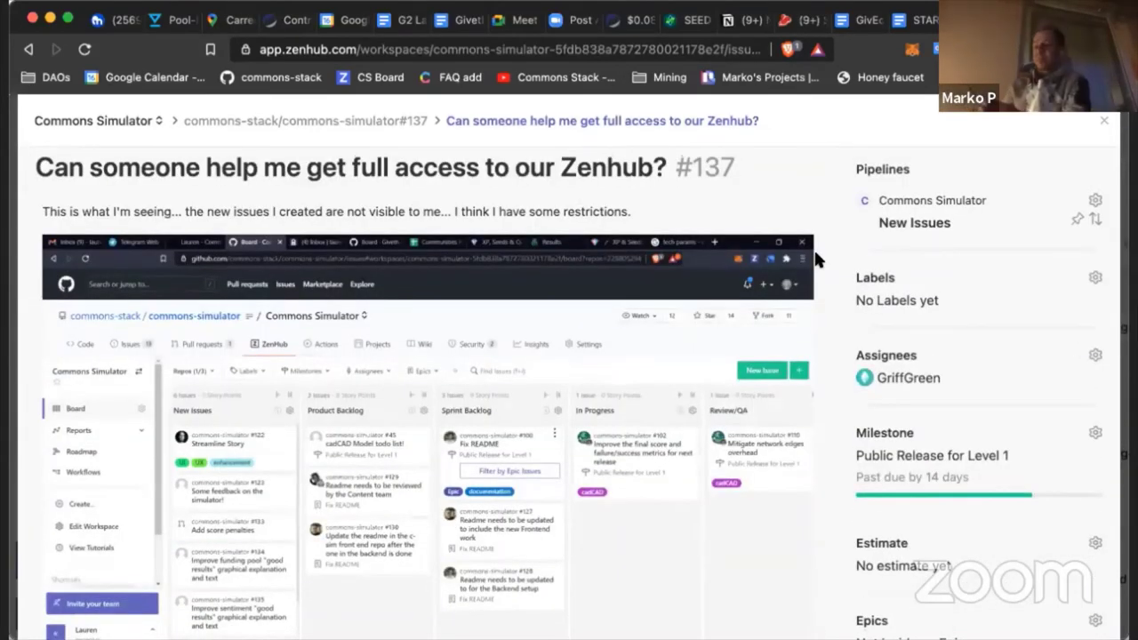
pyautogui.scroll(-1, 816, 259)
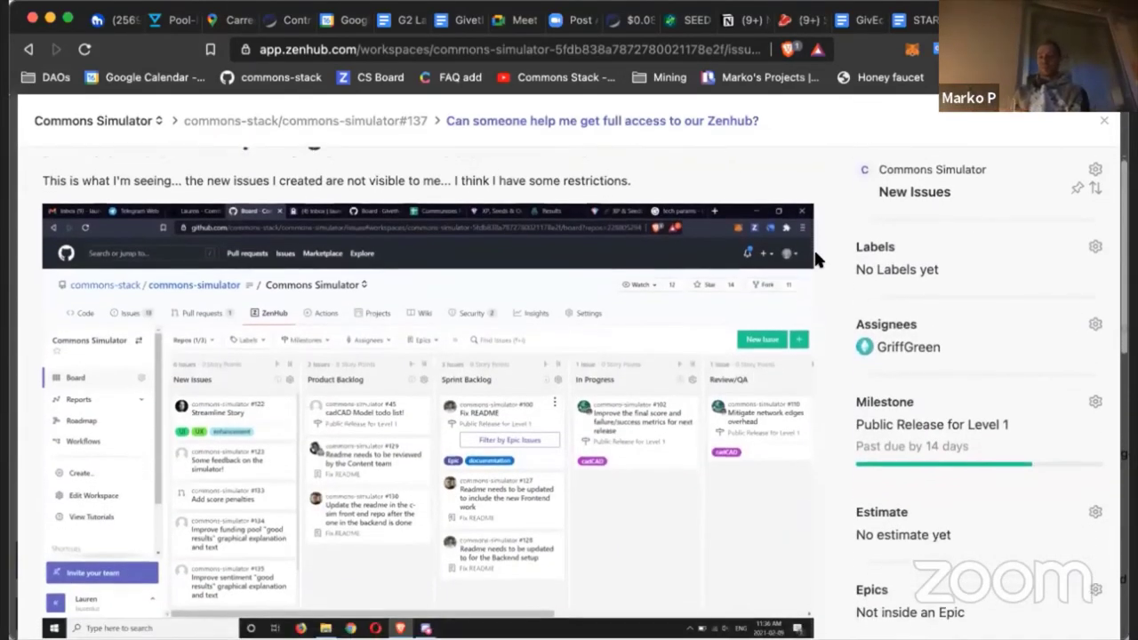
pyautogui.scroll(1, 817, 259)
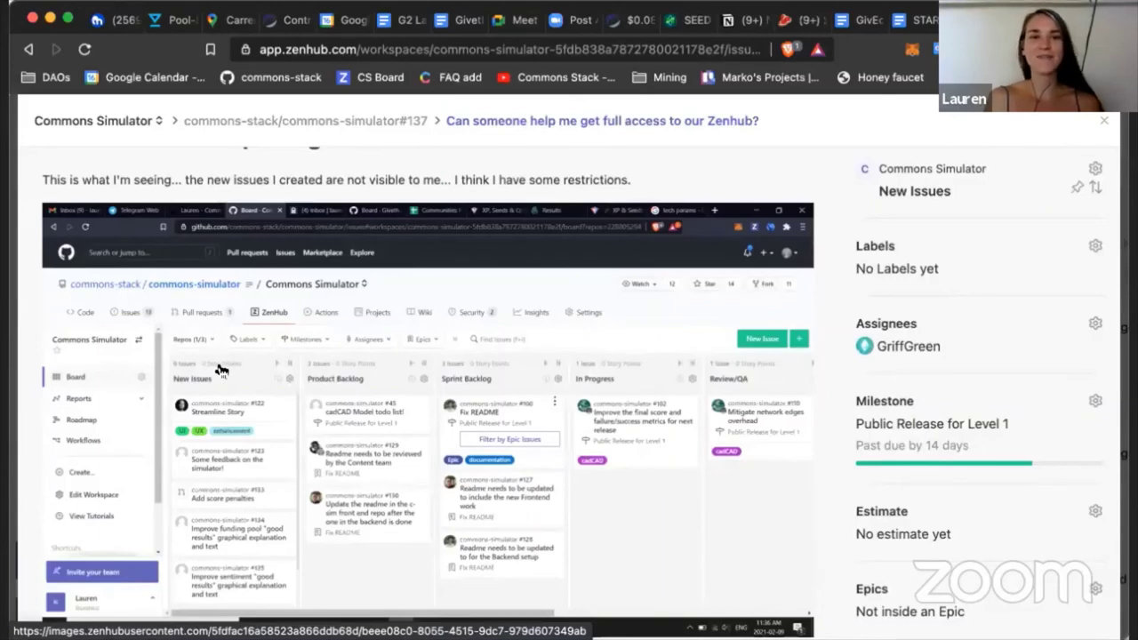
pyautogui.scroll(3, 218, 369)
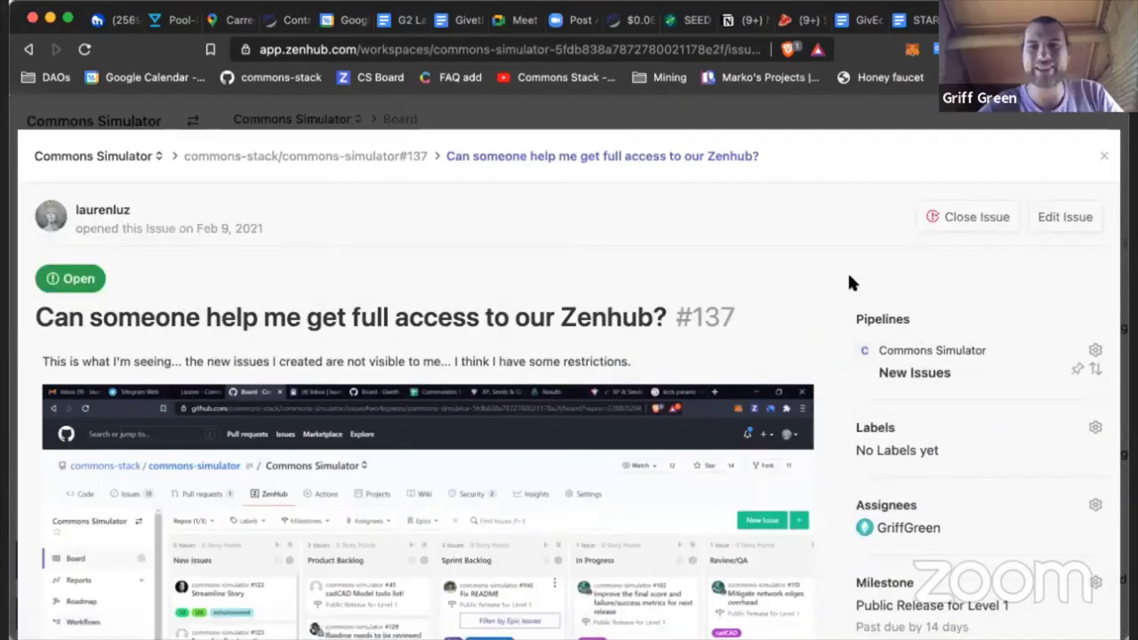
pyautogui.click(947, 223)
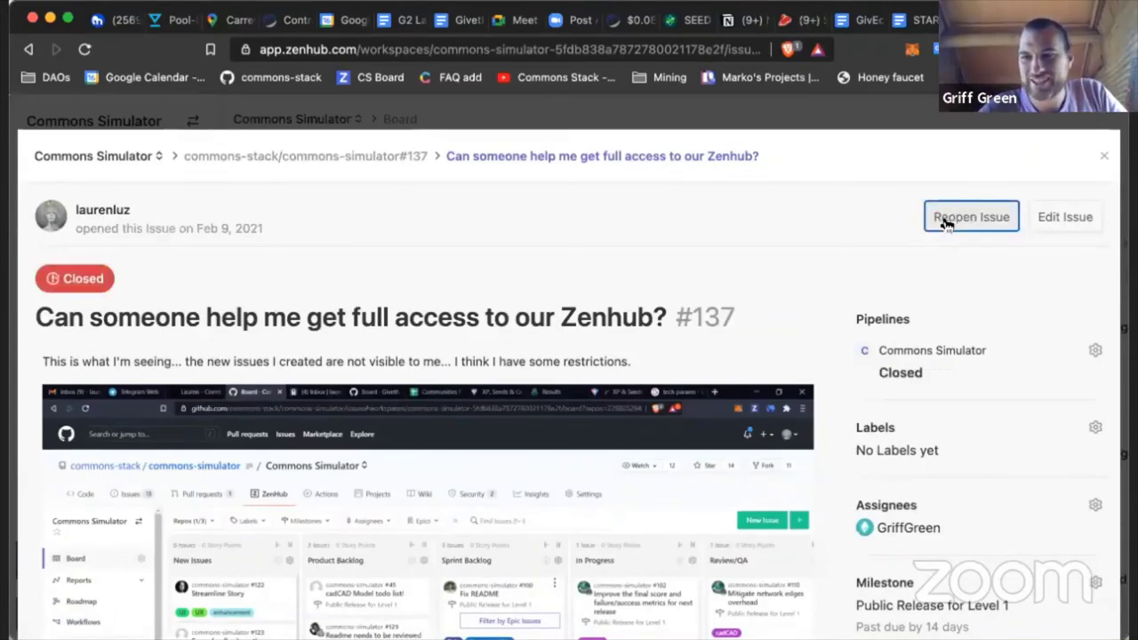
pyautogui.click(1103, 156)
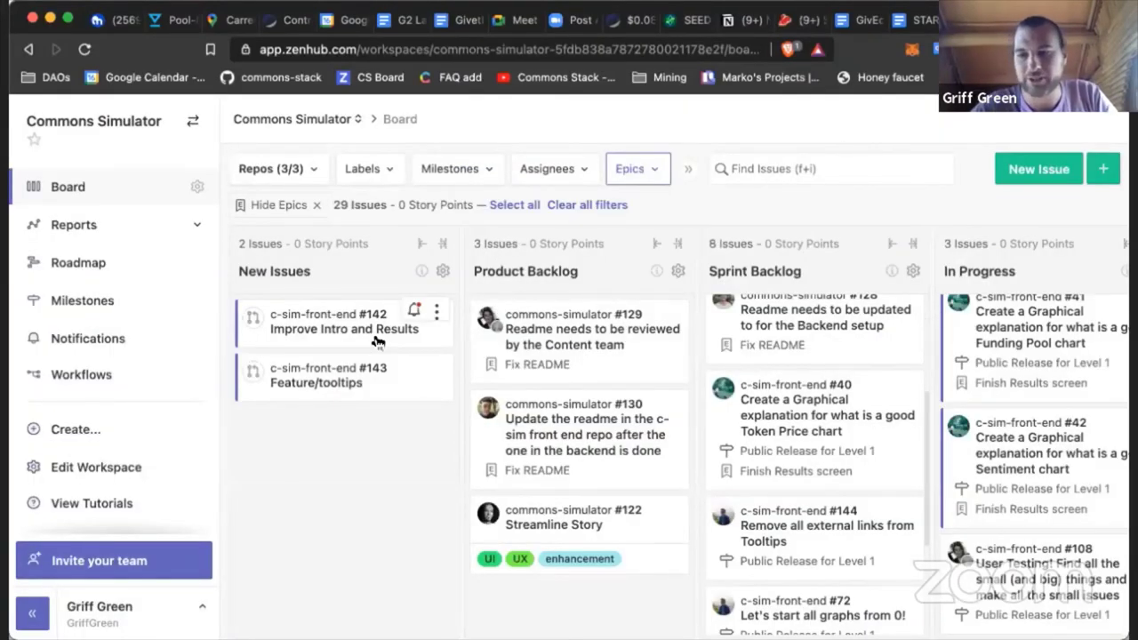
# Step: Open pull request #142 "Improve Intro and Results" and assign it to the teammate who opened pull request #143
pyautogui.click(329, 327)
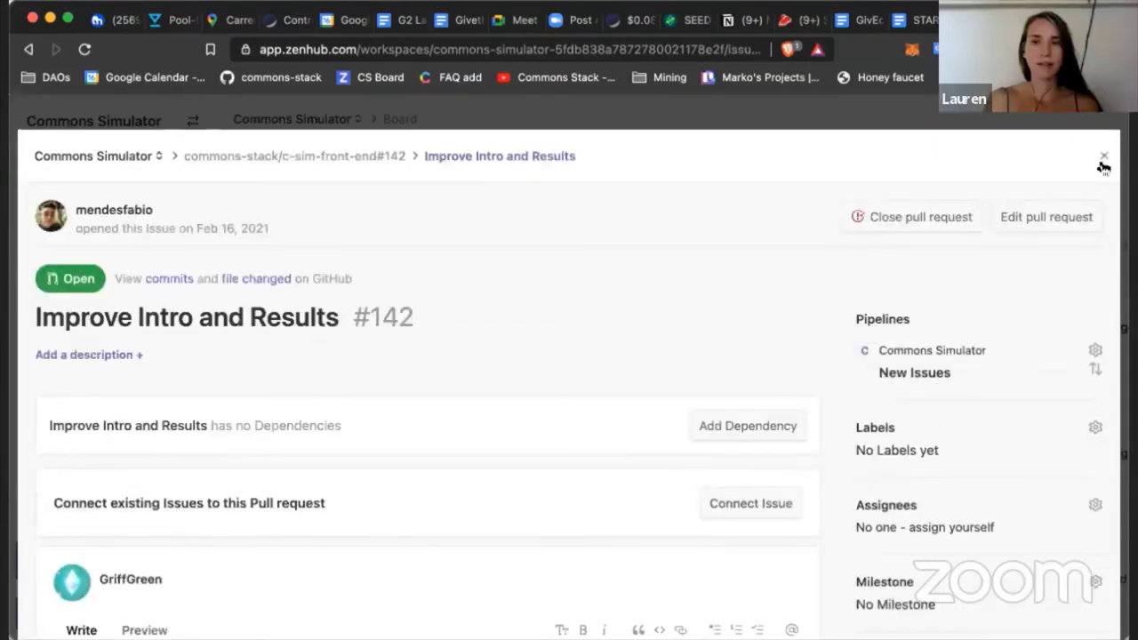
pyautogui.scroll(-1, 899, 327)
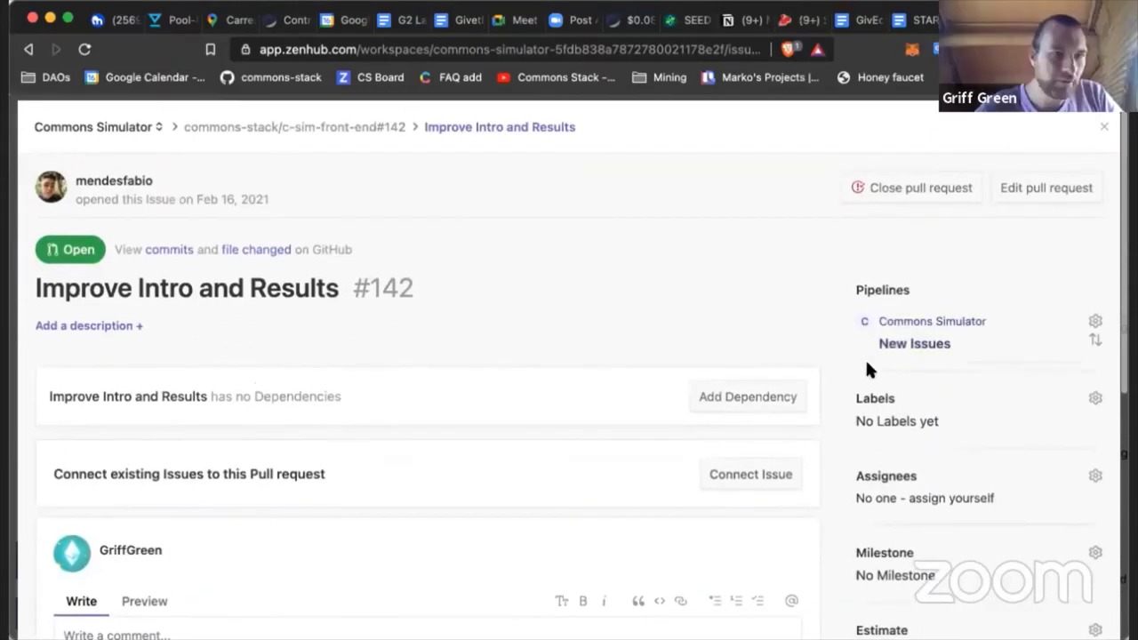
pyautogui.scroll(-3, 866, 368)
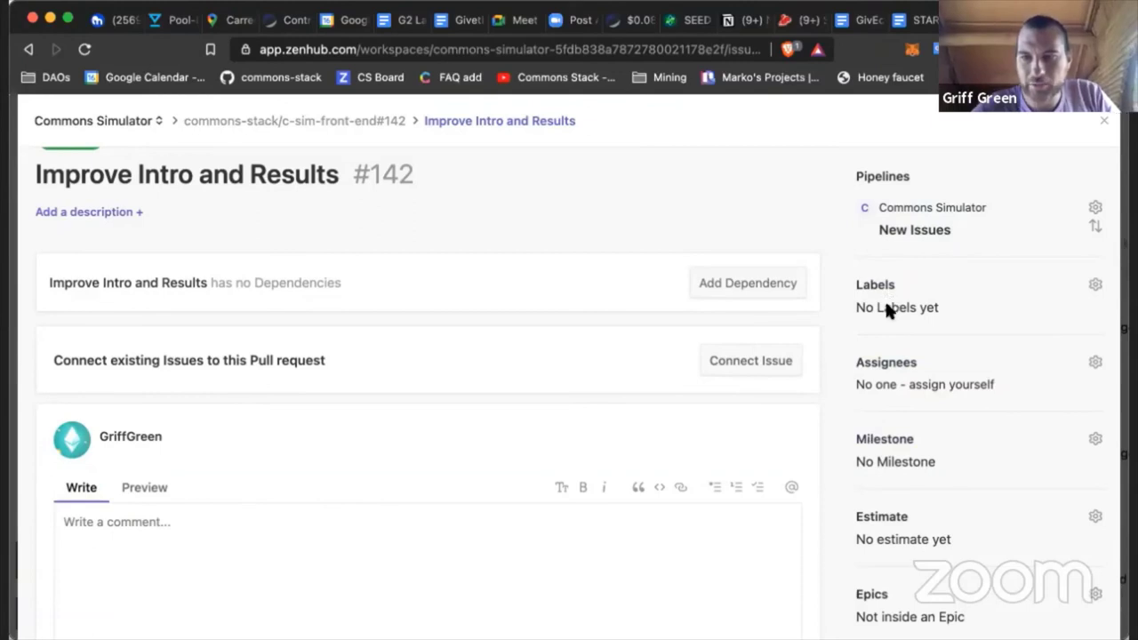
pyautogui.click(882, 366)
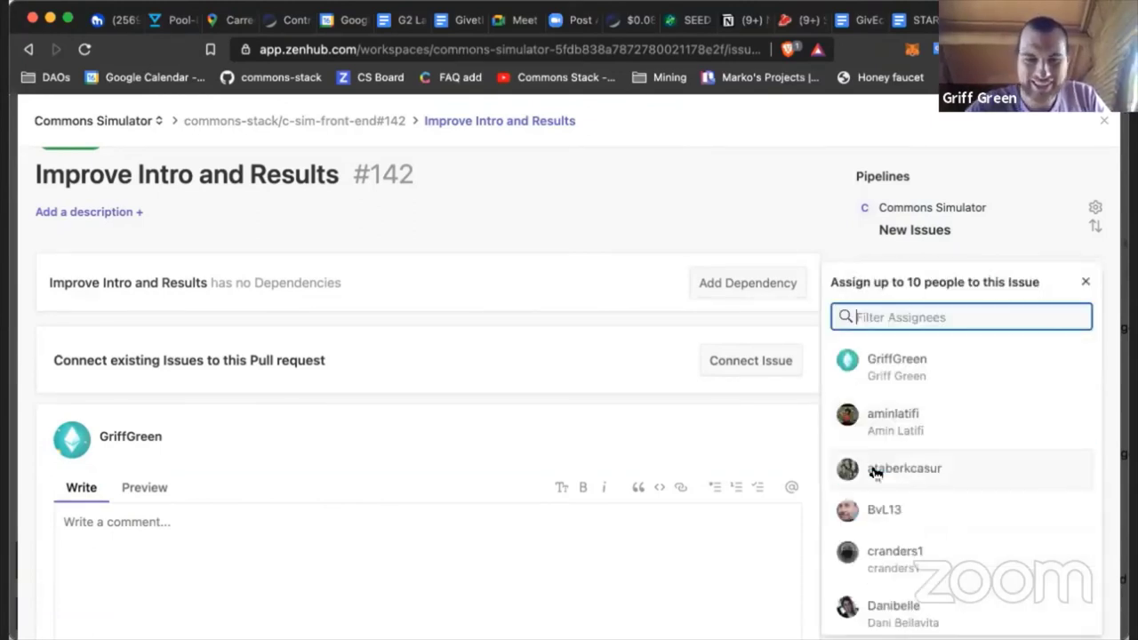
pyautogui.scroll(-1, 920, 533)
pyautogui.scroll(-1, 920, 532)
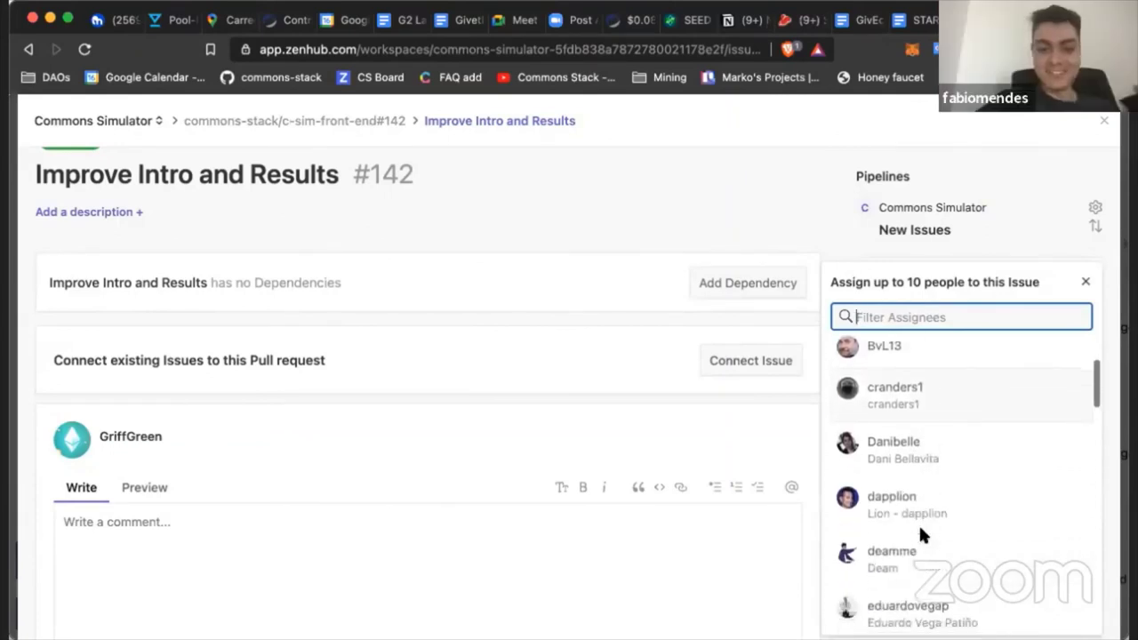
pyautogui.write('merl')
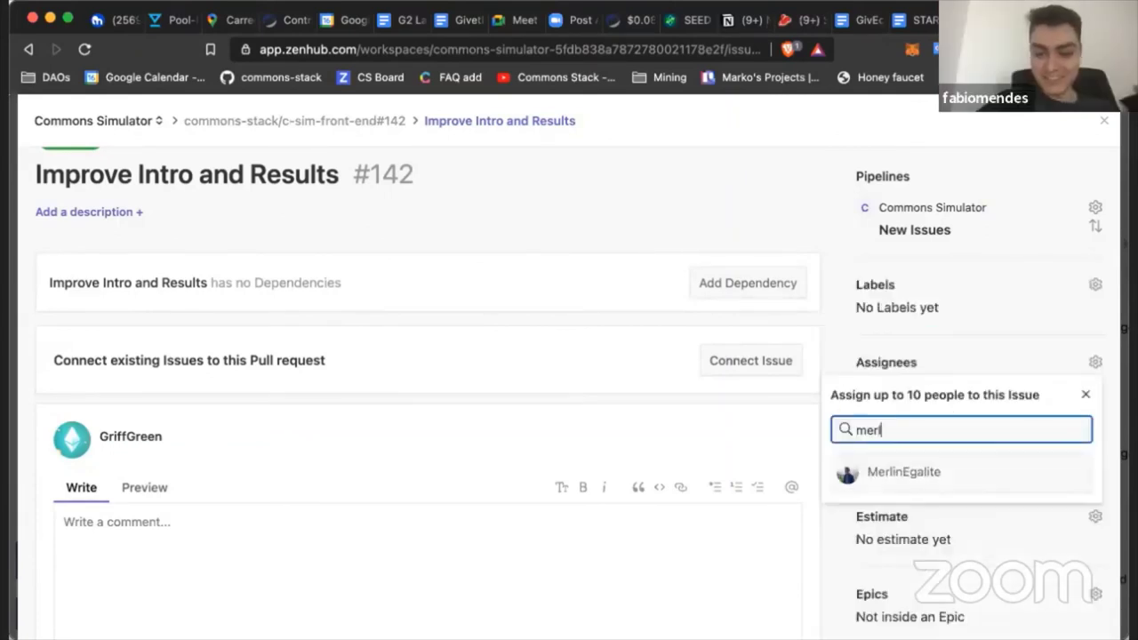
pyautogui.click(956, 478)
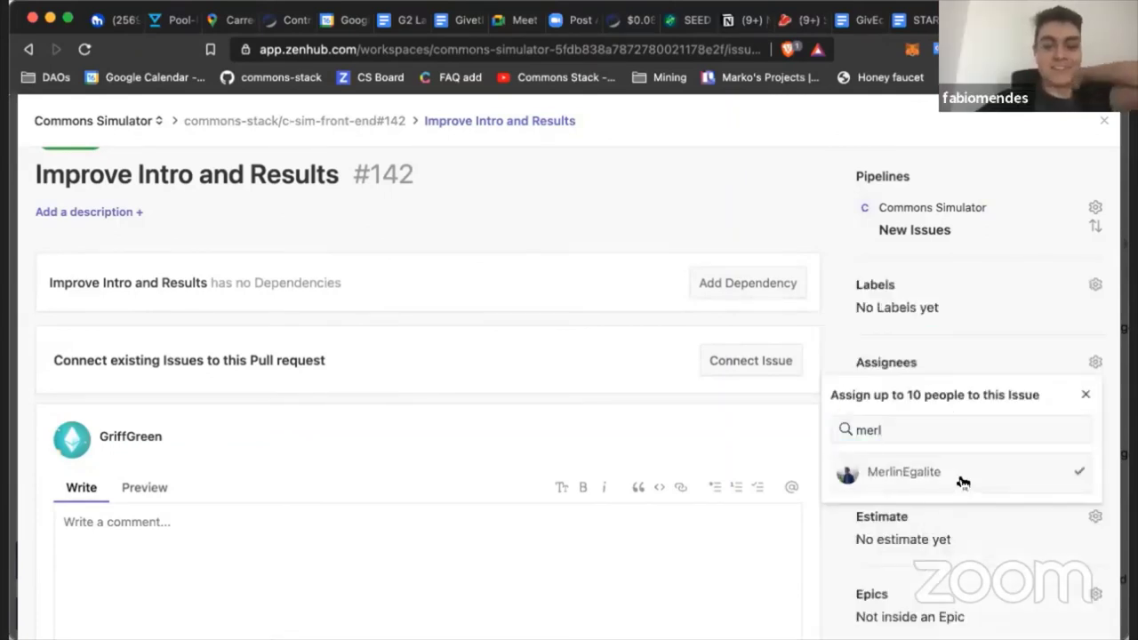
pyautogui.click(833, 325)
pyautogui.scroll(4, 995, 423)
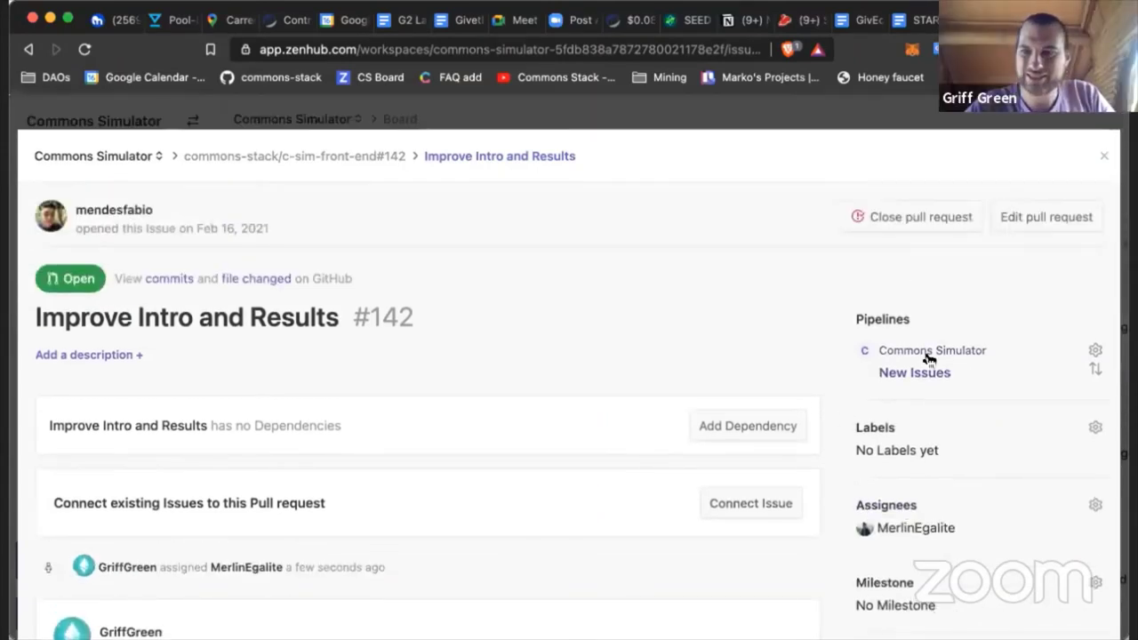
# Step: Move pull request #142 from New Issues to the Review/QA pipeline and return to the board
pyautogui.click(921, 371)
pyautogui.click(867, 533)
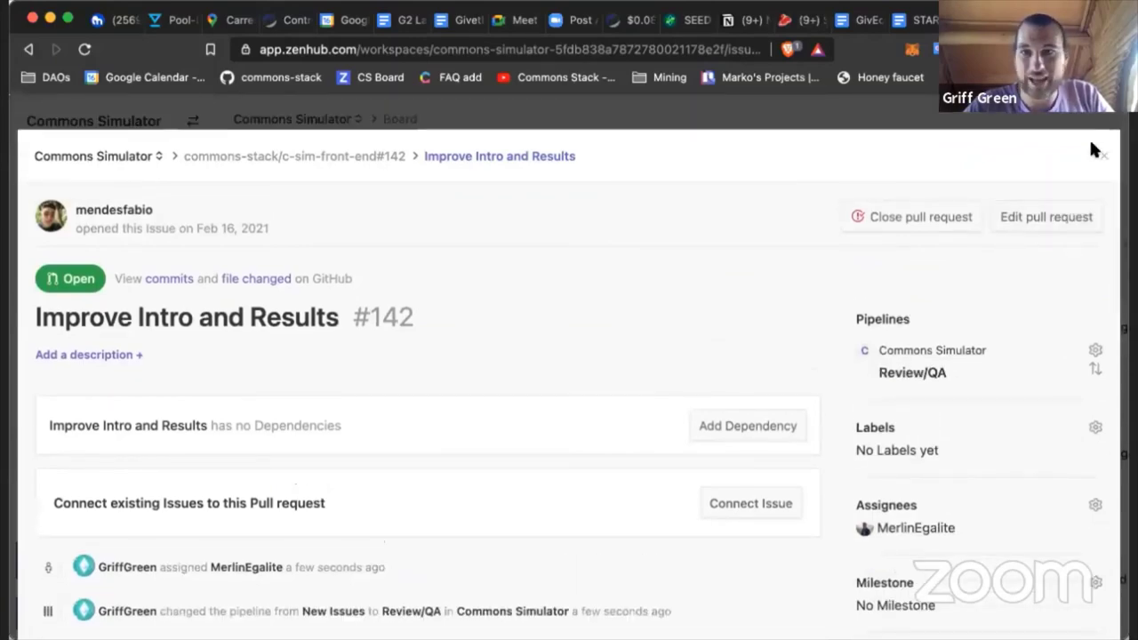
pyautogui.scroll(-10, 735, 280)
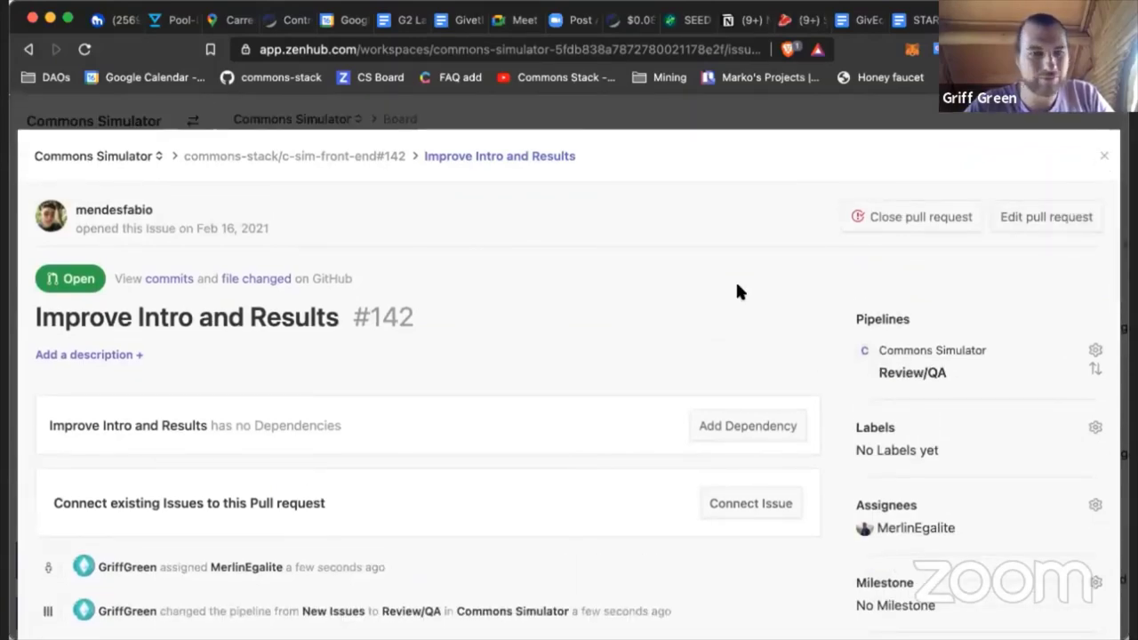
pyautogui.scroll(10, 735, 279)
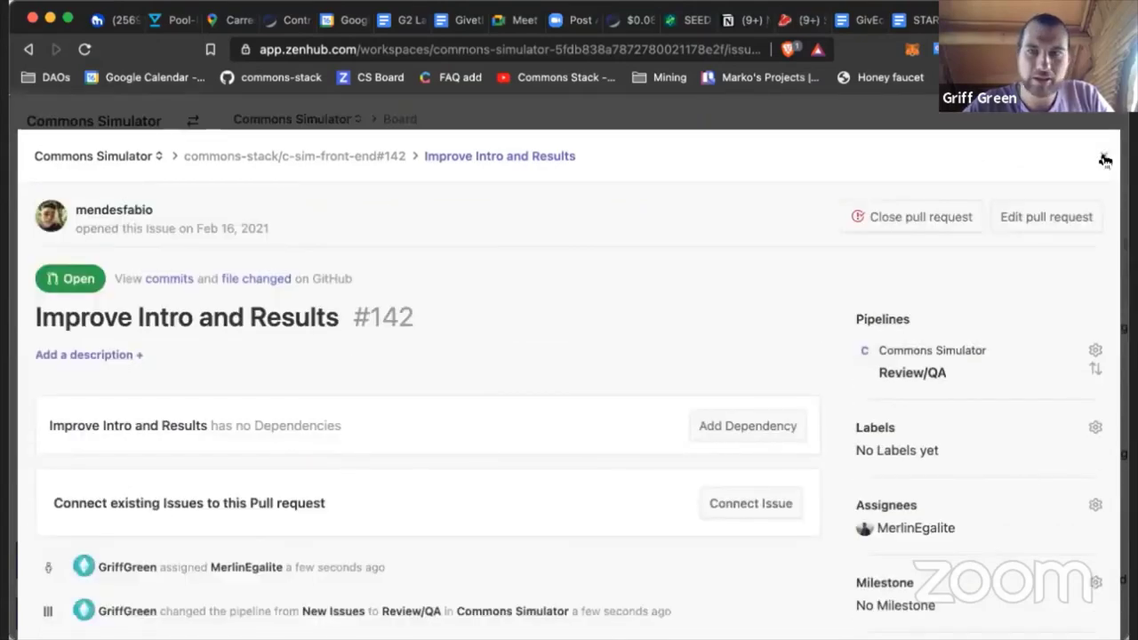
pyautogui.press('Escape')
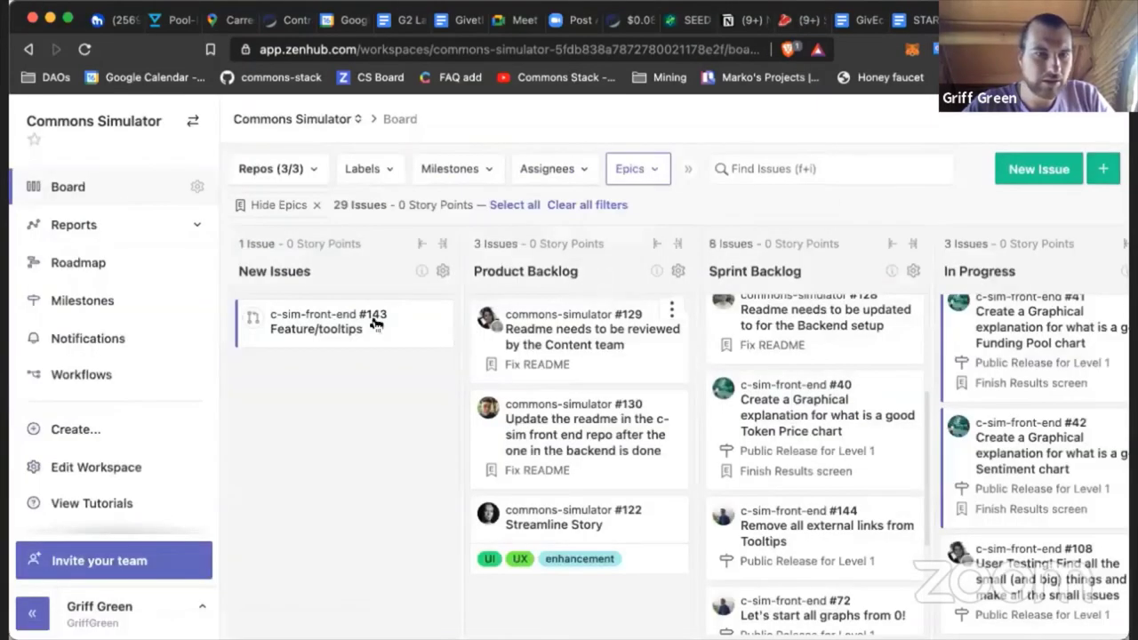
# Step: Assign pull request #143 "Feature/tooltips" to the teammate who opened it and move it to the Review/QA pipeline
pyautogui.click(377, 322)
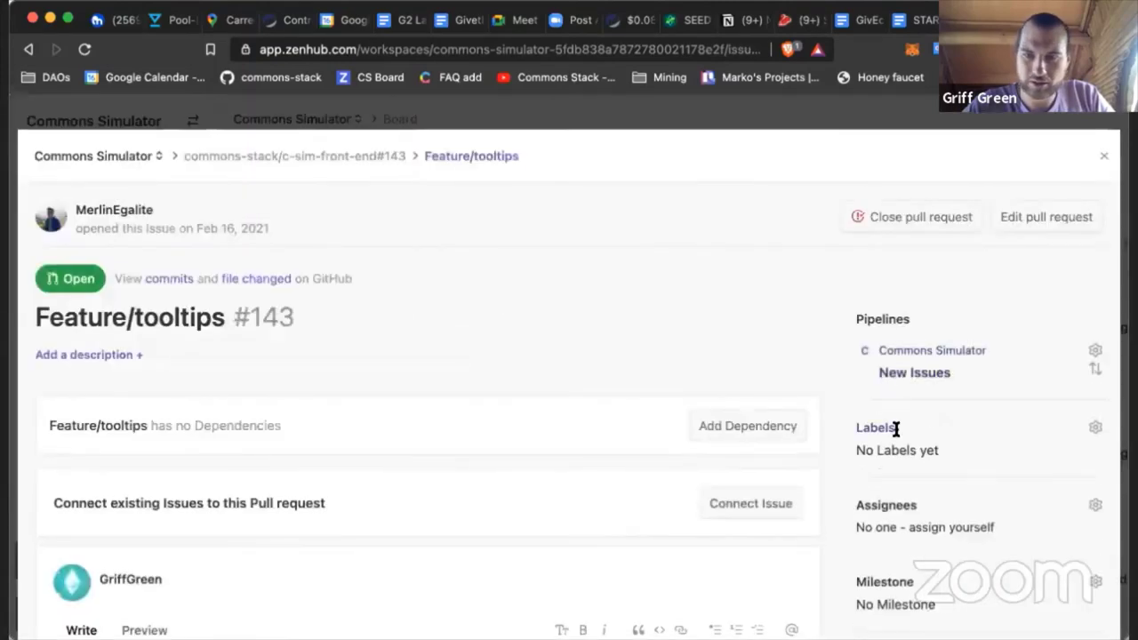
pyautogui.click(893, 505)
pyautogui.write('merlin')
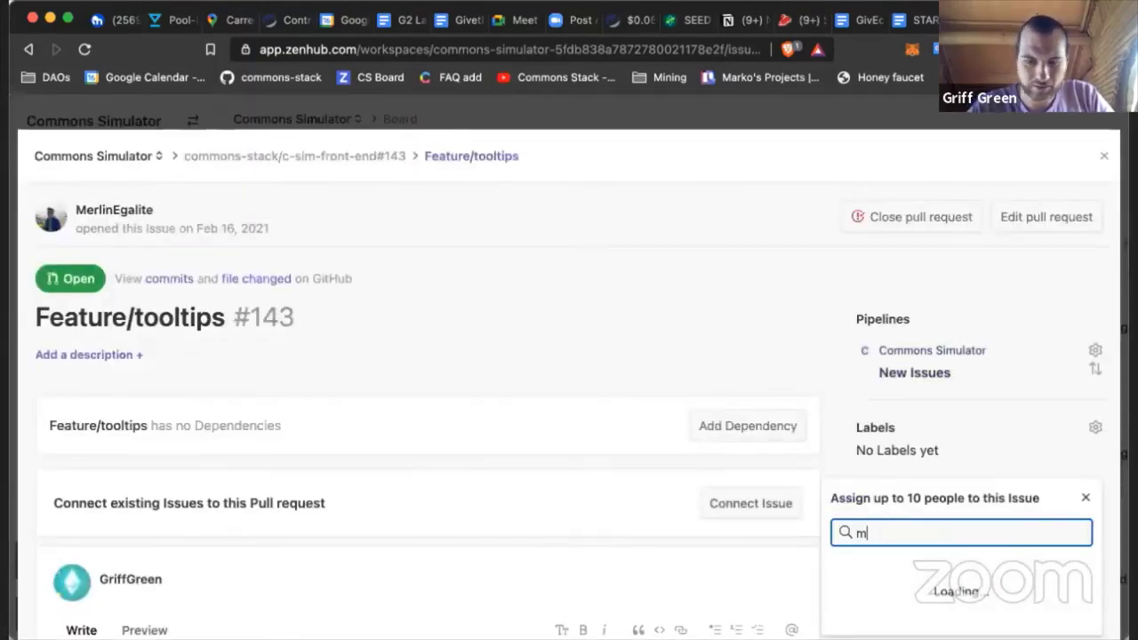
pyautogui.click(888, 606)
pyautogui.click(902, 366)
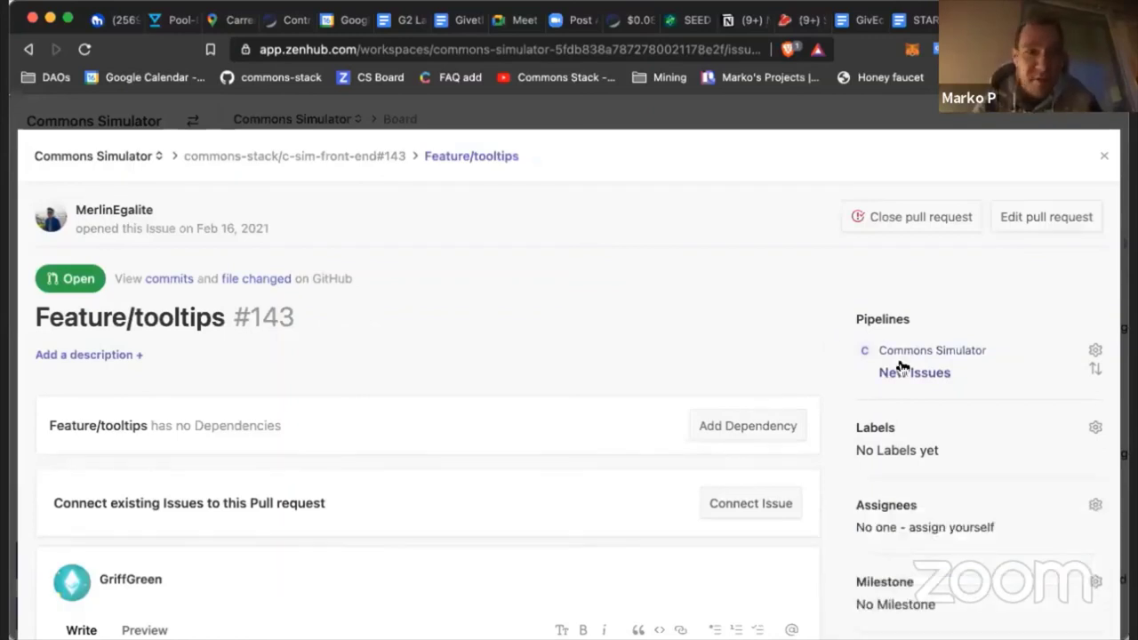
pyautogui.click(900, 364)
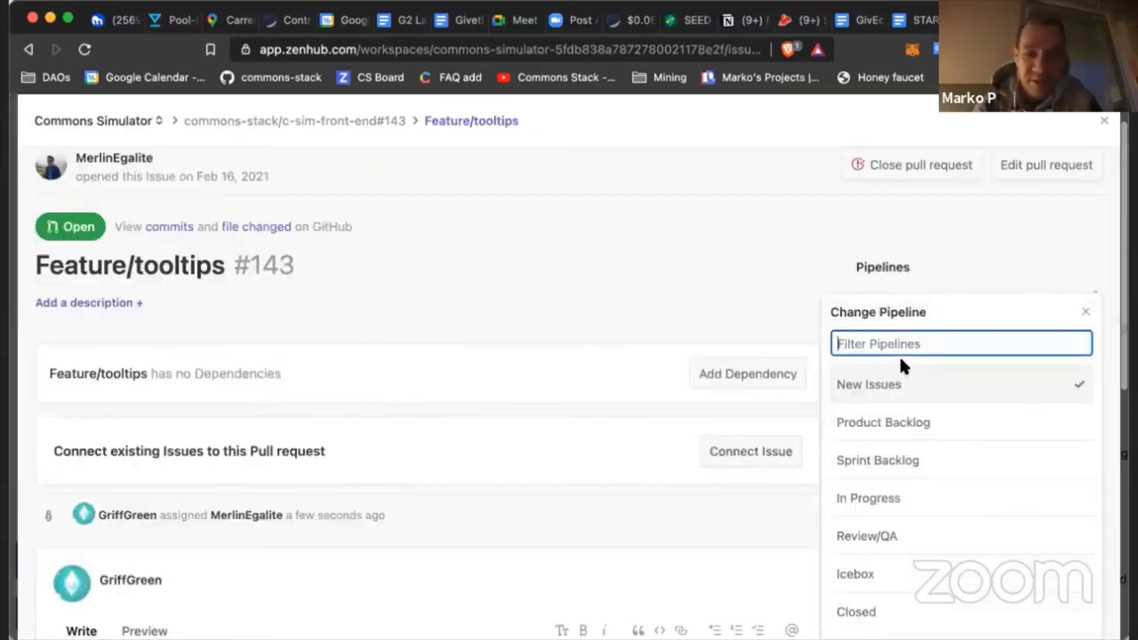
pyautogui.click(900, 535)
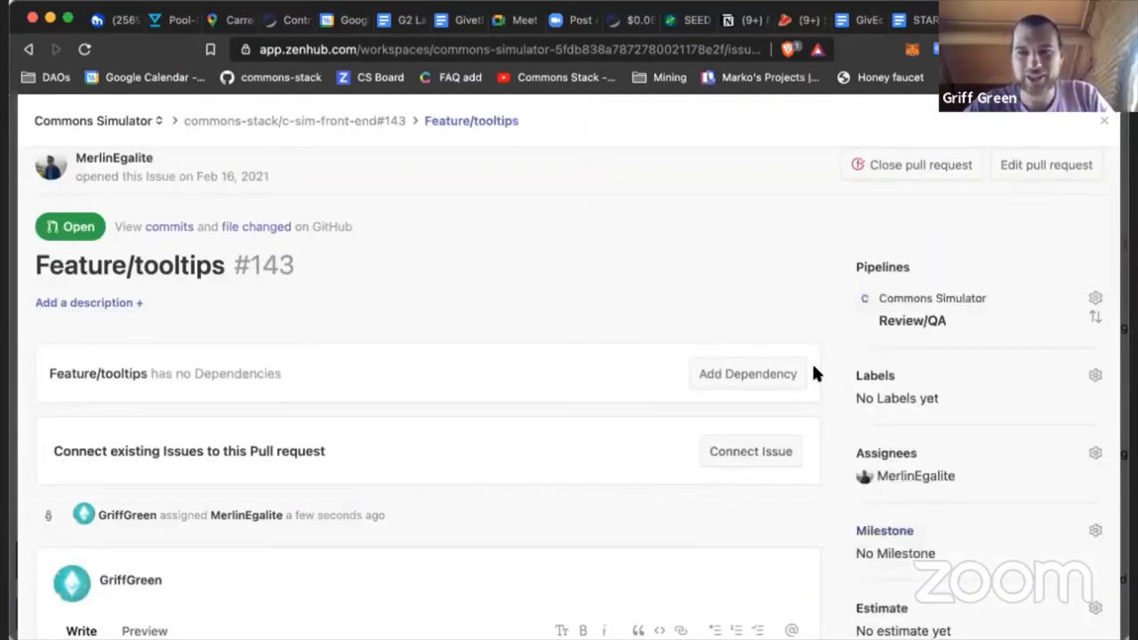
# Step: Assign pull request #143 to the teammate who opened #142 and remove its own author from the assignees
pyautogui.click(866, 457)
pyautogui.write('fab')
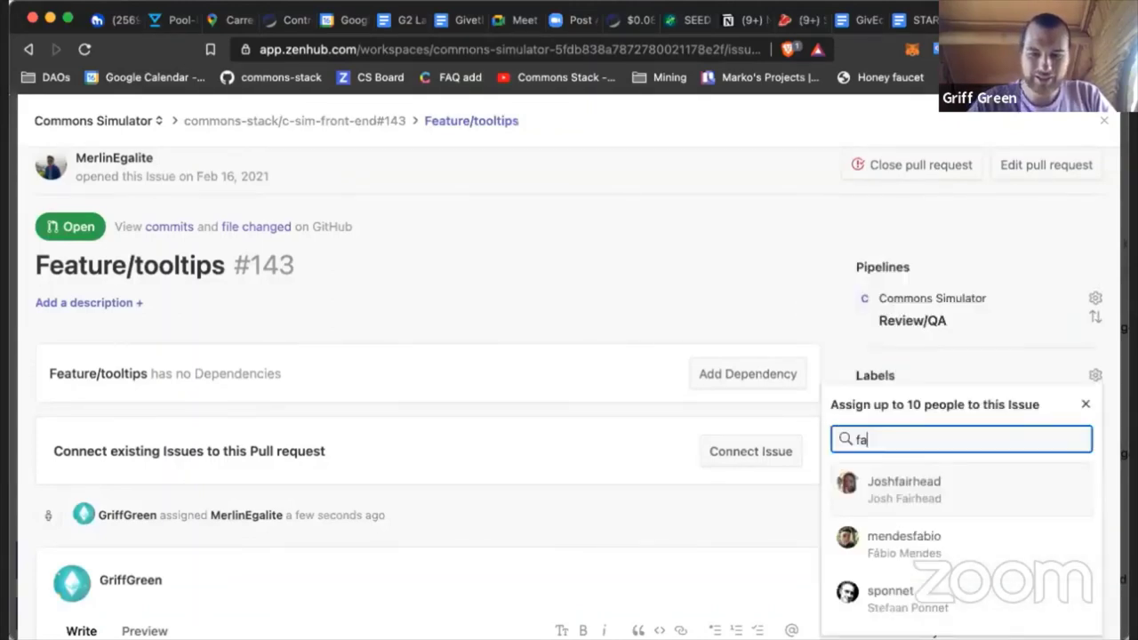
pyautogui.click(813, 397)
pyautogui.click(884, 458)
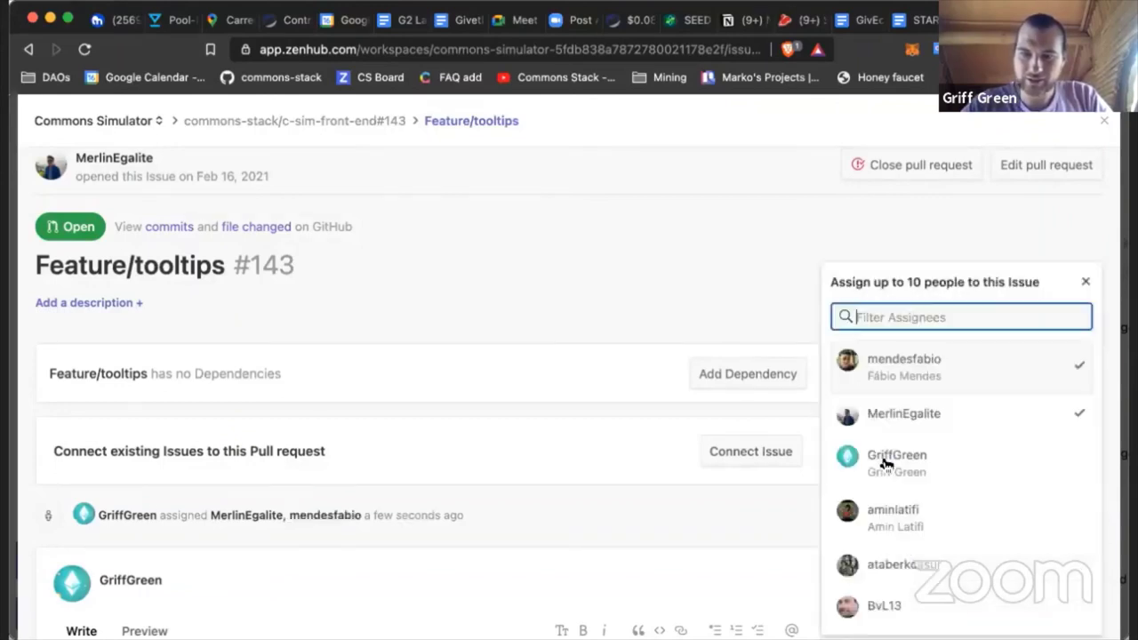
pyautogui.click(1003, 413)
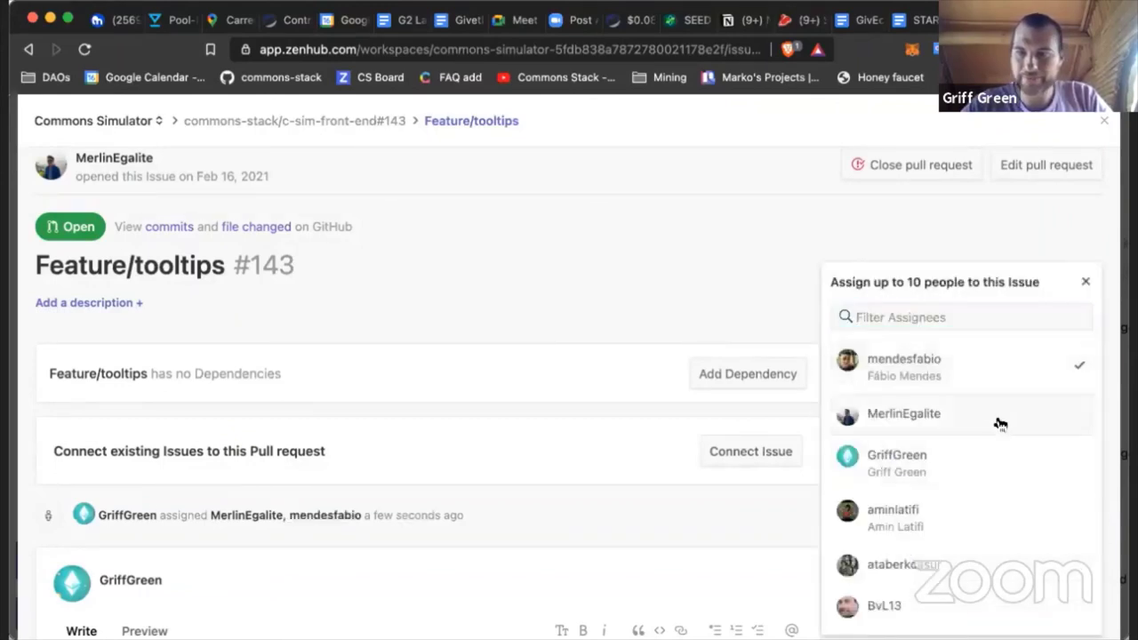
# Step: Close the assignee selection and pull request #143 to return to the Commons Simulator board
pyautogui.click(632, 279)
pyautogui.scroll(2, 739, 345)
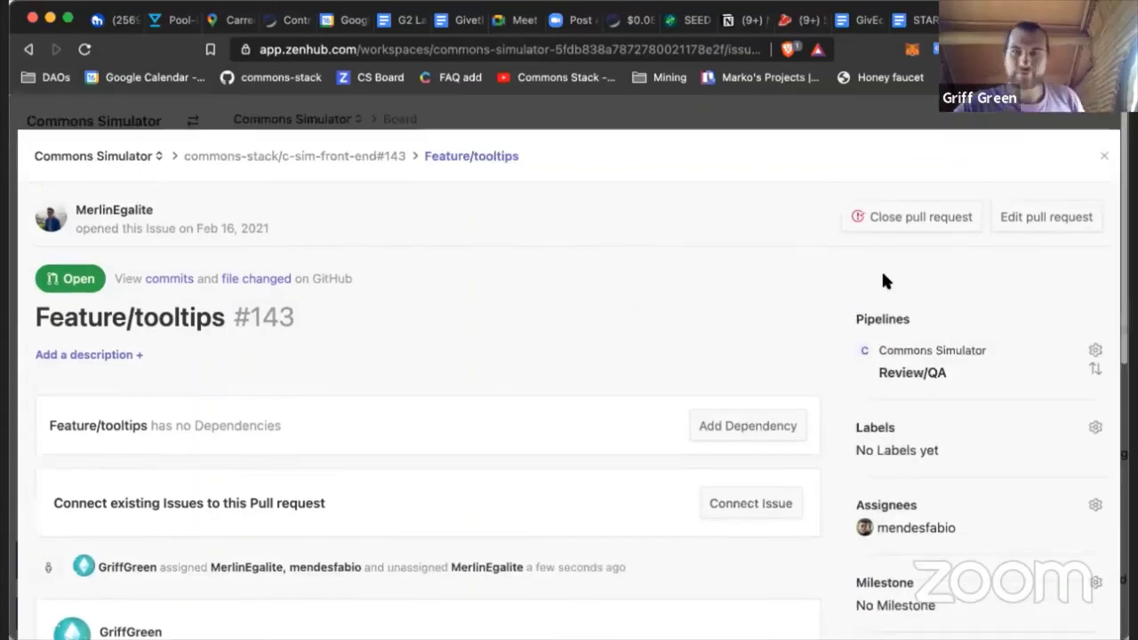
pyautogui.click(1104, 161)
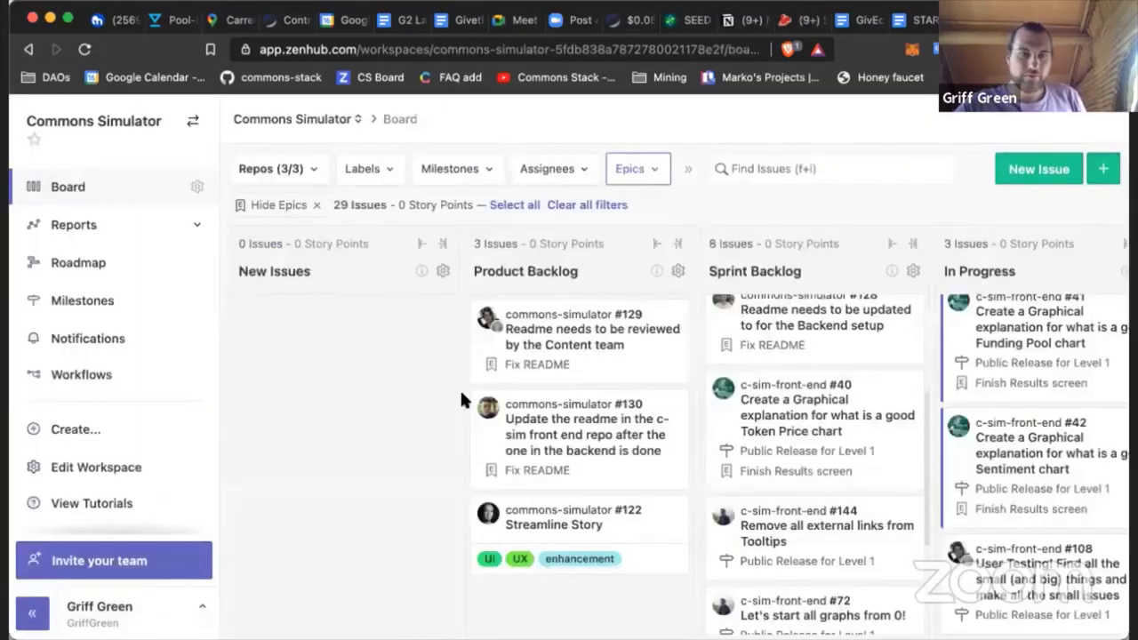
# Step: Filter the board to issues in the "Public Release for Level 1" milestone and look through the Sprint Backlog issues
pyautogui.hscroll(2, 459, 388)
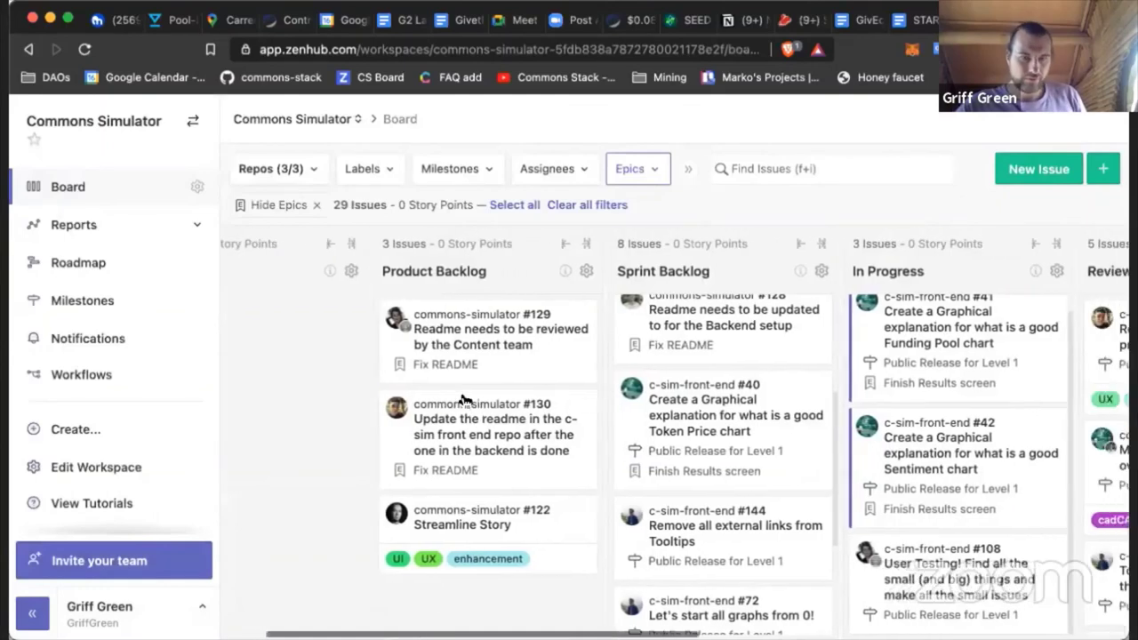
pyautogui.click(460, 169)
pyautogui.click(480, 333)
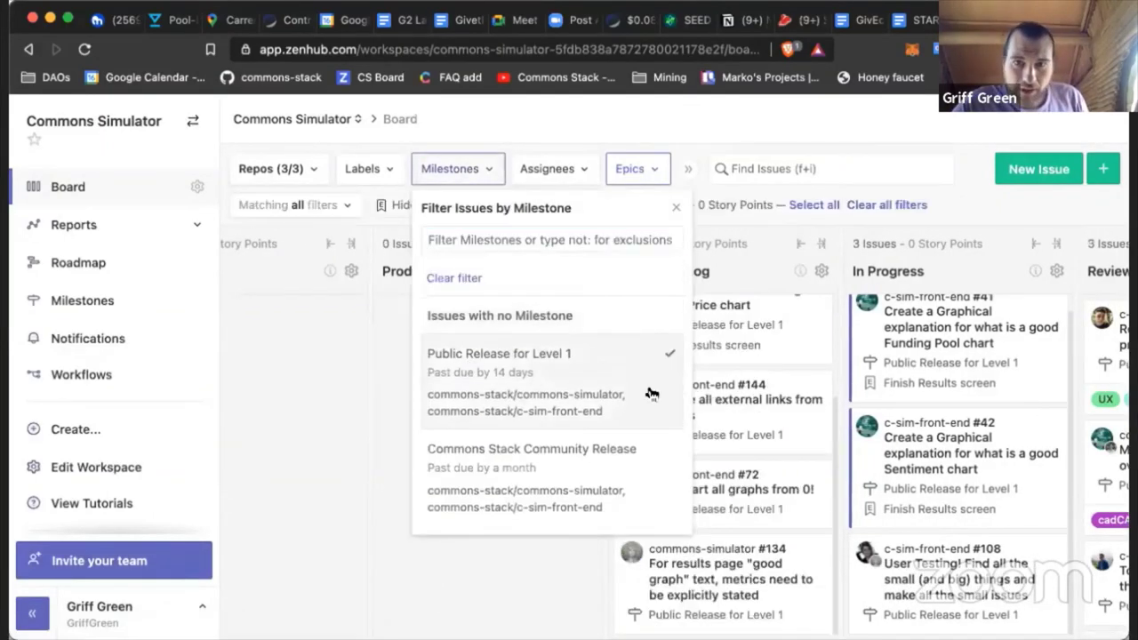
pyautogui.click(396, 440)
pyautogui.hscroll(5, 736, 437)
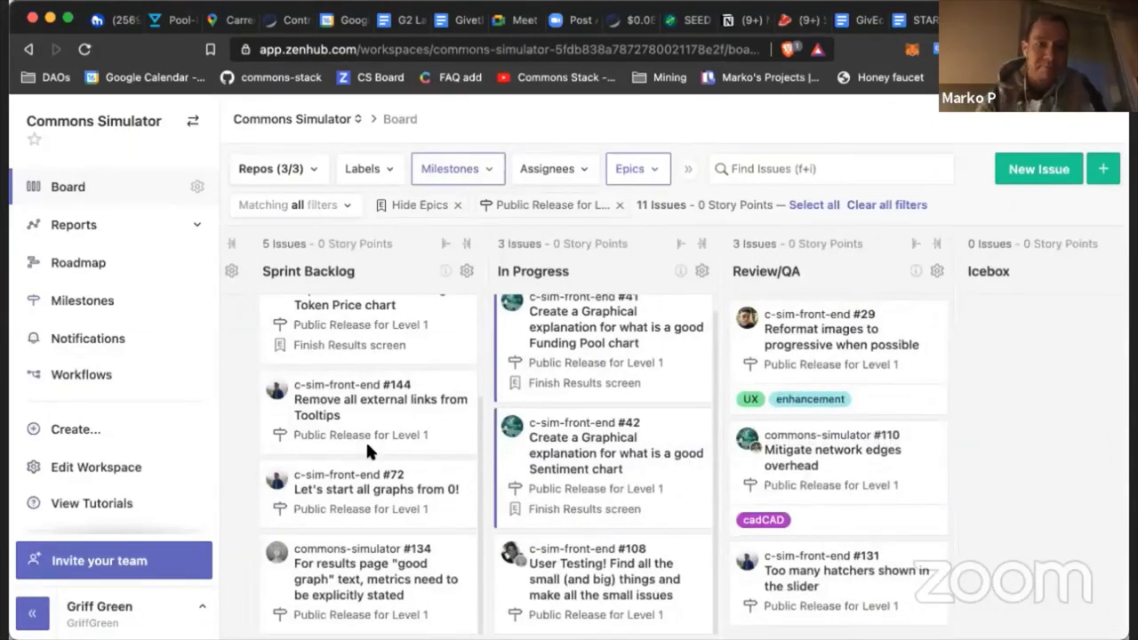
pyautogui.scroll(3, 369, 452)
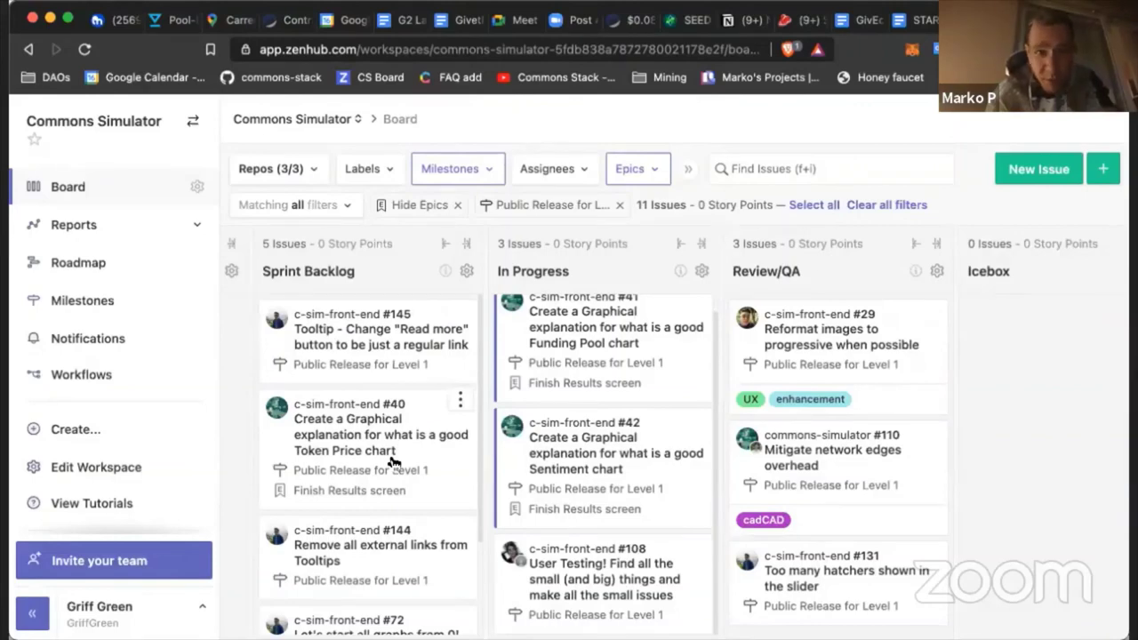
pyautogui.scroll(-3, 394, 459)
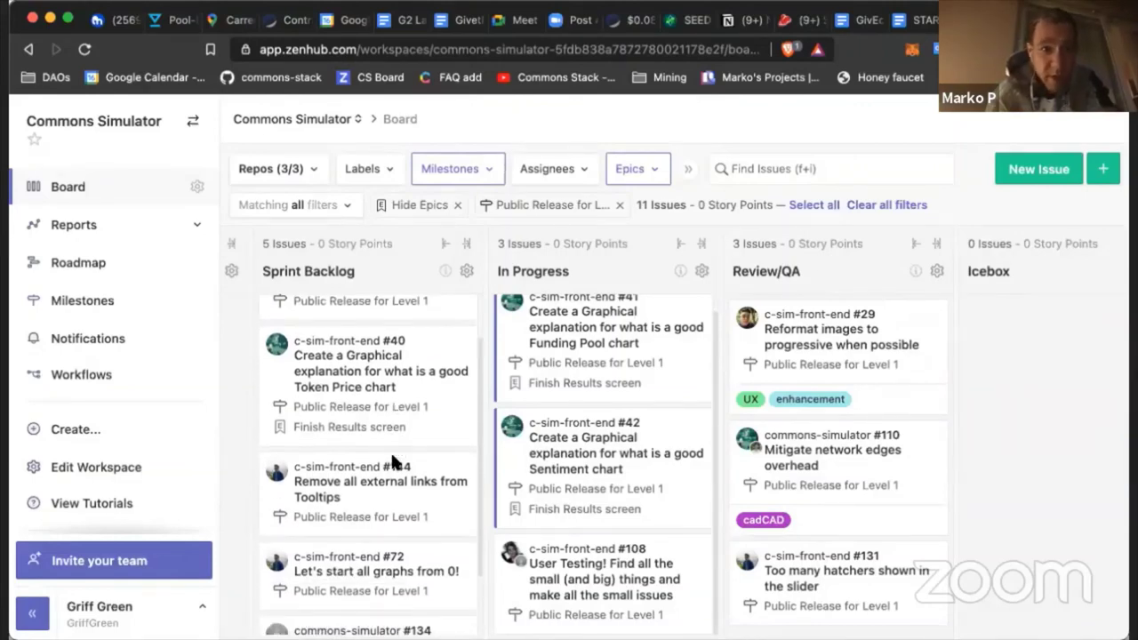